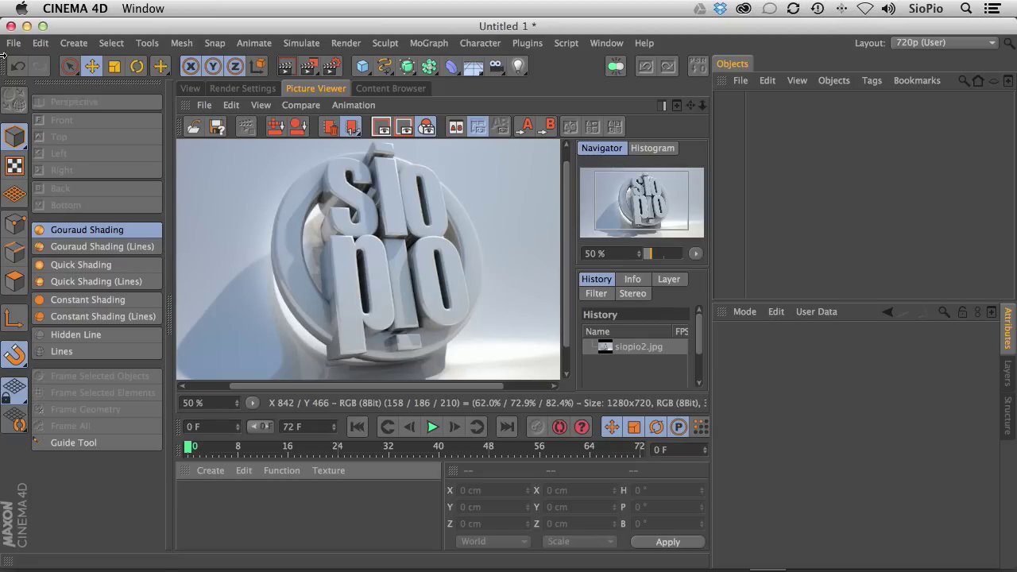
Add a sphere to the scene and set its radius to 20 cm
click(191, 88)
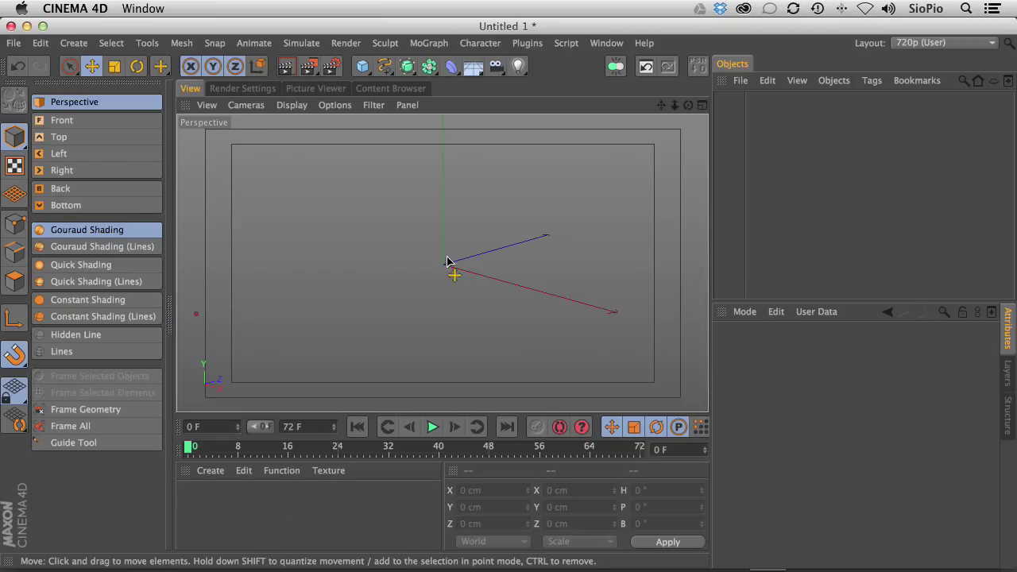
drag(363, 66, 657, 116)
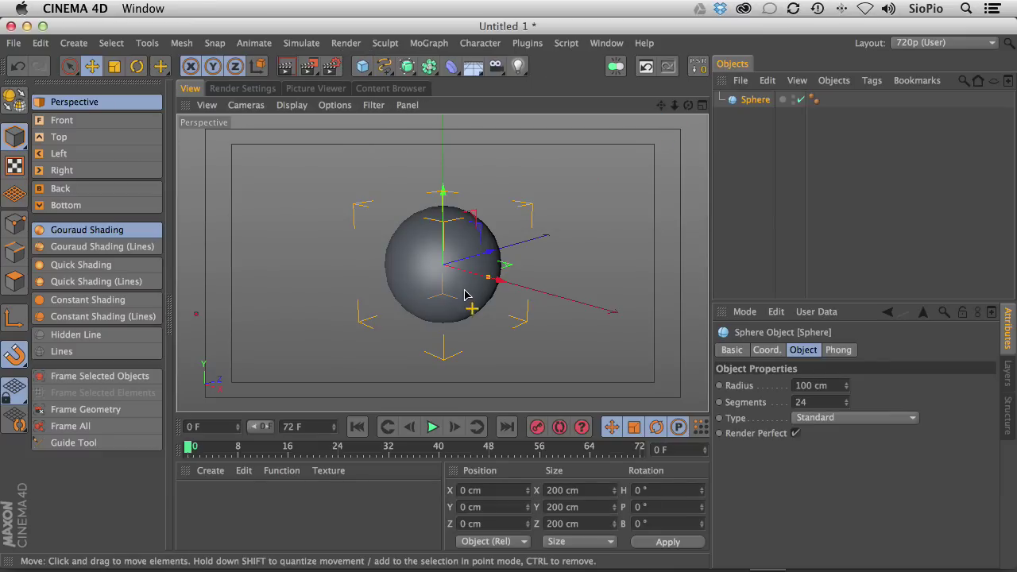
click(825, 386)
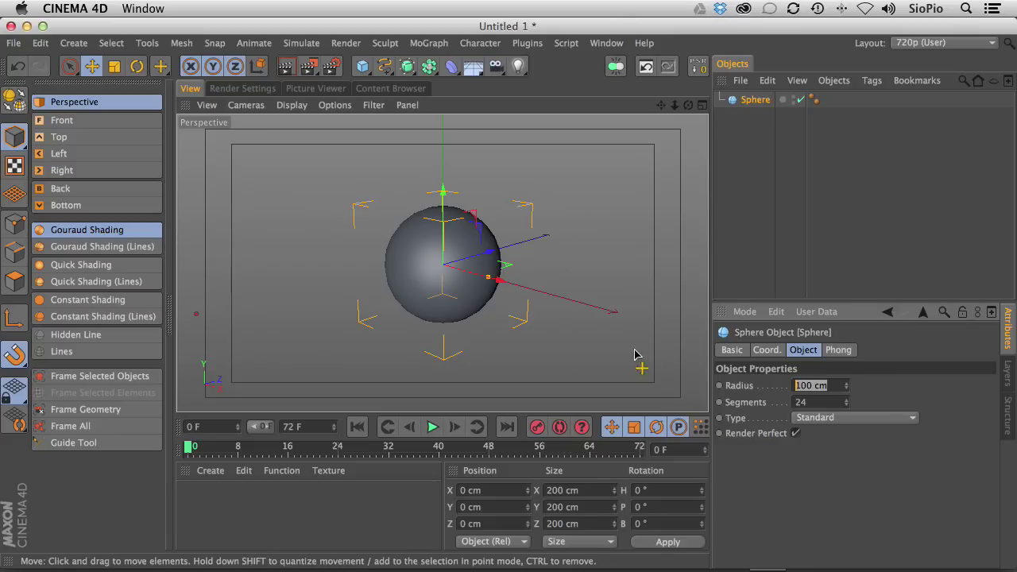
drag(835, 390, 793, 384)
text(20)
key(Return)
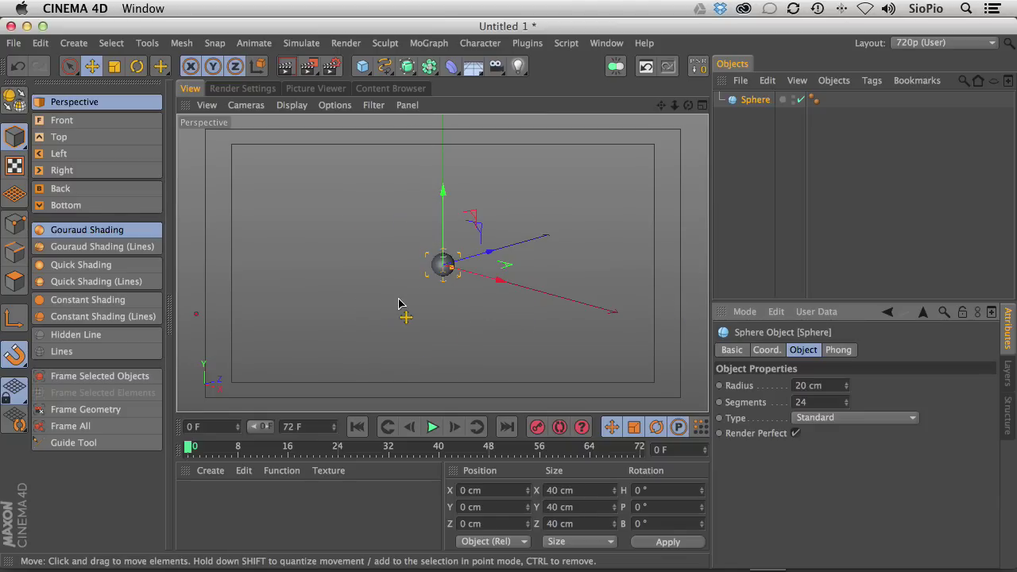
Display the sphere in Hidden Line shading and set its segments to 12
key(o)
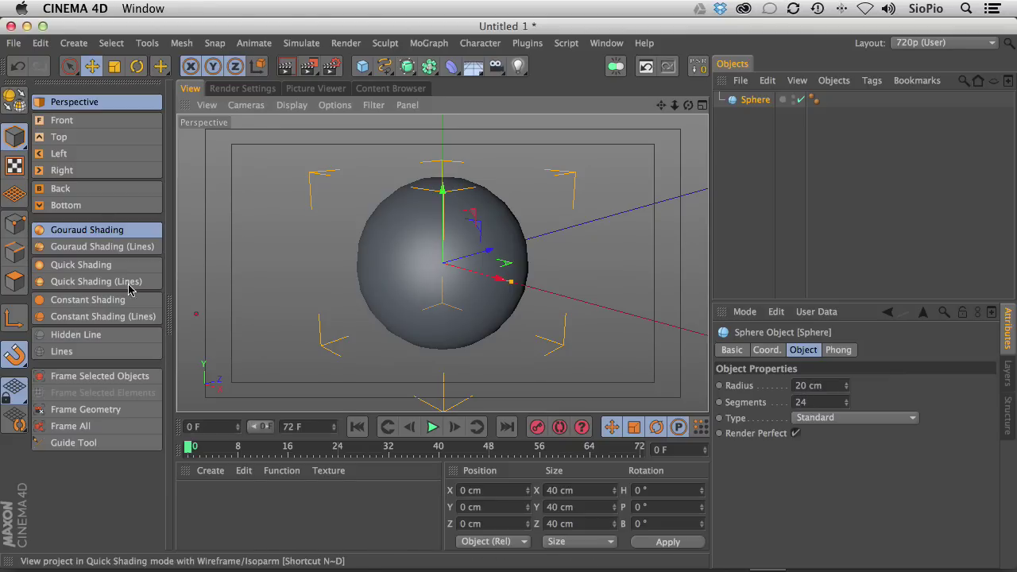
click(75, 334)
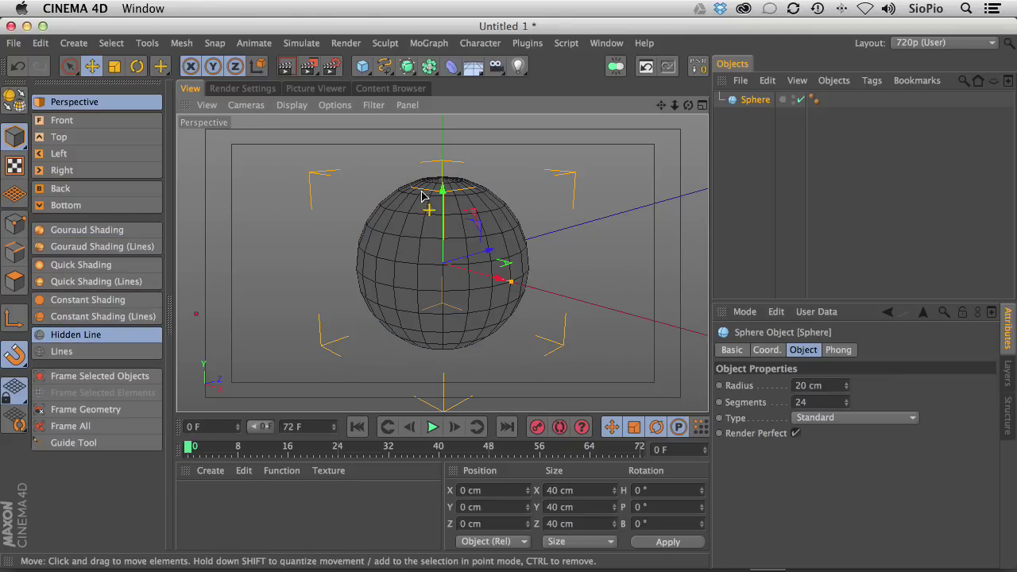
double_click(808, 404)
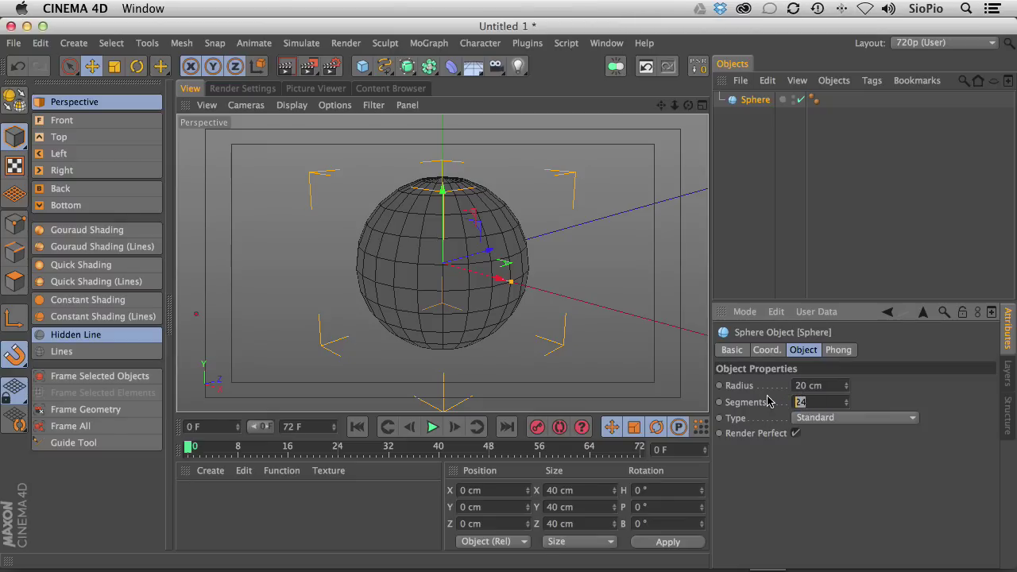
key(Return)
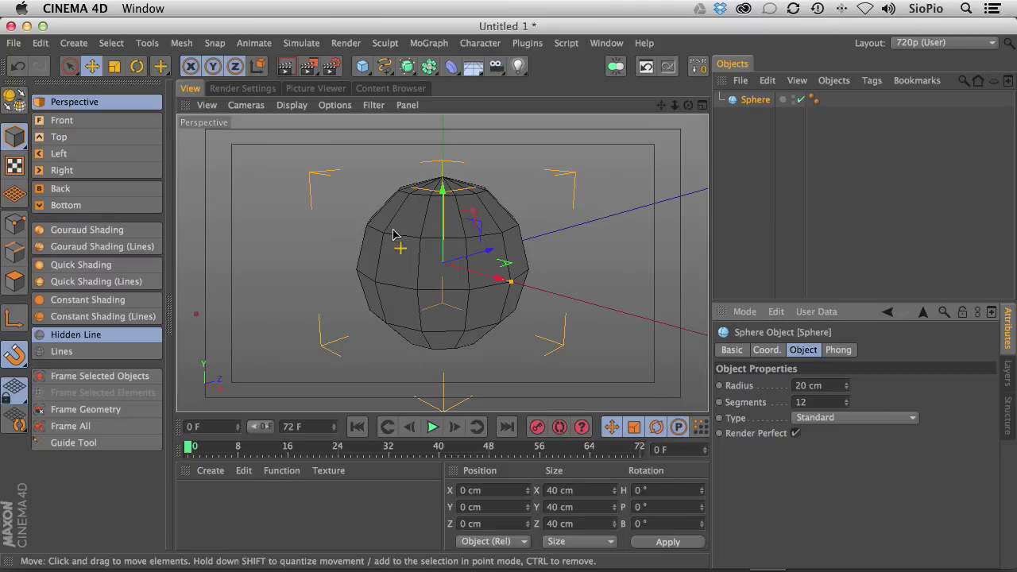
Change the sphere's type to Icosahedron
click(827, 417)
click(818, 500)
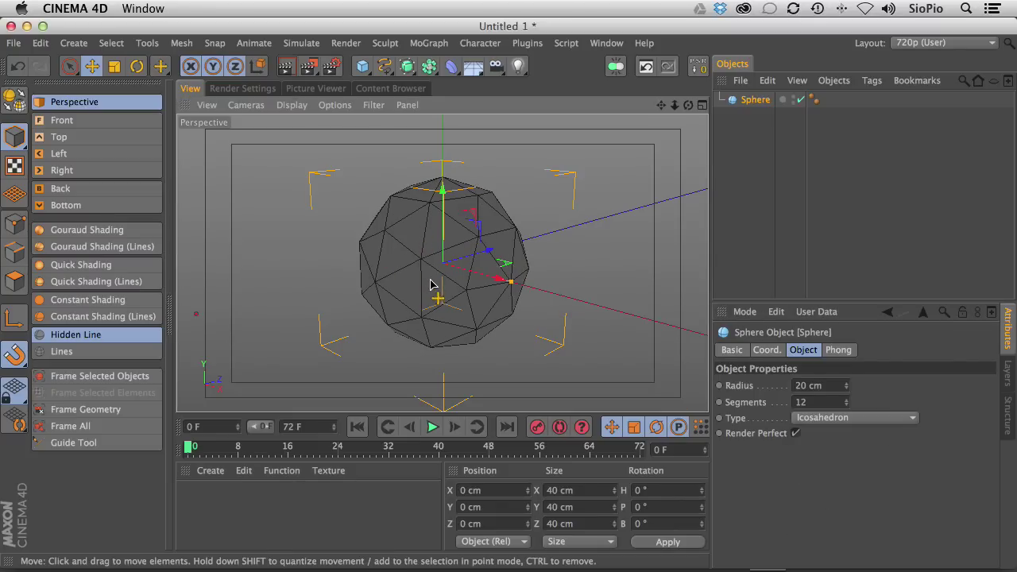
alt+drag(431, 284, 551, 276)
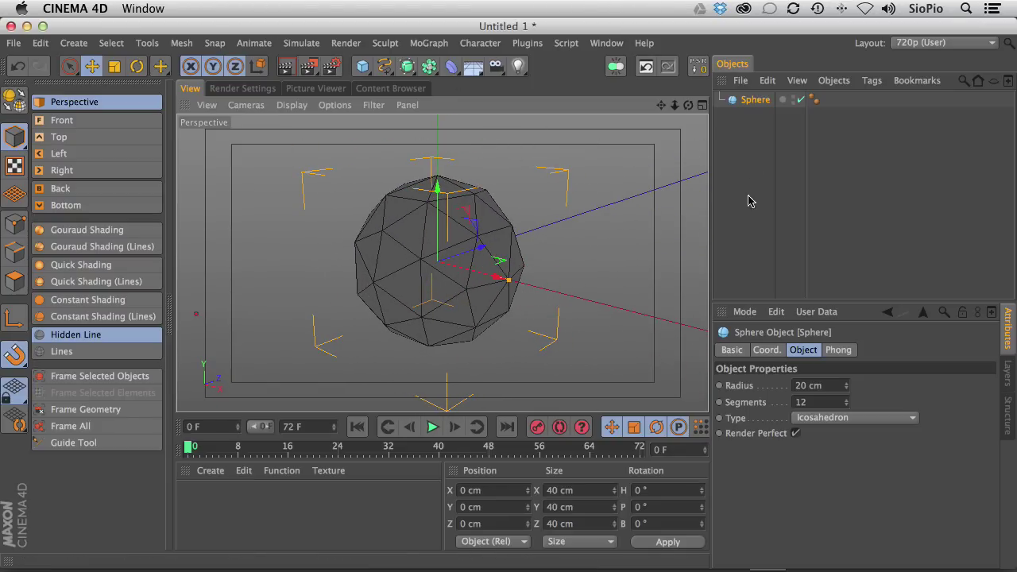
Add a Taper deformer and make it a child of the sphere
drag(452, 72, 845, 91)
click(752, 102)
drag(752, 101, 751, 119)
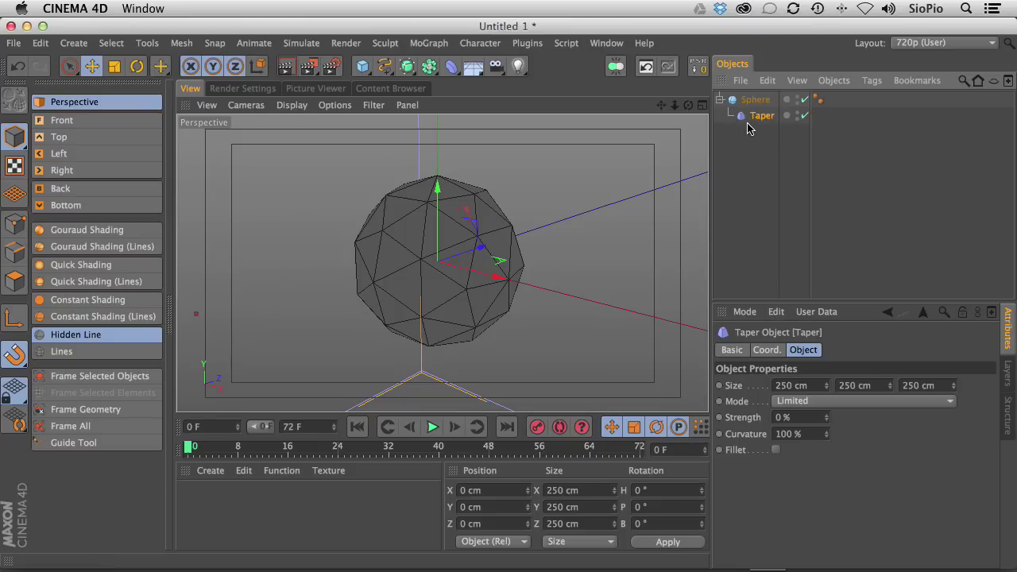
Set the Taper's size to 40 cm on all three axes and its strength to 85 %
click(754, 100)
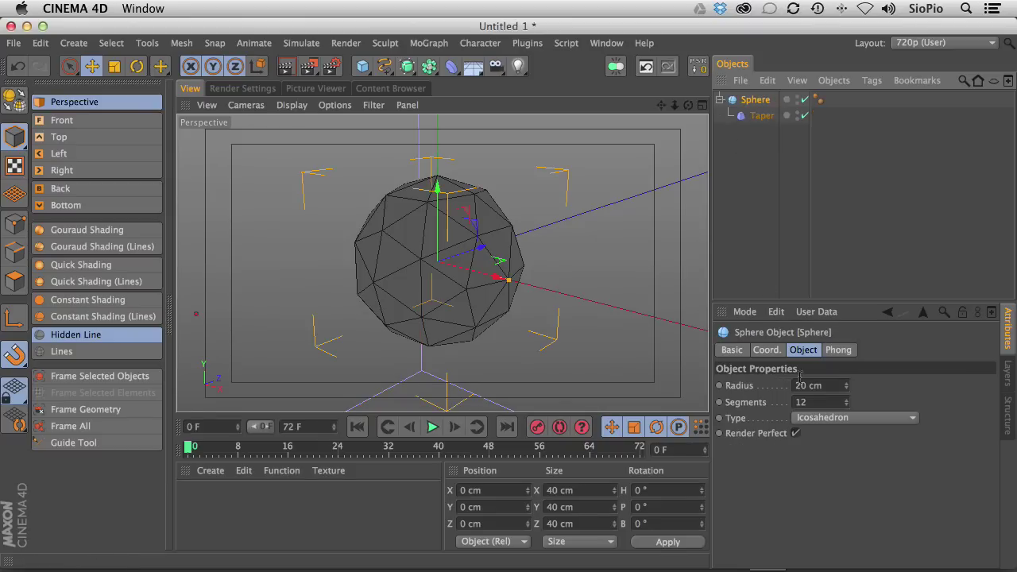
click(761, 115)
click(792, 386)
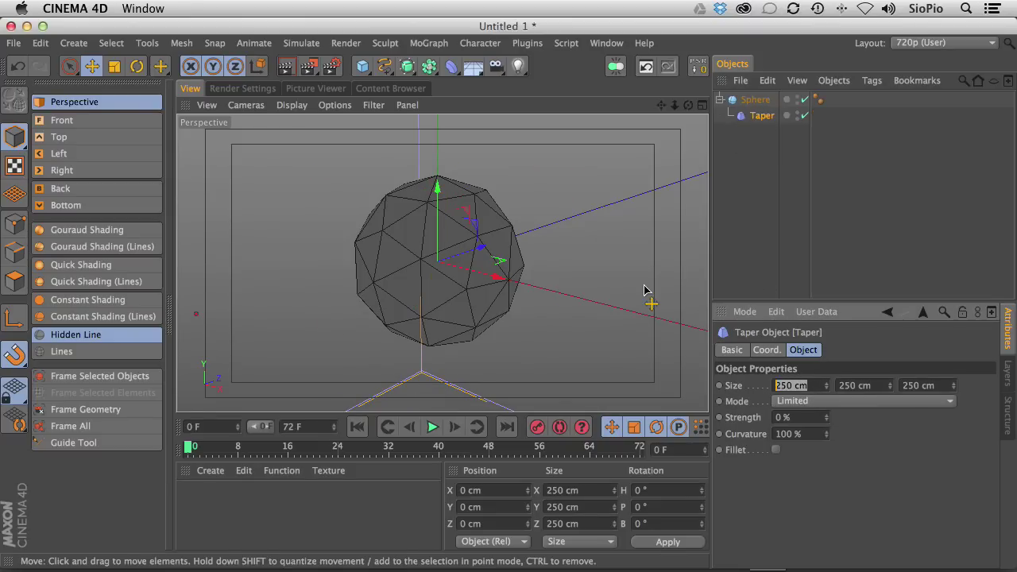
text(40)
key(Tab)
text(40)
key(Tab)
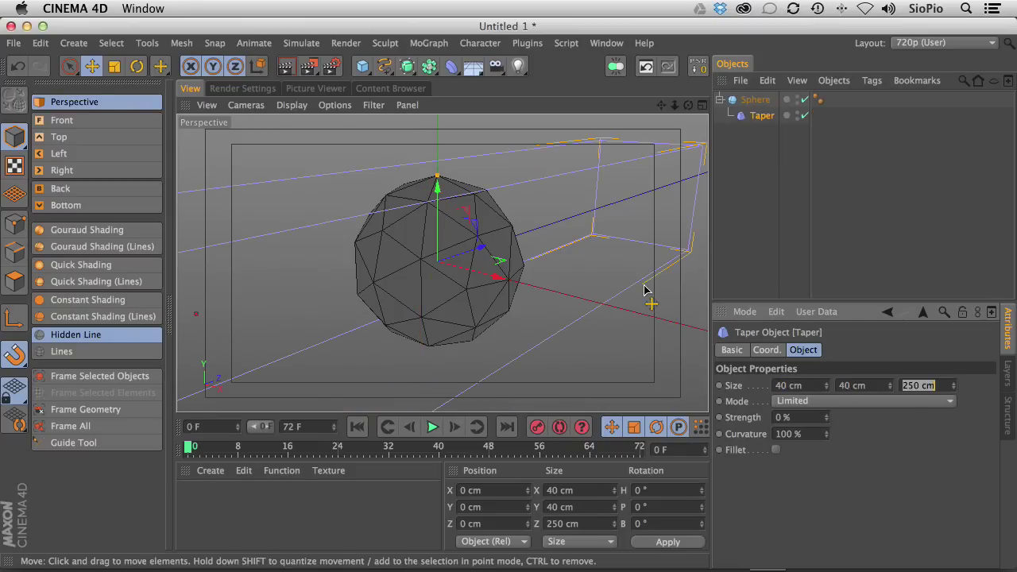
text(40)
key(Return)
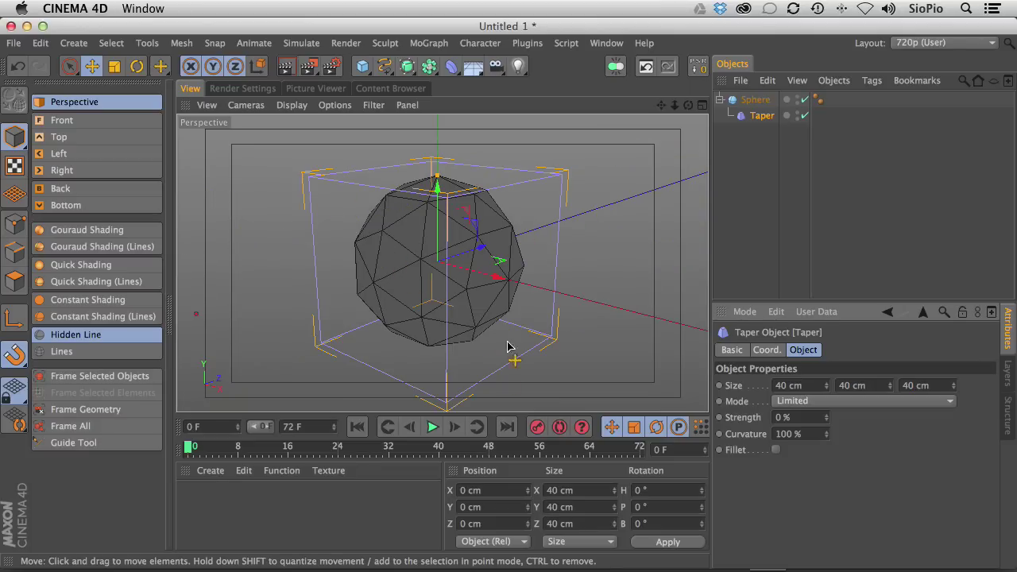
click(785, 419)
key(Return)
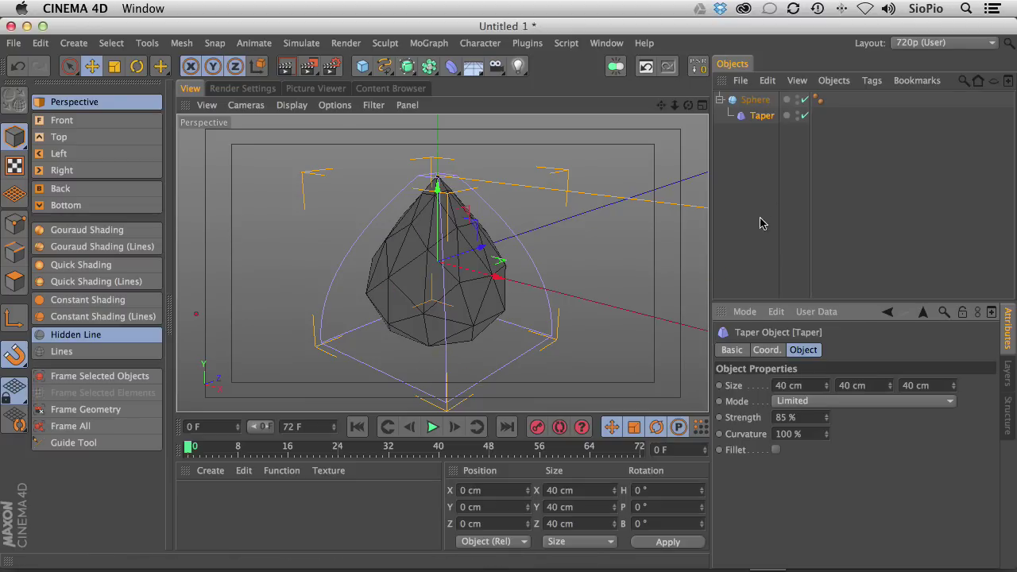
click(755, 99)
click(768, 350)
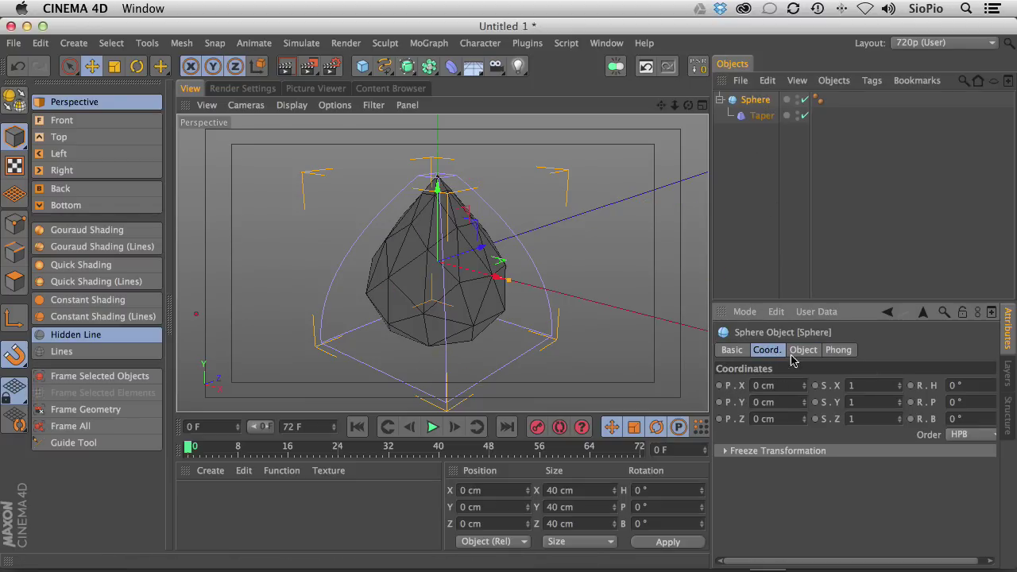
drag(710, 404, 688, 397)
drag(980, 402, 930, 309)
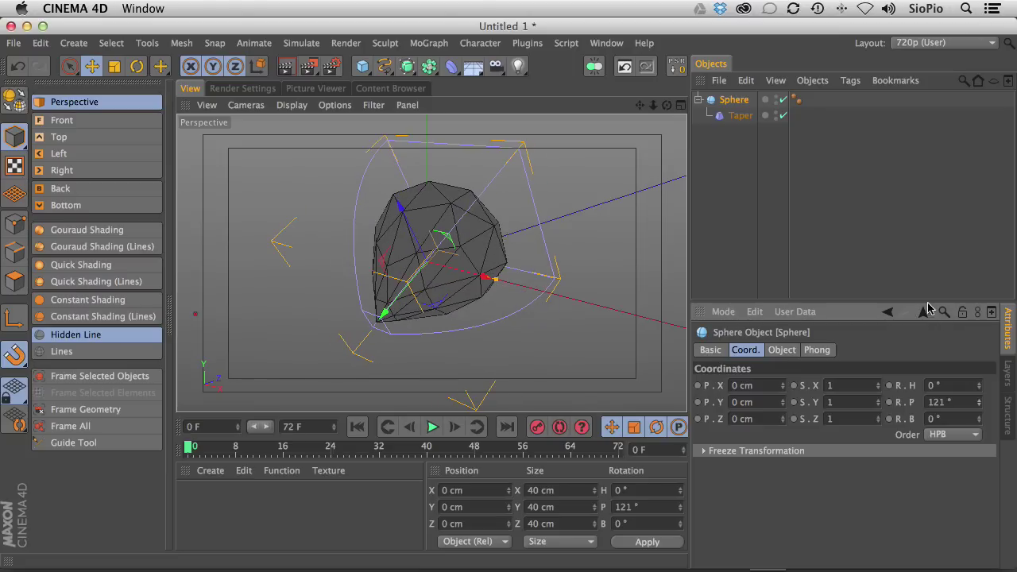
key(super+z)
Set the Taper's pitch rotation to 180° and hide the deformer's cage in the viewport, keeping the deformer enabled
click(738, 116)
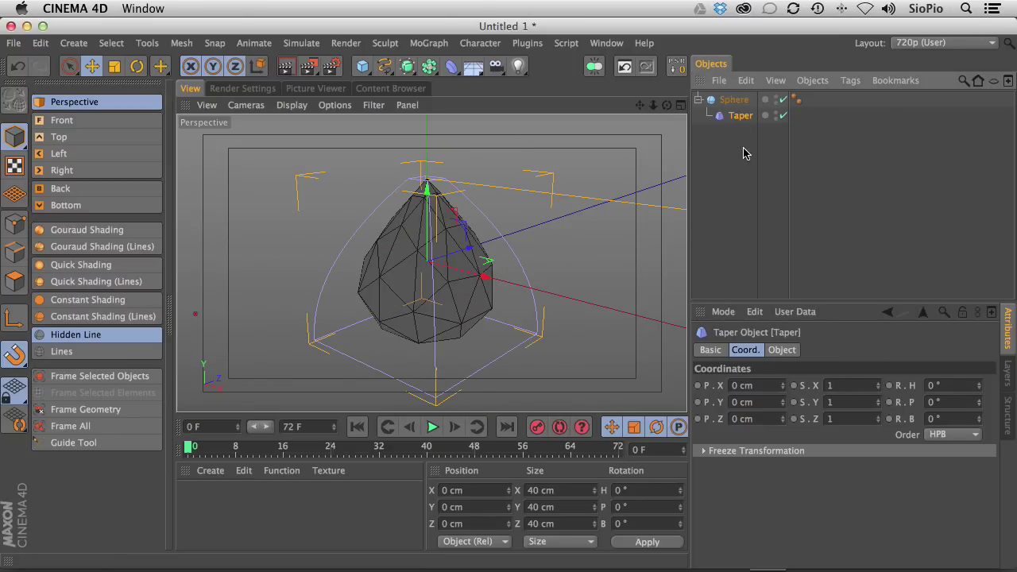
drag(979, 402, 890, 263)
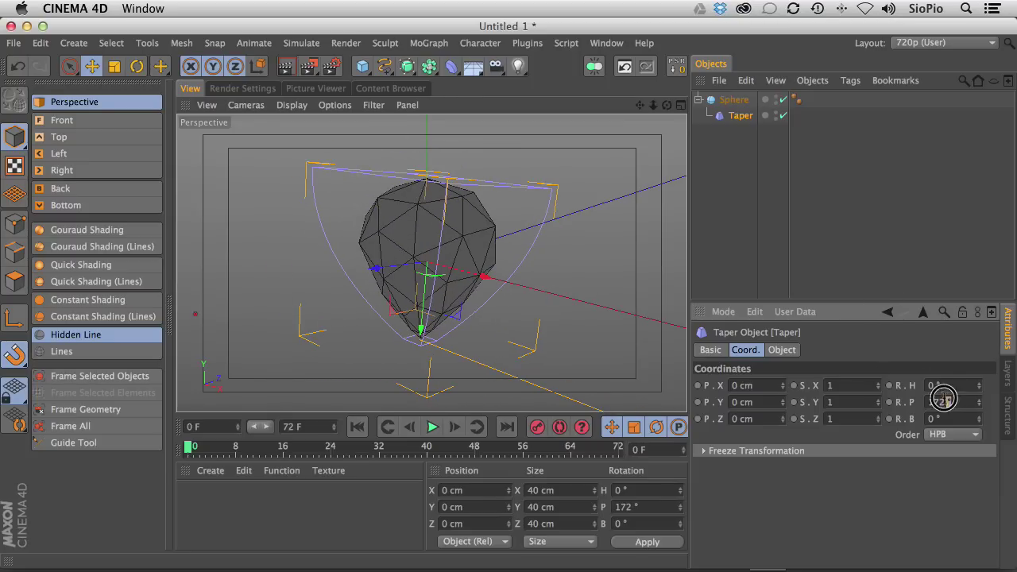
text(180)
key(Return)
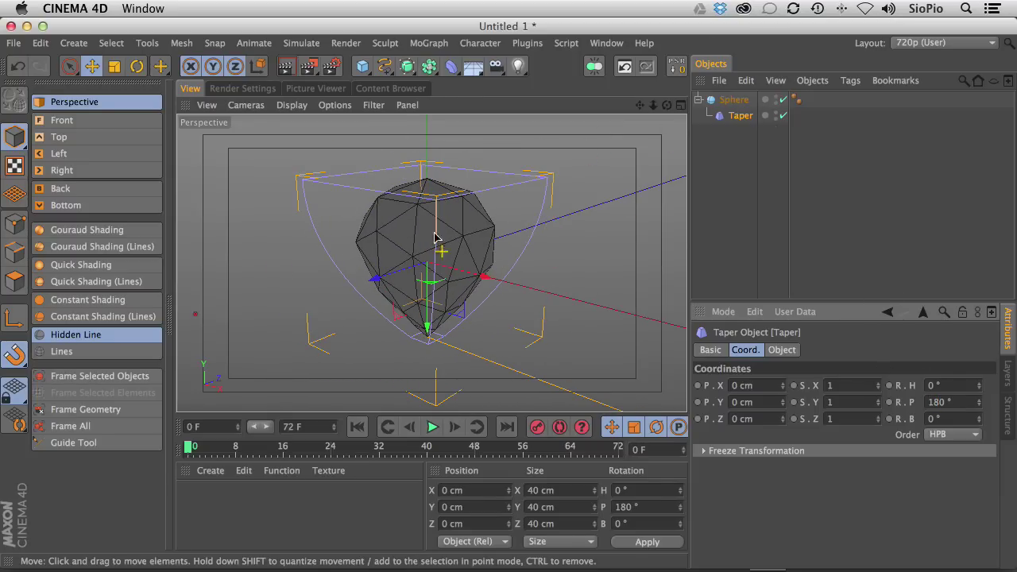
click(783, 117)
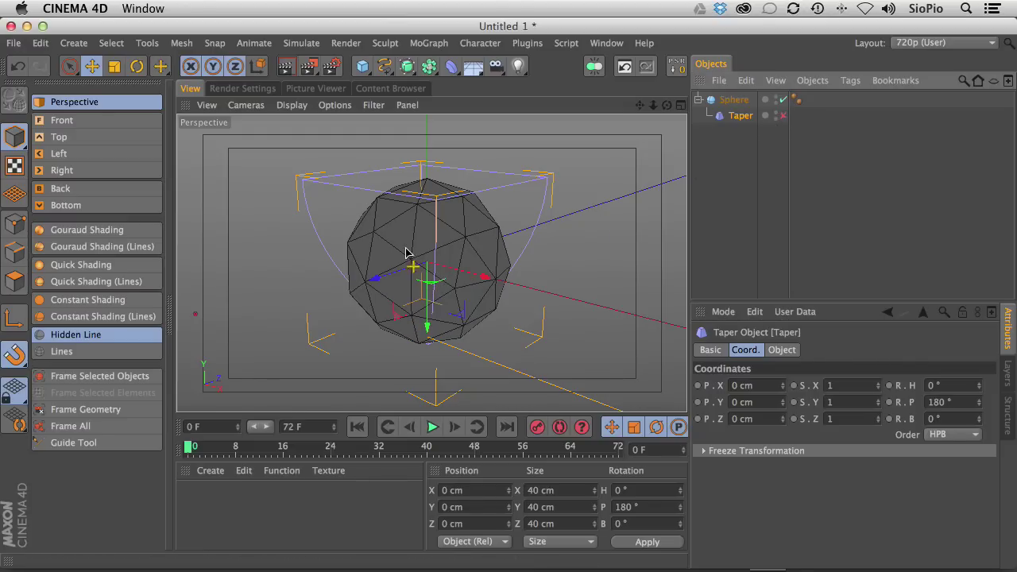
click(780, 116)
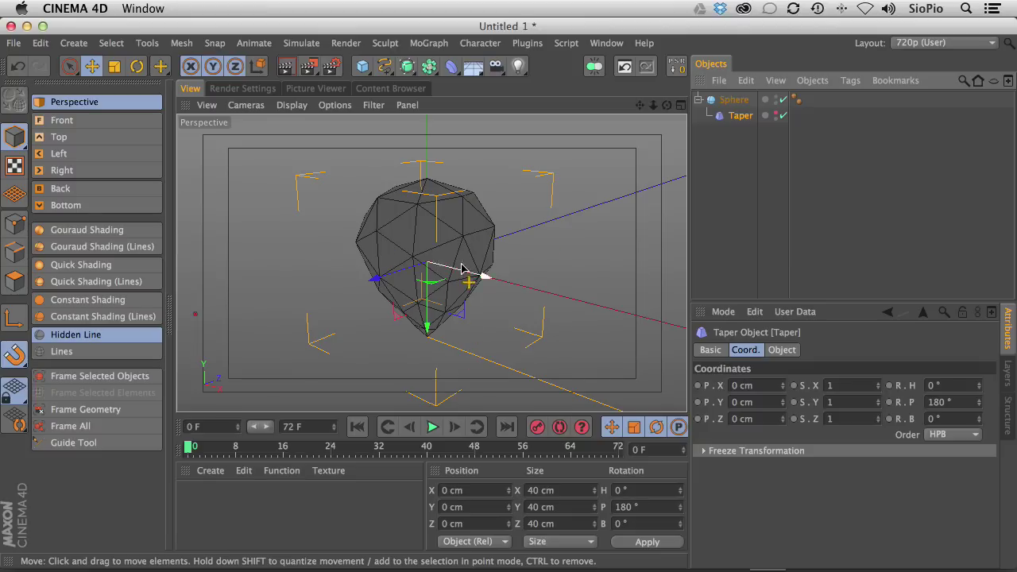
Place the sphere inside a HyperNURBS and set its editor and renderer subdivisions to 1
click(732, 102)
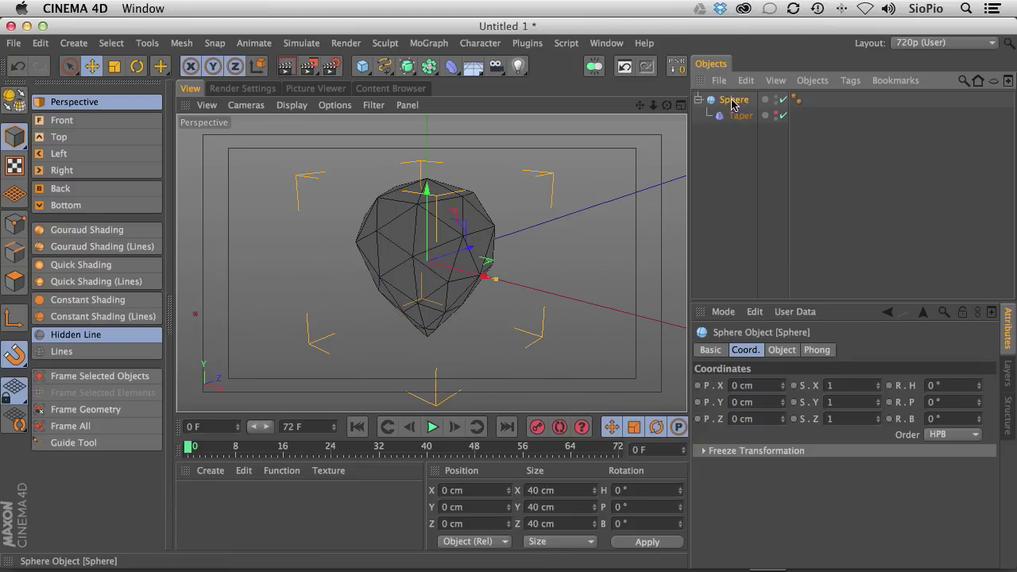
click(409, 64)
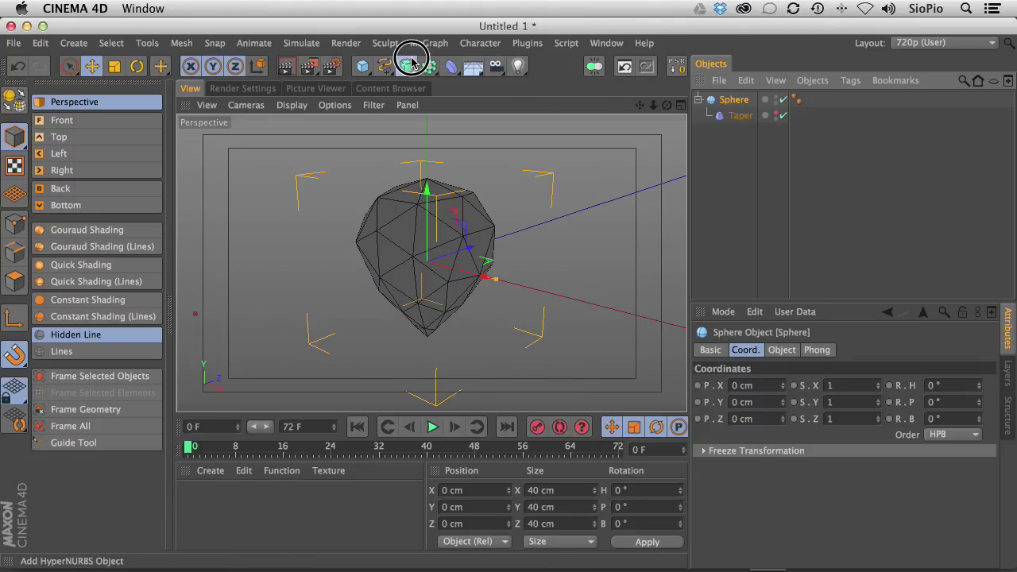
alt+click(433, 88)
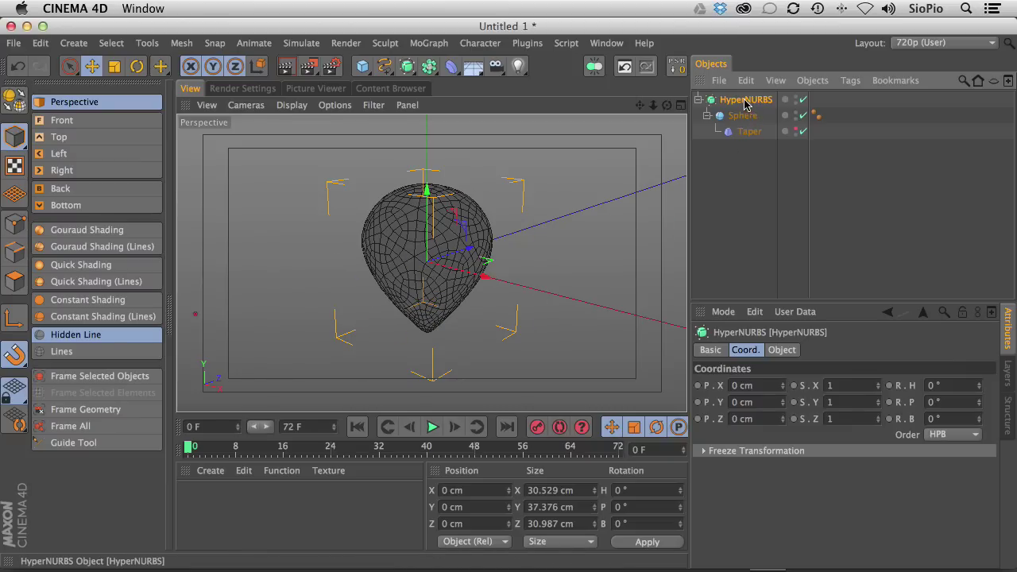
click(778, 350)
click(819, 400)
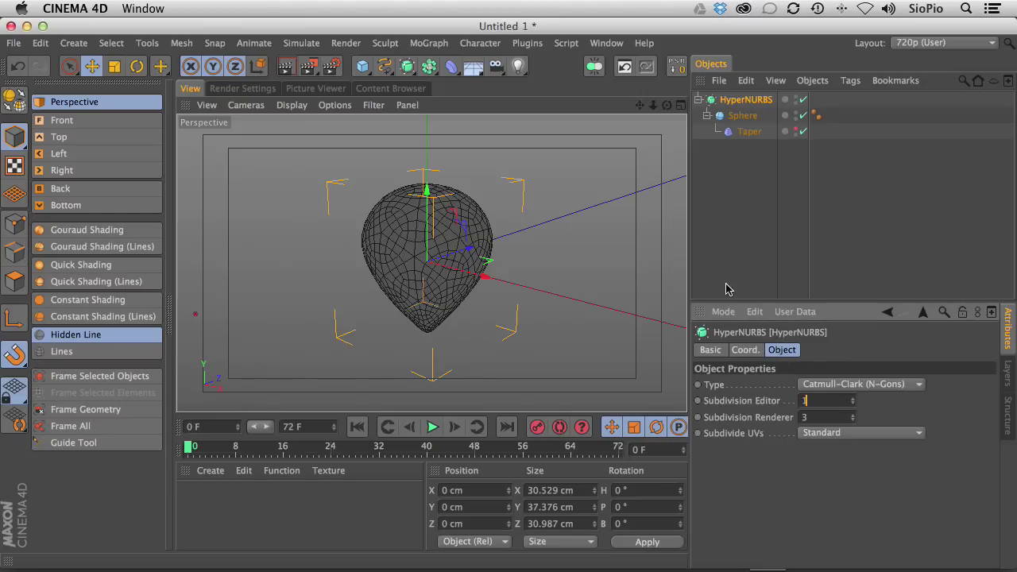
key(Tab)
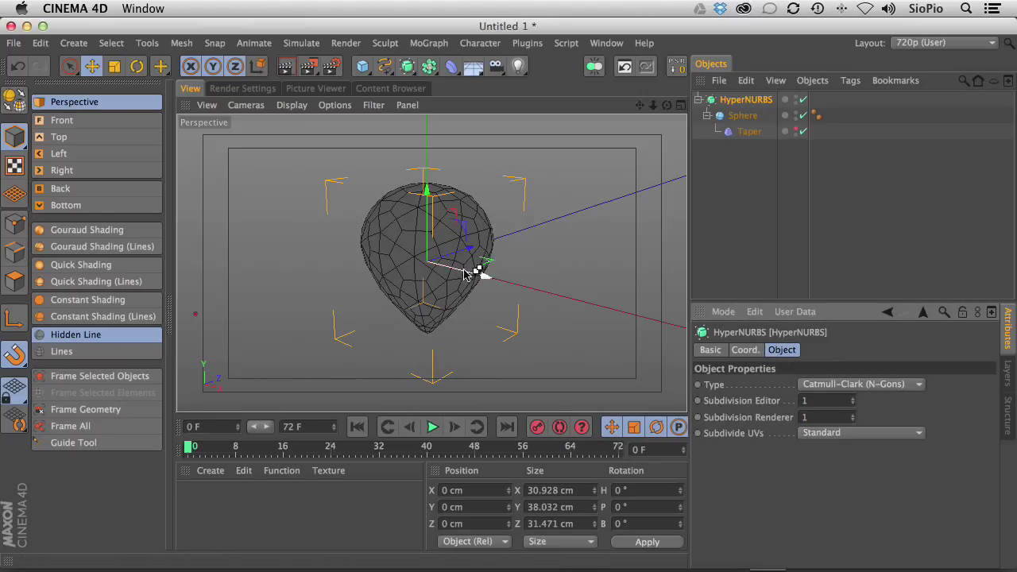
Render the viewport up close and zoomed out to check the smoothed balloon shape
key(ctrl+r)
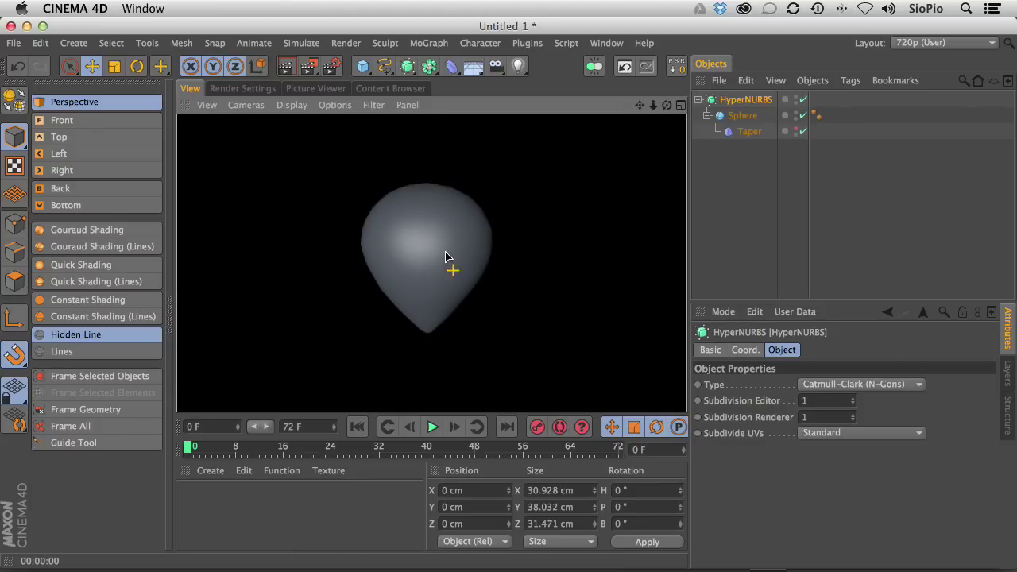
click(368, 283)
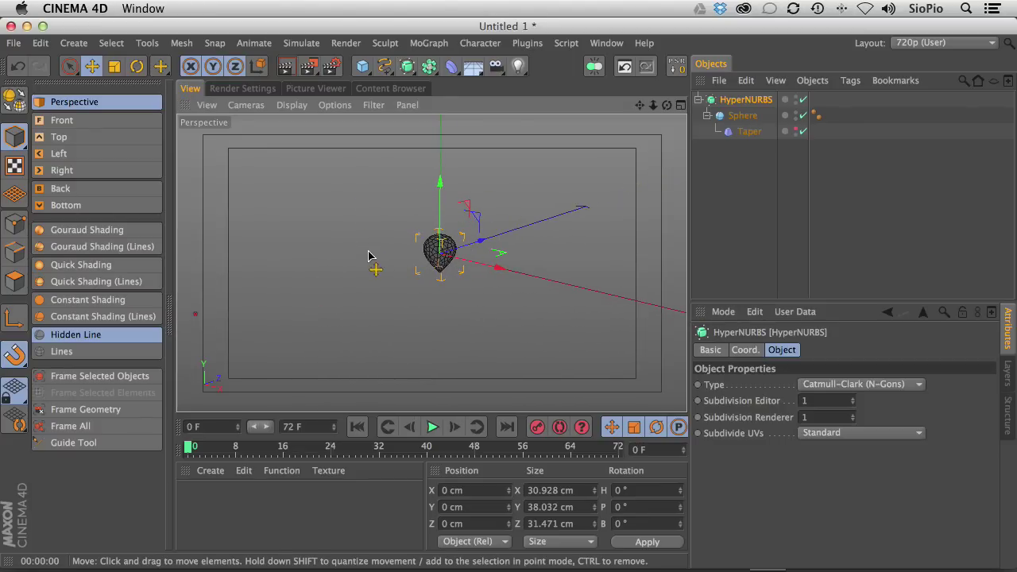
key(ctrl+r)
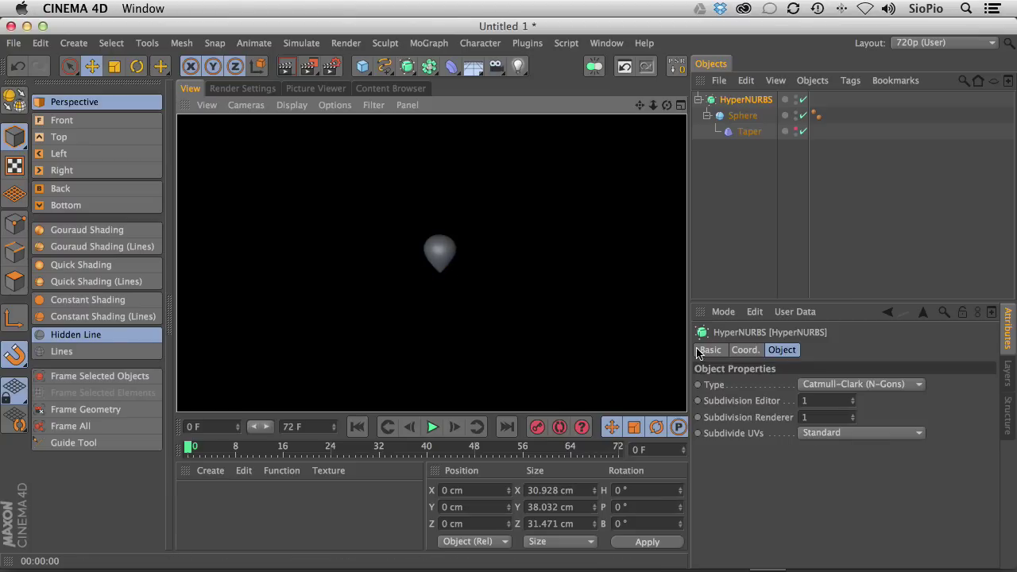
Rename the HyperNURBS object as balloon
double_click(734, 103)
text(balloon)
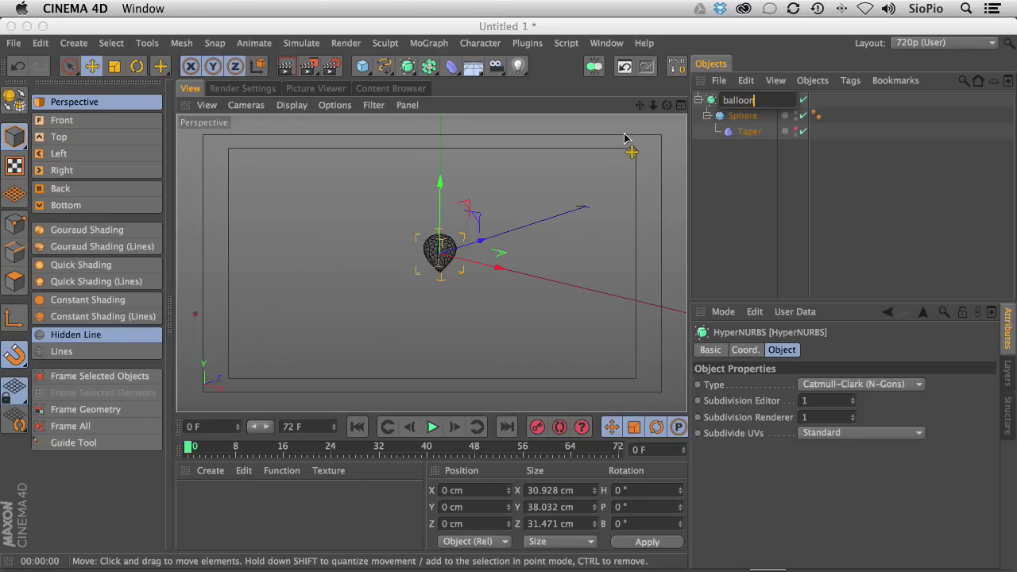
key(Return)
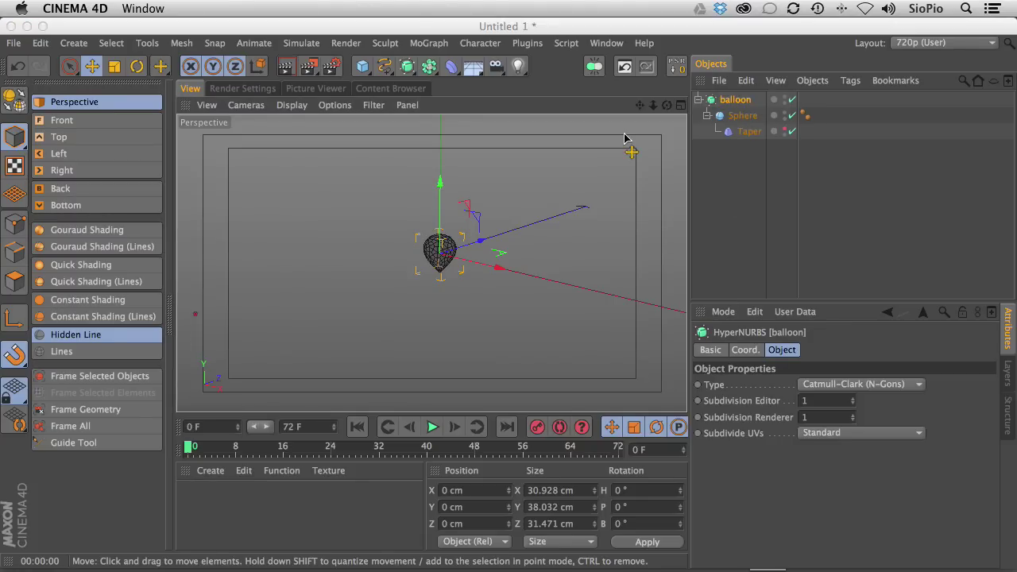
In the front view, set the balloon's Y position to 17 cm and its Y scale to 1.25
click(62, 122)
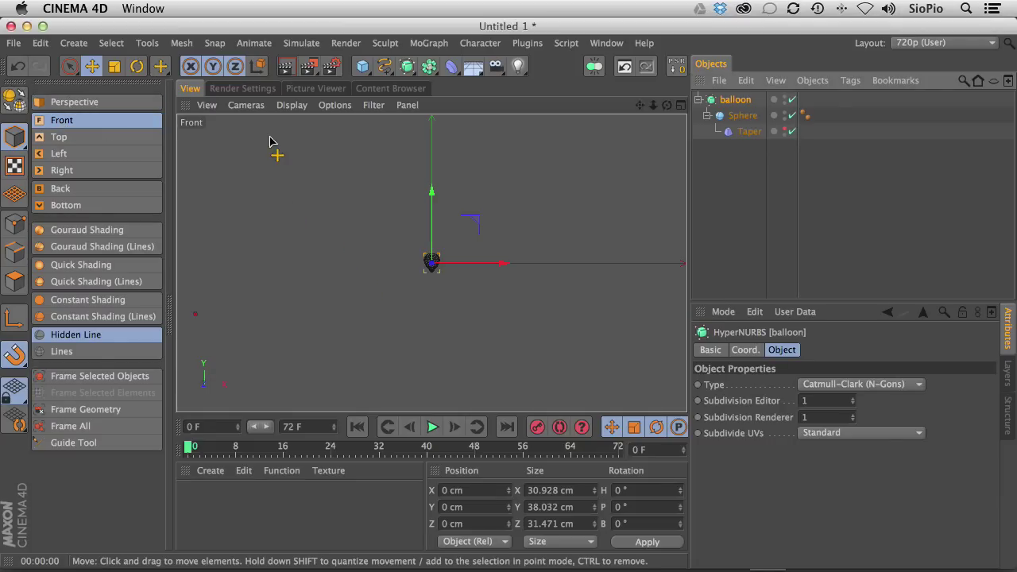
key(h)
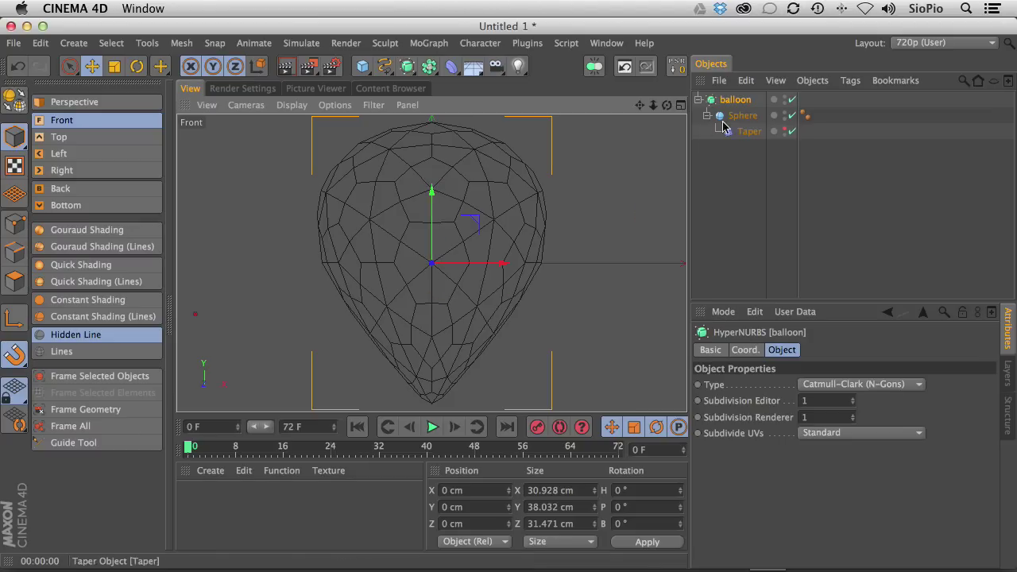
click(744, 351)
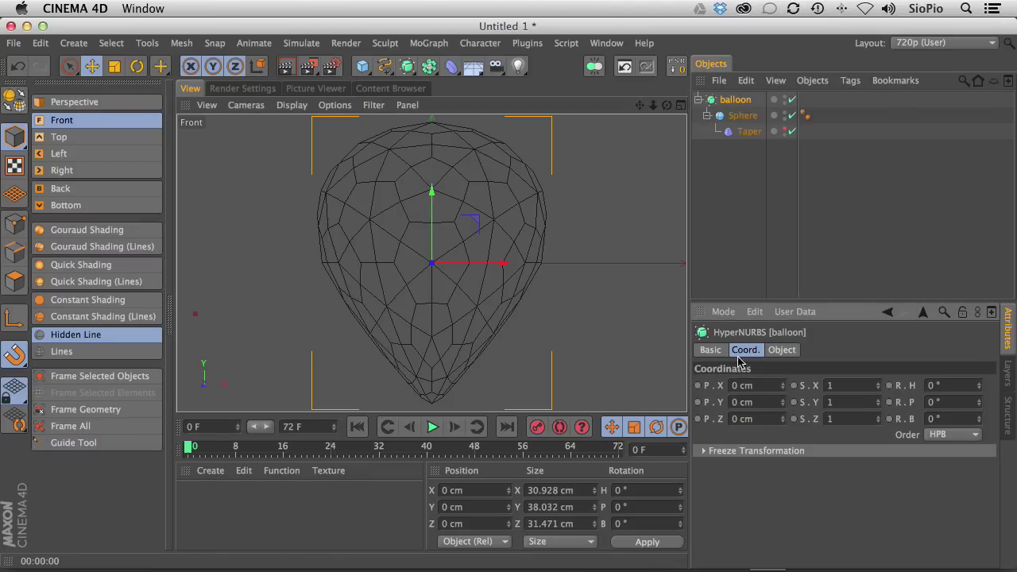
mouse_move(782, 407)
mouse_down()
mouse_move(784, 379)
mouse_move(784, 395)
mouse_up()
alt+middle_drag(477, 256, 466, 361)
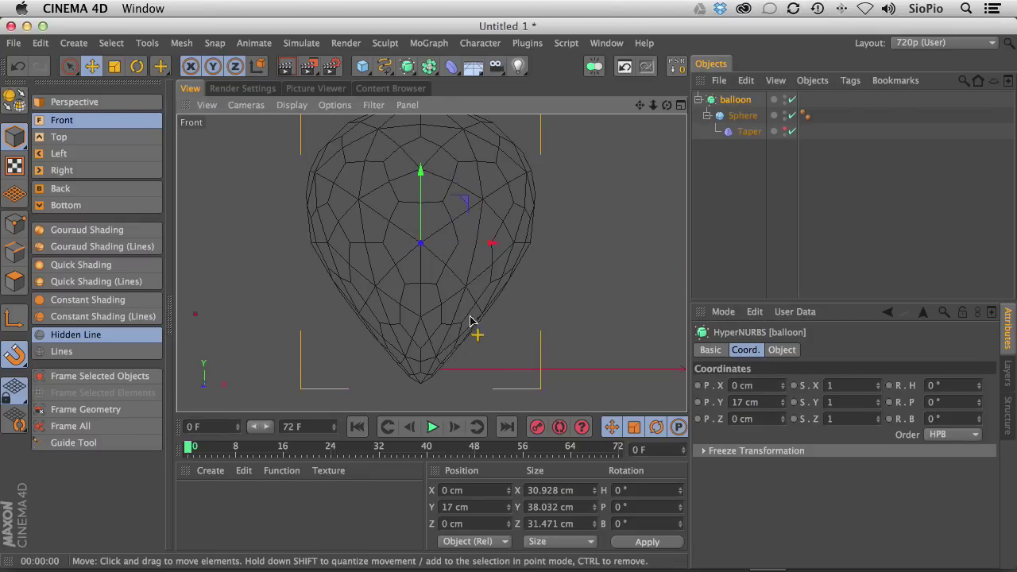
alt+right_drag(490, 250, 437, 286)
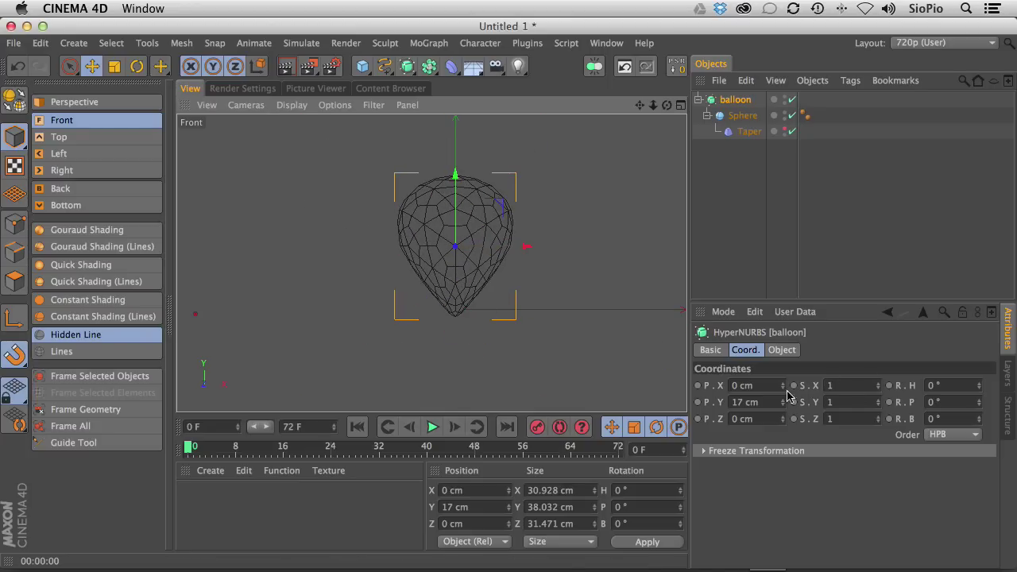
click(846, 402)
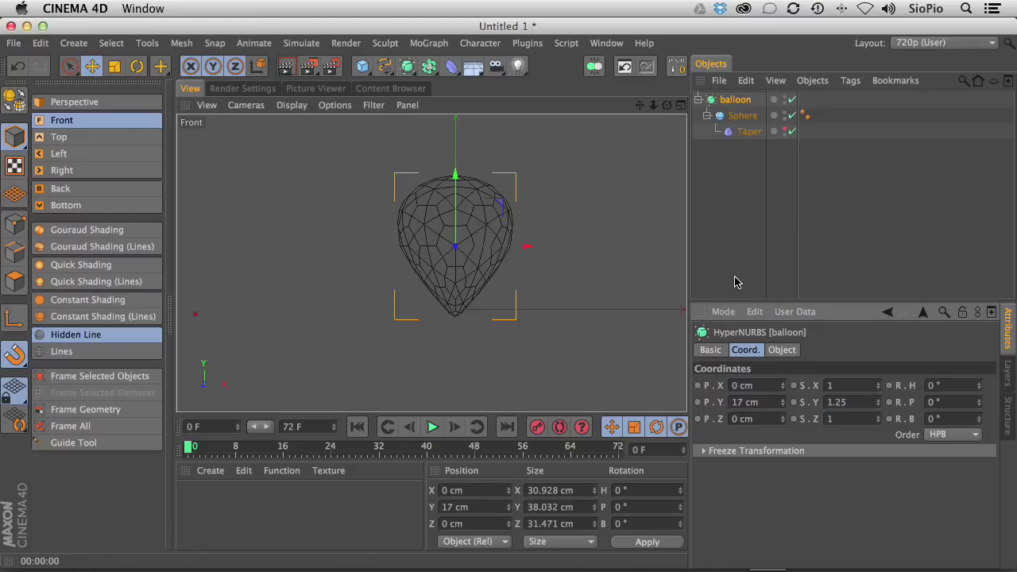
key(Return)
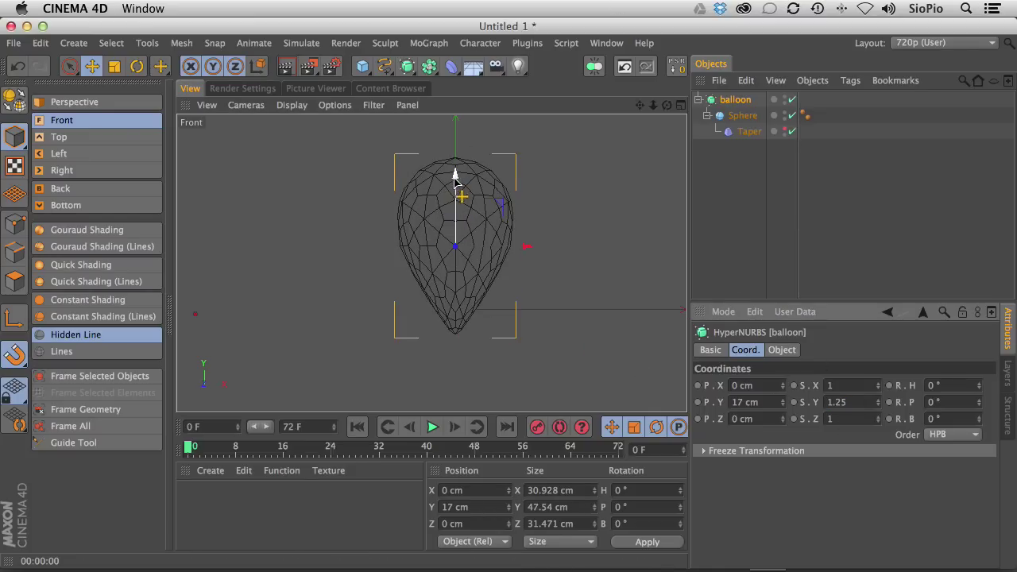
Raise the stretched balloon until its tip meets the world origin, setting its Y position to 23.75 cm
drag(452, 181, 455, 154)
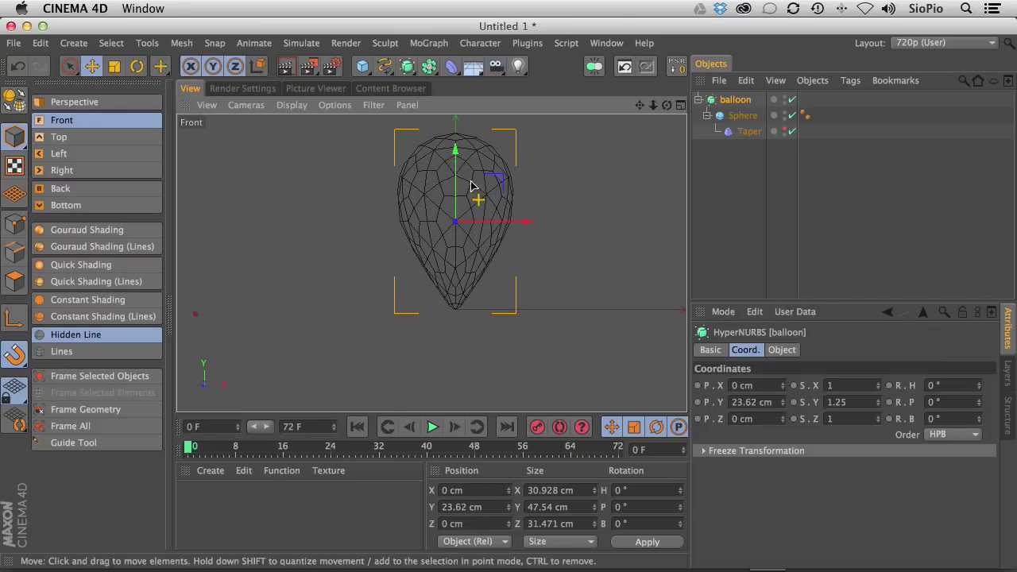
double_click(749, 406)
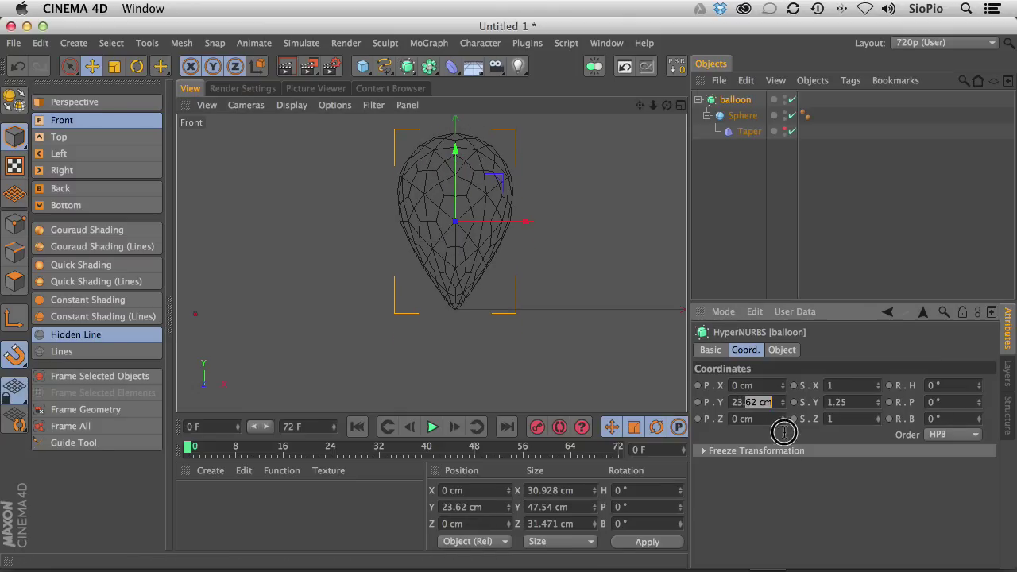
text(23.75)
key(Return)
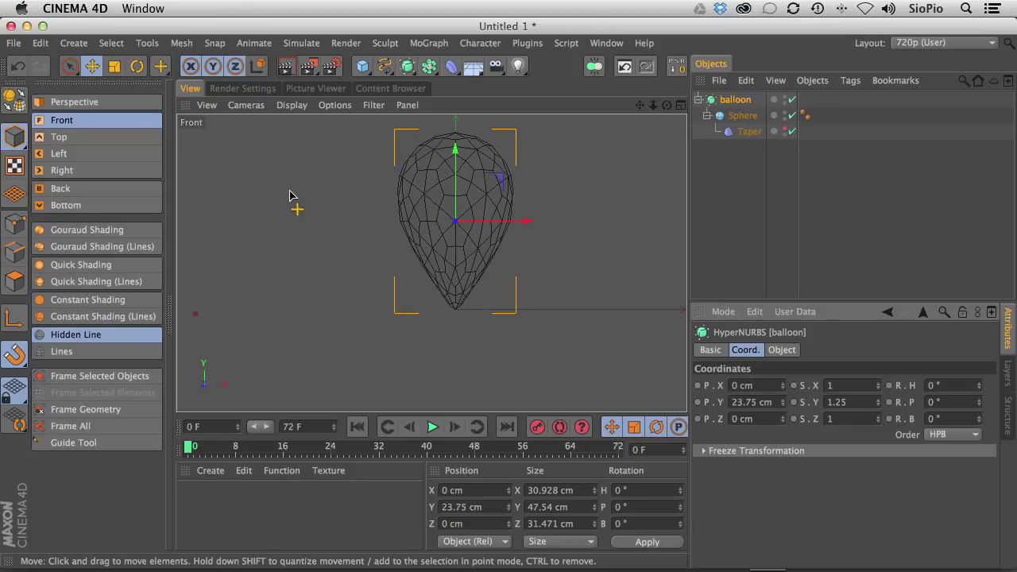
Return to the perspective view and add a Plane primitive to the scene
alt+right_drag(459, 315, 382, 307)
click(155, 102)
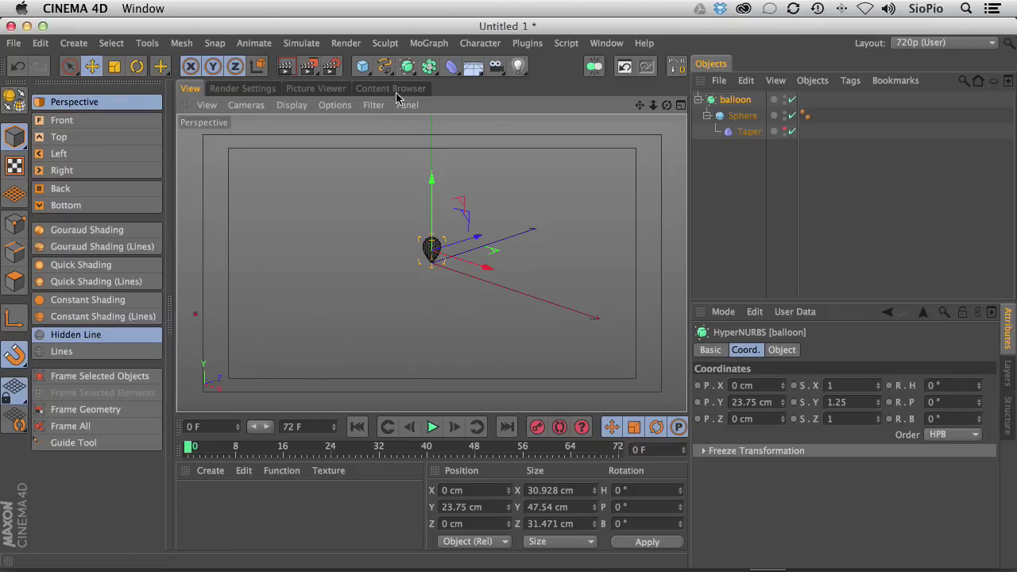
drag(362, 66, 525, 117)
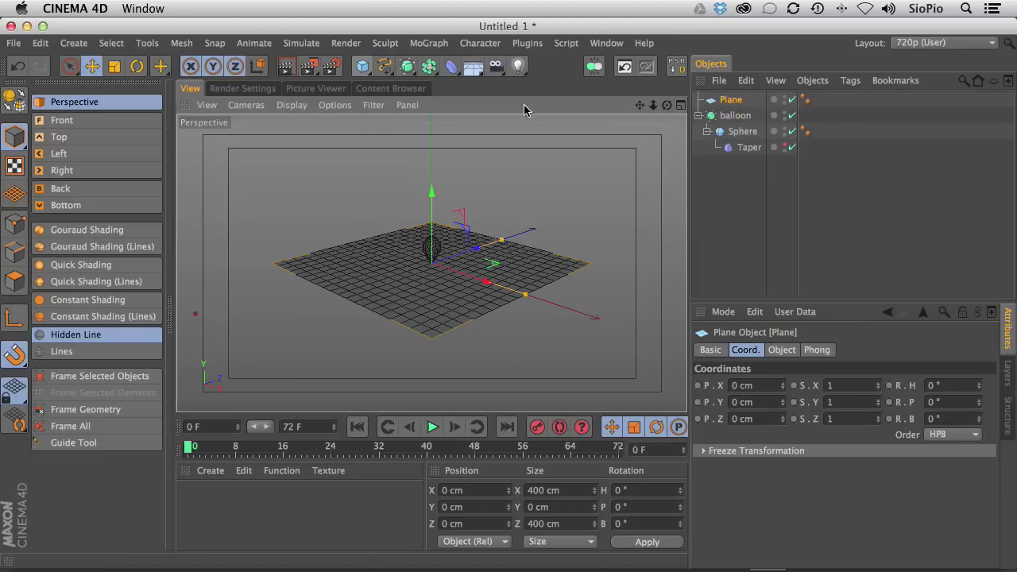
Set the plane's width segments to 1 and its height segments to 24
click(782, 350)
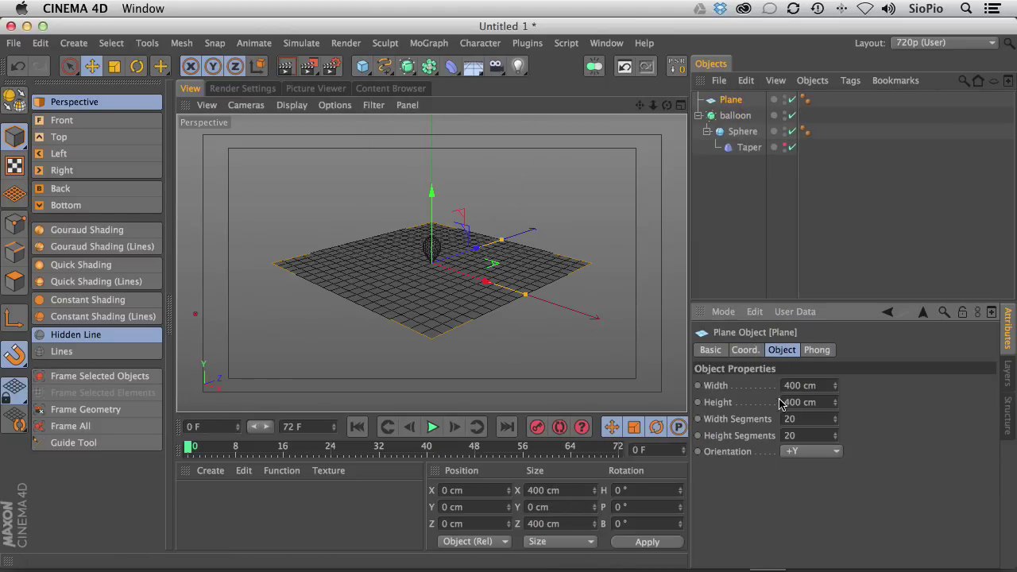
click(810, 418)
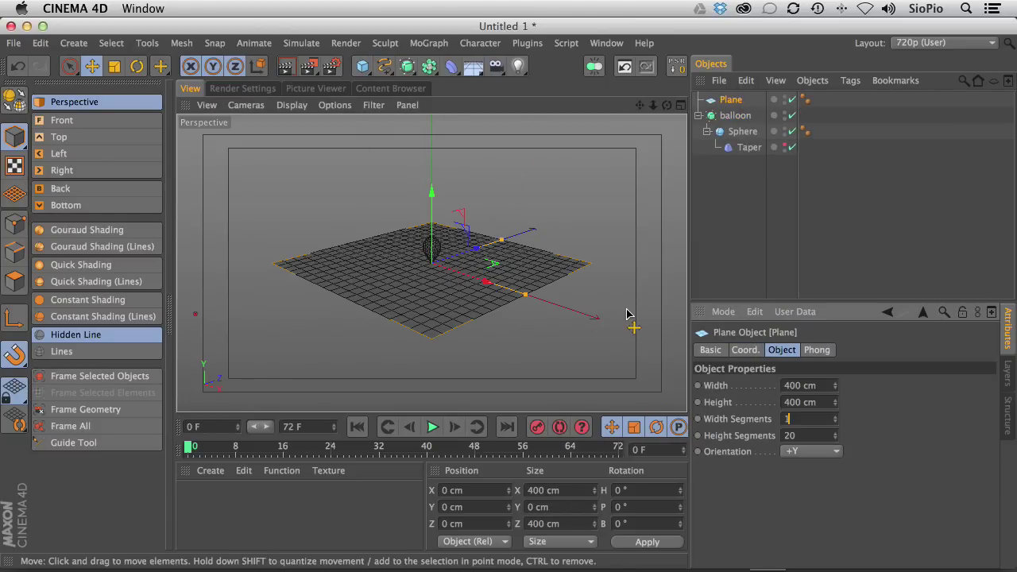
key(Return)
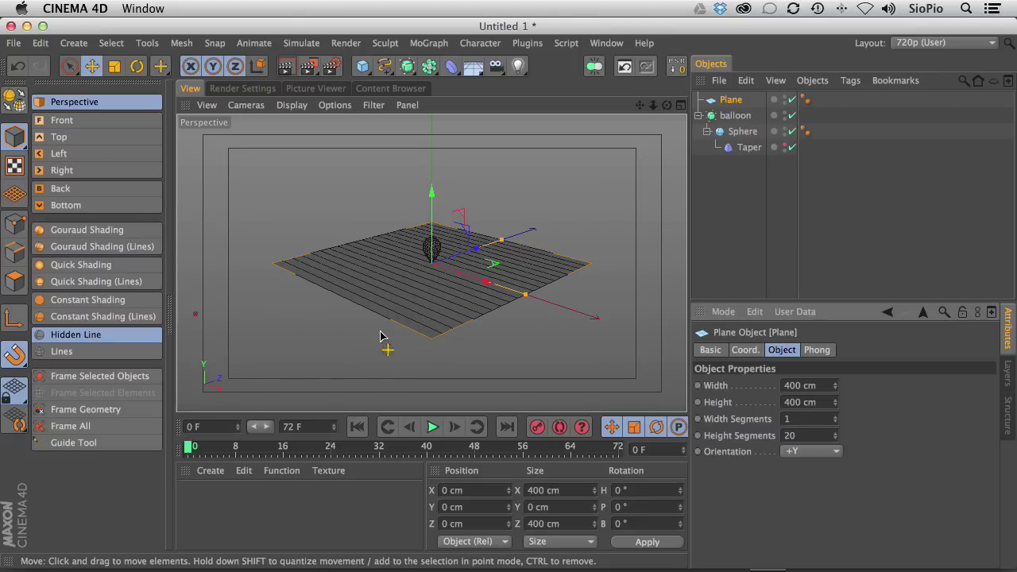
drag(790, 435, 828, 448)
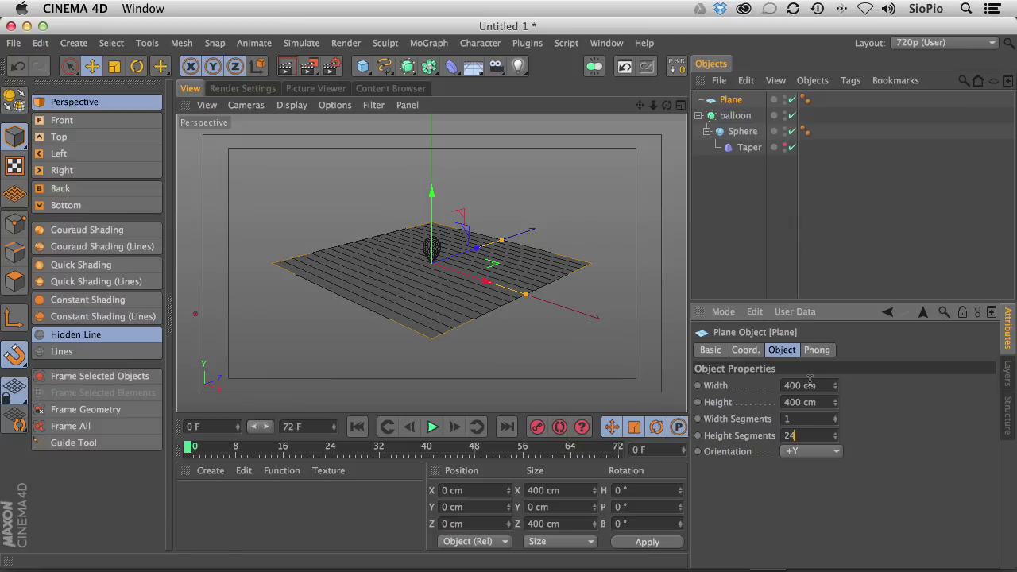
key(Return)
Orient the plane to +Z and narrow its width to 2 cm
click(799, 456)
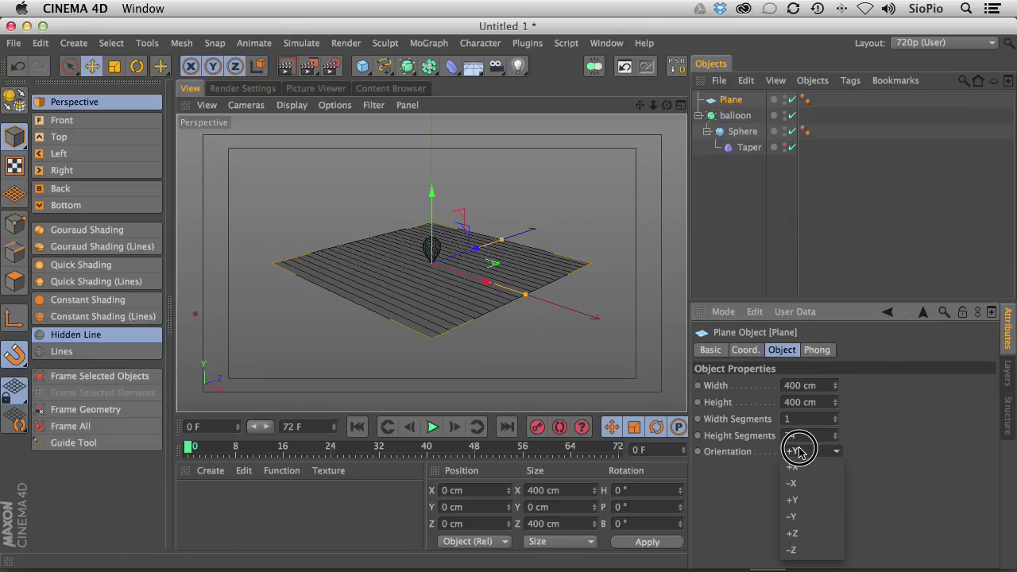
click(799, 531)
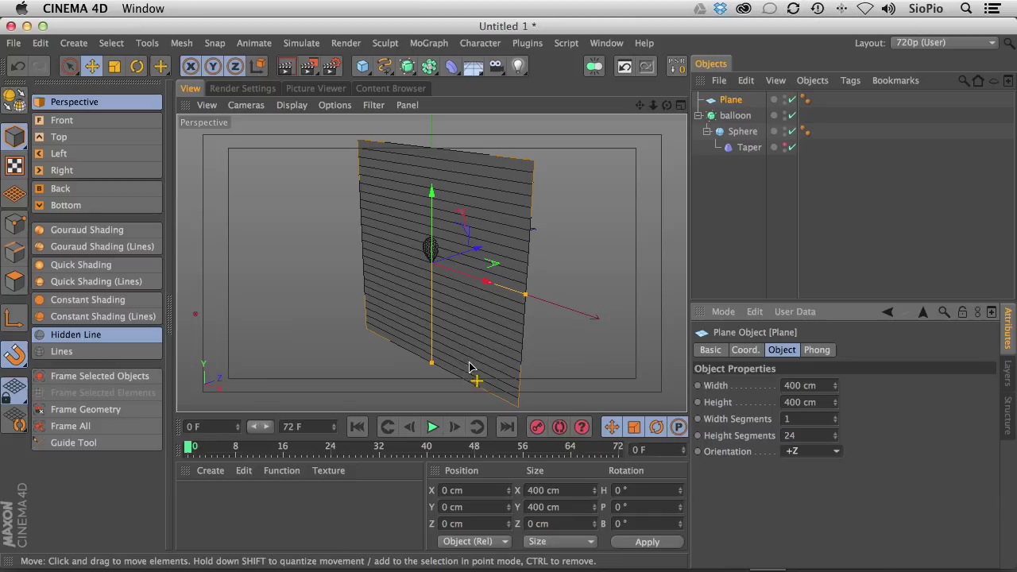
click(809, 387)
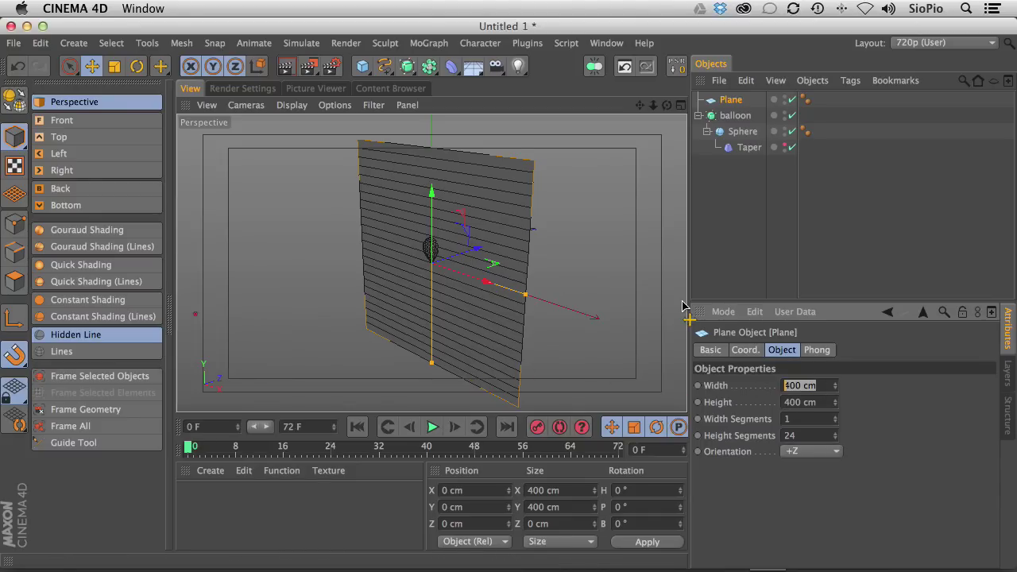
text(2)
key(Return)
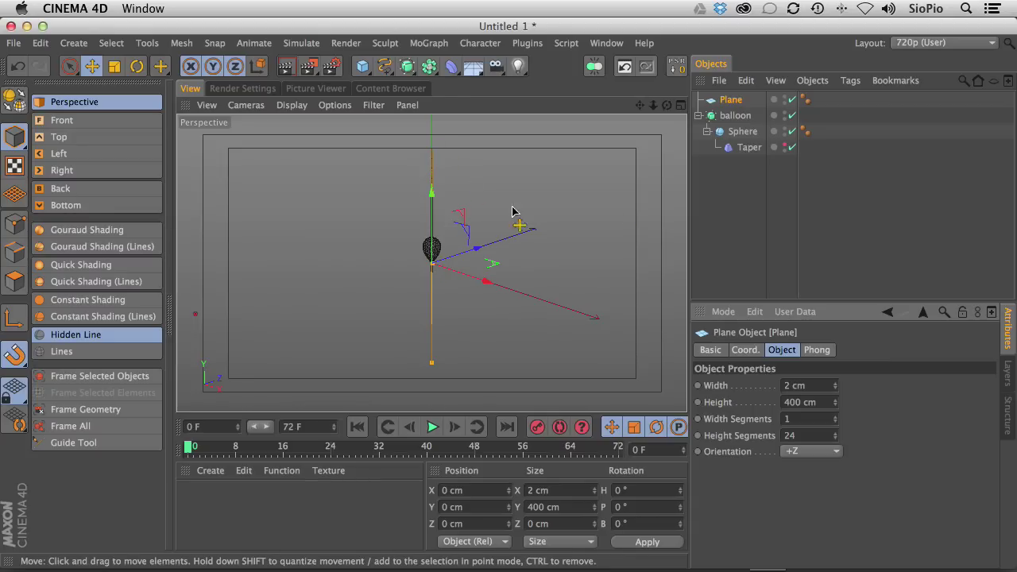
Set the plane's Y position to -200 cm so it hangs from the balloon's tip, and inspect the join up close
click(745, 350)
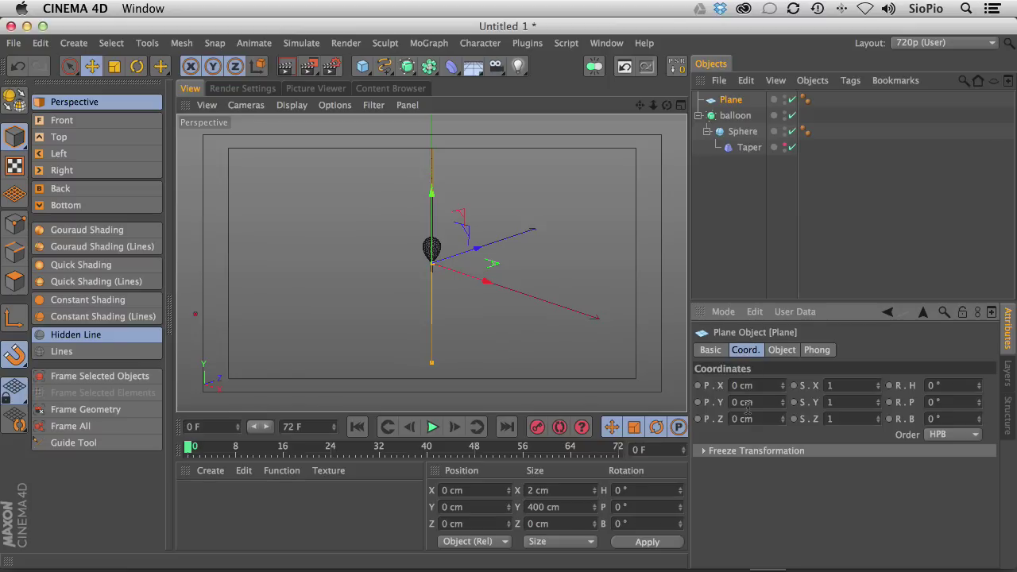
click(747, 403)
text(-20)
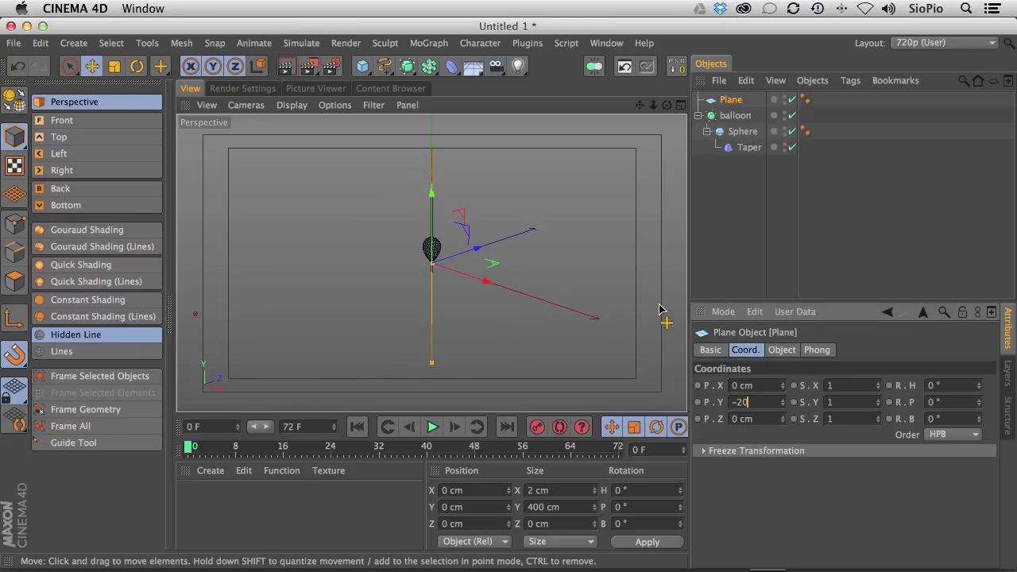
text(0)
key(Return)
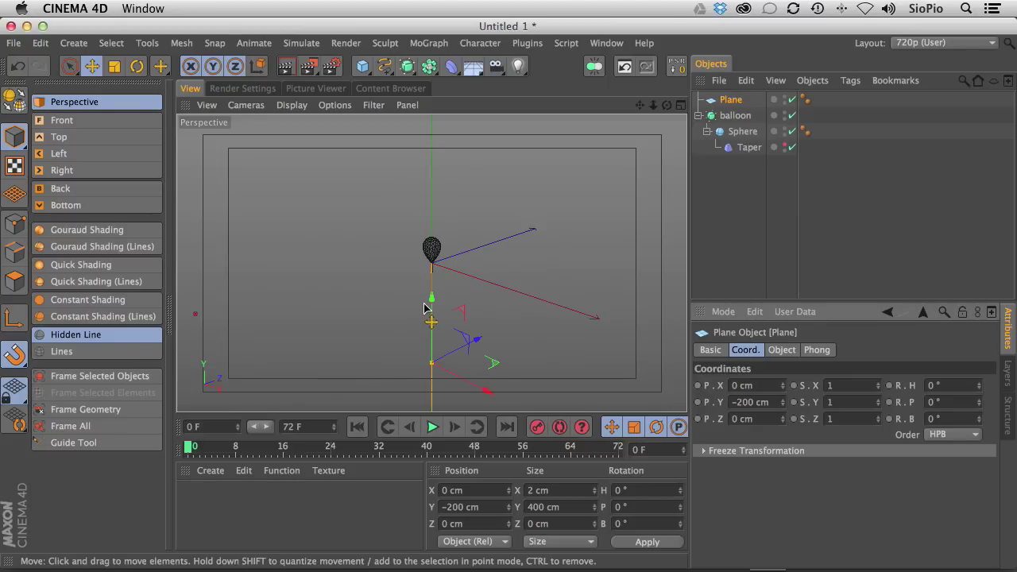
alt+right_drag(431, 272, 645, 155)
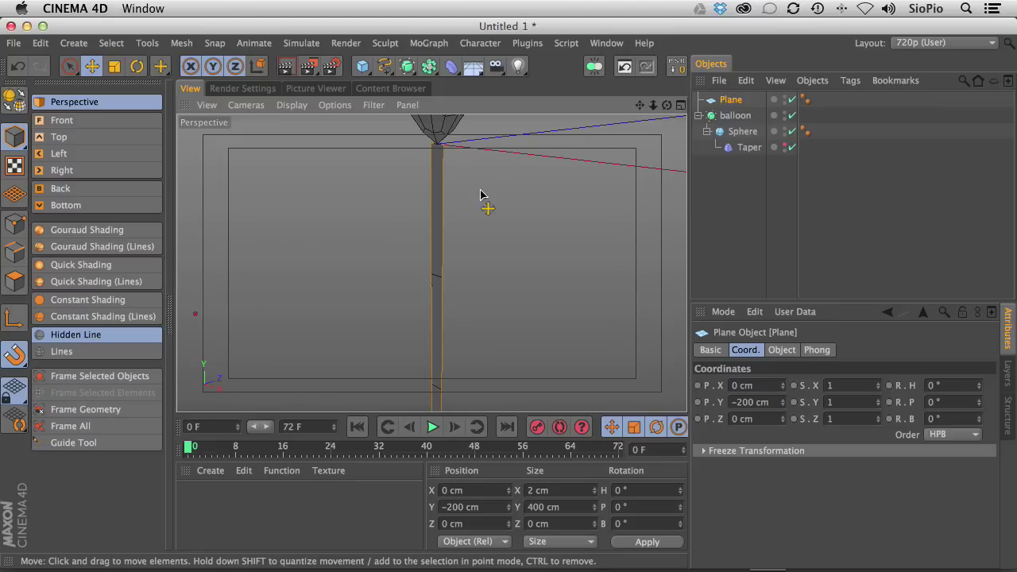
alt+right_drag(487, 189, 448, 200)
alt+middle_drag(494, 188, 438, 265)
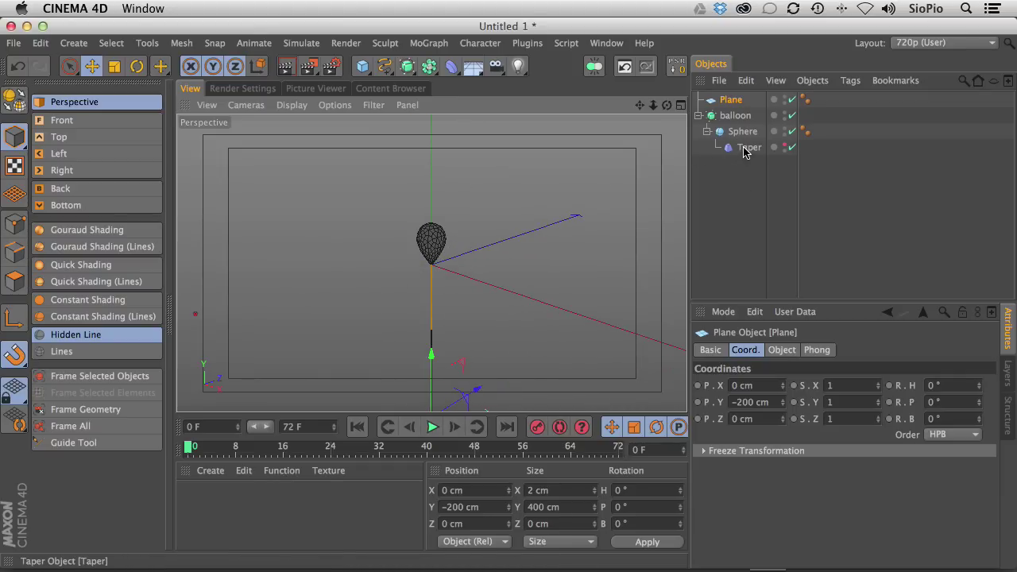
Rename the plane as string and place it below the collapsed balloon in the object hierarchy
double_click(730, 100)
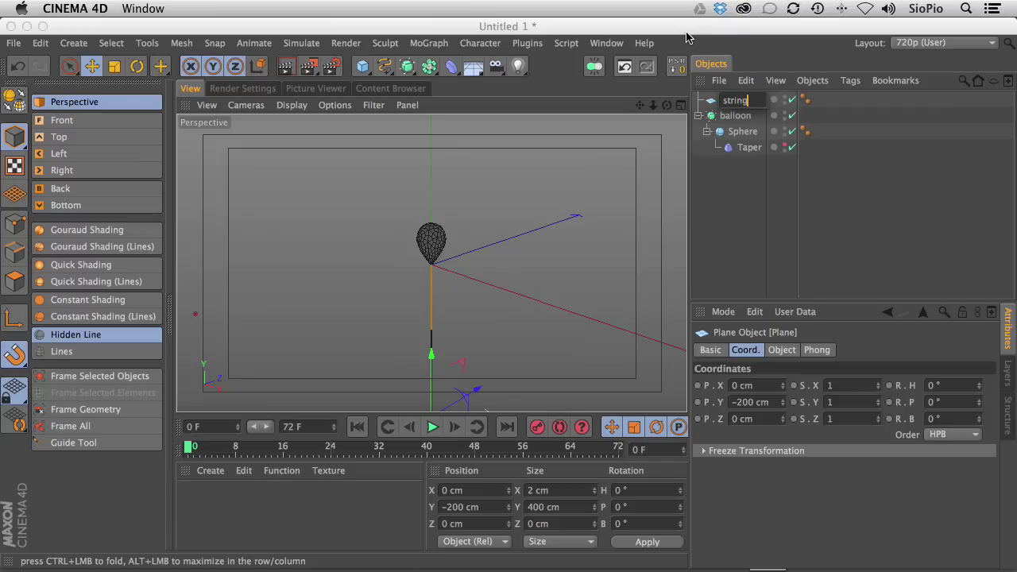
key(Return)
click(700, 117)
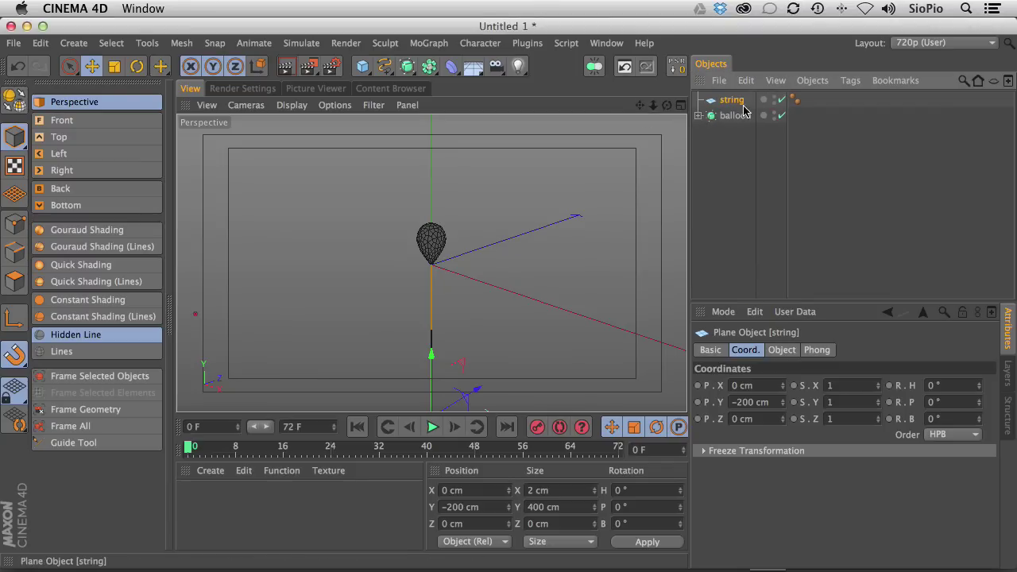
drag(735, 101, 731, 136)
click(736, 100)
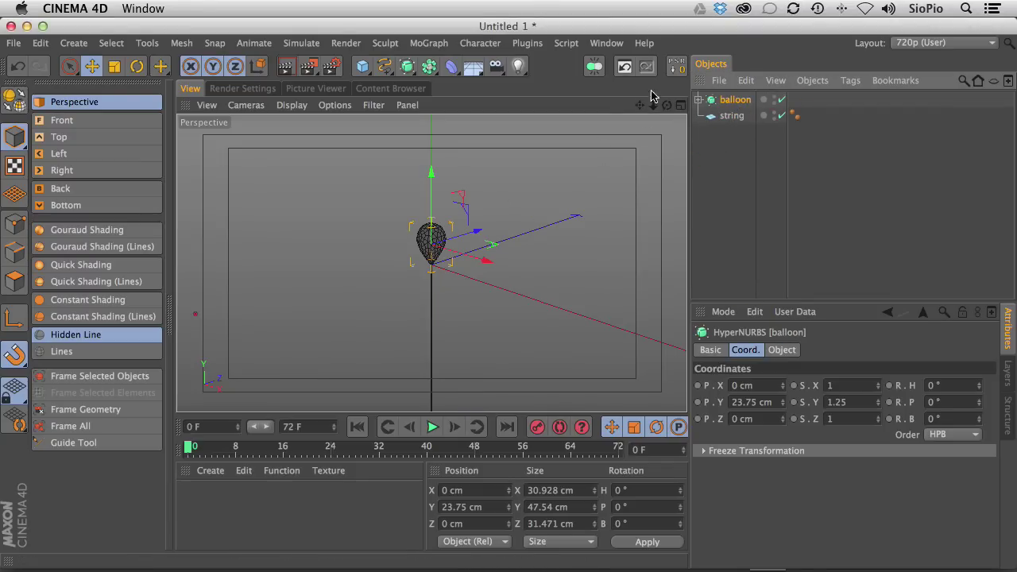
Disable the string object and place the balloon inside a new MoGraph Cloner
click(781, 116)
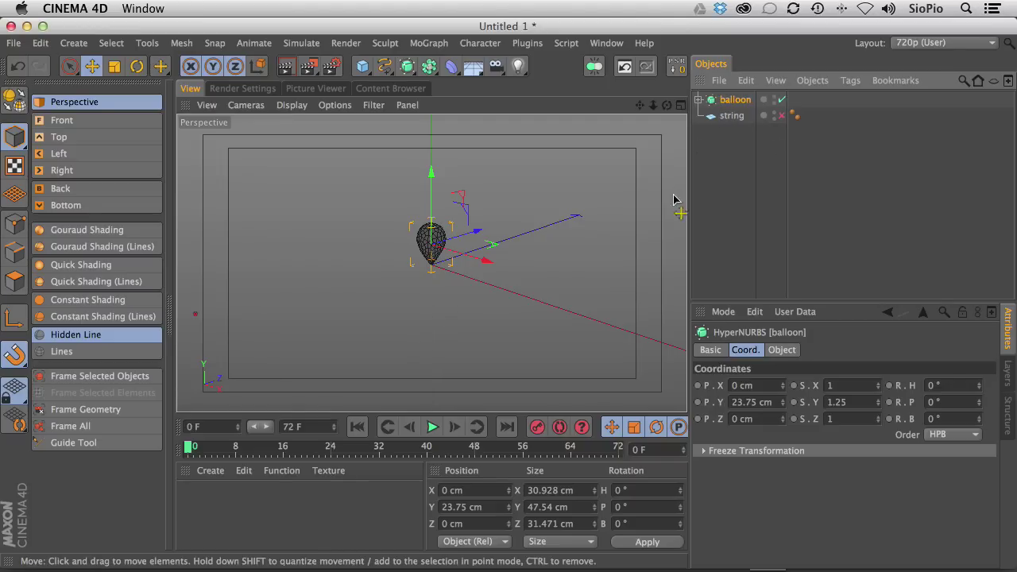
click(429, 43)
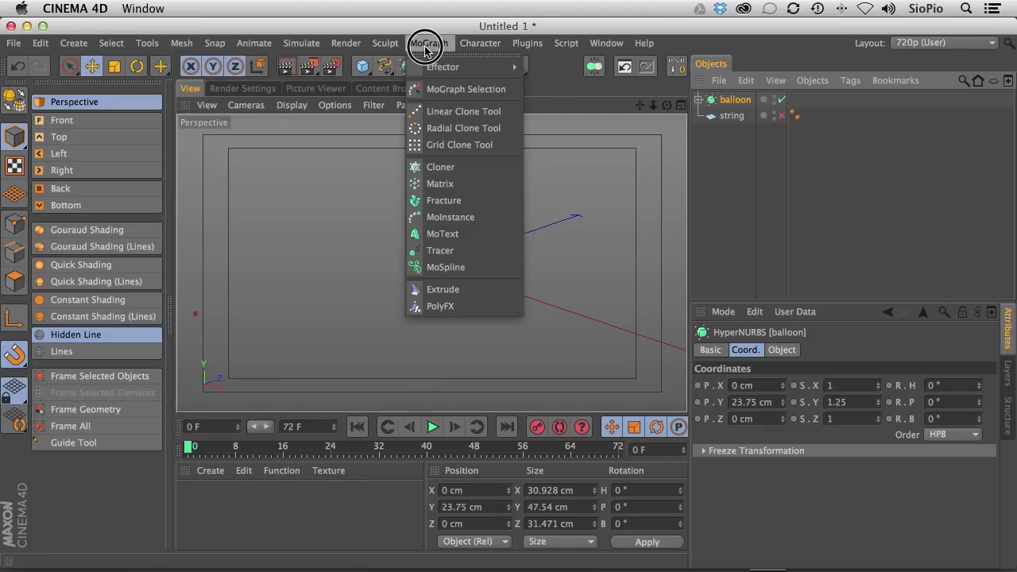
click(437, 164)
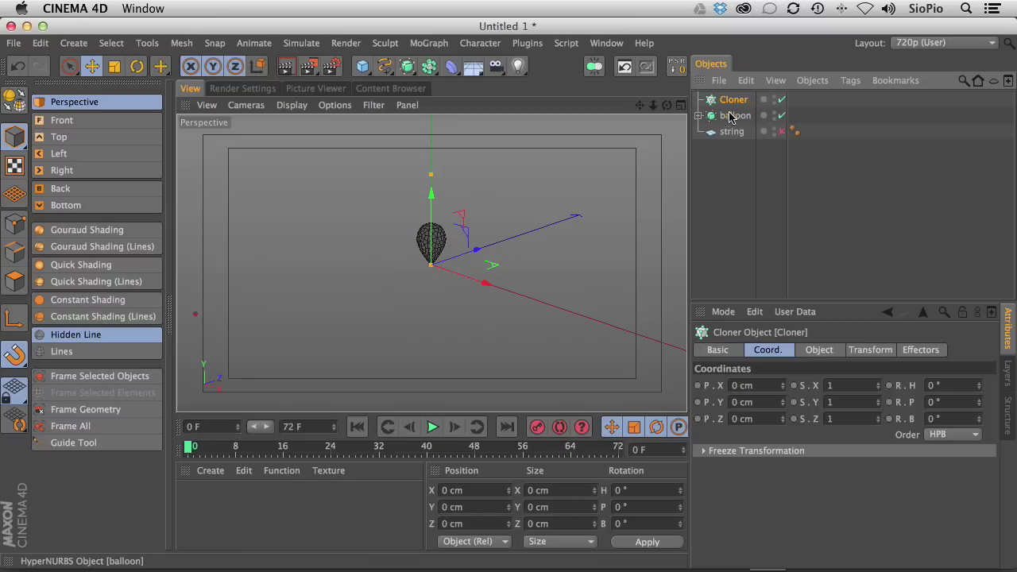
drag(730, 116, 730, 103)
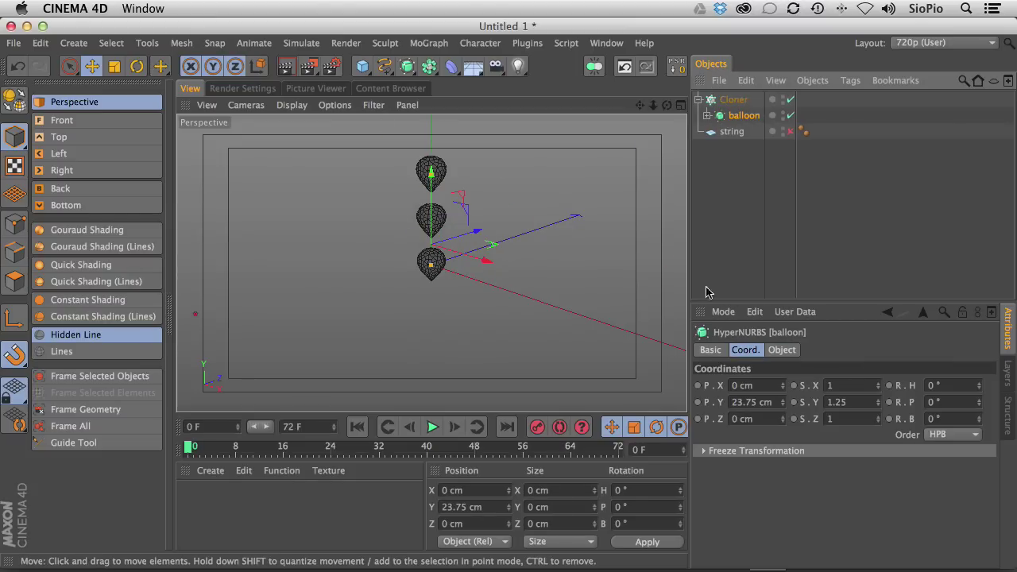
Change the Cloner's mode to Grid Array
click(779, 351)
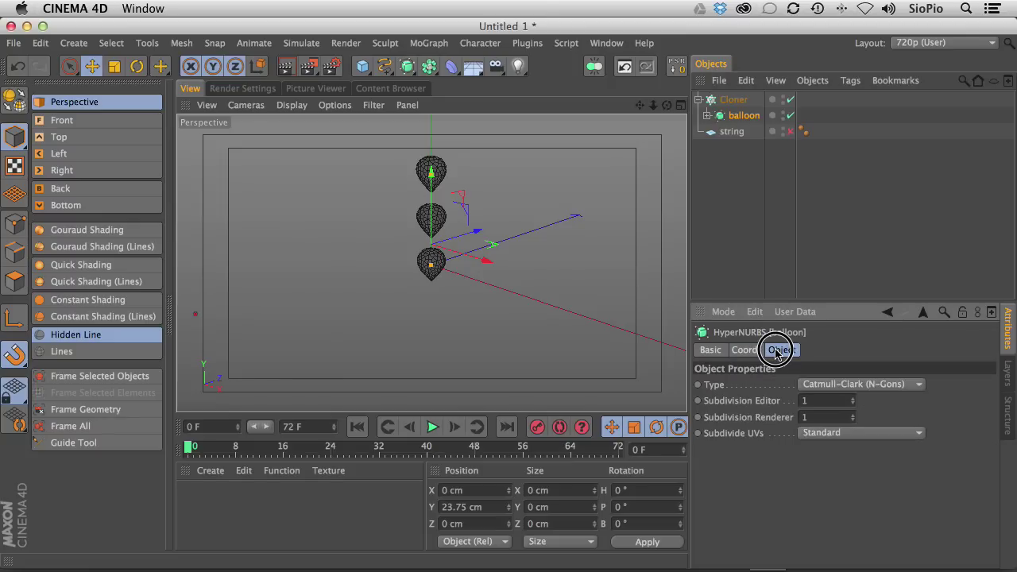
click(734, 99)
click(805, 351)
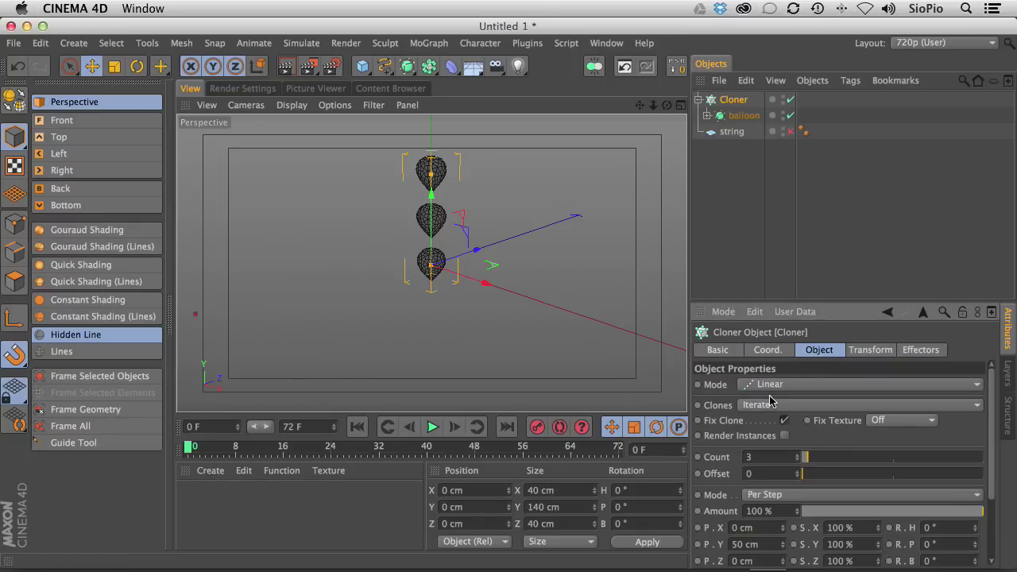
click(759, 385)
click(759, 446)
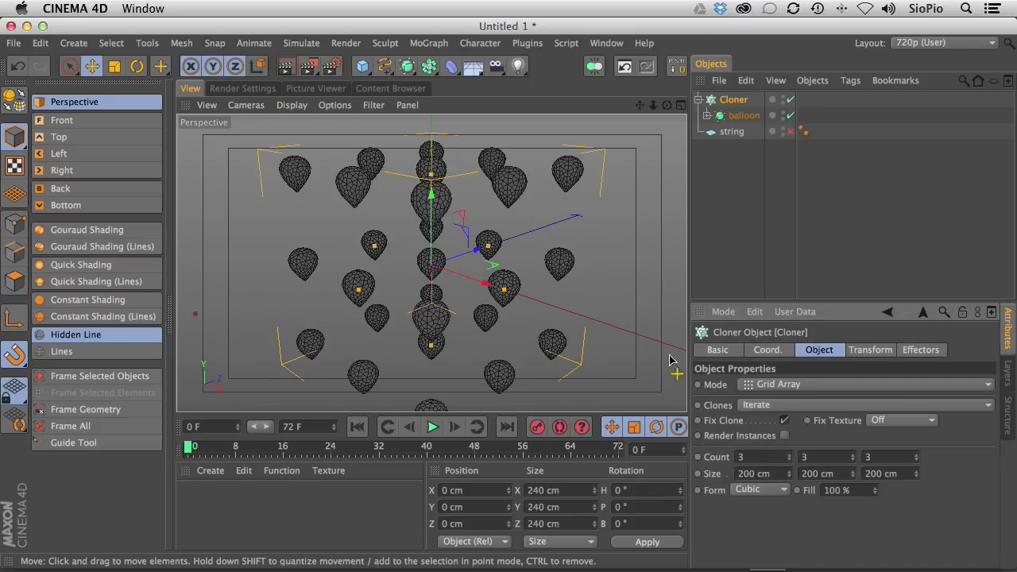
Set the Cloner's grid count to 5 in X, 8 in Y and 5 in Z
double_click(750, 460)
mouse_move(404, 246)
mouse_down()
mouse_move(359, 268)
mouse_move(411, 237)
mouse_move(408, 253)
mouse_up()
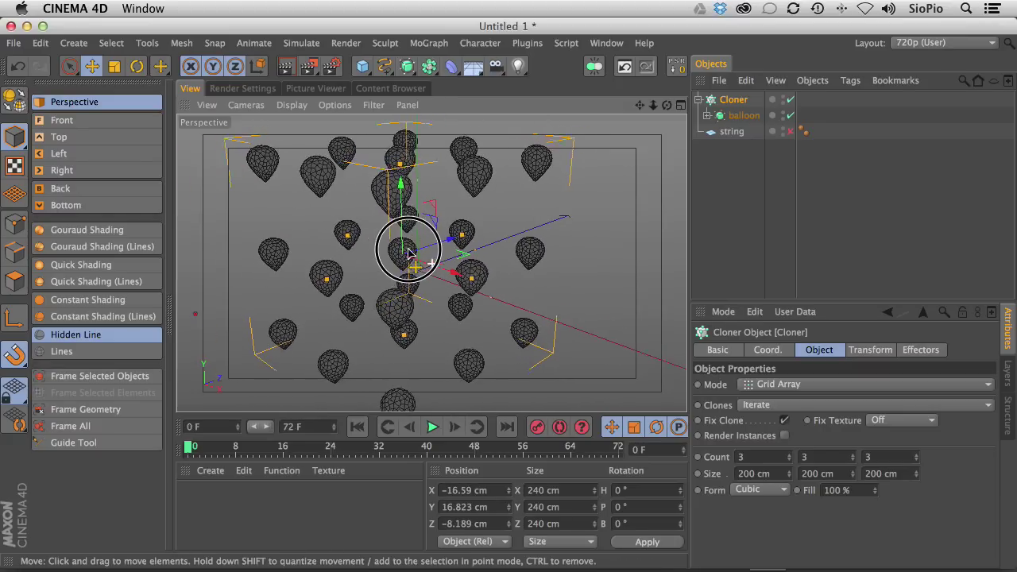
alt+middle_drag(409, 254, 434, 239)
alt+right_drag(434, 239, 378, 271)
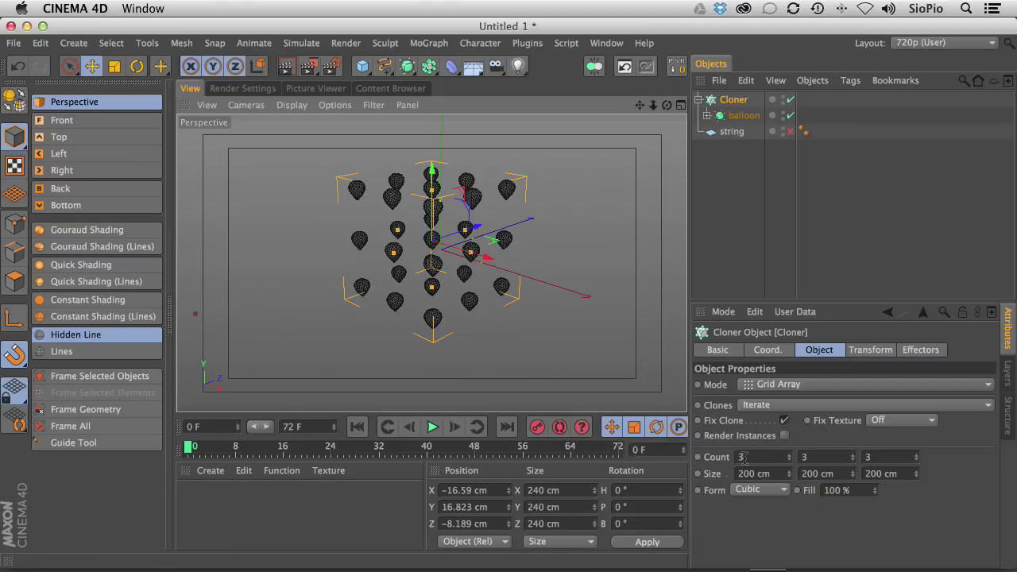
double_click(741, 457)
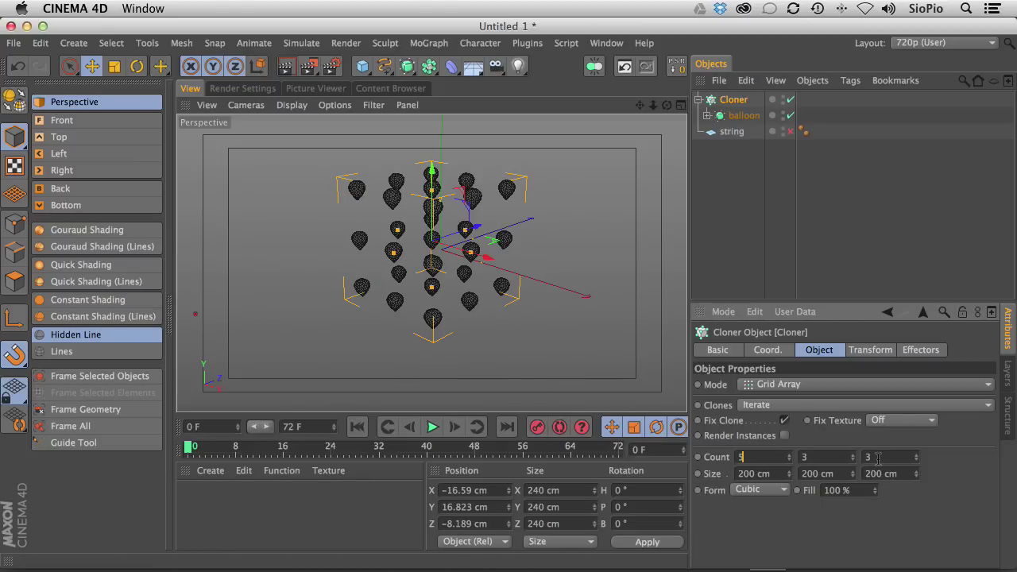
drag(878, 458, 783, 465)
double_click(807, 457)
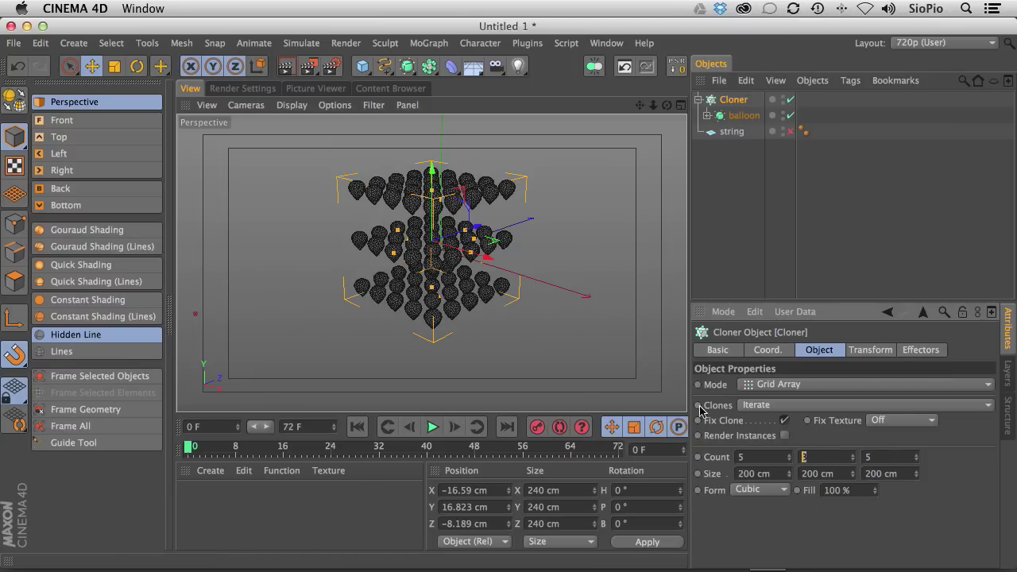
text(8)
key(Return)
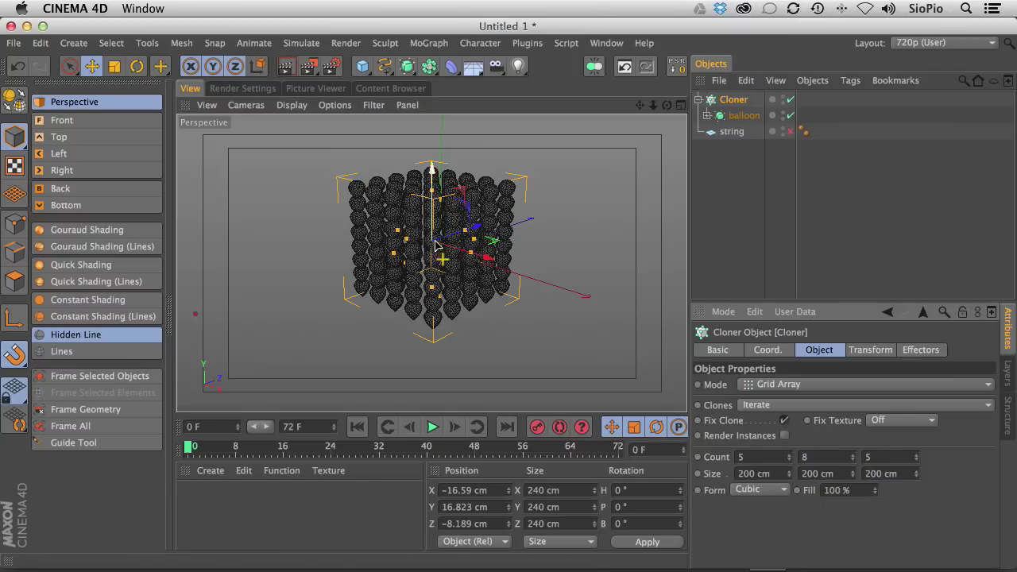
Set the Cloner's Y grid size to 300 cm and display the viewport with Gouraud Shading
alt+drag(457, 249, 548, 179)
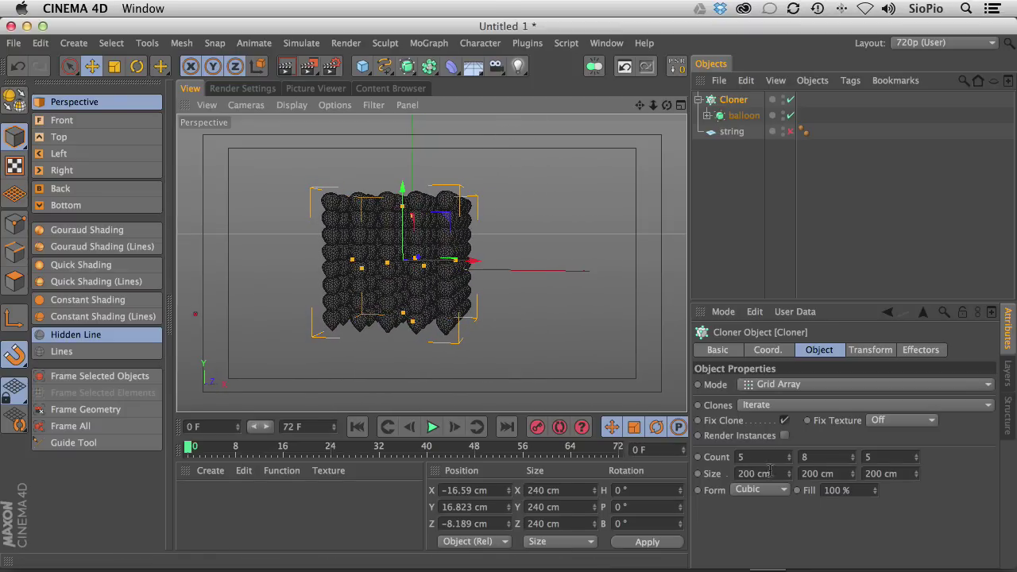
double_click(828, 474)
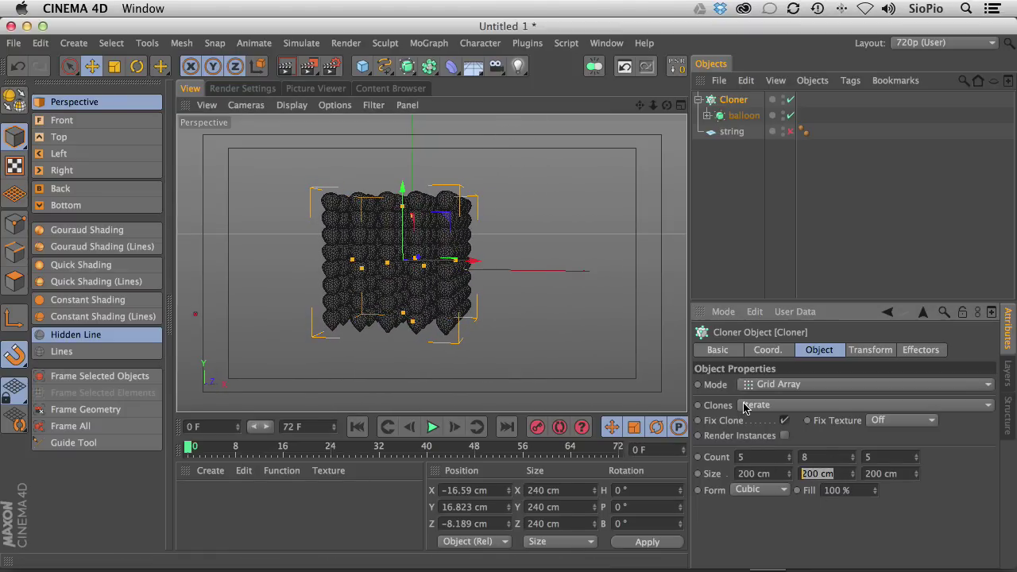
text(300)
key(Return)
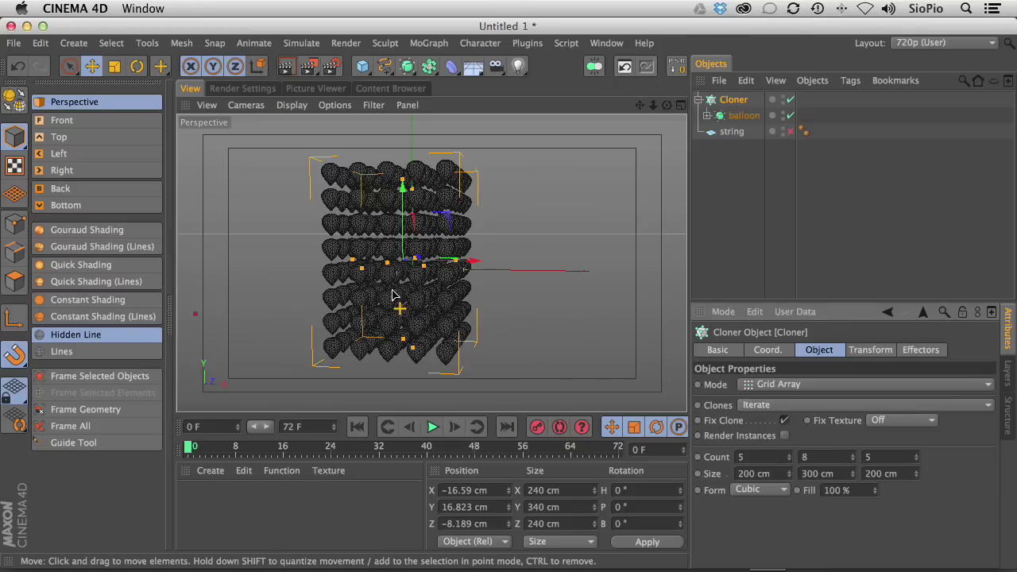
click(119, 229)
alt+drag(379, 223, 318, 313)
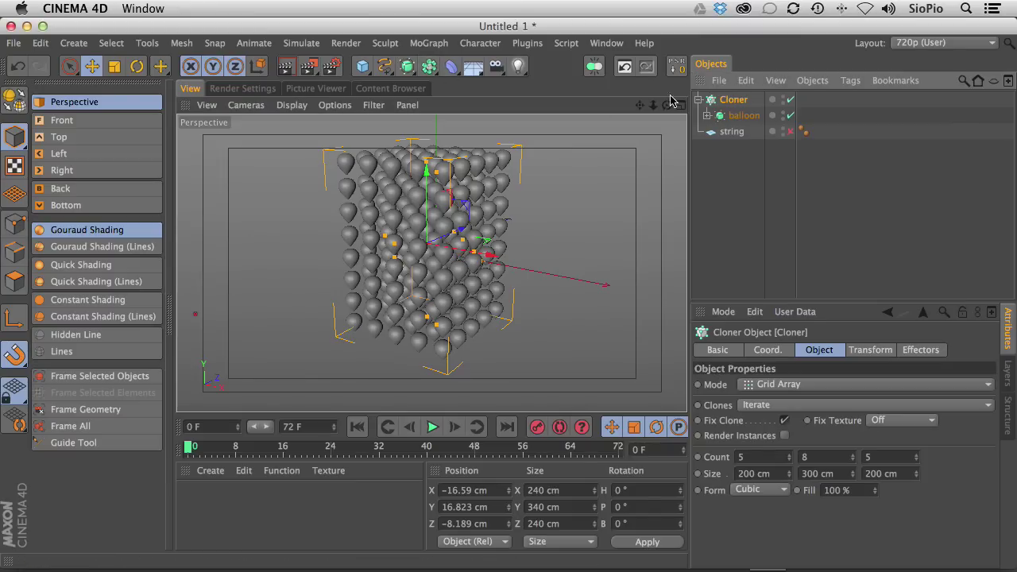
Add a MoGraph Random effector to the selected Cloner
click(429, 43)
mouse_move(445, 70)
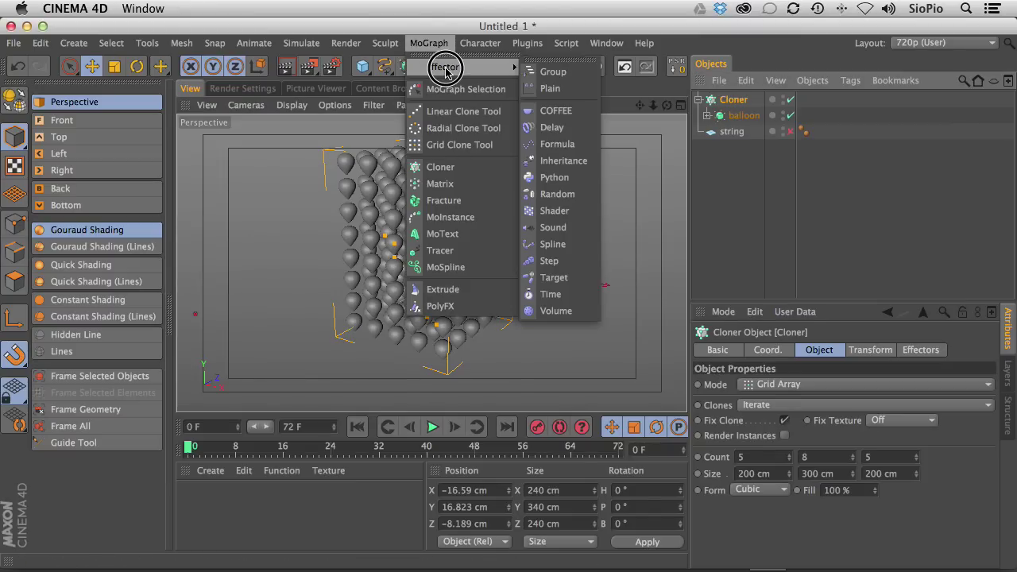
click(566, 194)
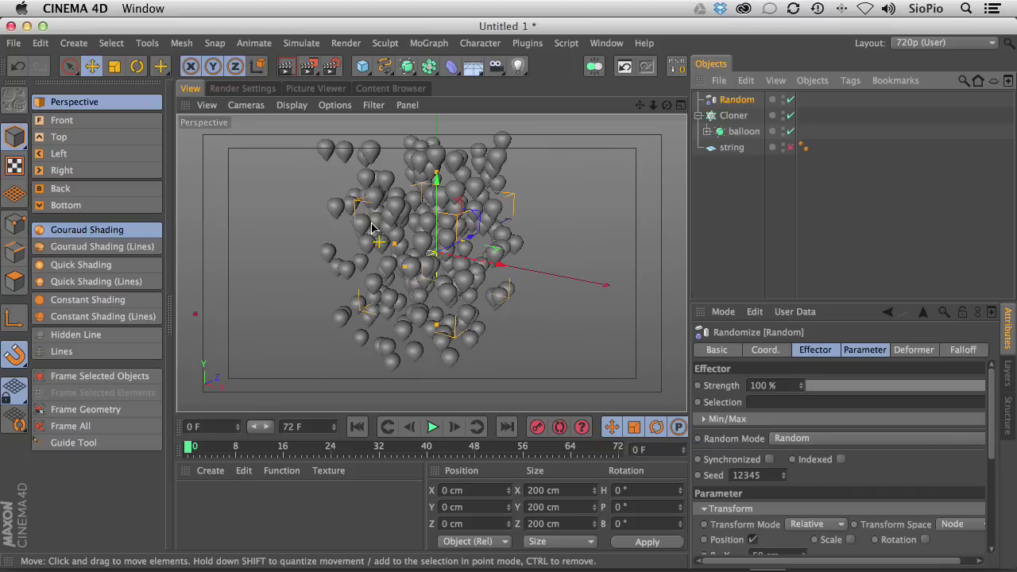
Set the Random effector's position variation to 10 cm in X, 60 cm in Y and 10 cm in Z
click(864, 350)
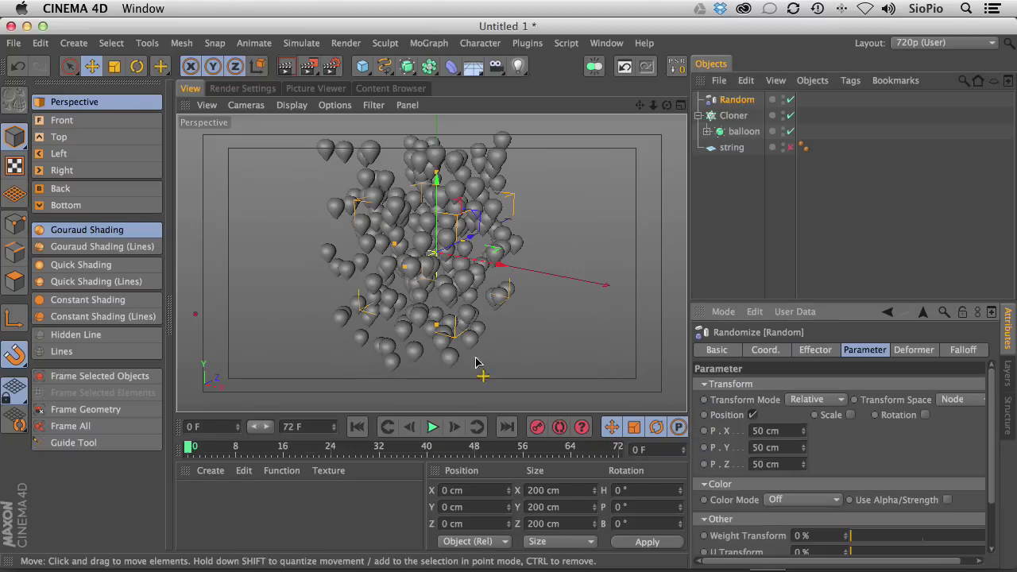
click(767, 431)
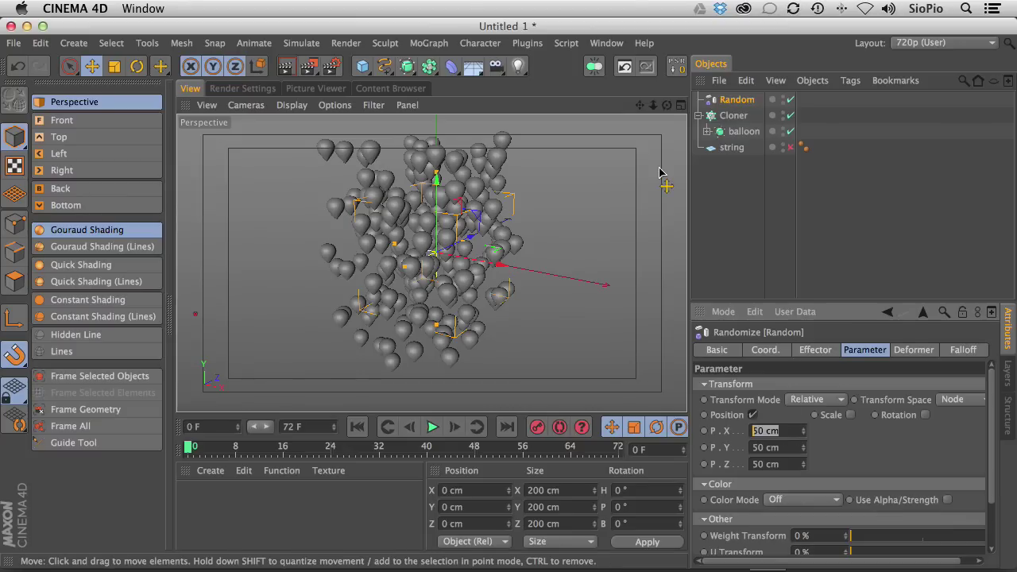
text(10)
key(Tab)
key(Tab)
text(10)
key(Return)
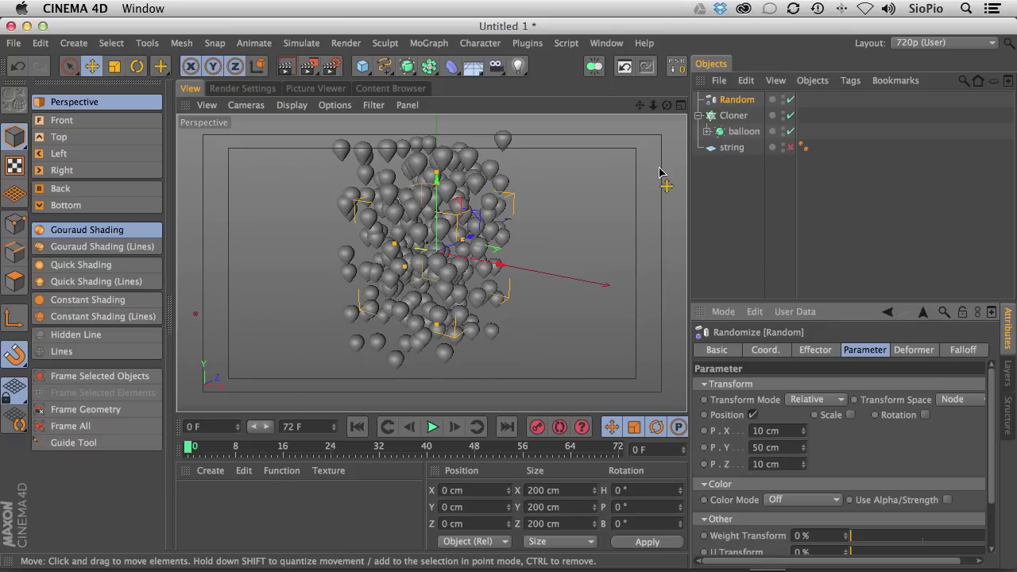
click(766, 447)
text(60)
key(Return)
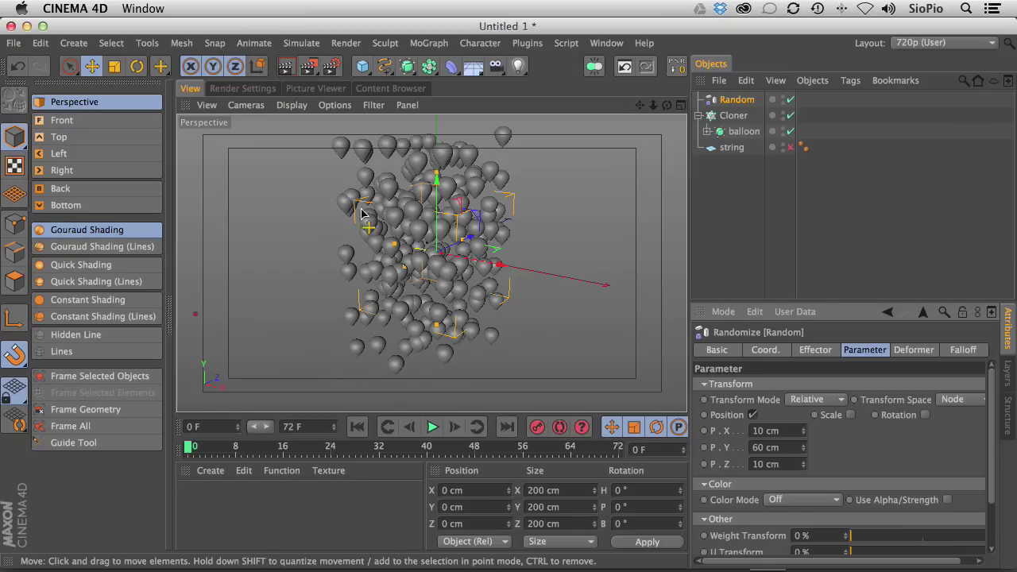
Enable uniform, absolute scale variation on the Random effector and set its scale to 0.3
click(851, 417)
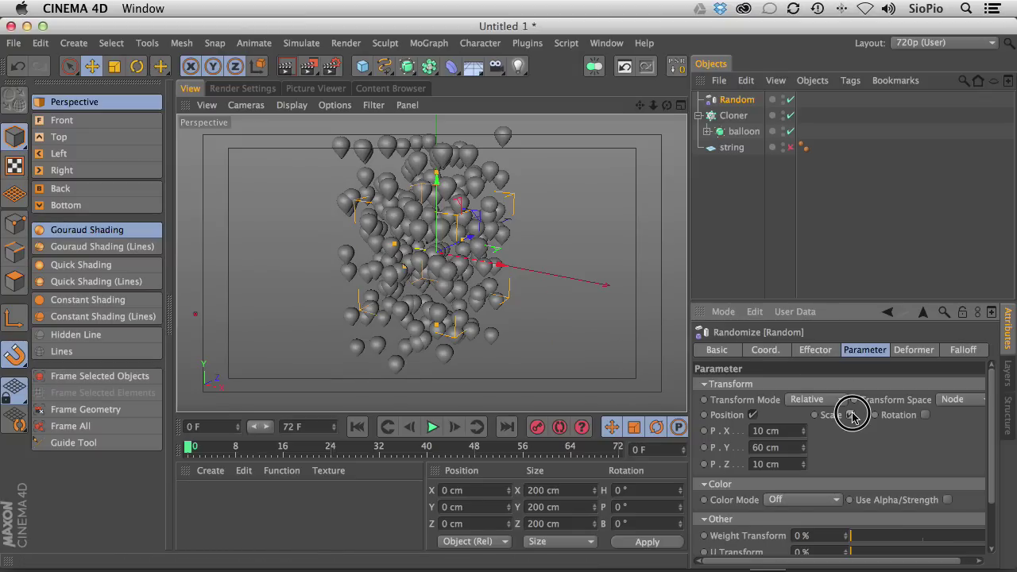
click(890, 482)
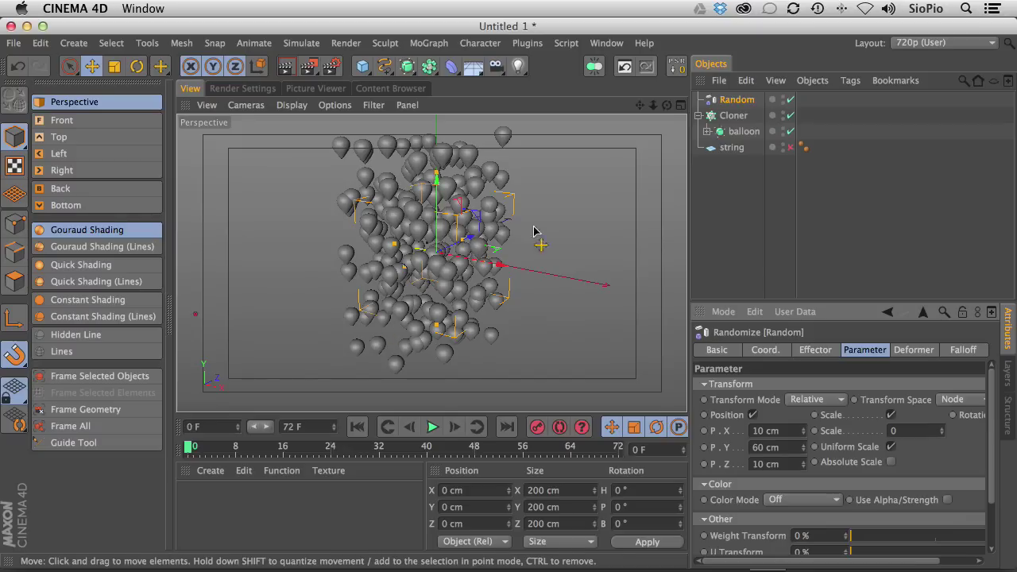
click(891, 462)
click(908, 433)
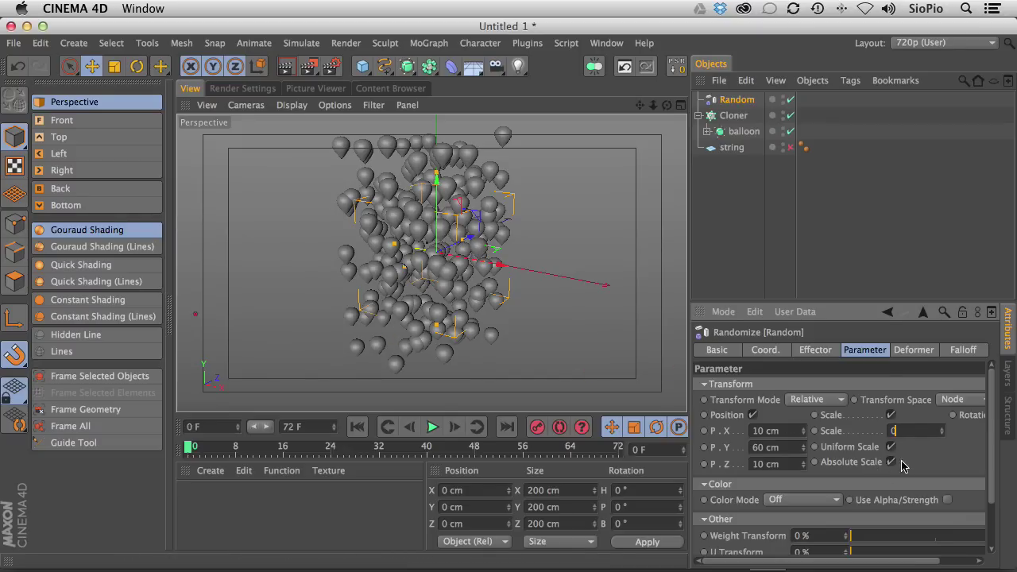
text(0.3)
key(Return)
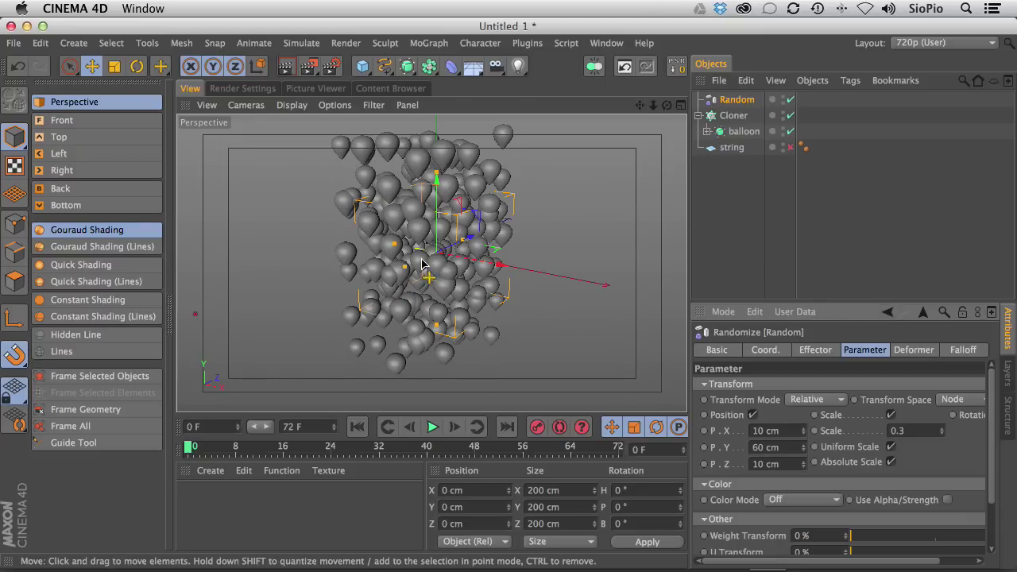
alt+drag(420, 269, 431, 242)
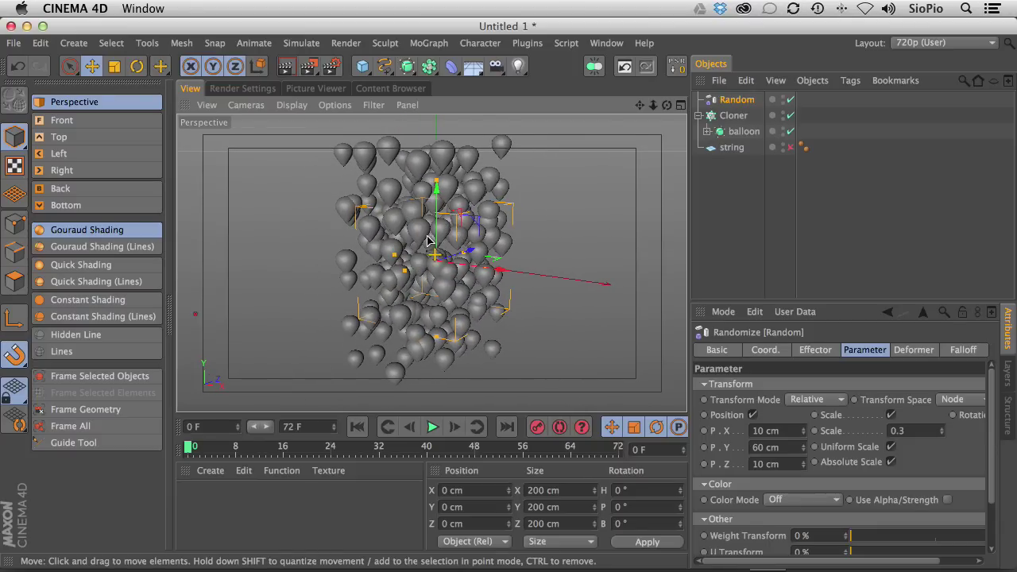
Set the Y scale of the balloon HyperNURBS object to 1
click(739, 133)
click(746, 350)
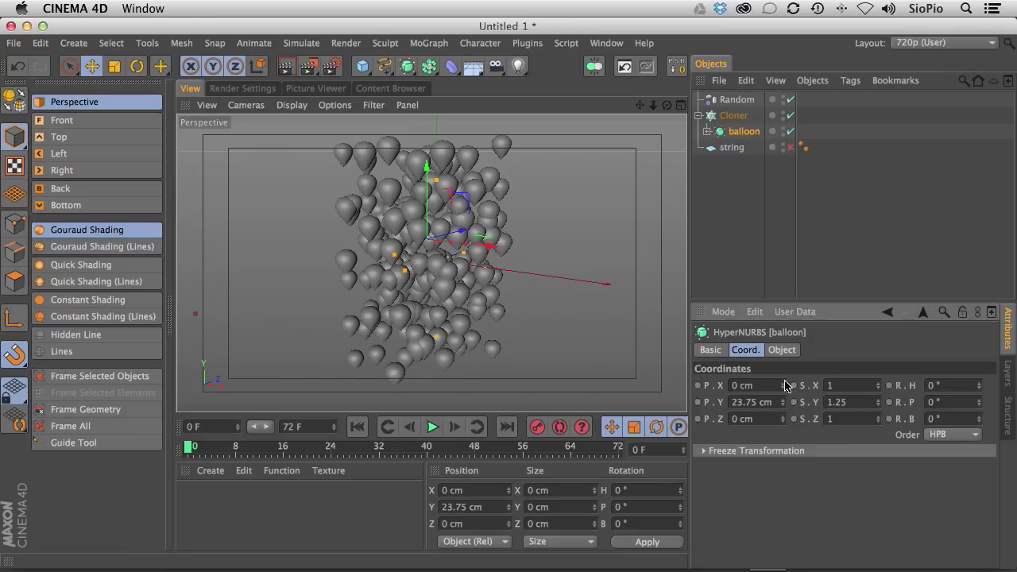
drag(880, 403, 860, 297)
click(857, 405)
Expand the balloon's hierarchy and set the Y scale of its Sphere to 1.25
click(707, 131)
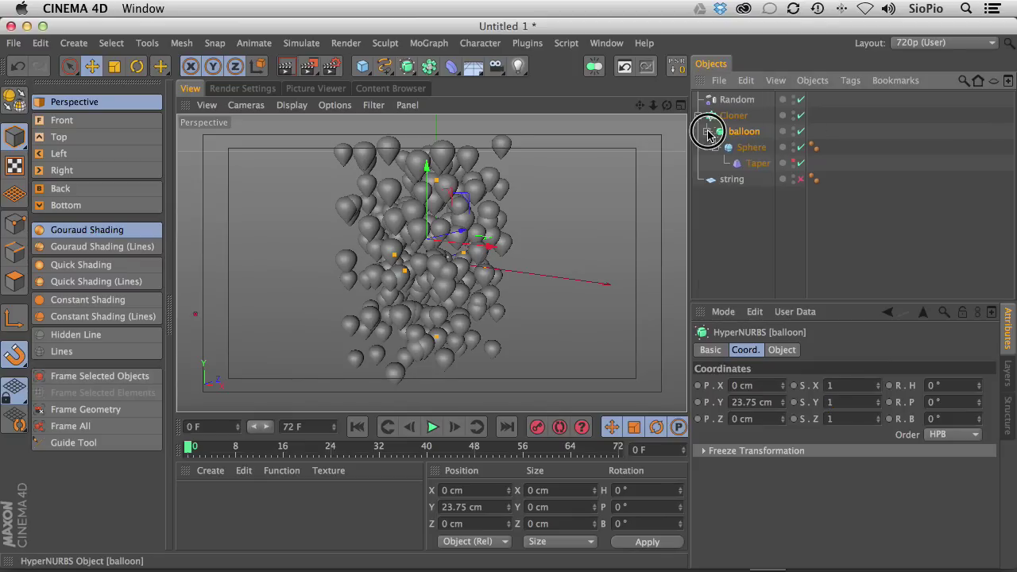
click(750, 149)
click(863, 403)
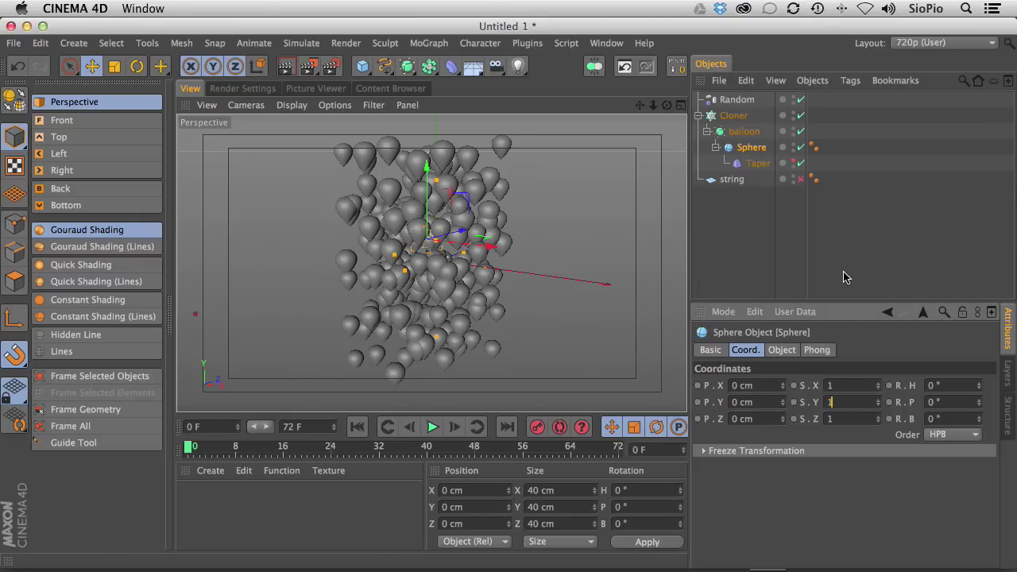
text(1.25)
key(Return)
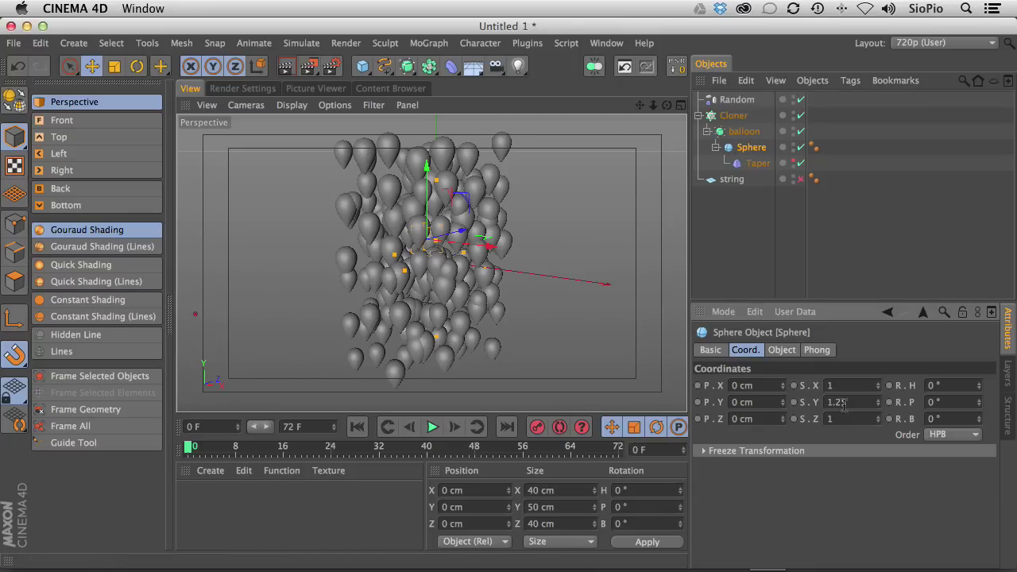
Render a preview of the randomized balloon group and inspect it from several angles
click(743, 132)
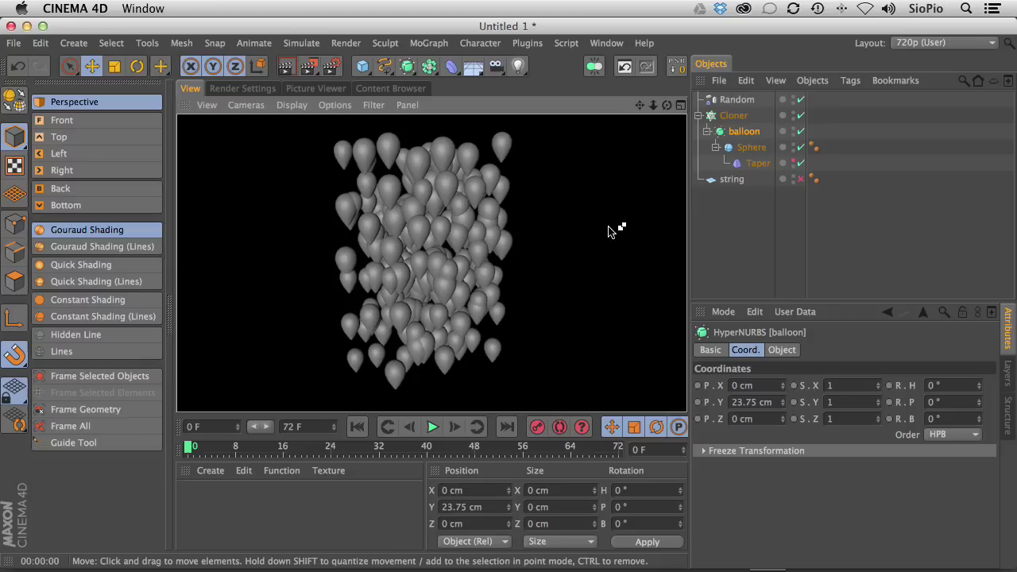
key(super+r)
click(449, 238)
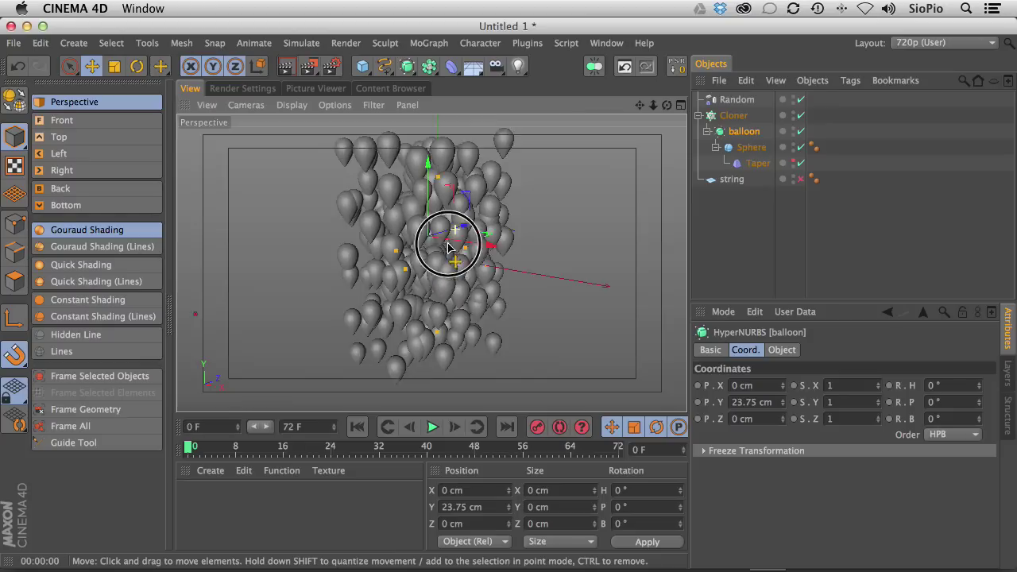
alt+drag(317, 302, 713, 205)
alt+drag(556, 247, 479, 231)
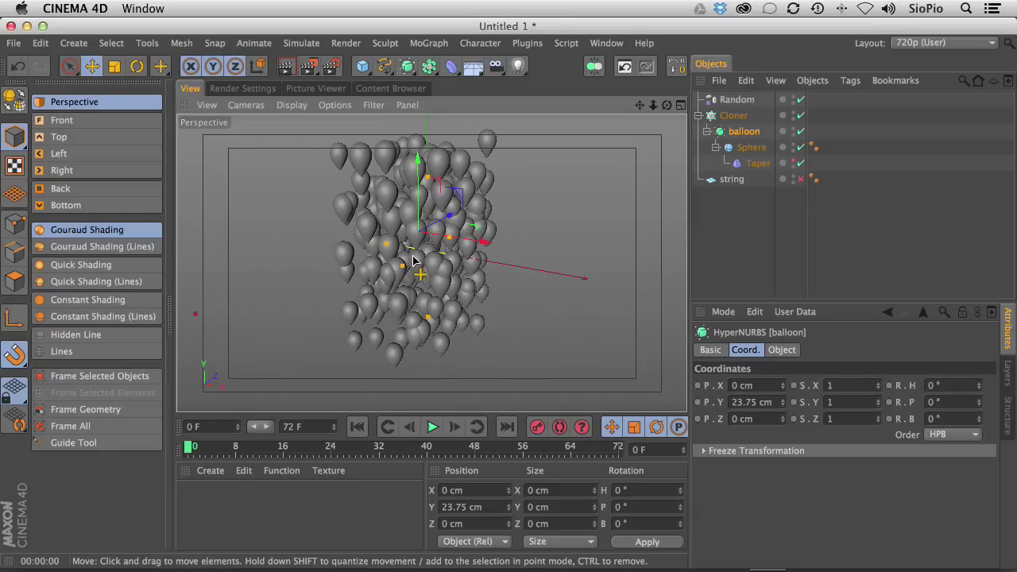
alt+drag(413, 261, 413, 239)
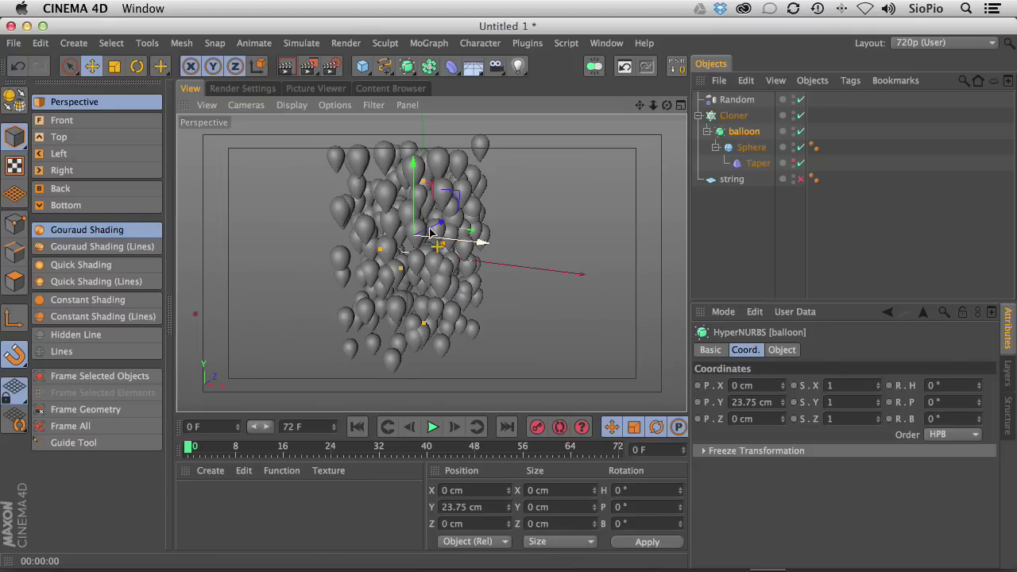
Add a Circle spline, disable the Cloner, and set the circle's plane to XZ
drag(386, 66, 521, 146)
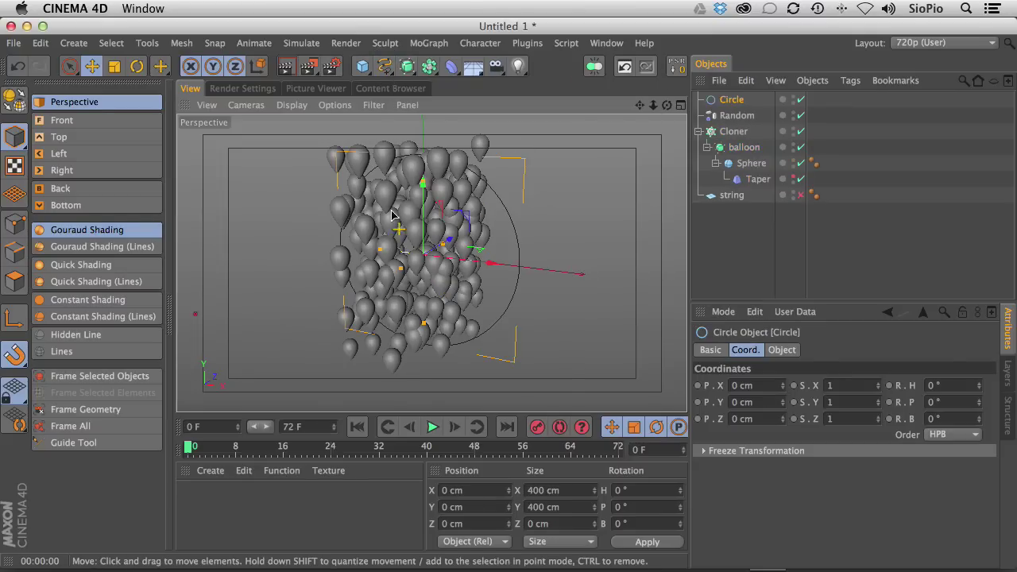
click(801, 132)
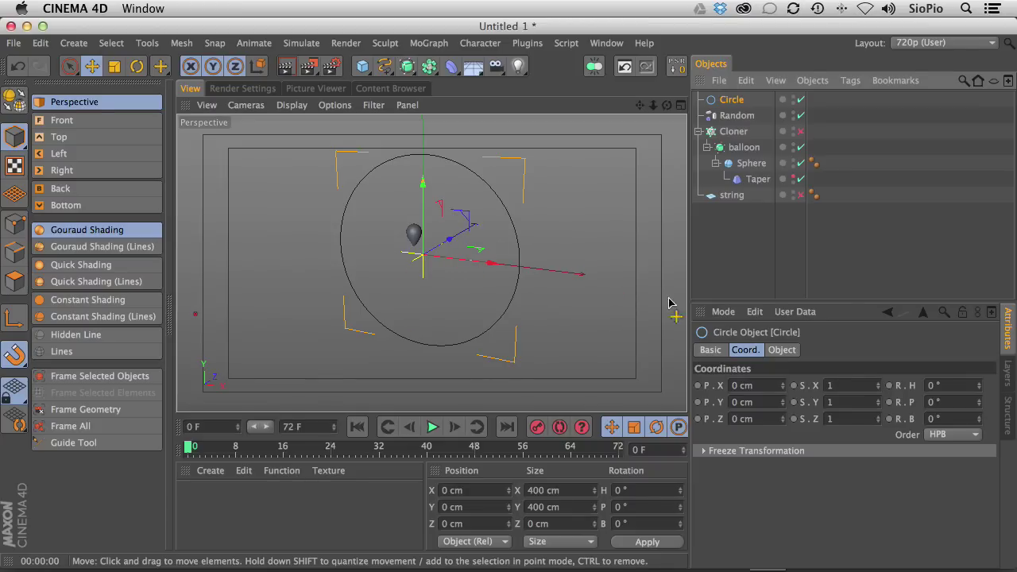
click(782, 351)
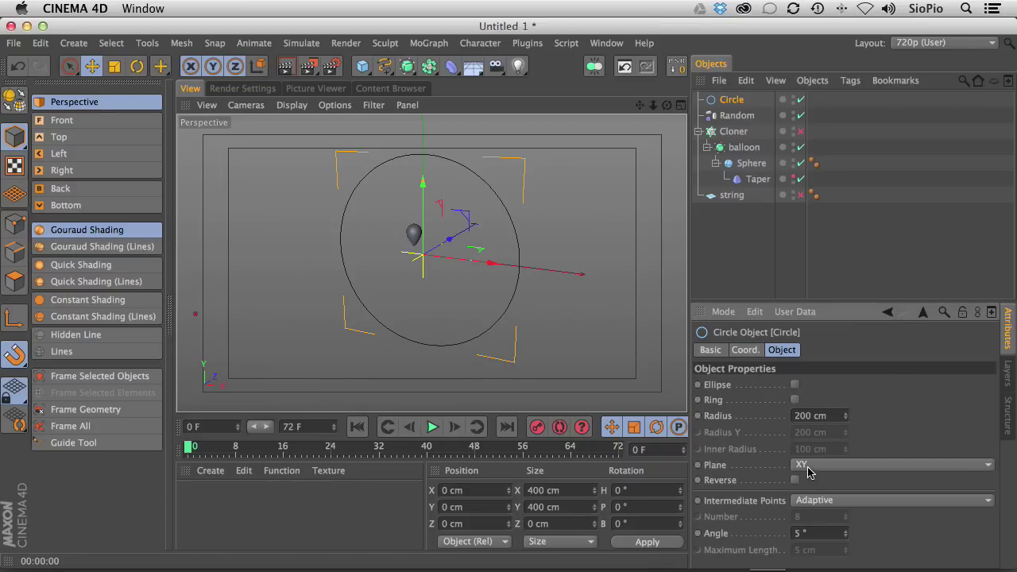
click(808, 472)
click(811, 518)
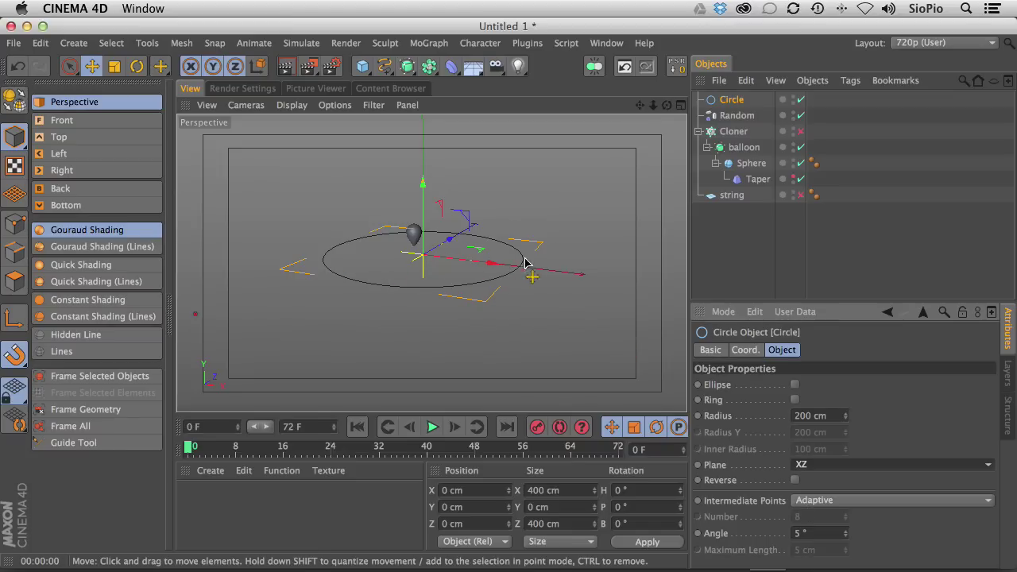
Add a MoGraph Spline effector to the Cloner
click(733, 131)
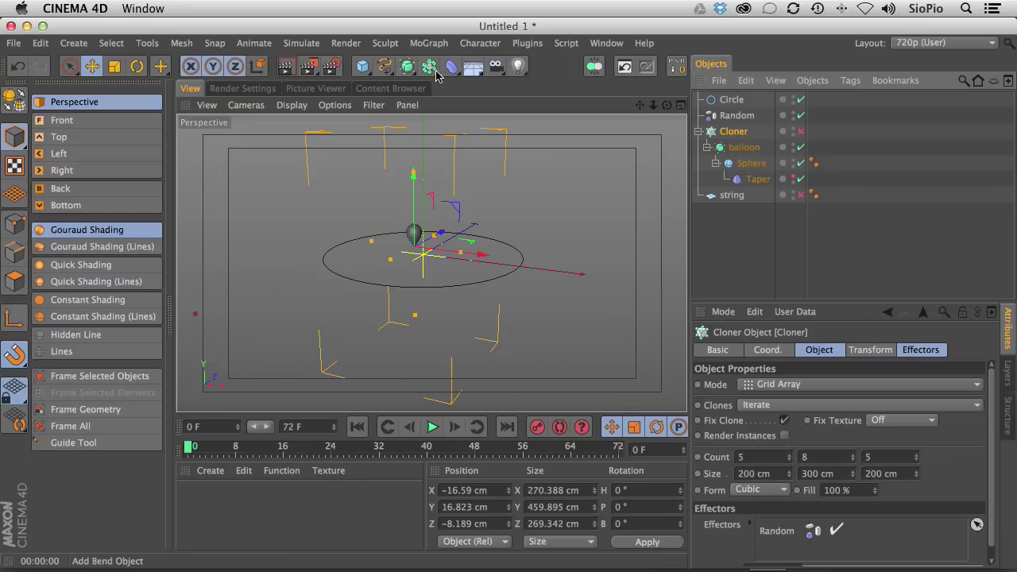
click(429, 43)
mouse_move(445, 67)
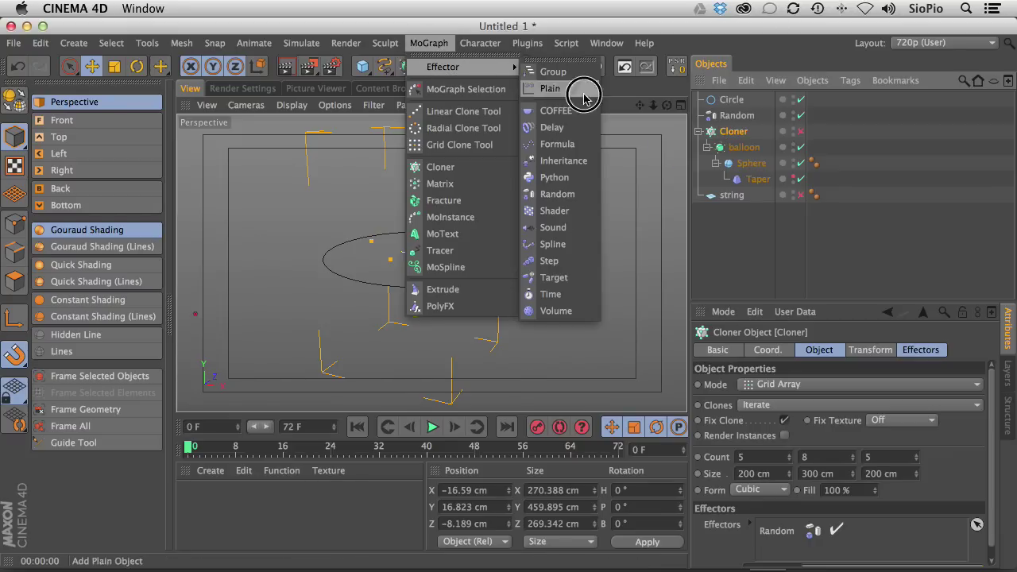
click(556, 244)
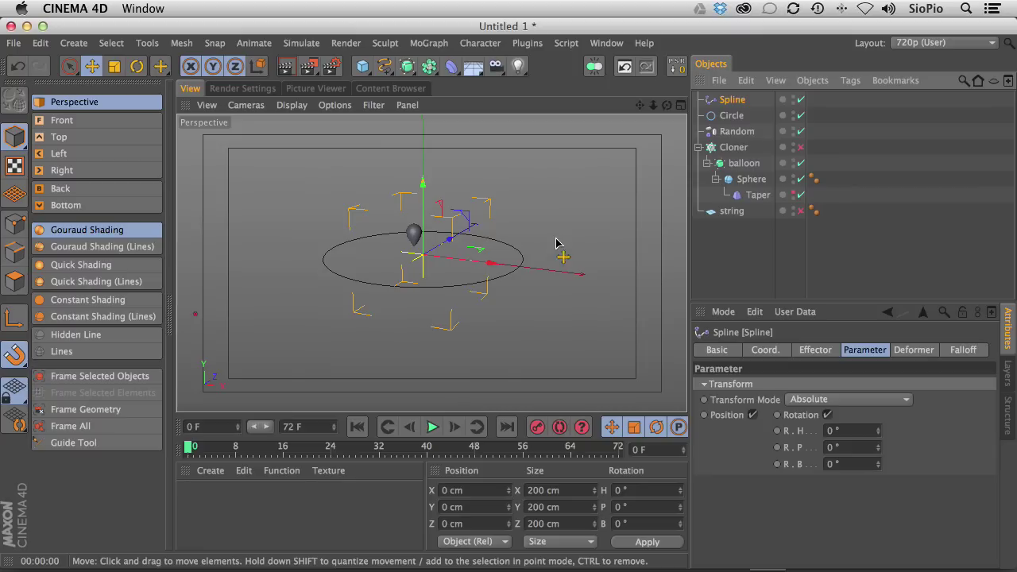
Assign the Circle as the Spline effector's spline and re-enable the Cloner, comparing the clones with the effector off and on
click(728, 149)
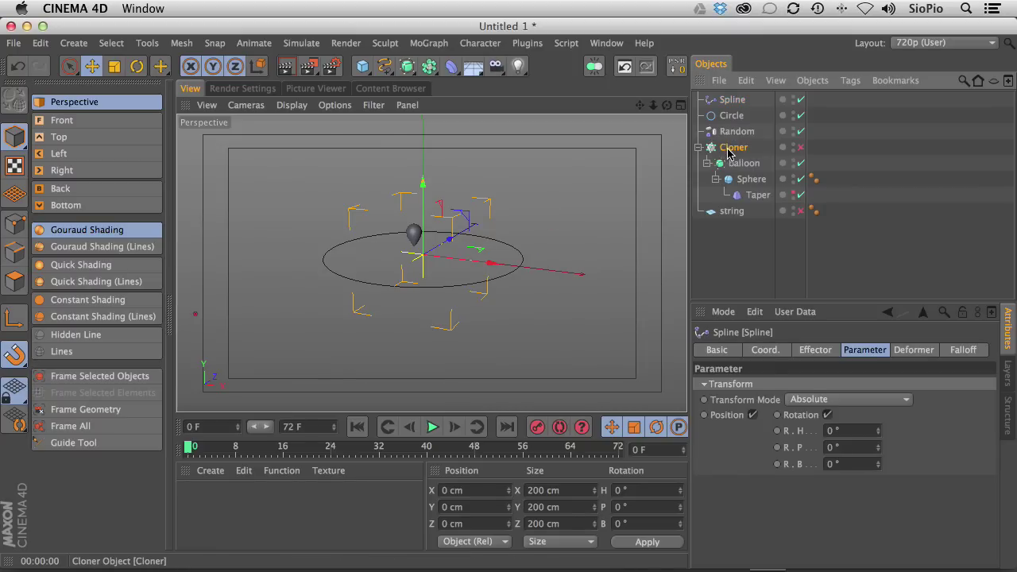
click(725, 102)
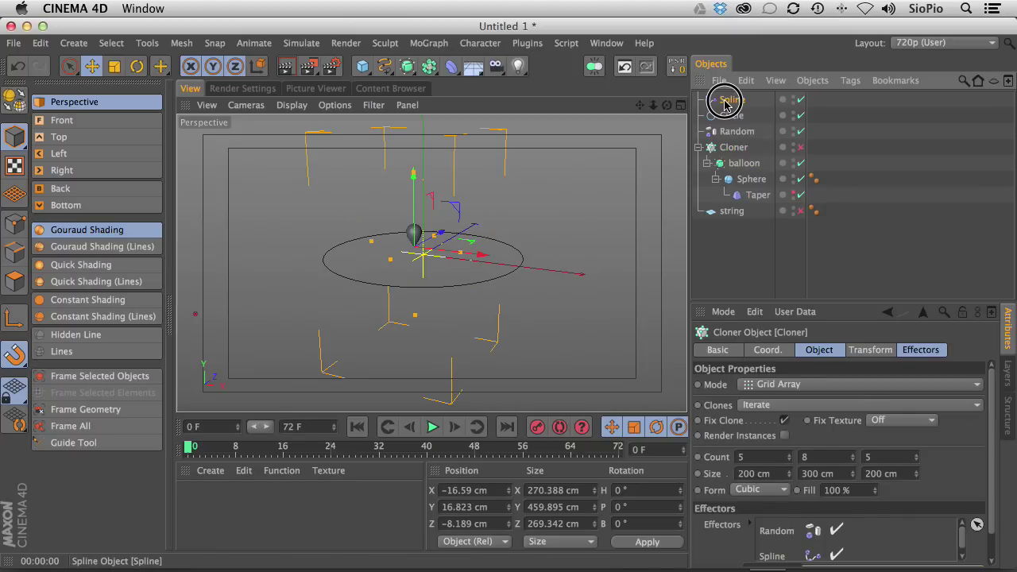
click(731, 116)
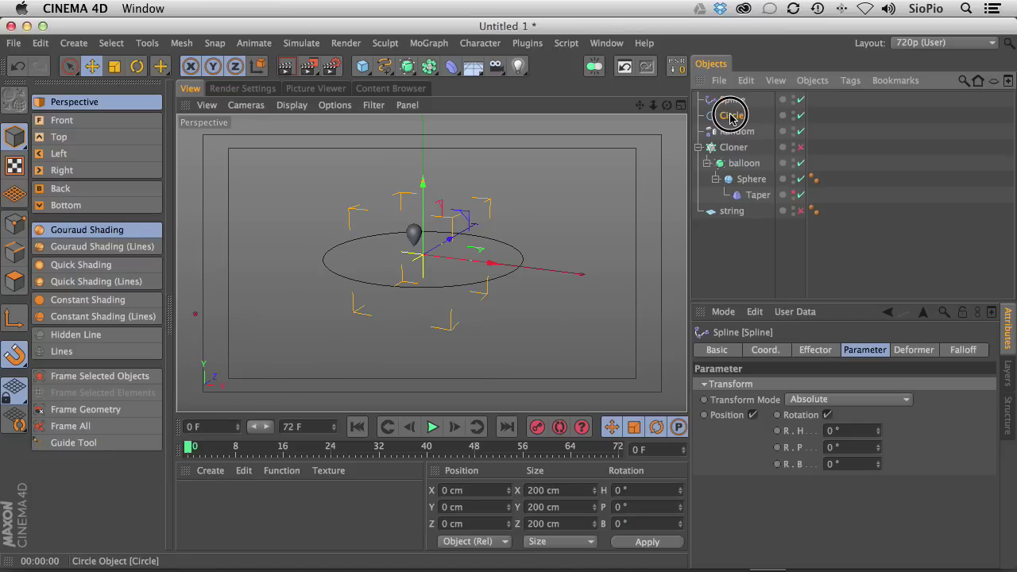
click(732, 102)
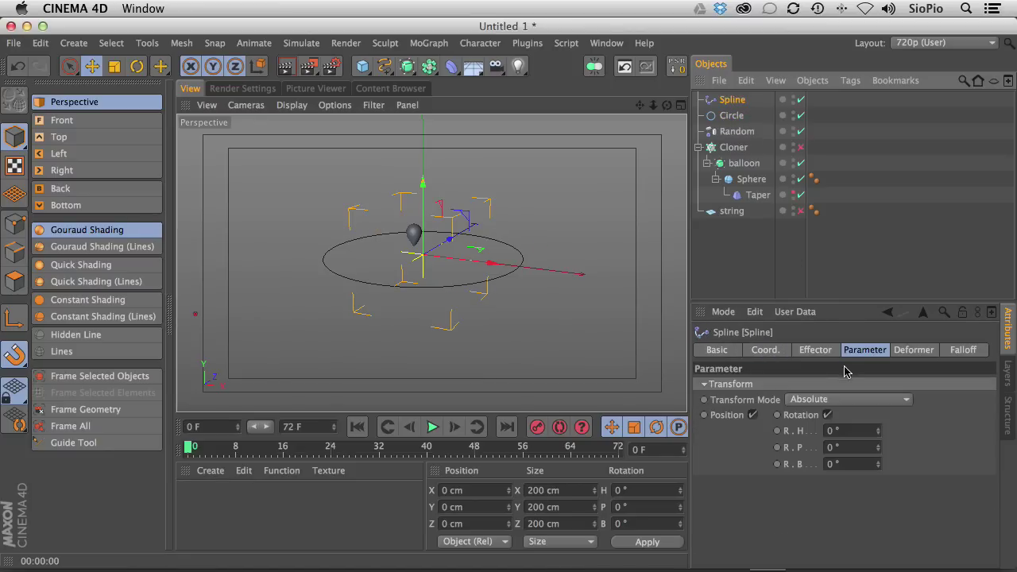
drag(742, 118, 766, 421)
click(802, 147)
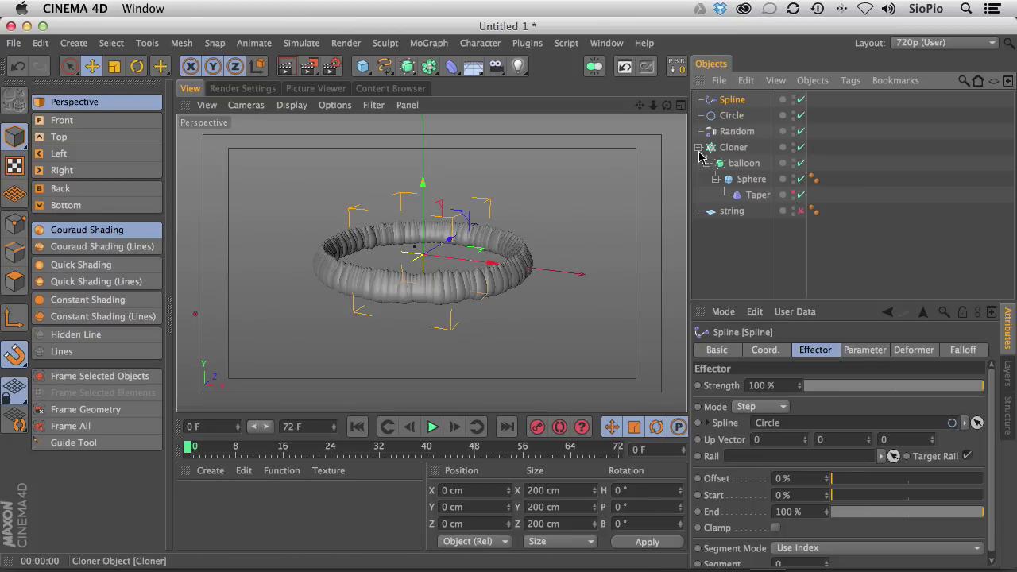
click(801, 99)
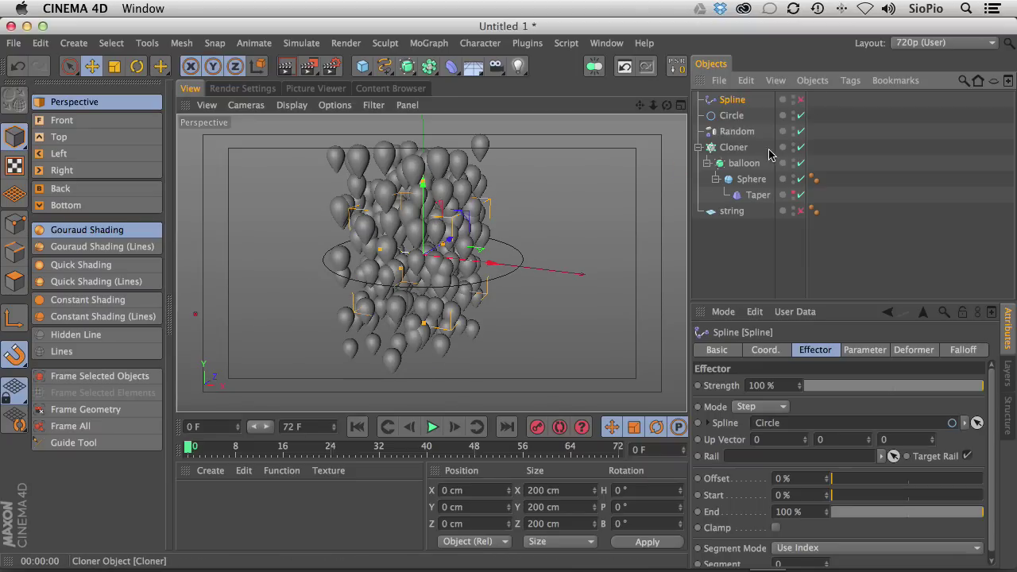
click(801, 100)
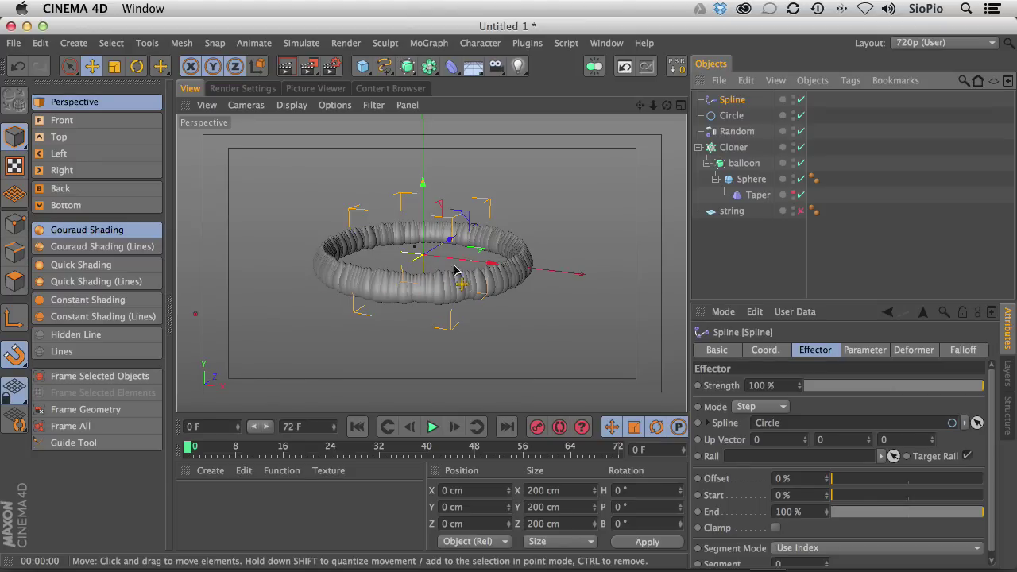
Set the Circle's pitch rotation (R.P) to 180° to flip the balloons along the spline
click(732, 115)
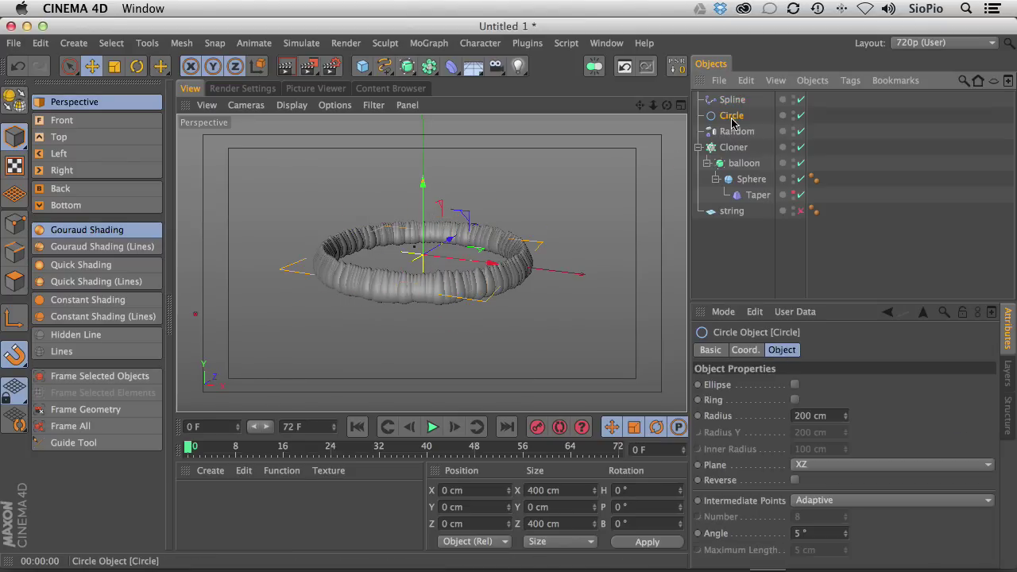
click(757, 351)
click(931, 402)
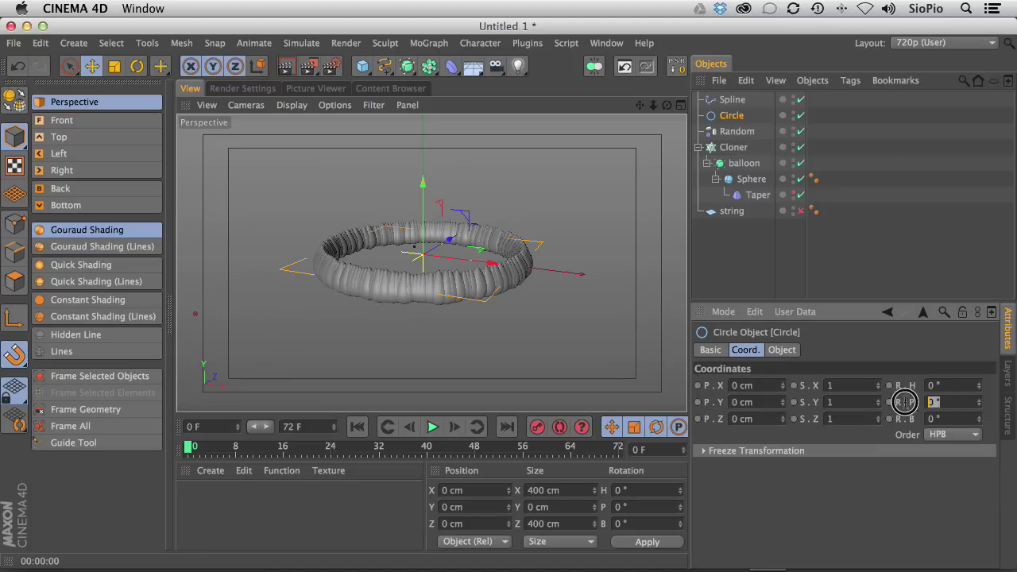
drag(980, 408, 924, 266)
click(943, 397)
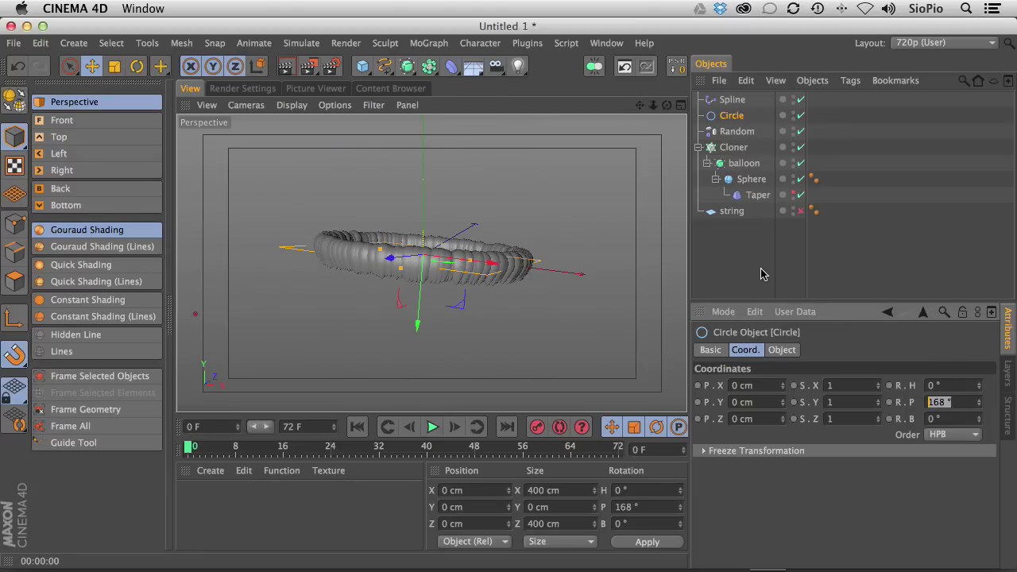
text(180)
key(Return)
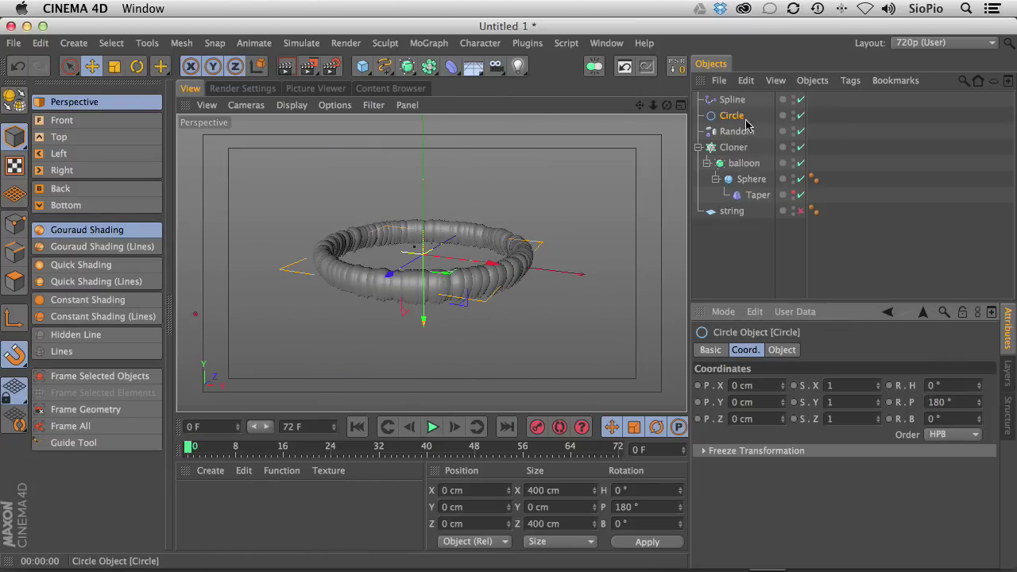
Compare the clones with the Spline effector off and on, and reduce its strength to 80%
click(732, 100)
click(857, 350)
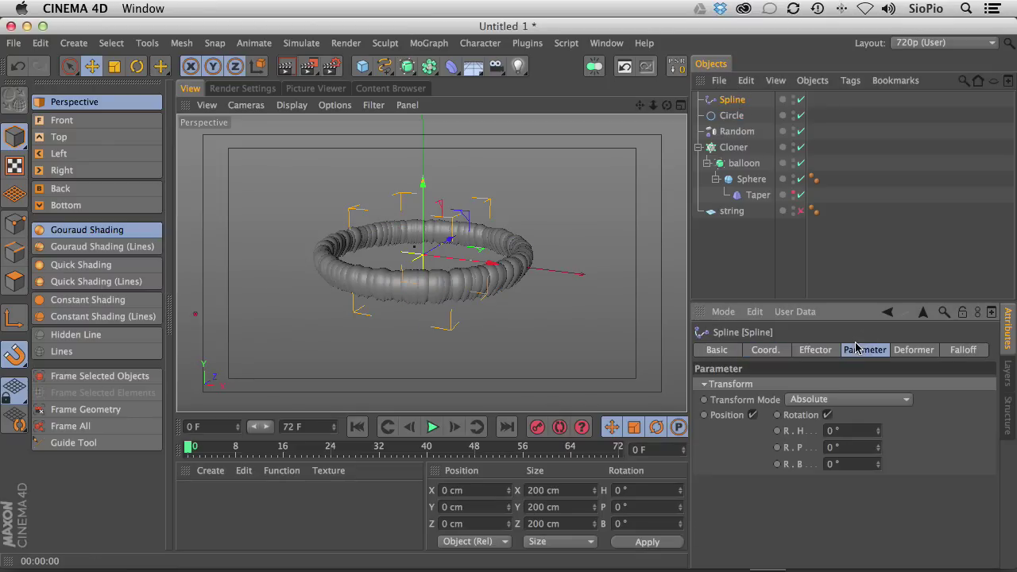
click(803, 353)
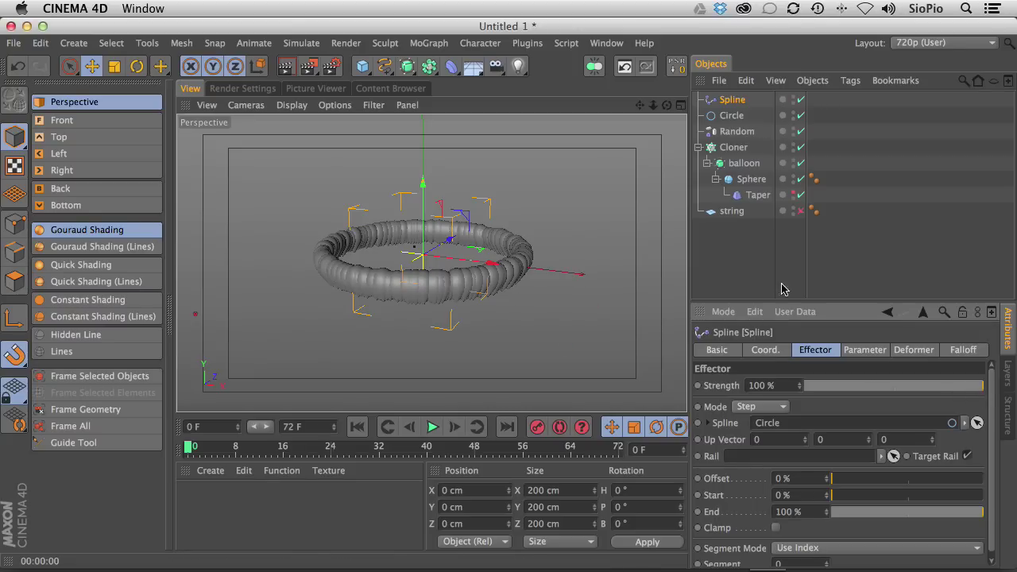
click(801, 100)
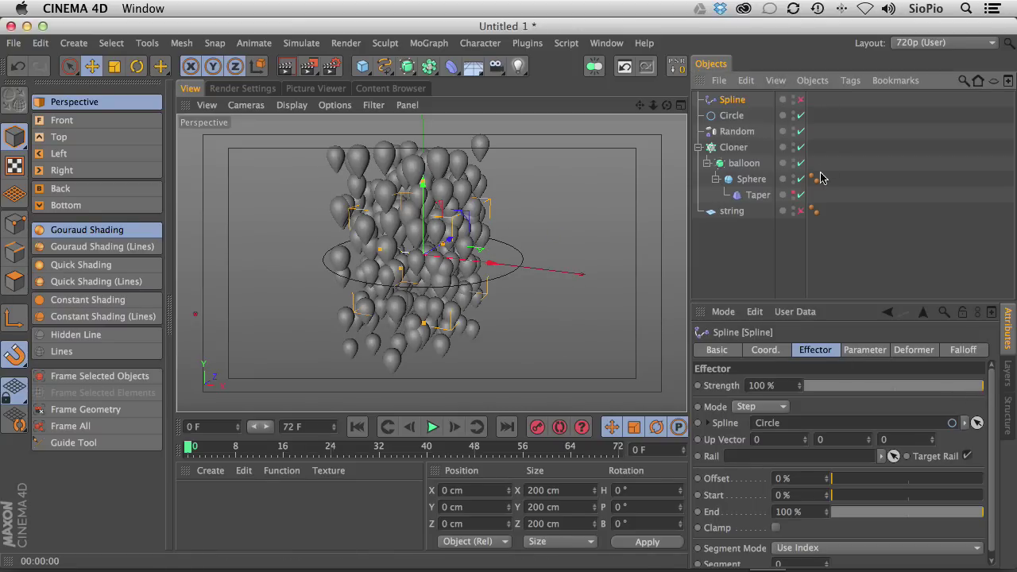
click(801, 100)
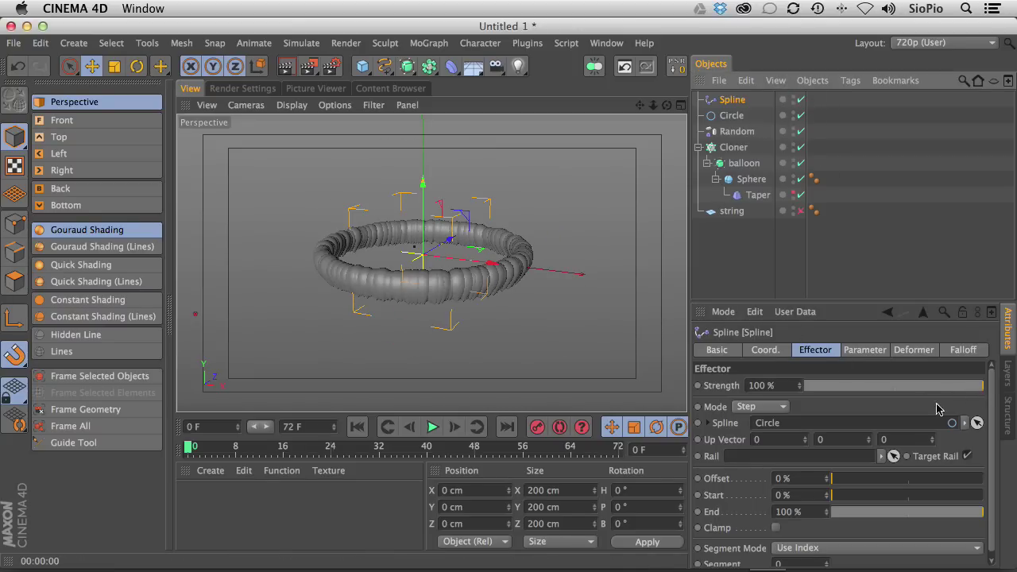
drag(982, 386, 951, 390)
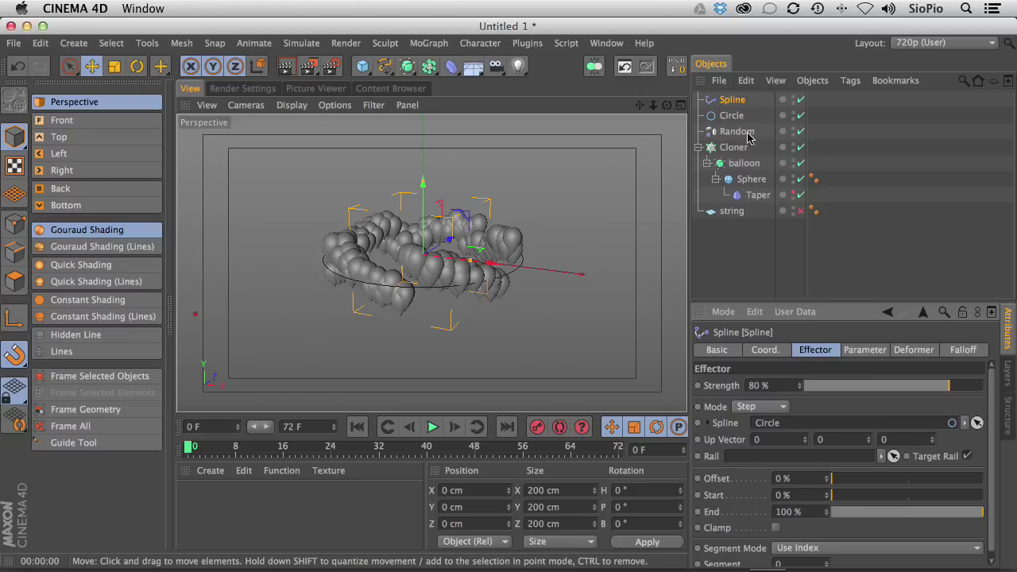
Set the Circle spline's radius to 20 cm to pull the balloons into a tight cluster
click(729, 115)
double_click(839, 416)
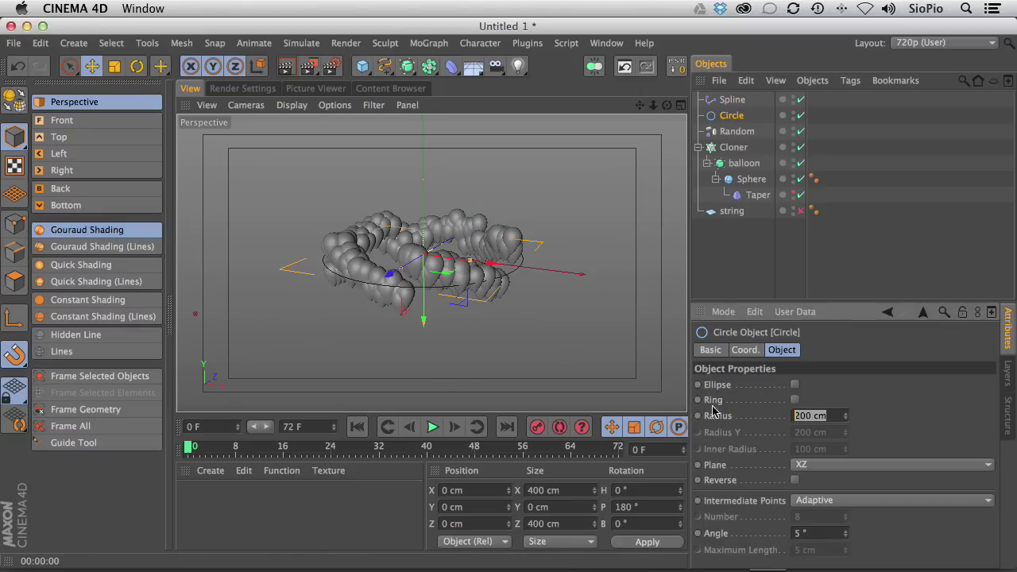
text(20)
key(Return)
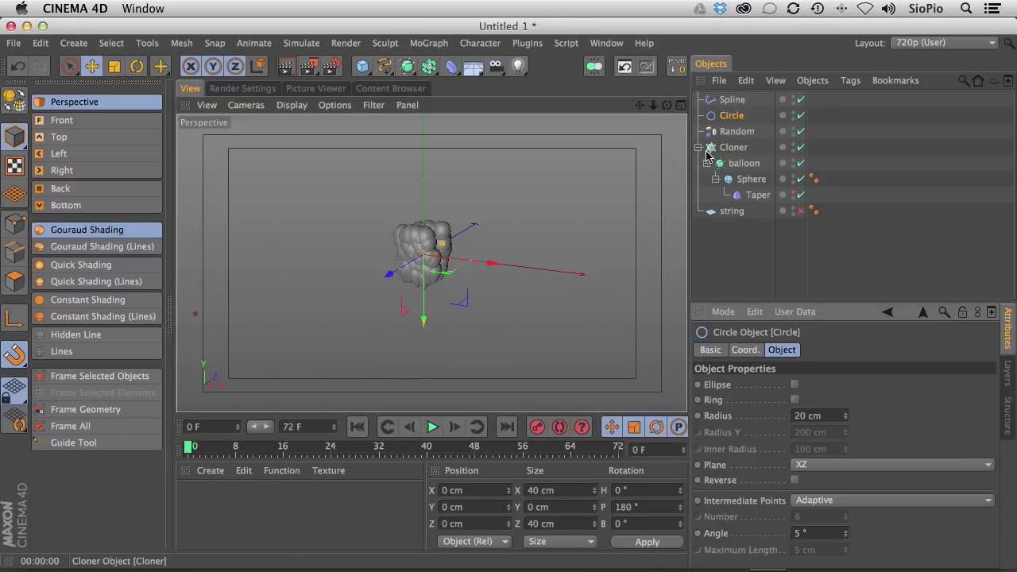
Add a Rigid Body simulation tag to the balloon object inside the Cloner
click(751, 164)
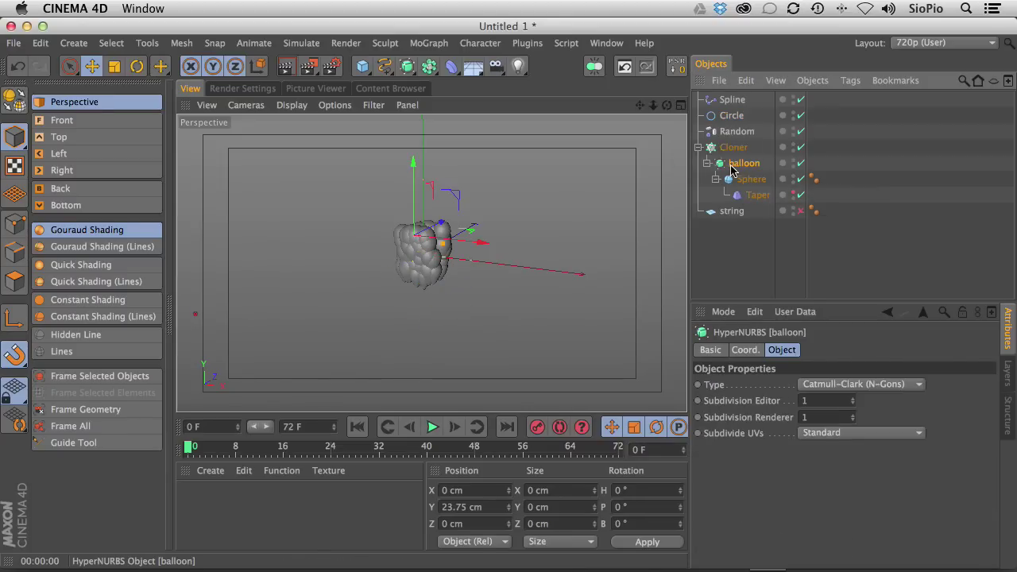
click(850, 80)
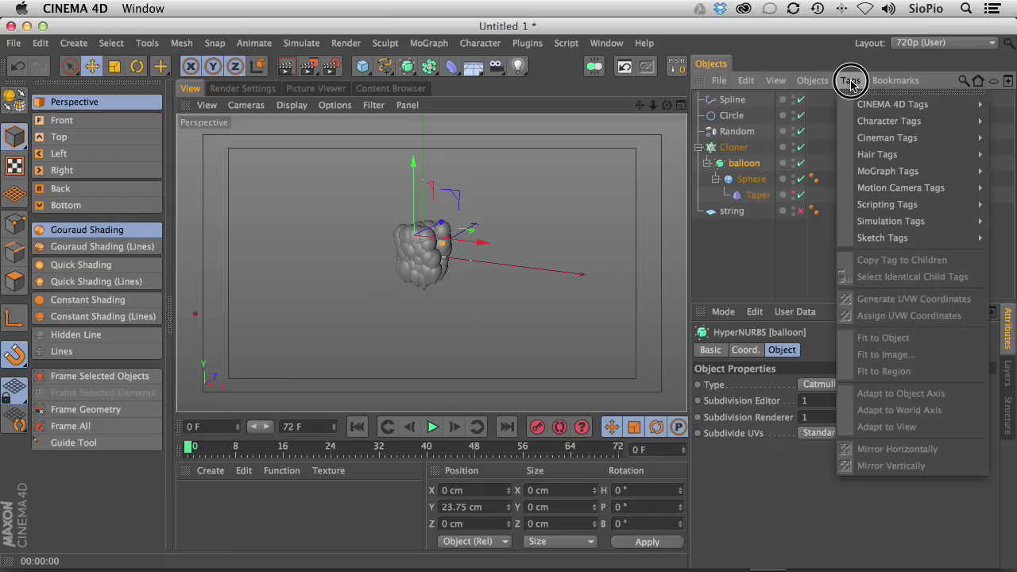
mouse_move(859, 221)
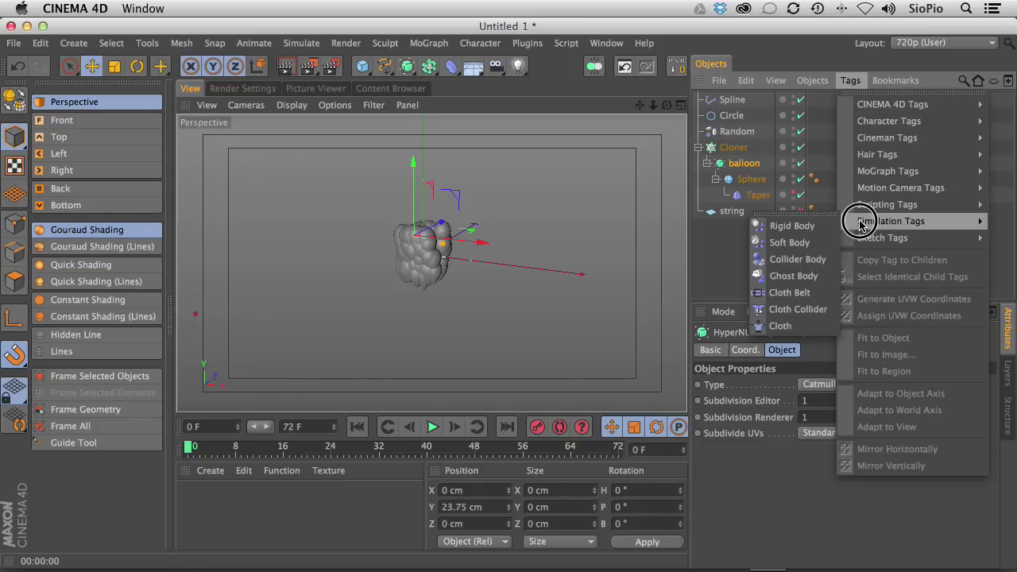
click(790, 224)
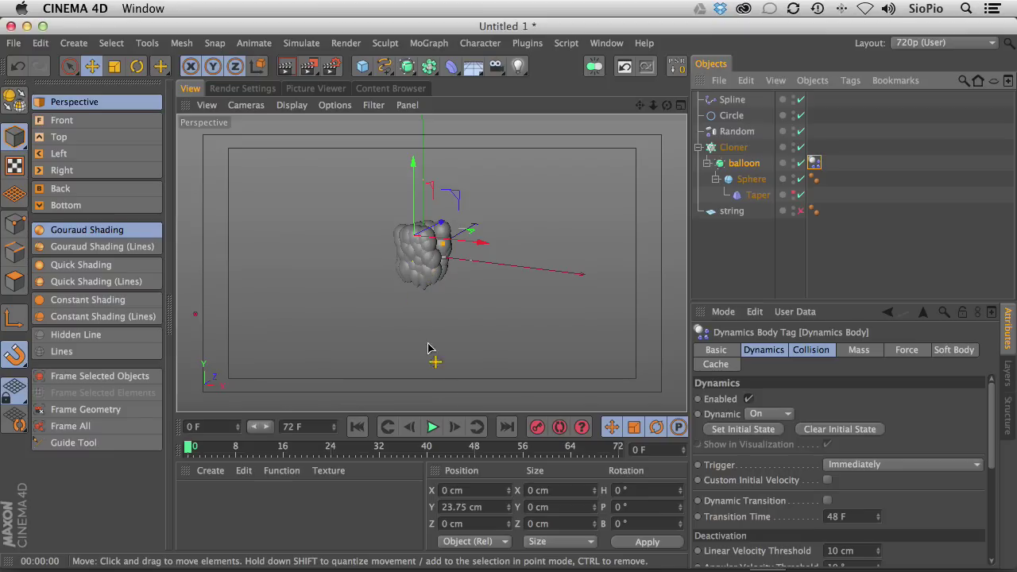
Play the balloon dynamics simulation, stop it, and return to the first frame
click(434, 427)
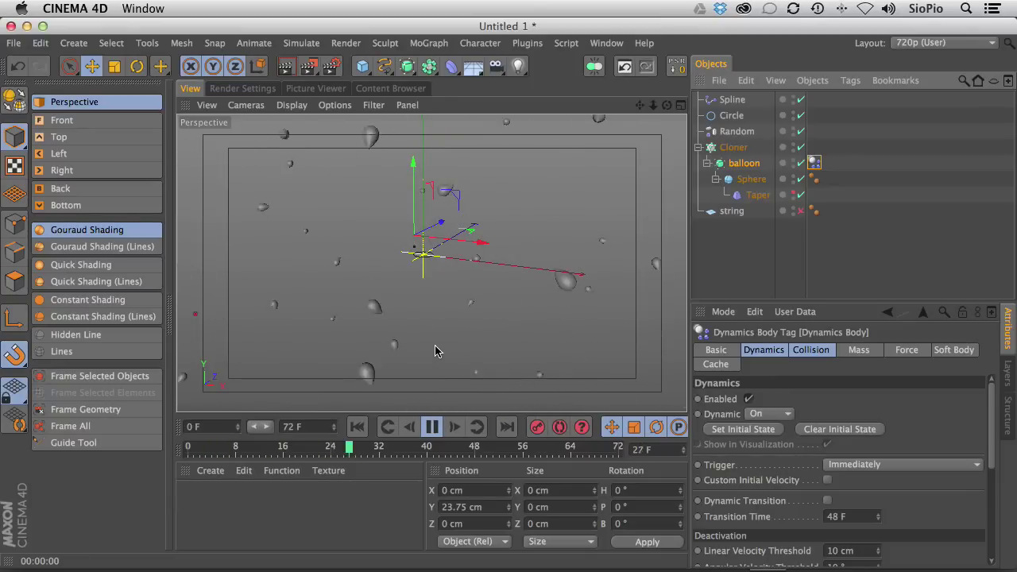
click(427, 427)
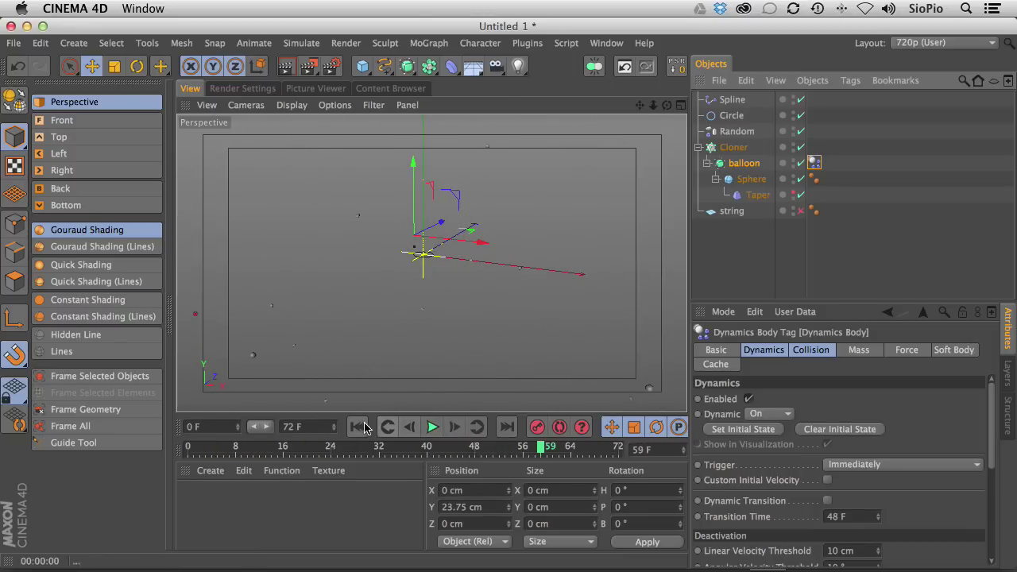
click(357, 427)
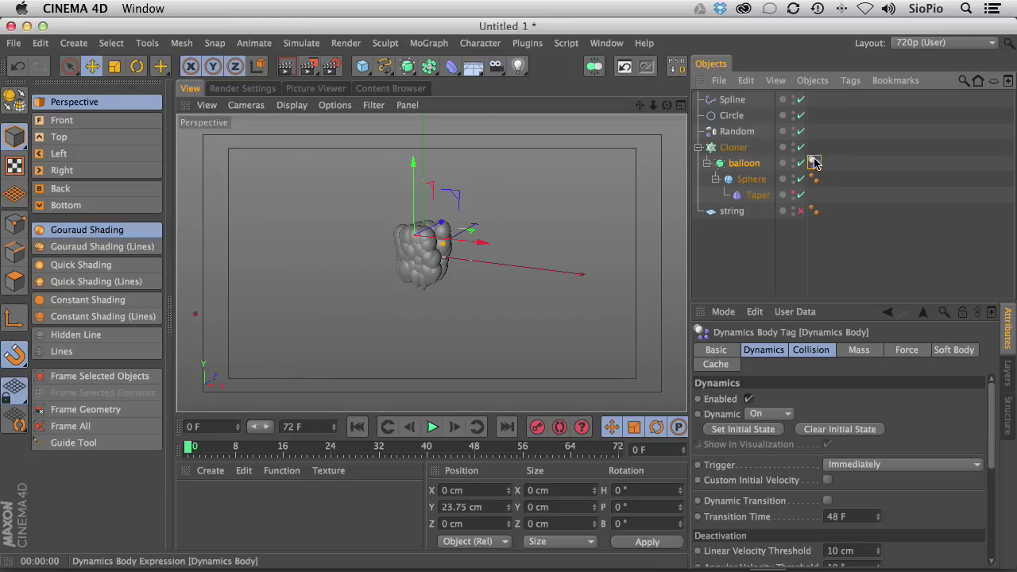
Set the balloon's Dynamics Body Follow Position to 2 and Follow Rotation to 20 while playing the simulation
click(907, 352)
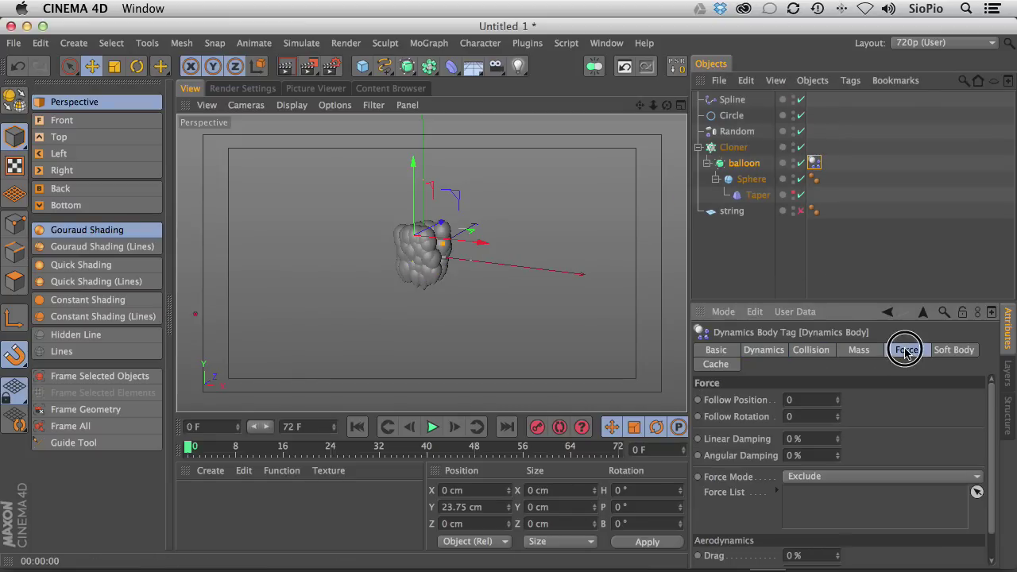
click(800, 401)
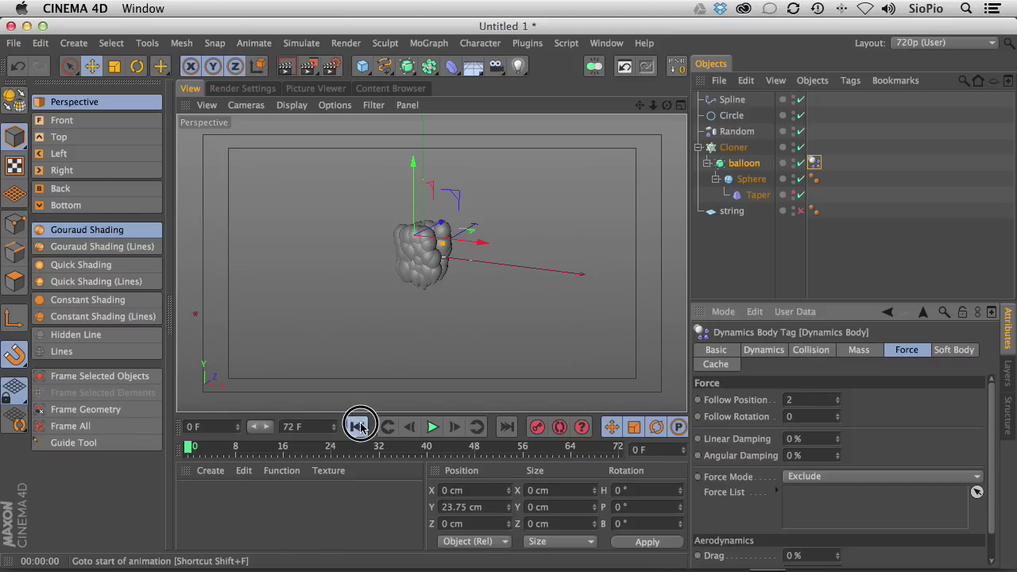
click(433, 427)
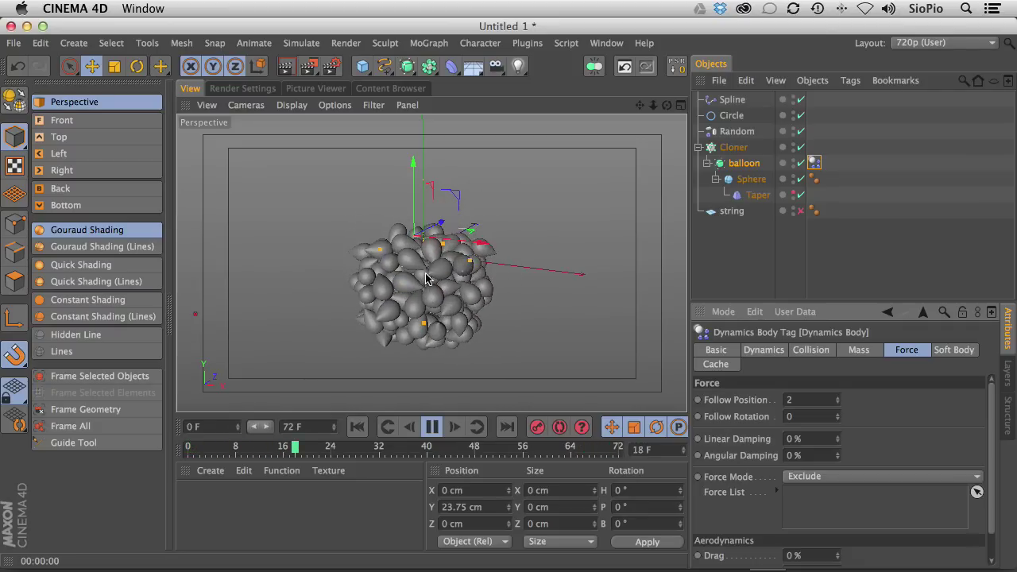
click(802, 416)
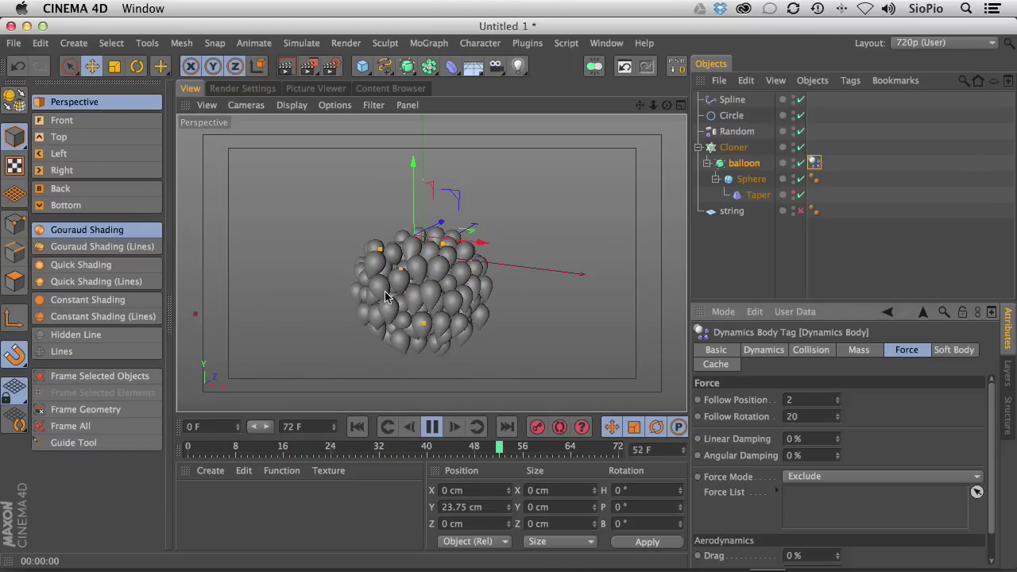
Enable a custom center of mass for the balloon's Dynamics Body tag and set its Y value to -10 cm
click(860, 349)
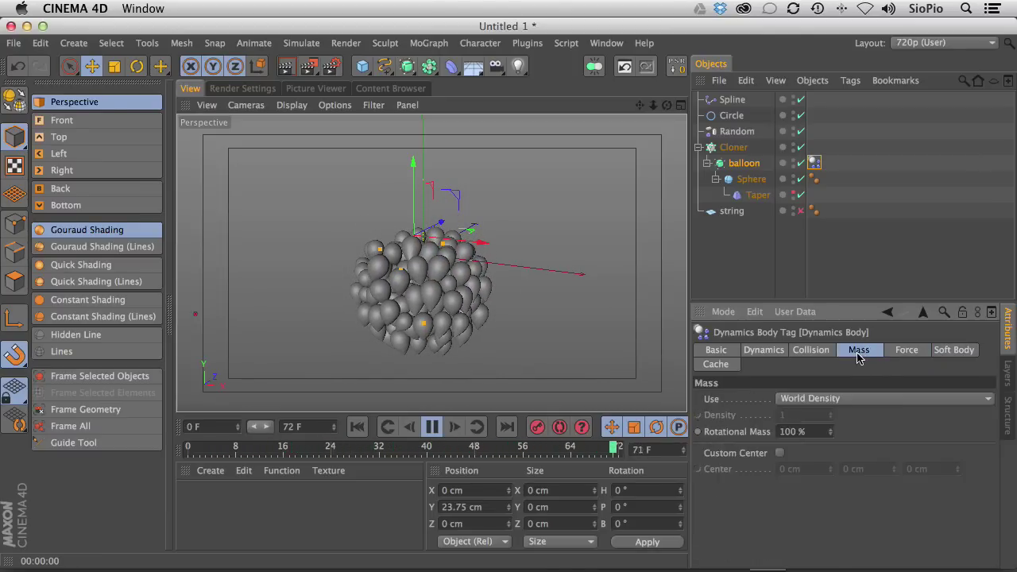
click(780, 453)
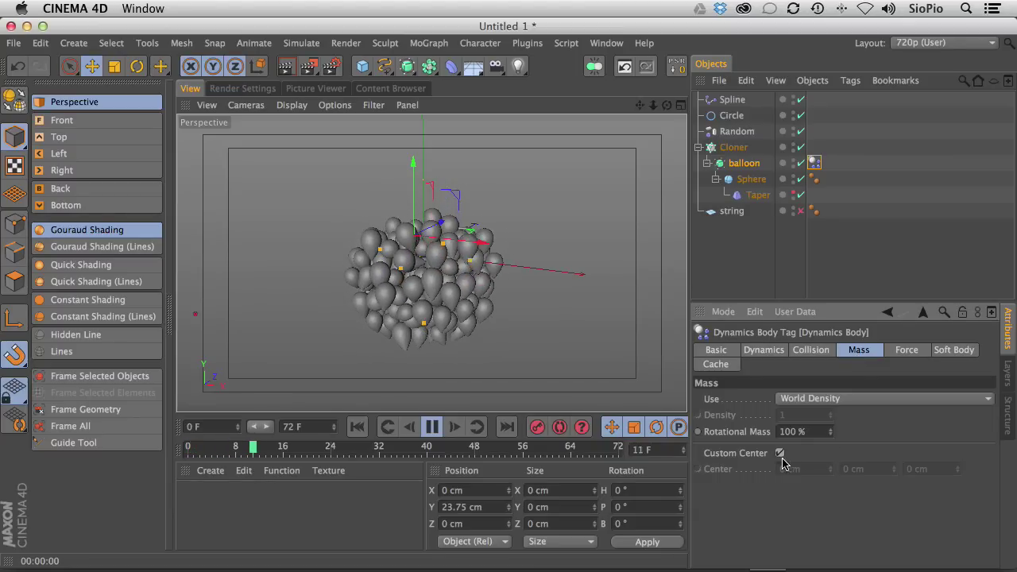
double_click(863, 469)
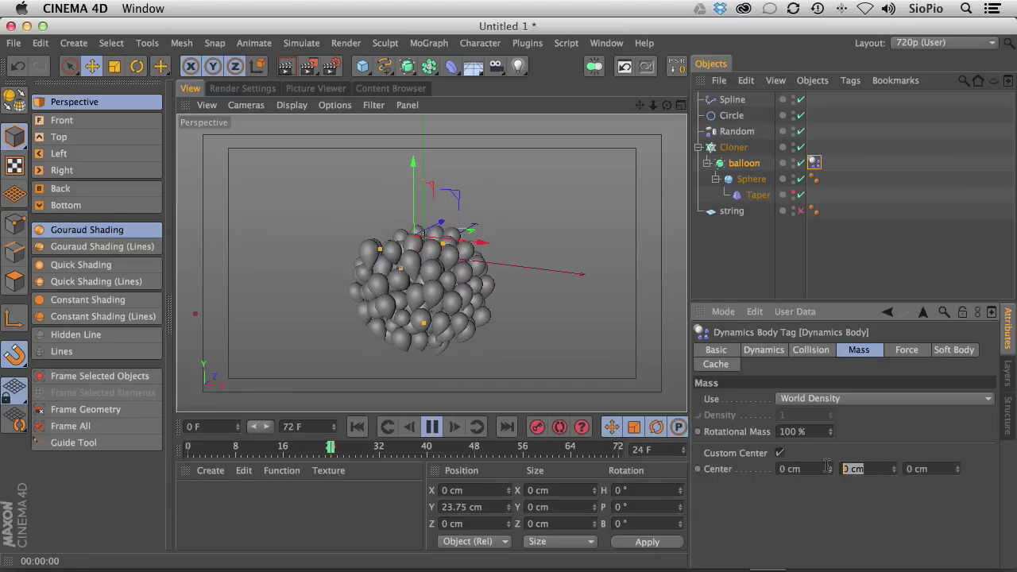
text(-10)
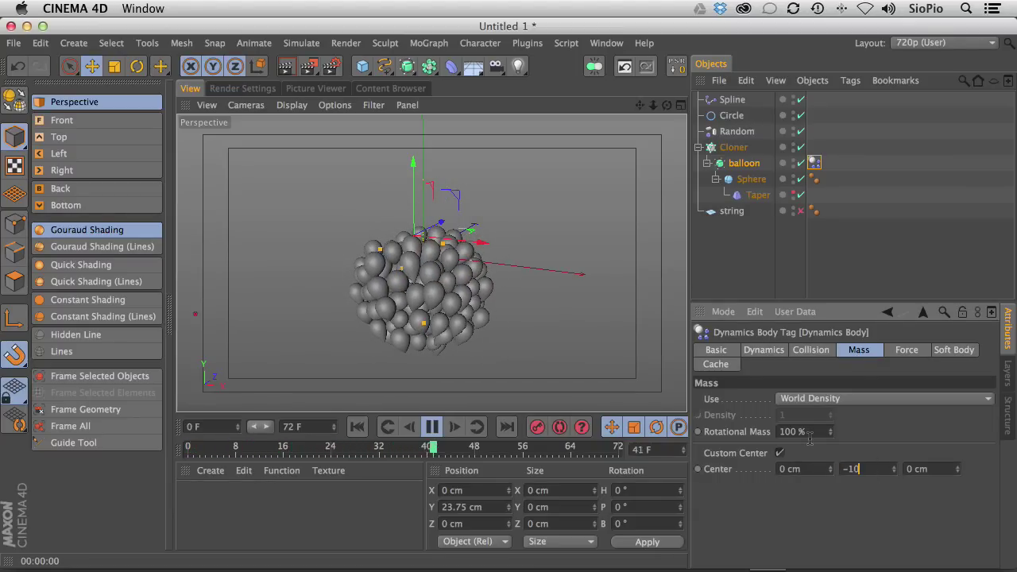
key(Return)
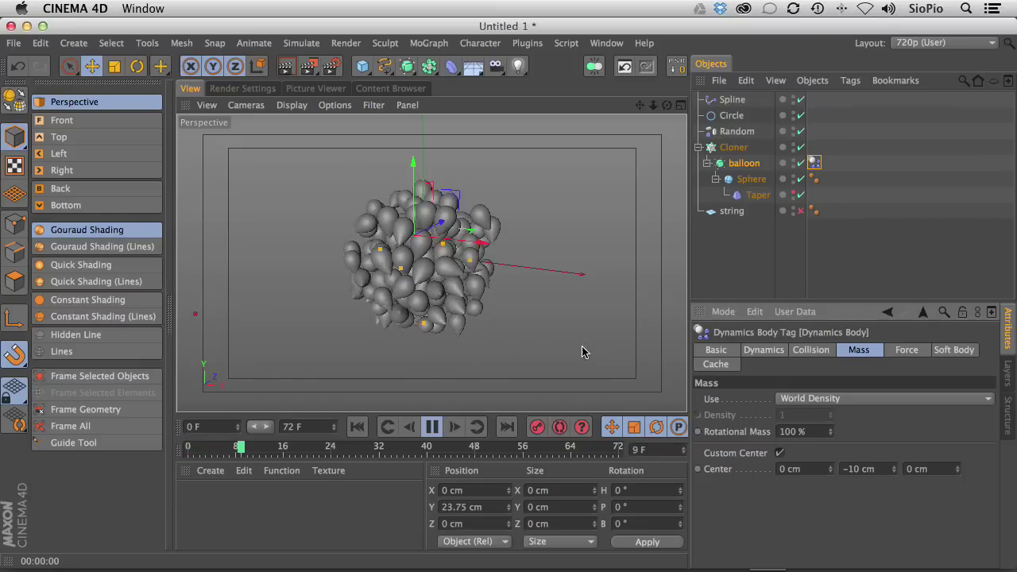
Try a custom center of mass Y value of 200 cm on the balloon's Dynamics Body tag
click(846, 469)
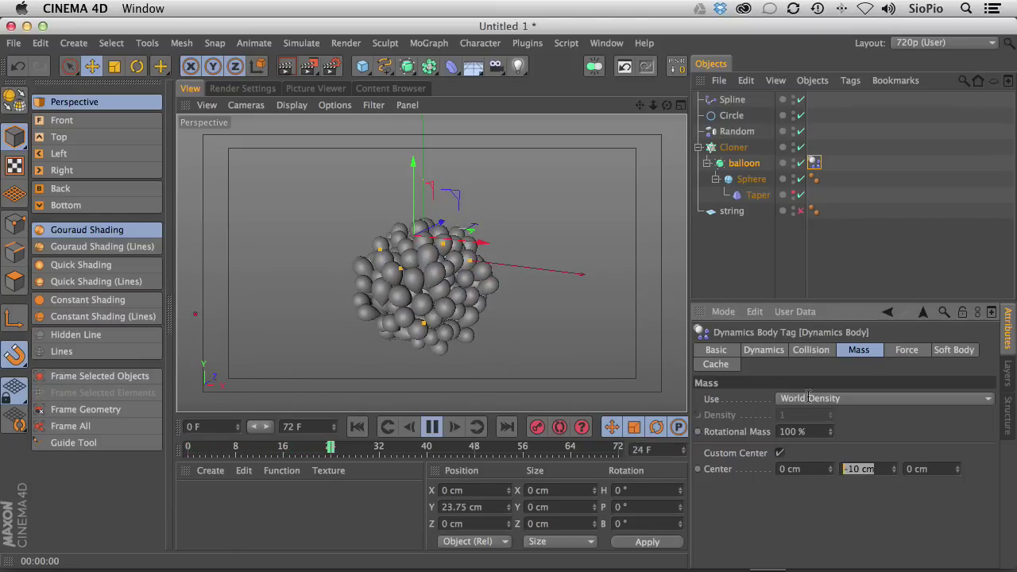
text(2)
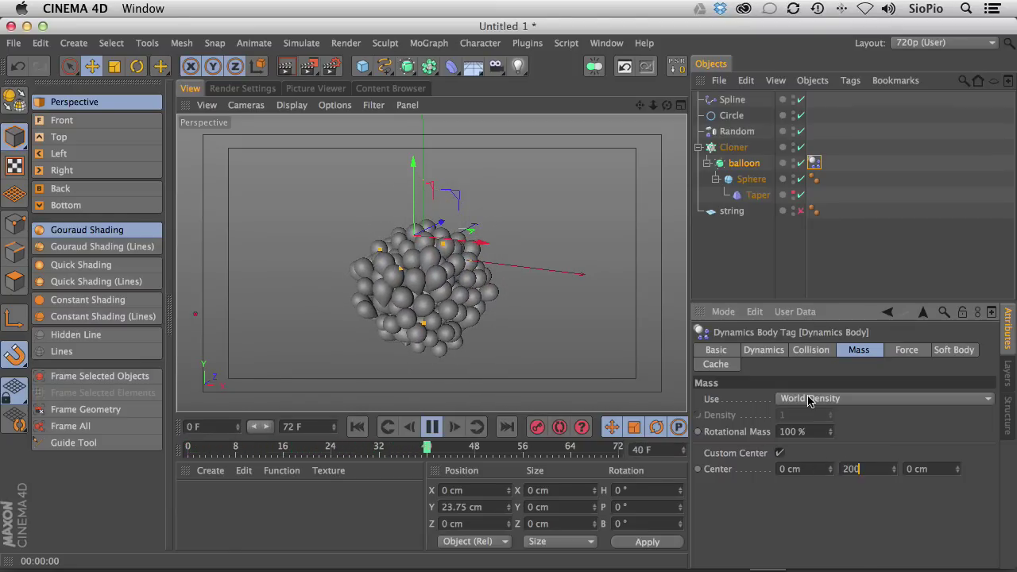
text(00)
key(Return)
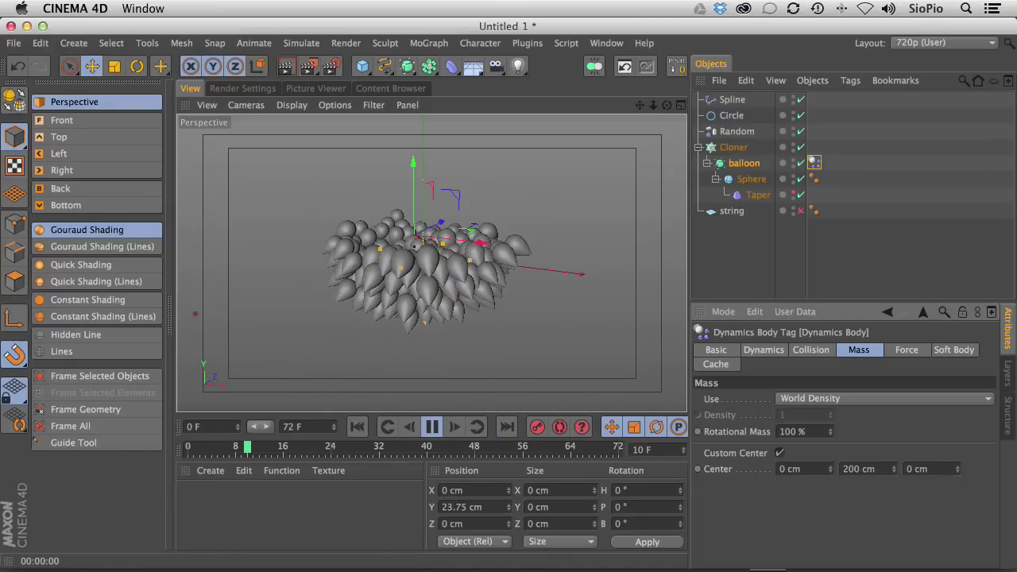
Set the project's end frame to 500 F and extend the preview range to the full timeline length
double_click(308, 427)
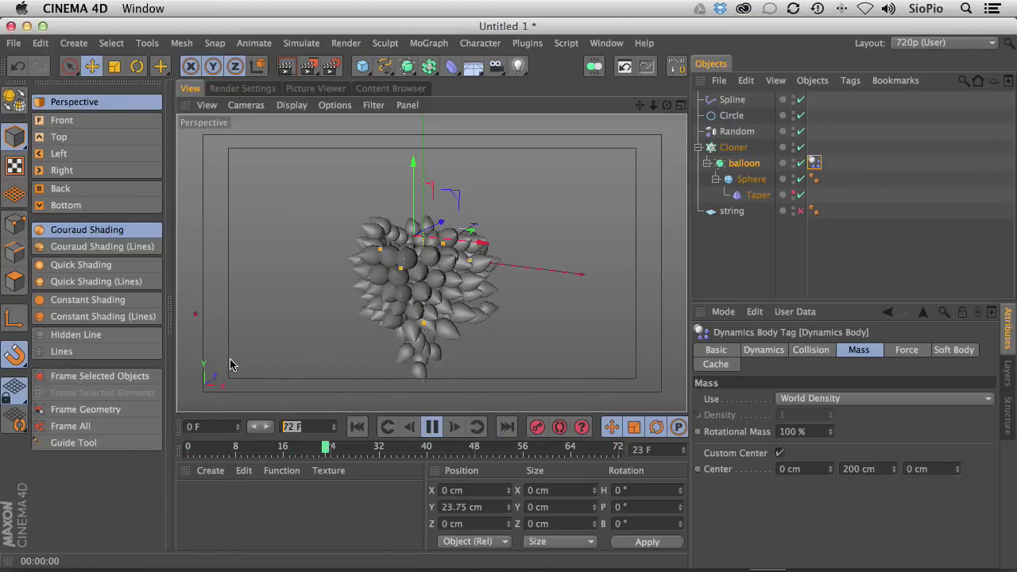
text(500)
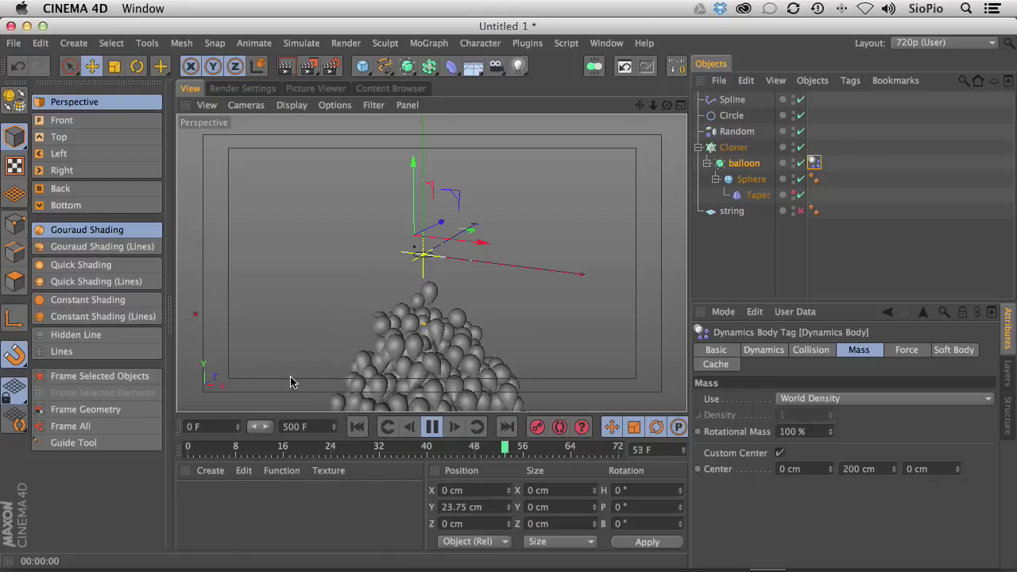
click(265, 430)
drag(265, 429, 310, 438)
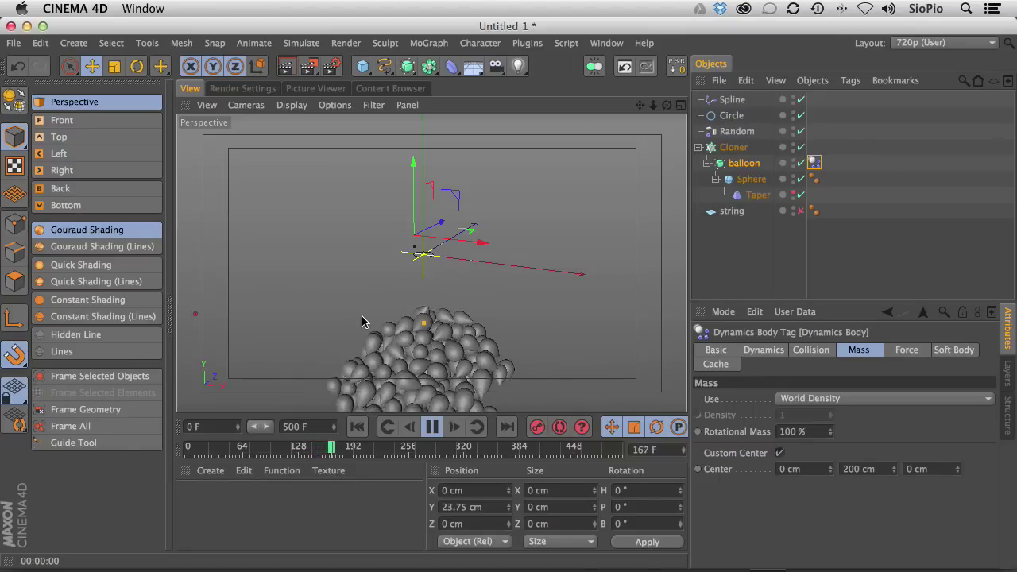
Set the Y value of the balloon's custom center of mass back to -10 cm
click(871, 469)
text(-10)
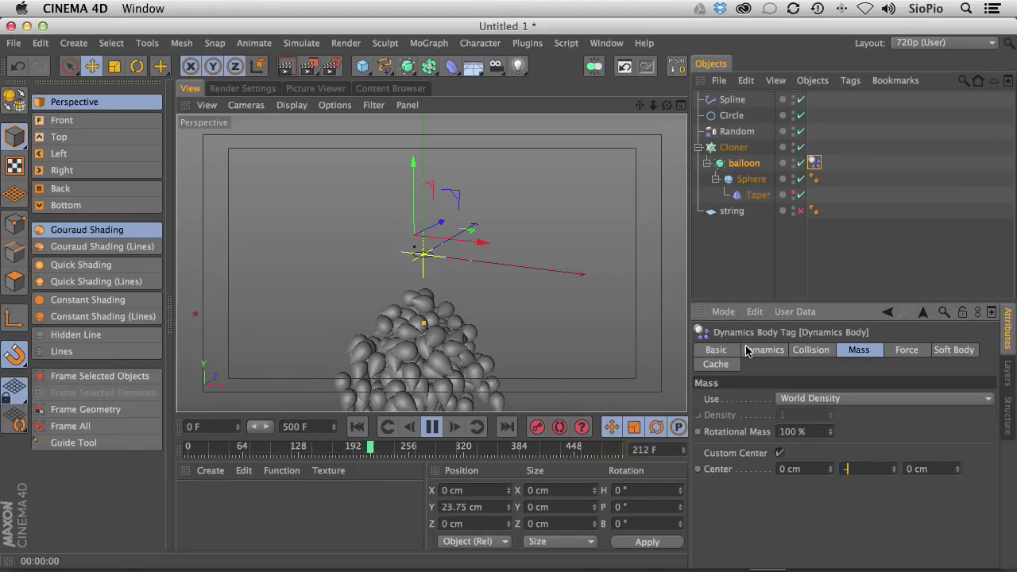
key(Return)
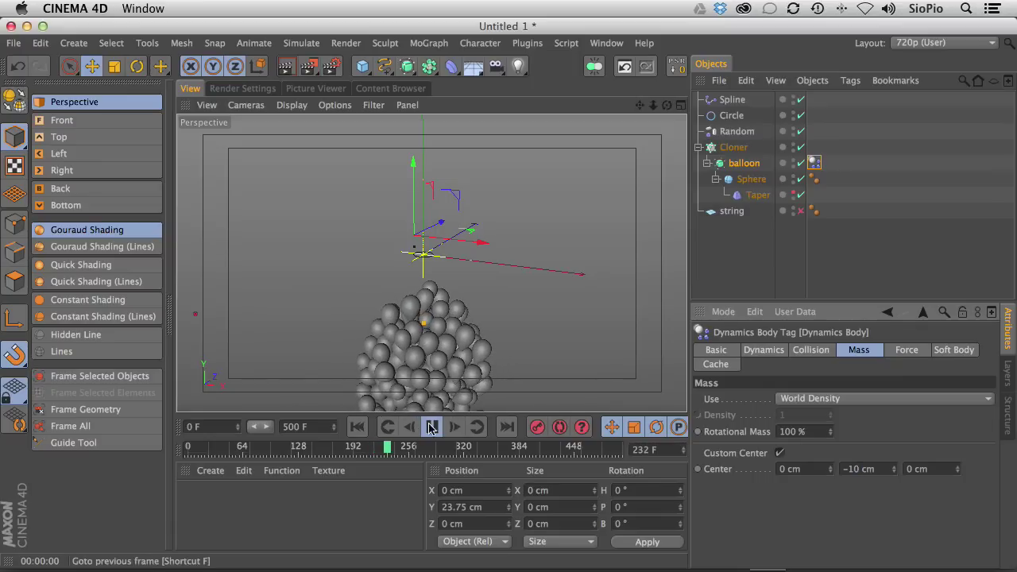
Replay the simulation from the first frame, set the balloon's Rotational Mass to 300 % while it runs, and stop playback
click(431, 427)
click(357, 427)
click(432, 427)
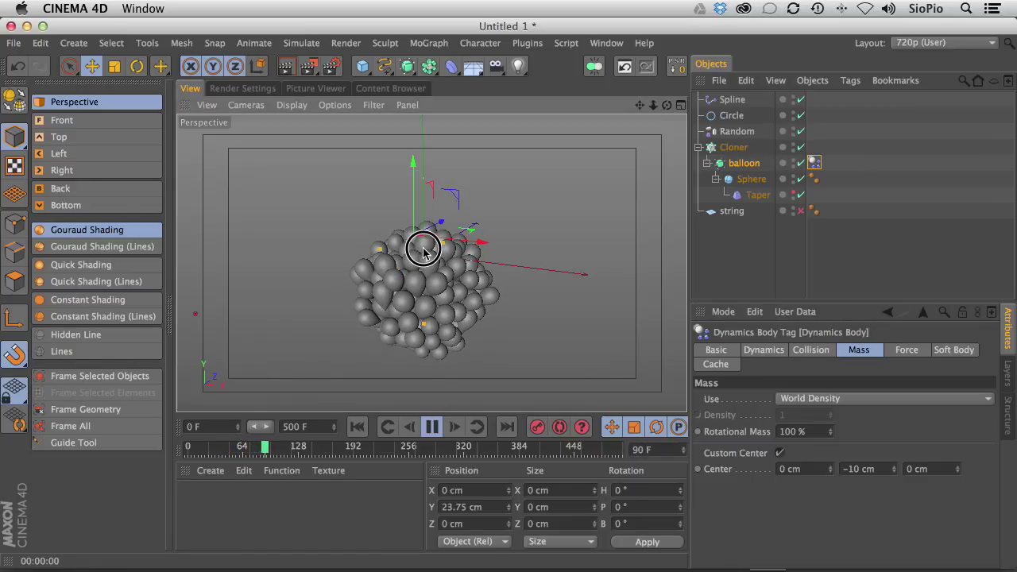
alt+drag(427, 259, 398, 162)
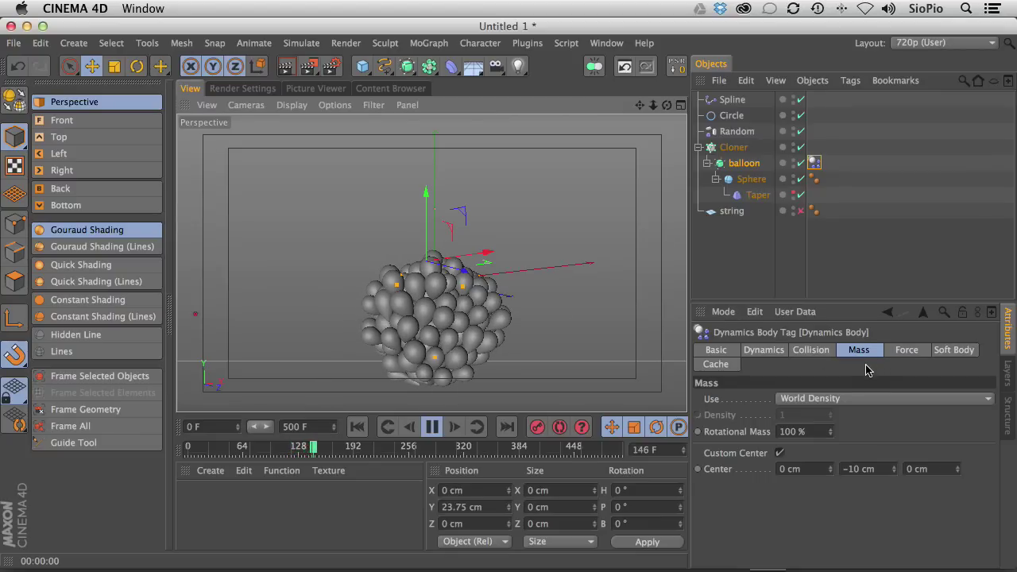
click(787, 431)
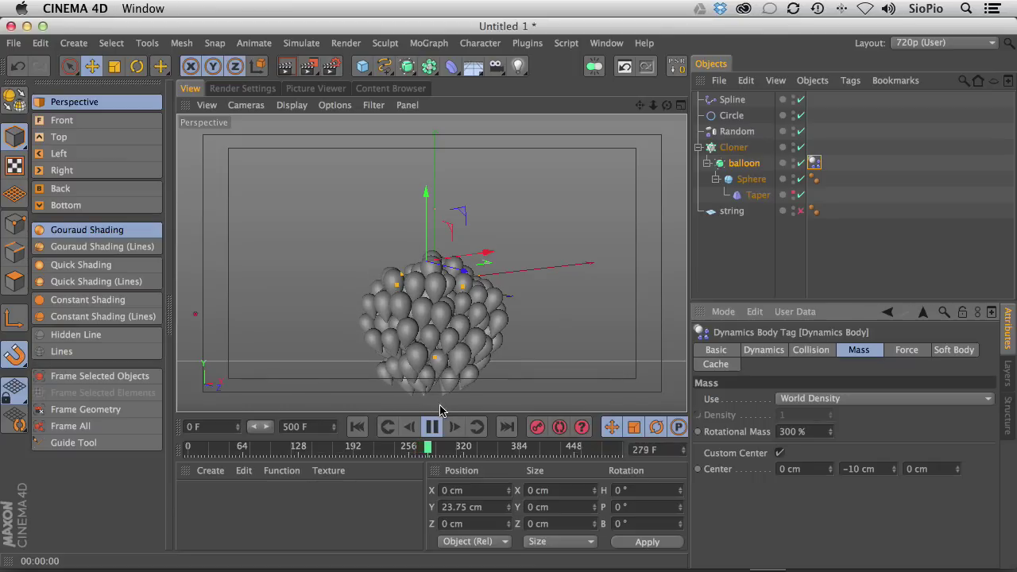
click(432, 426)
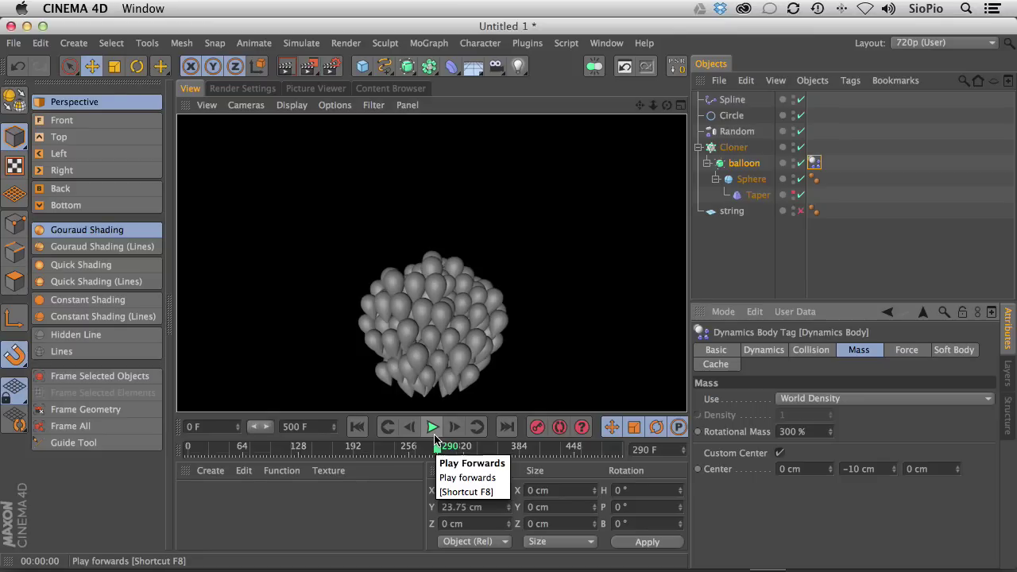
Disable the Cloner, enable the string object, and return to the first frame
click(801, 147)
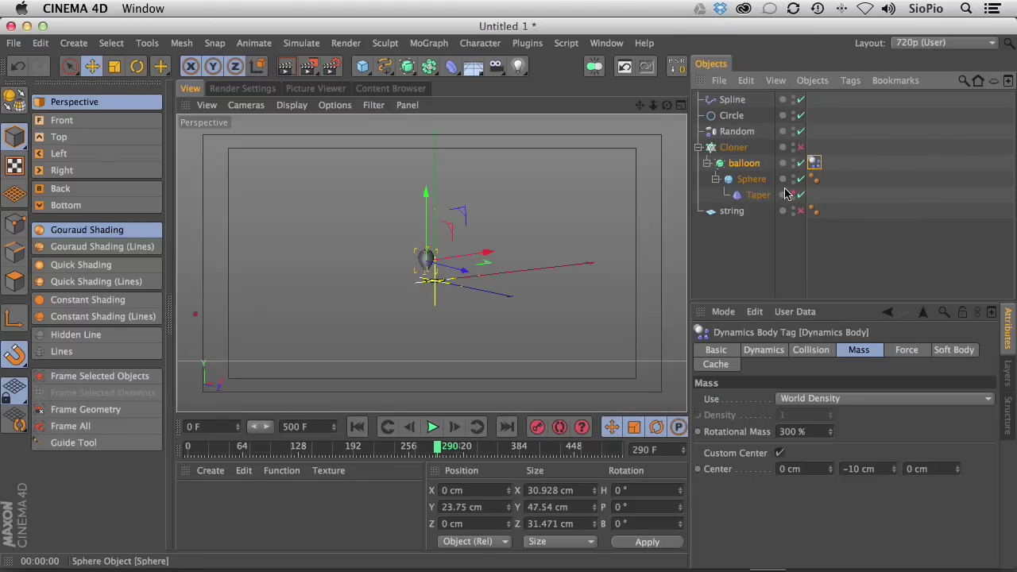
click(800, 211)
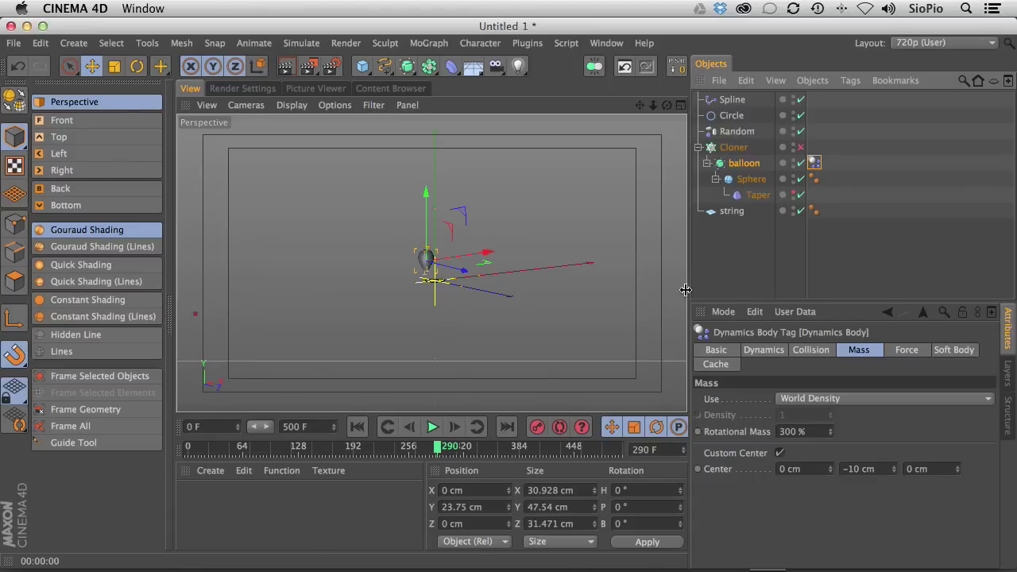
click(357, 427)
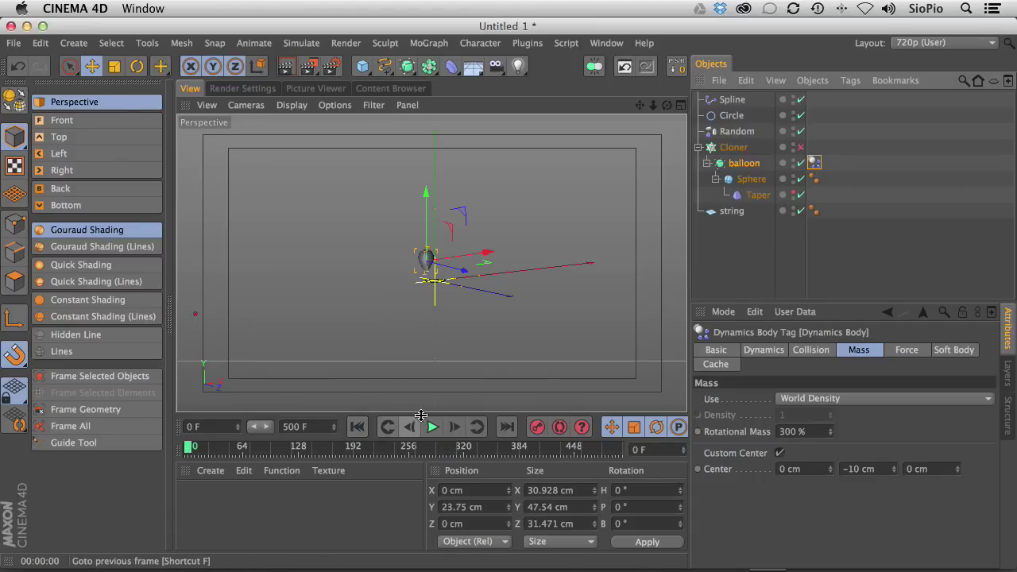
Check the balloon's and sphere's coordinates, and set the Cloner's X, Y and Z position to 0 cm
click(739, 167)
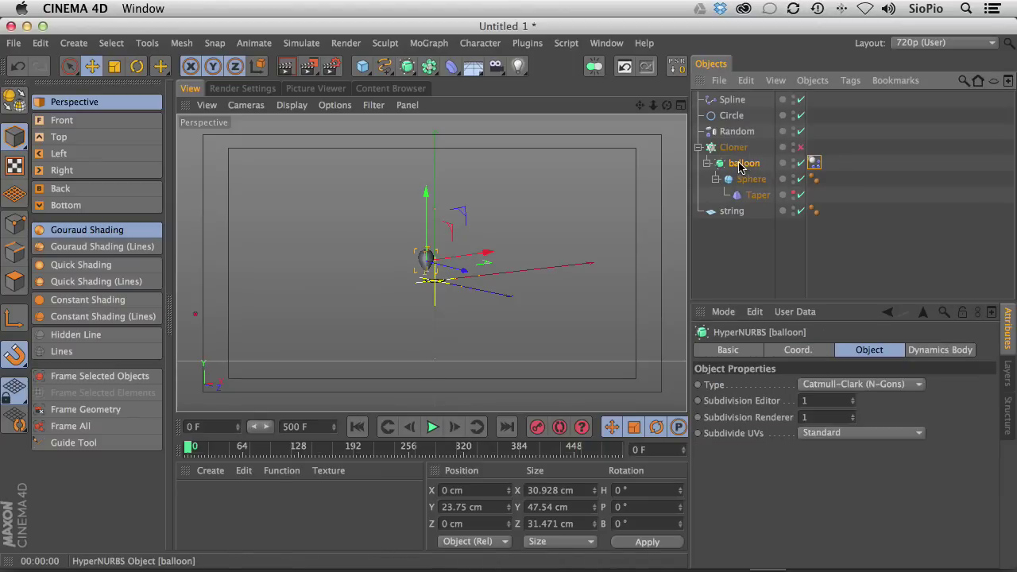
click(791, 350)
click(754, 181)
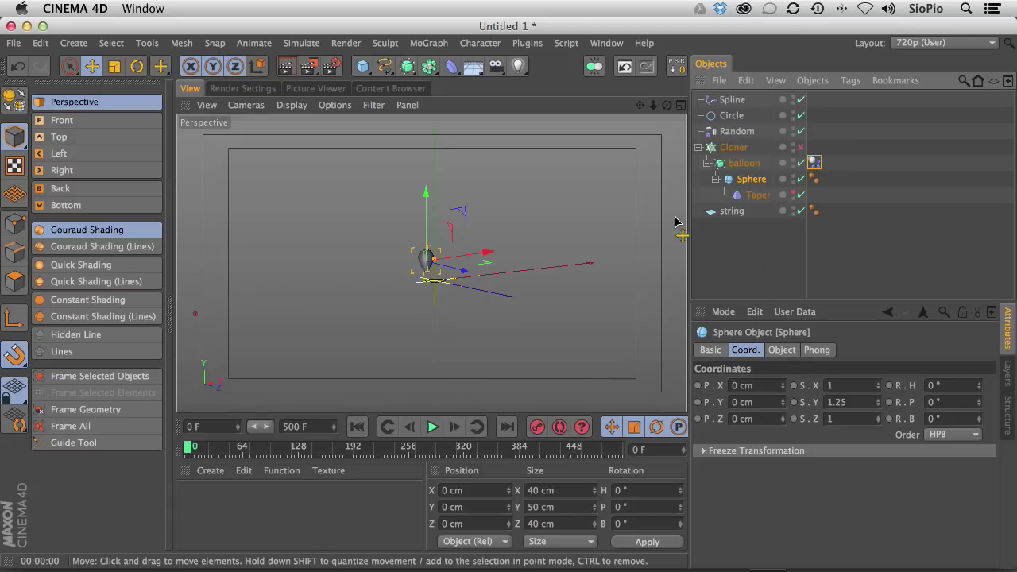
key(o)
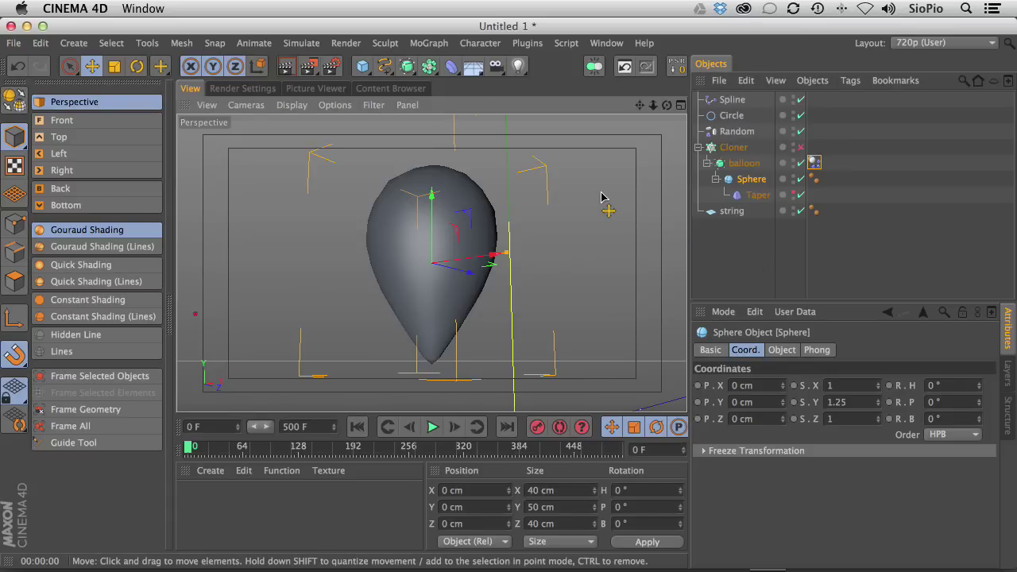
click(732, 148)
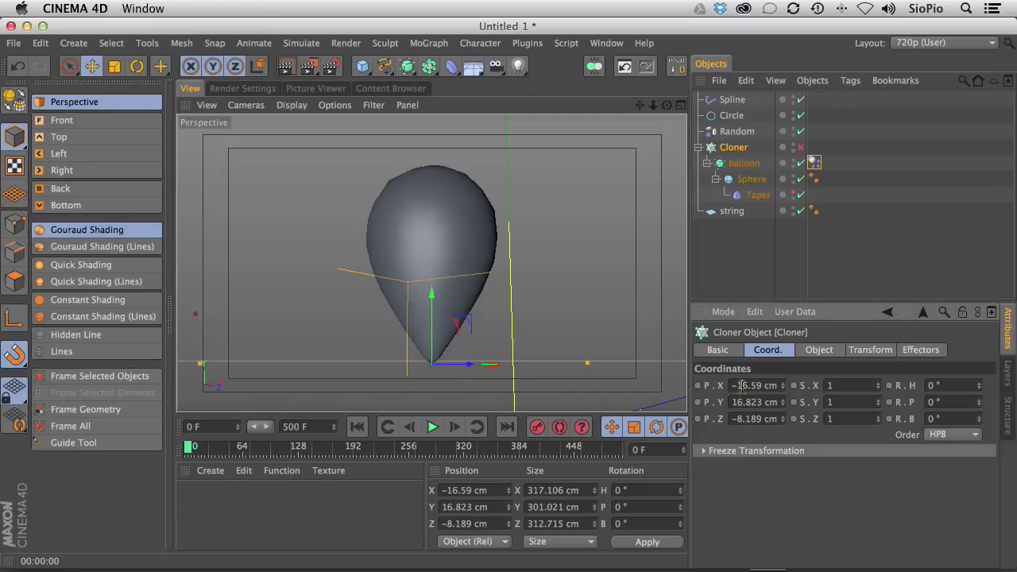
click(741, 387)
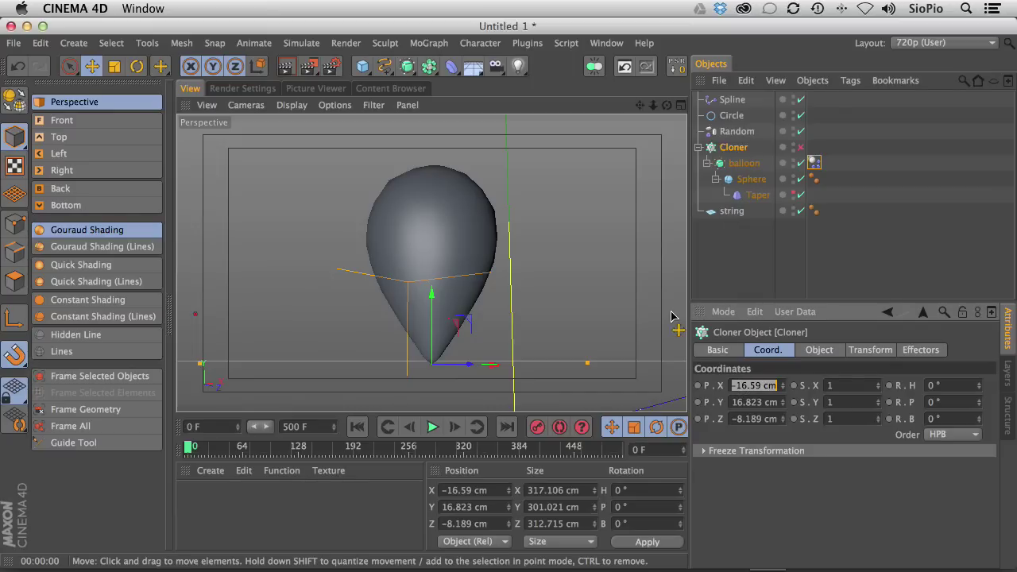
text(0)
key(Tab)
text(0)
key(Tab)
text(0)
key(Return)
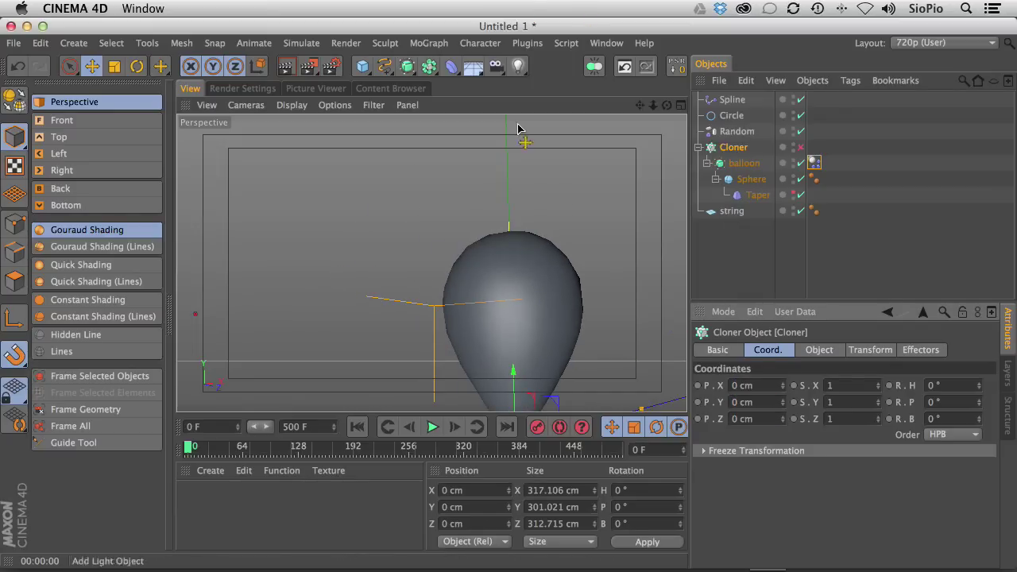
Add a Soft Body simulation tag to the string object
click(532, 334)
alt+right_drag(523, 268, 459, 282)
alt+drag(518, 271, 517, 341)
click(725, 212)
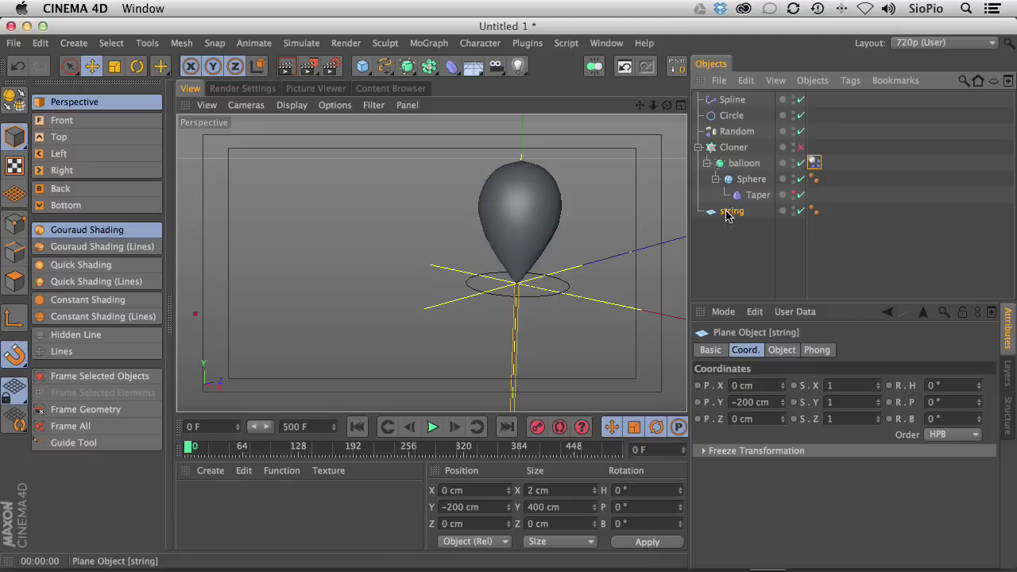
click(848, 80)
mouse_move(883, 221)
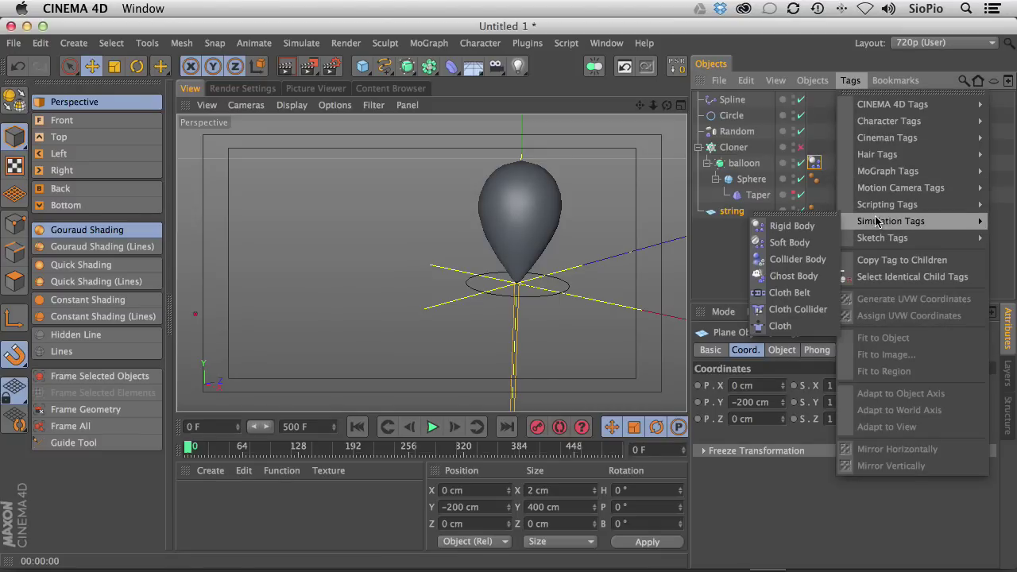
click(791, 242)
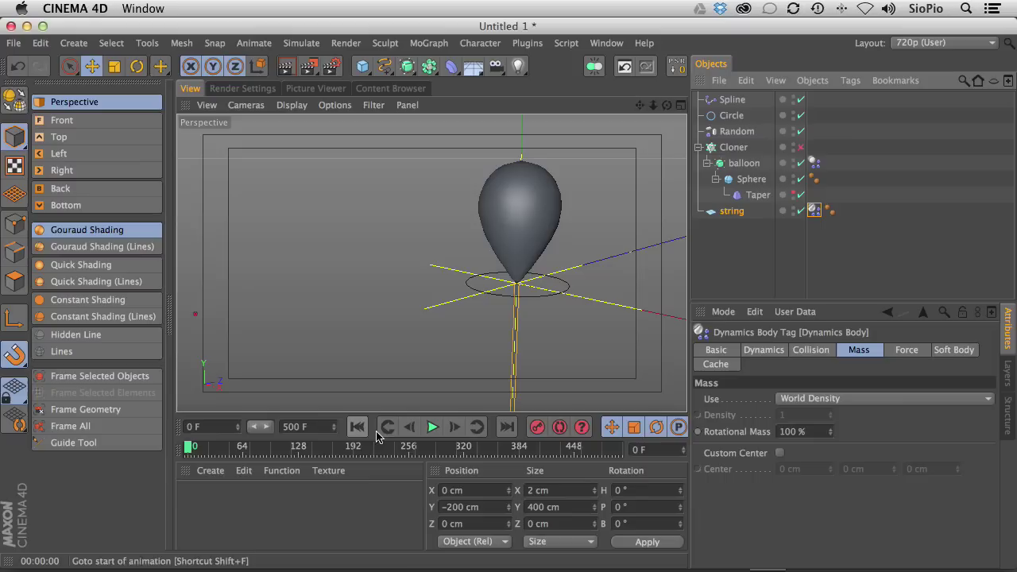
Play the balloon and string simulation from the first frame, stop it, and return to the start
click(433, 427)
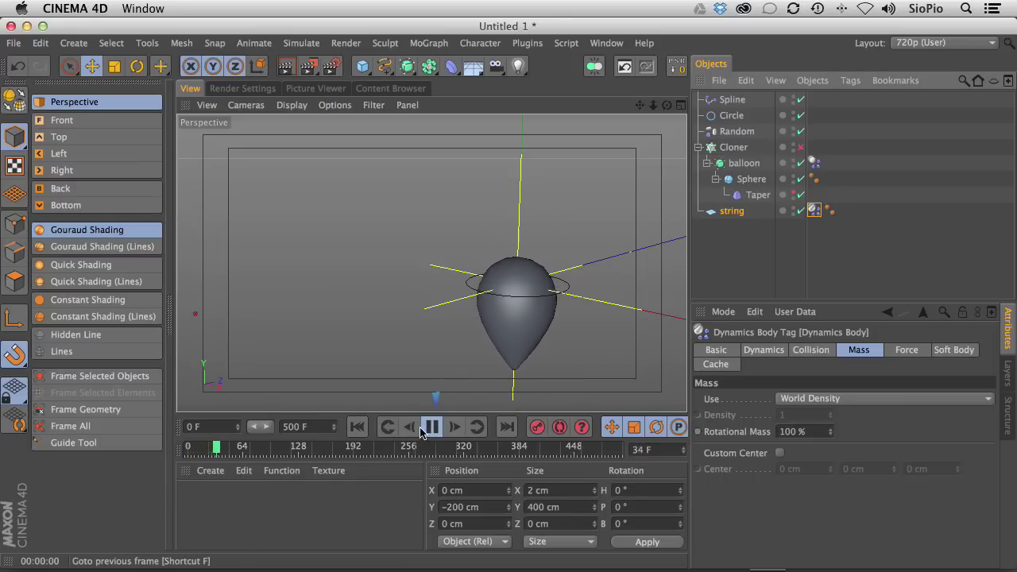
click(358, 429)
click(427, 432)
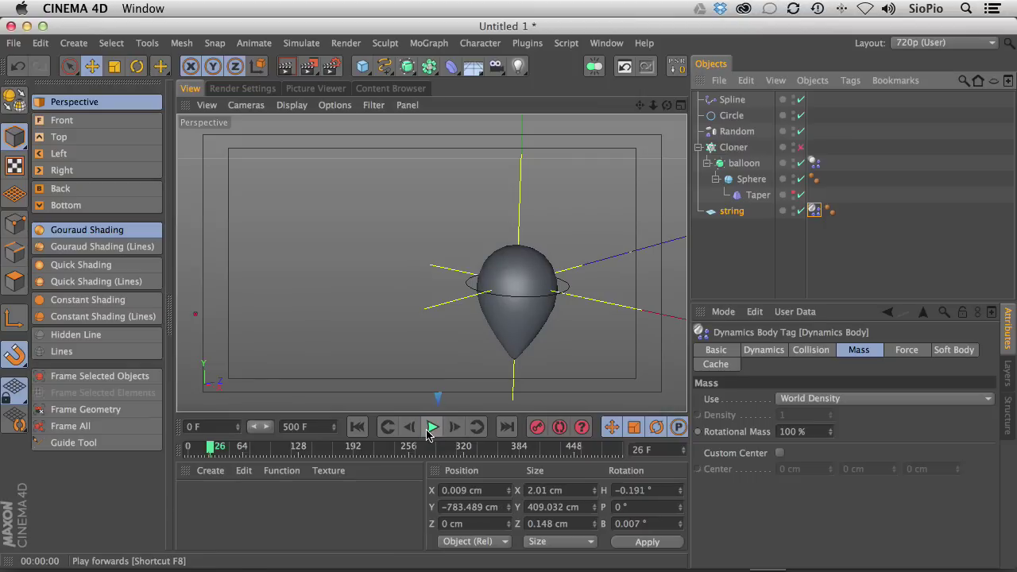
click(357, 427)
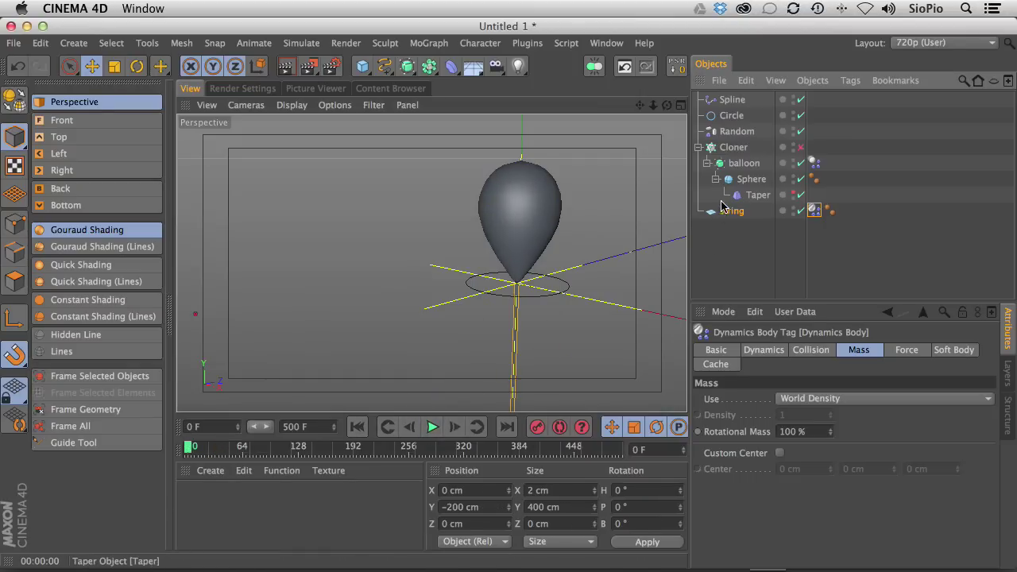
Create a dynamics Connector object and place it between the Cloner and the string in the object hierarchy
click(707, 163)
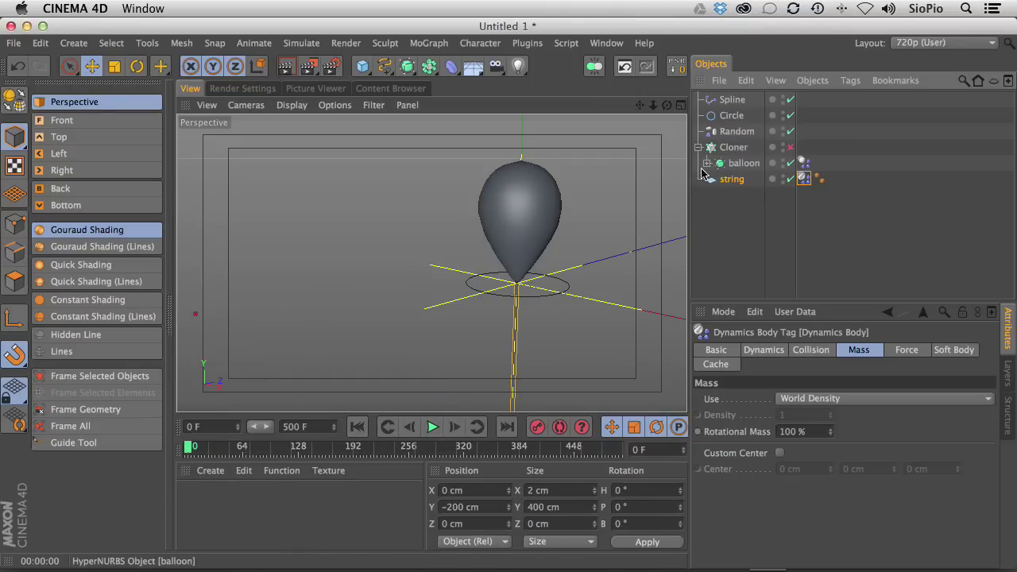
click(294, 43)
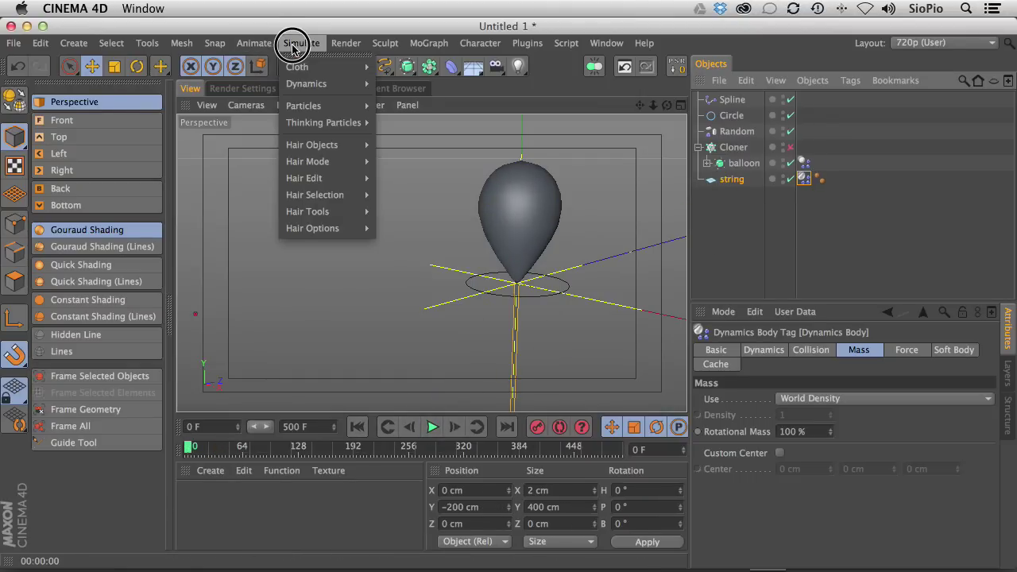
mouse_move(310, 84)
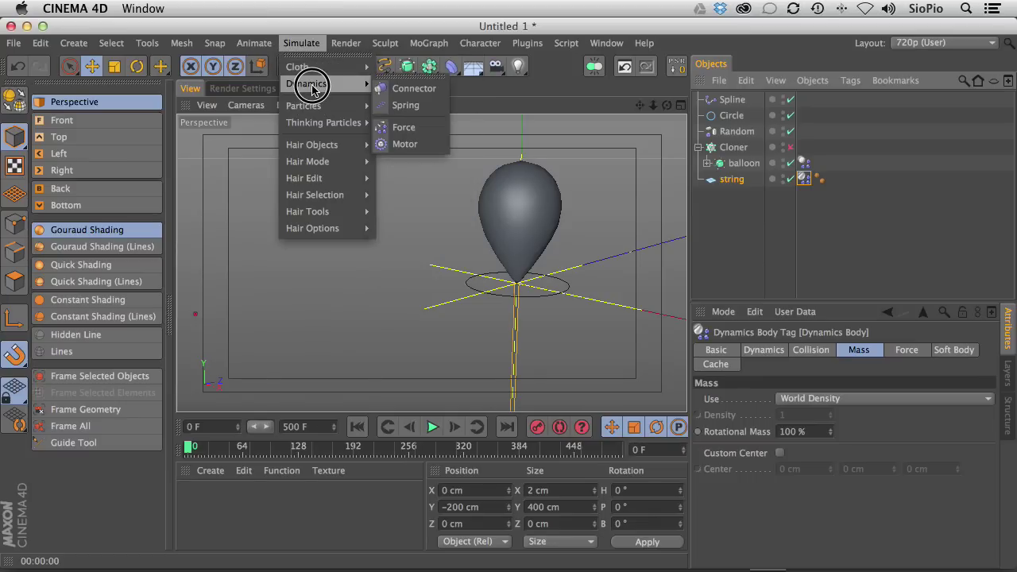
click(402, 89)
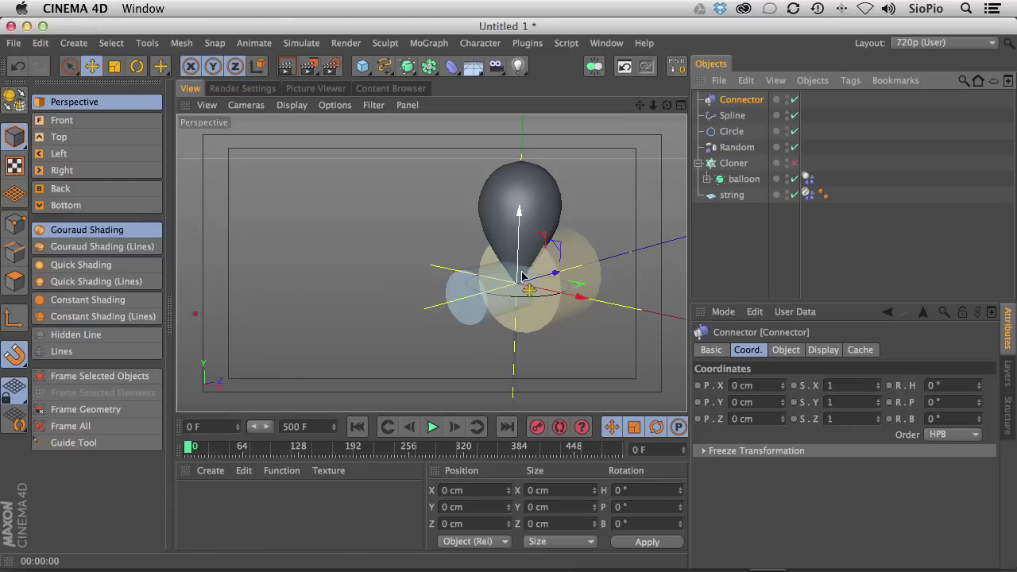
drag(733, 100, 702, 181)
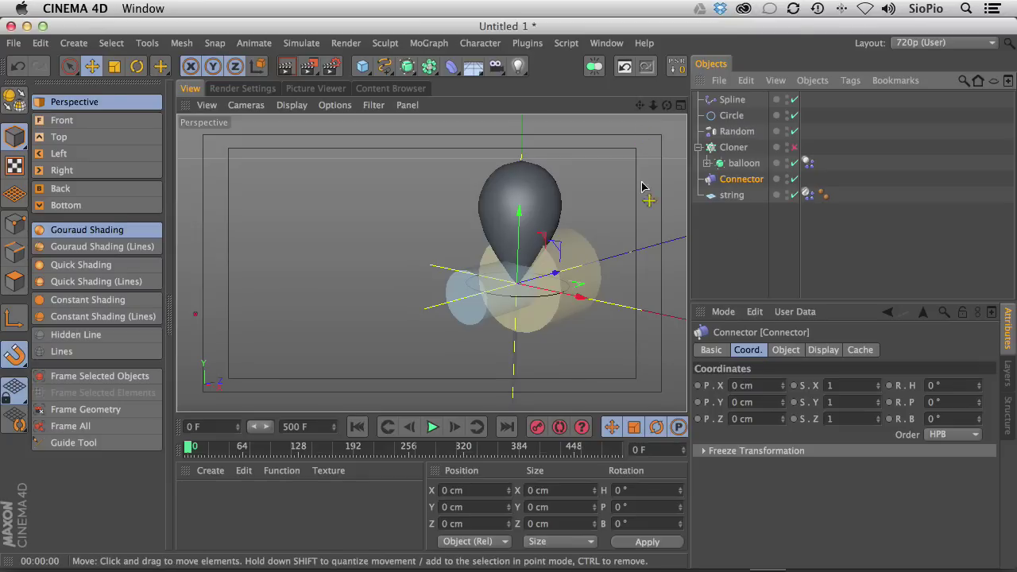
Assign the balloon as Object A and the string as Object B of the Connector
click(731, 182)
click(782, 350)
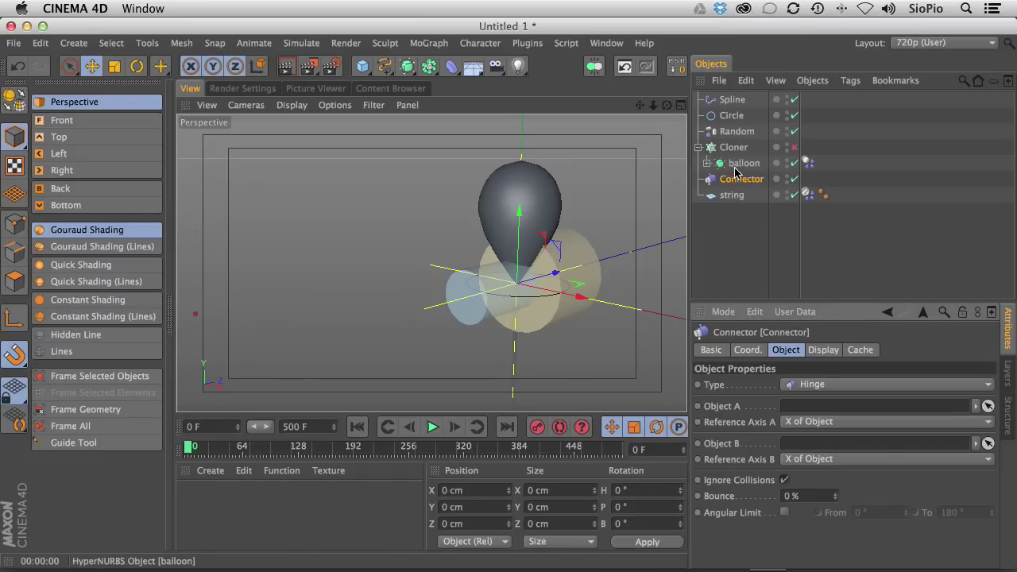
drag(738, 163, 793, 407)
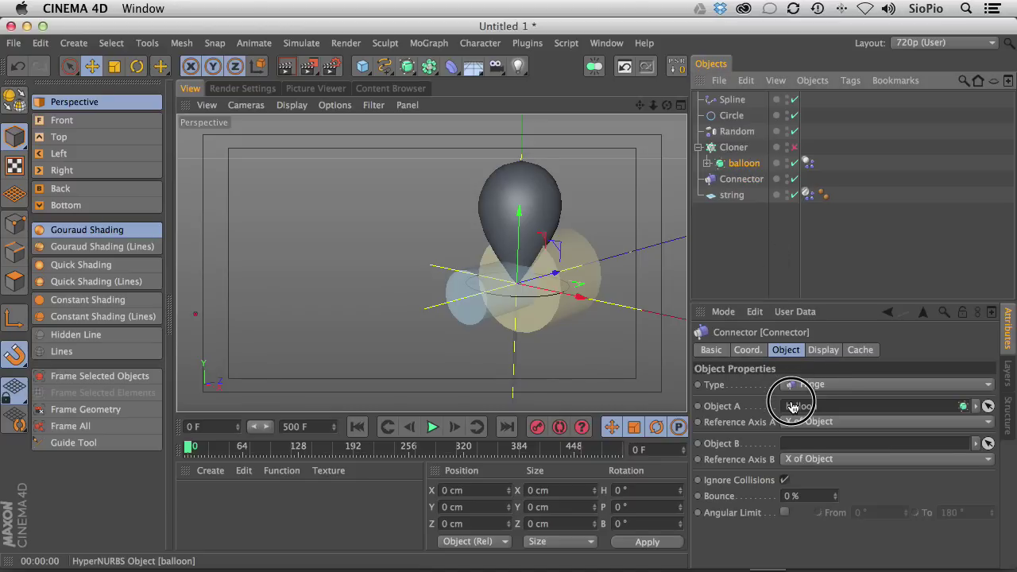
click(730, 197)
drag(730, 199, 792, 459)
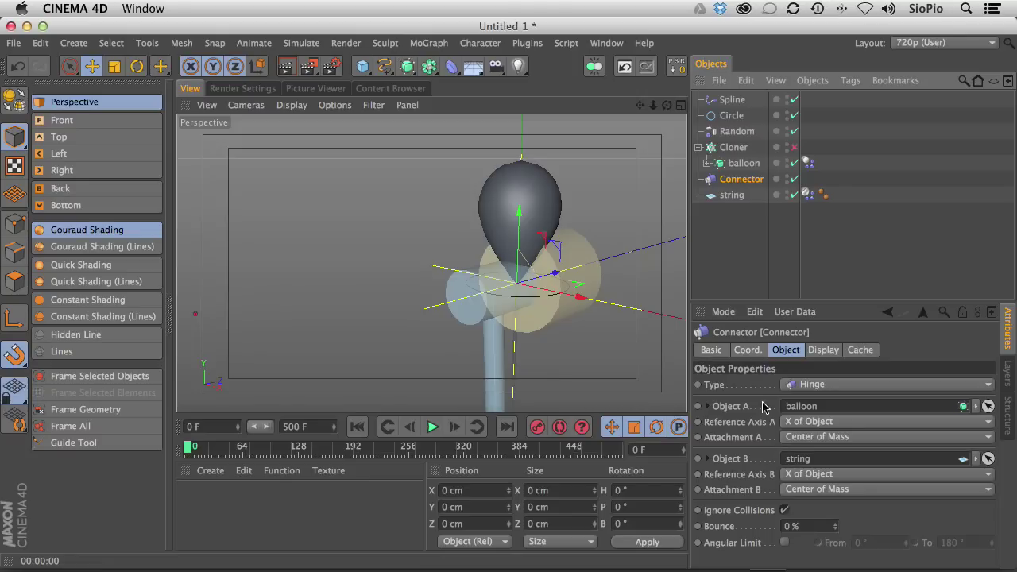
Change the Connector's type to Ball and Socket and inspect the joint between the balloon and the string
click(807, 390)
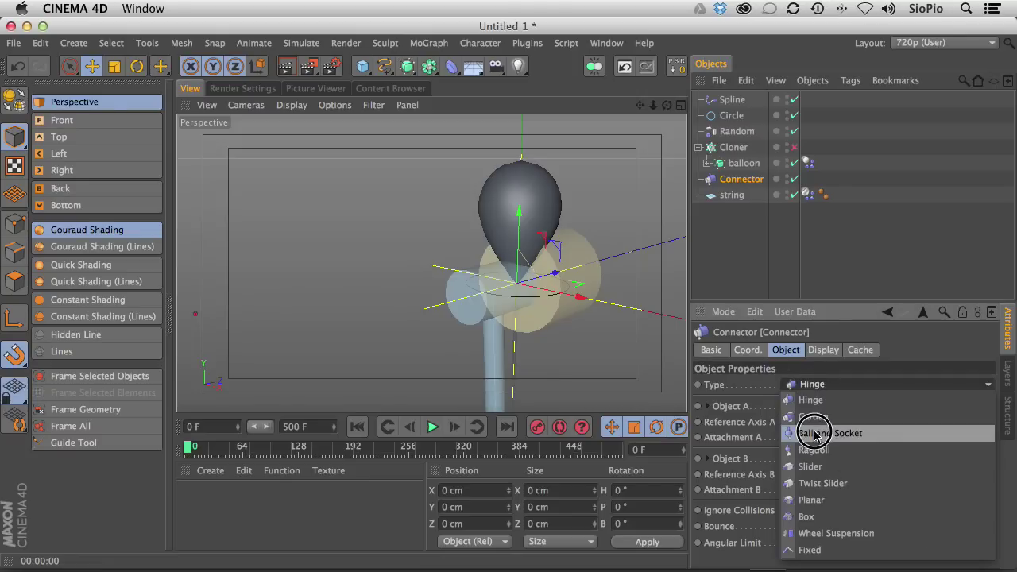
click(831, 367)
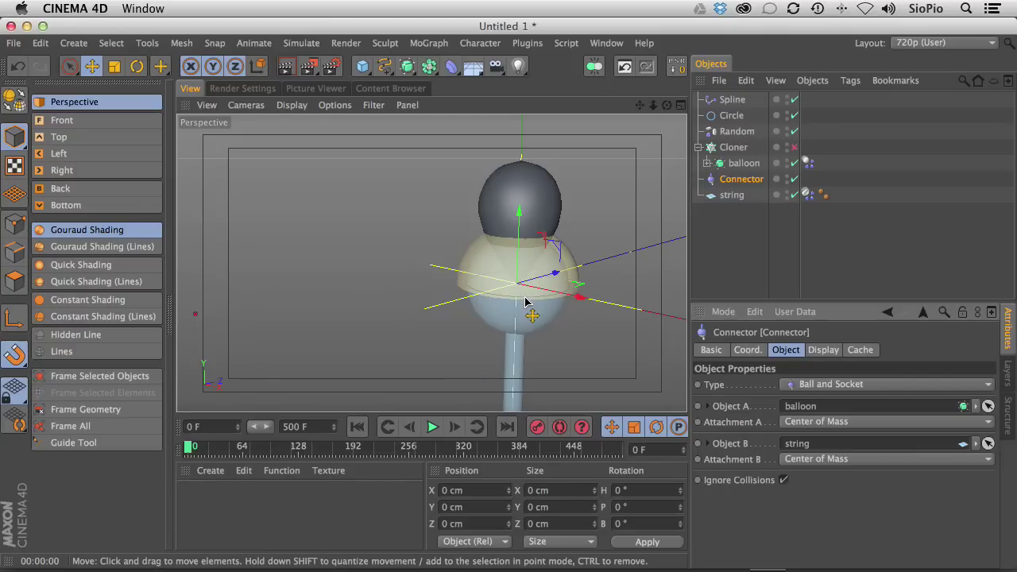
alt+right_drag(491, 262, 438, 311)
alt+middle_drag(535, 307, 457, 215)
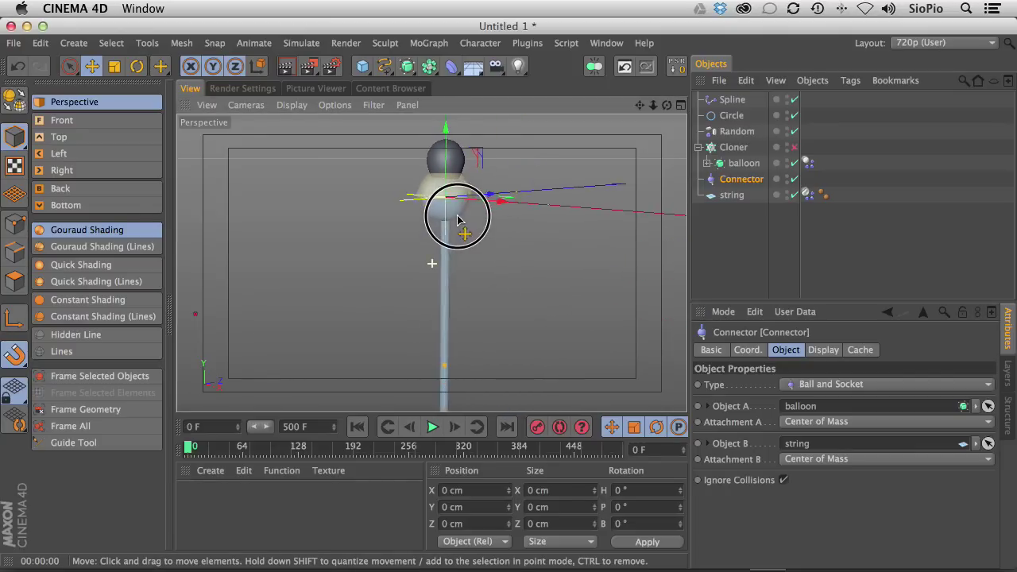
alt+right_drag(457, 219, 335, 242)
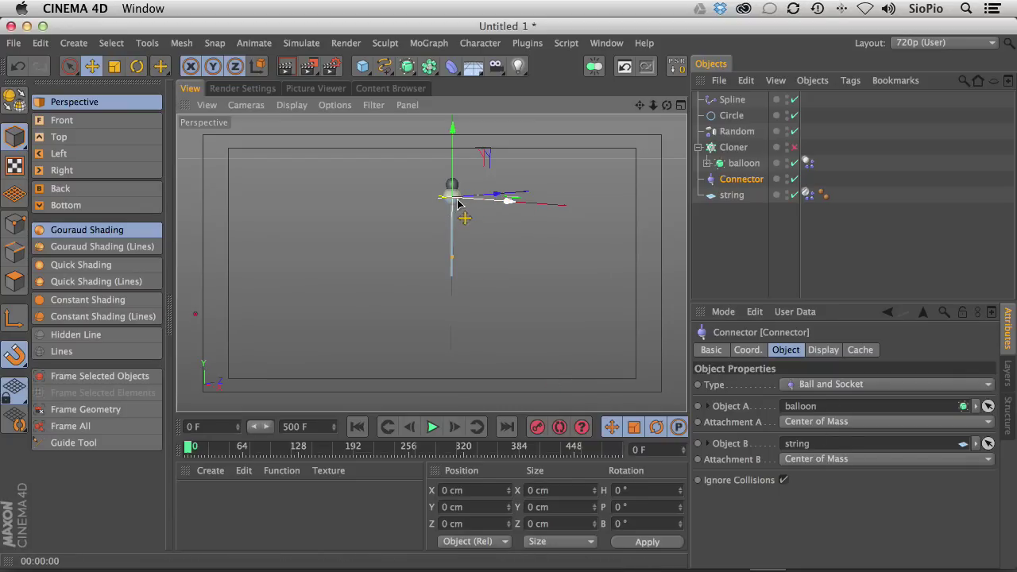
alt+right_drag(460, 197, 596, 153)
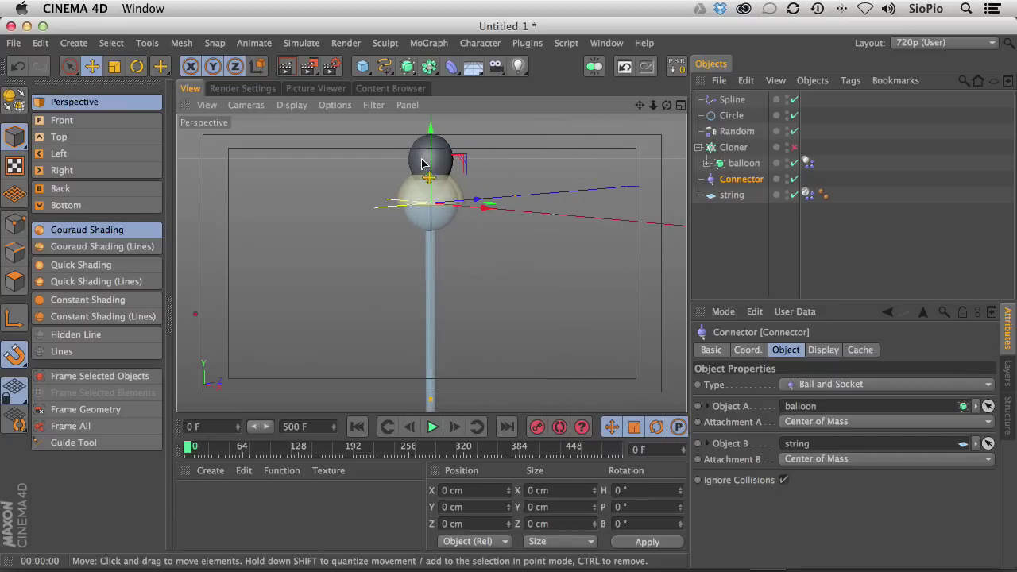
alt+right_drag(452, 343, 412, 330)
alt+right_drag(446, 258, 545, 223)
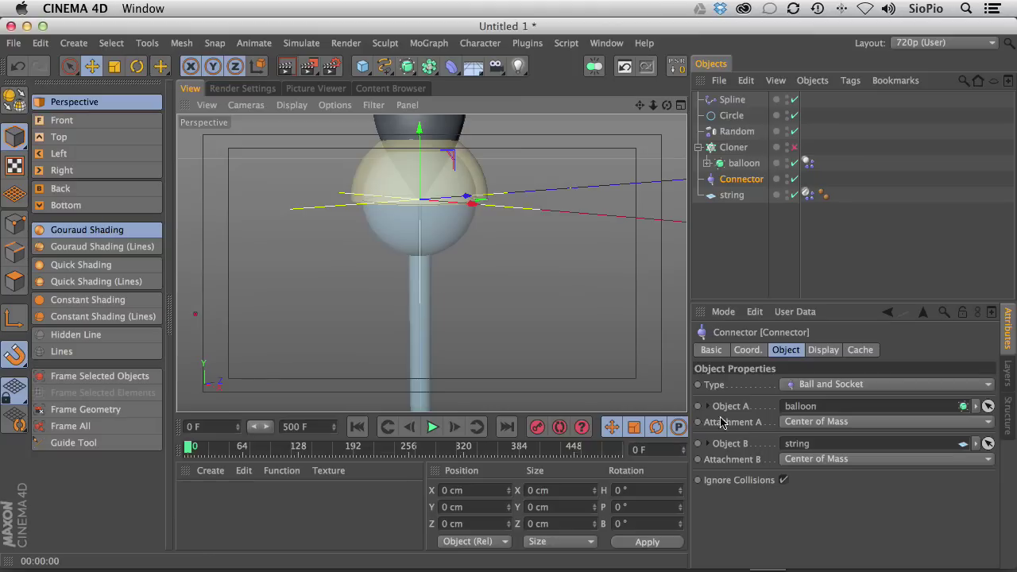
Set both Attachment A and Attachment B of the Connector to Polygon Point
click(803, 461)
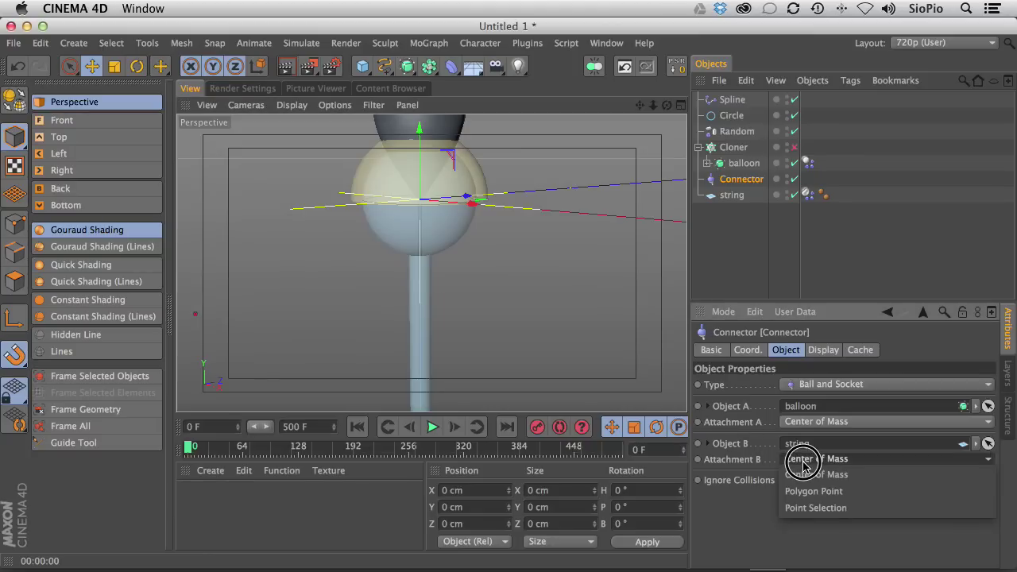
click(804, 492)
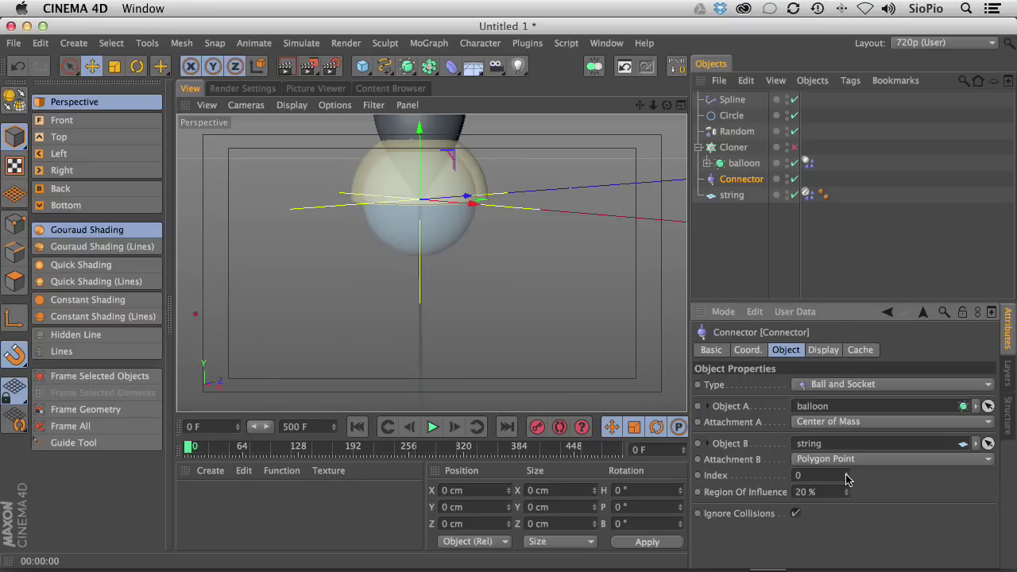
mouse_move(846, 477)
mouse_down()
mouse_move(843, 462)
mouse_move(843, 474)
mouse_up()
drag(807, 425, 811, 453)
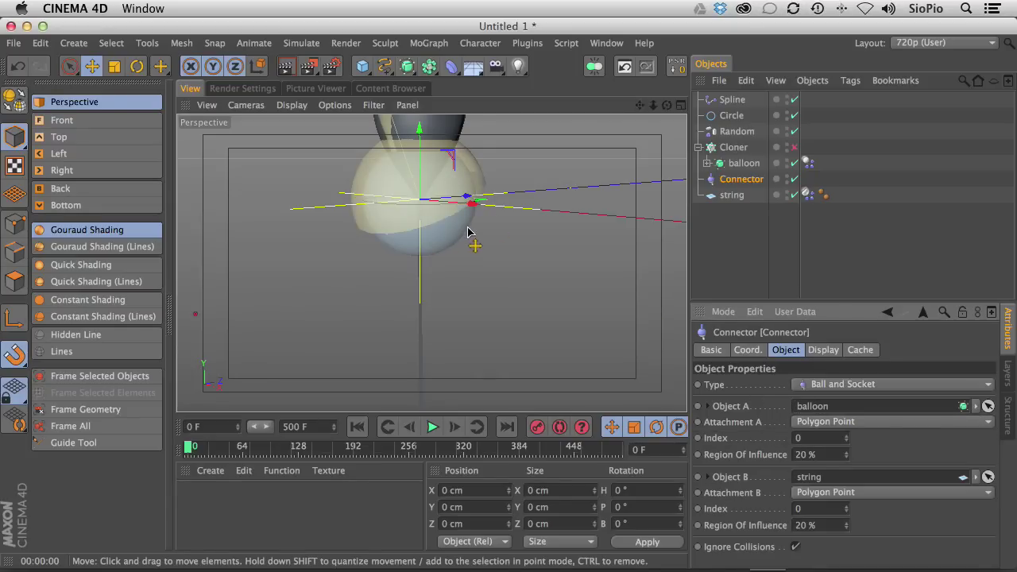
Try Attachment A index values of 11, 12 and -11 to find the balloon's attachment point
alt+drag(465, 200, 436, 222)
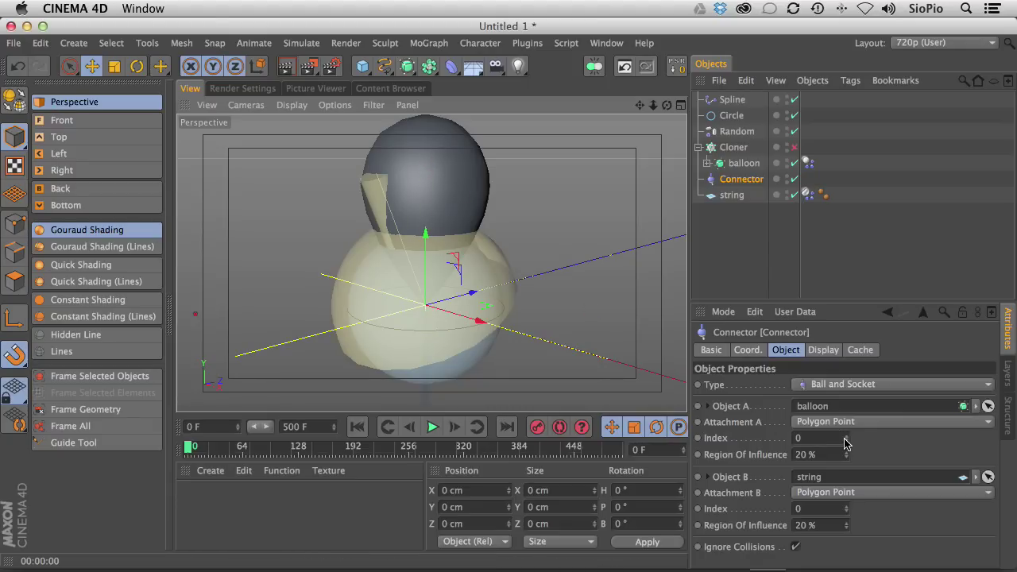
mouse_move(847, 442)
mouse_down()
mouse_move(847, 475)
mouse_move(844, 449)
mouse_up()
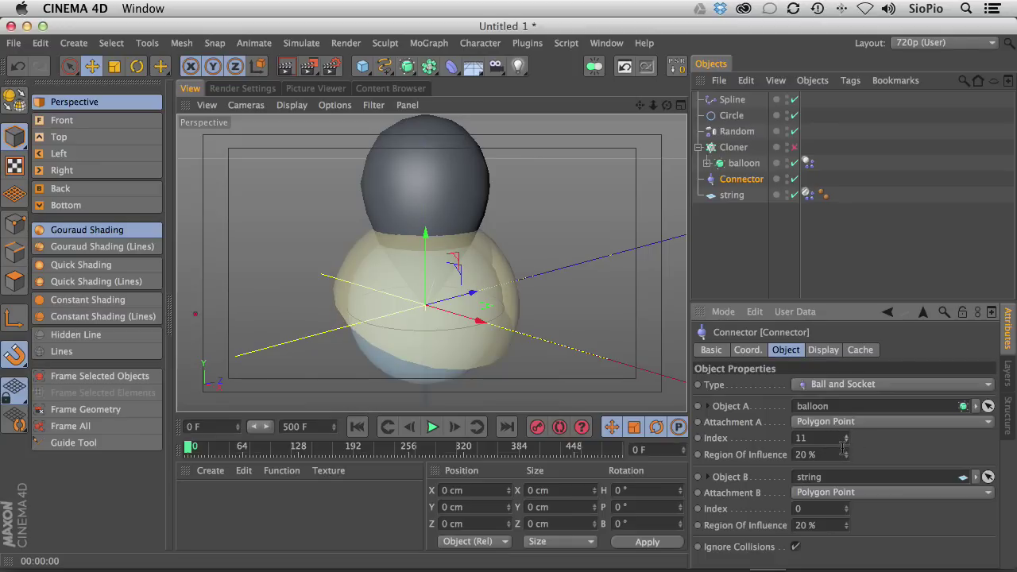
click(846, 436)
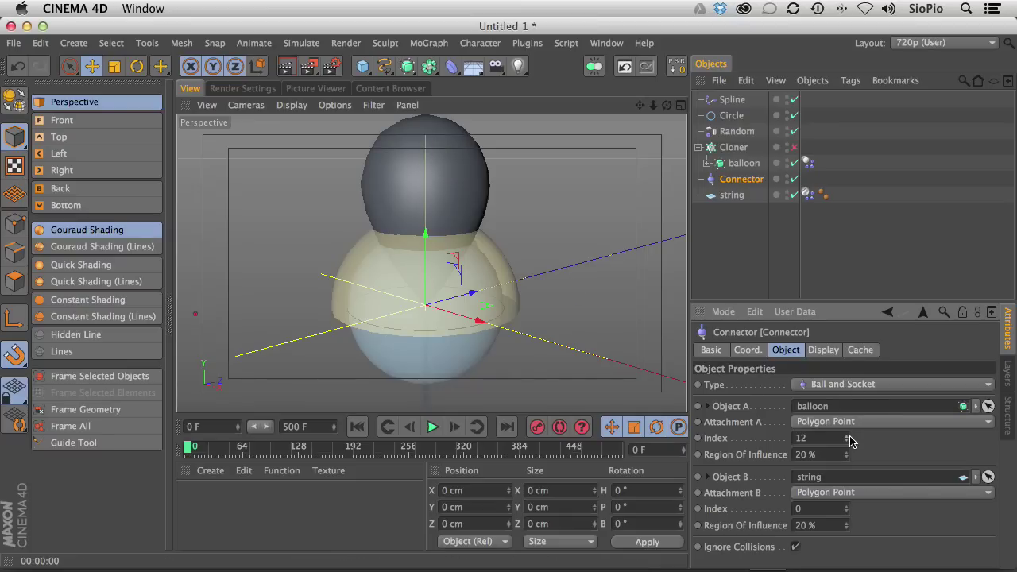
drag(847, 443, 847, 442)
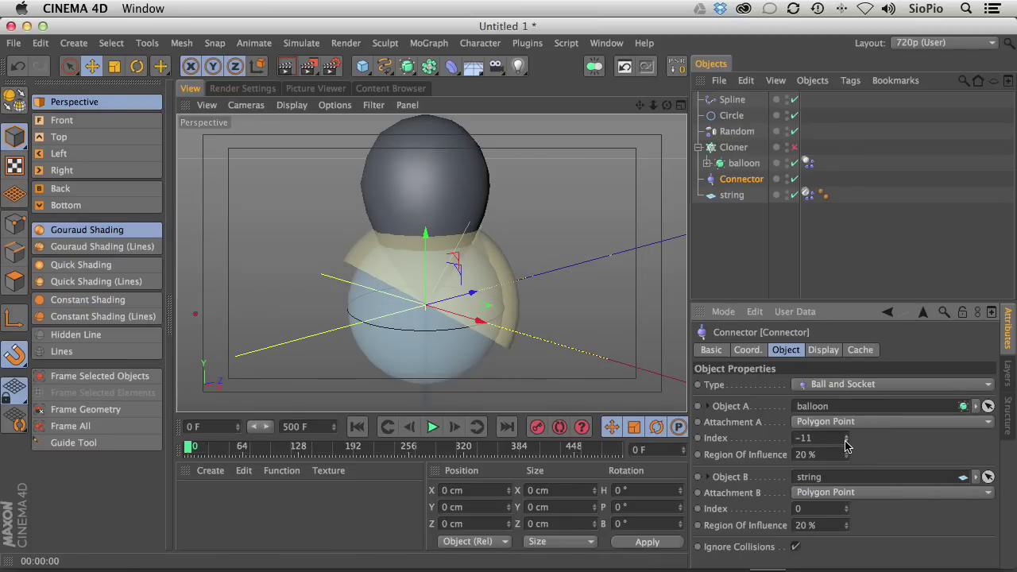
Assign the Sphere inside the balloon as Object A of the Connector
click(707, 163)
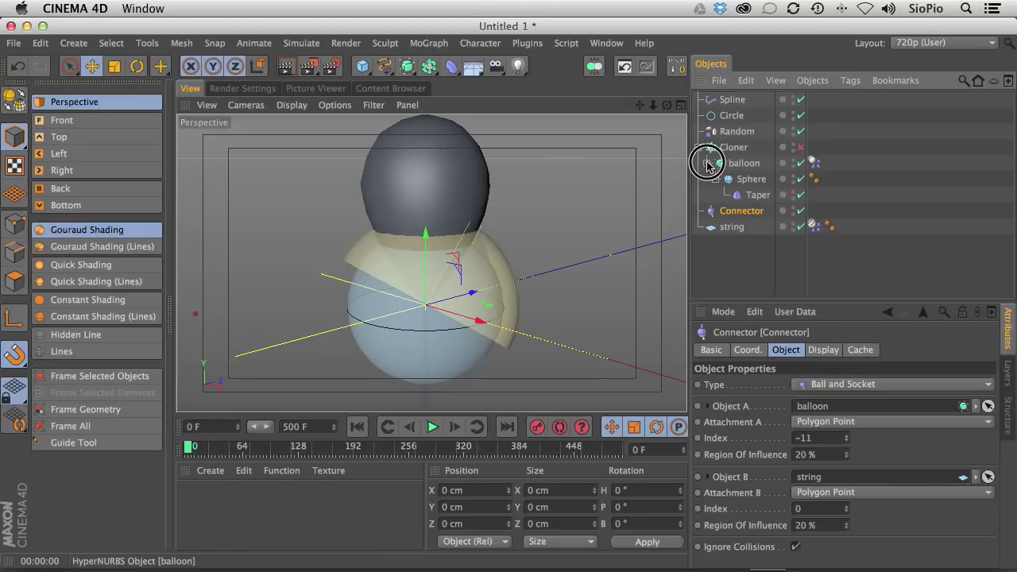
click(741, 181)
drag(741, 181, 811, 408)
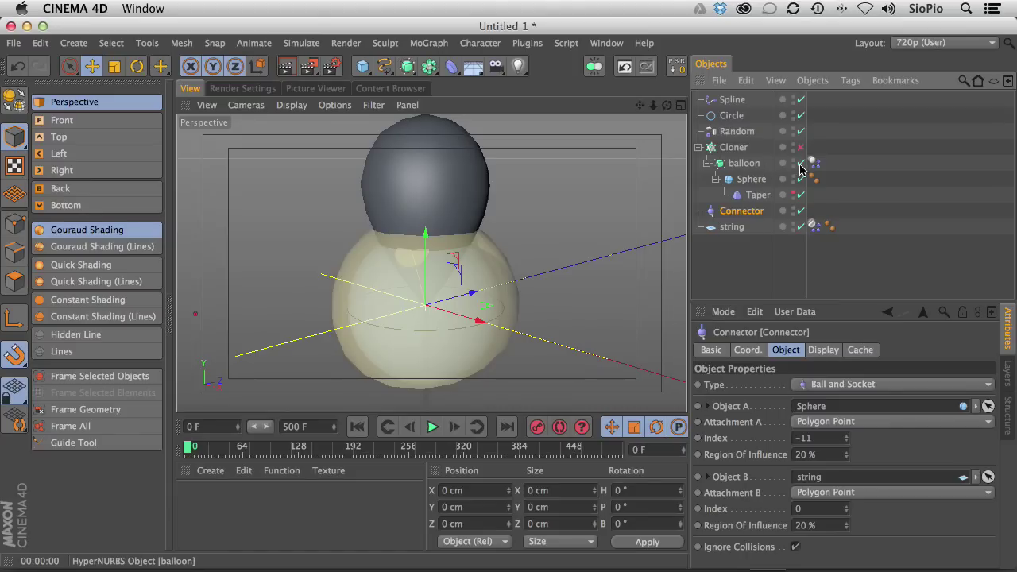
Show the scene in Hidden Line shading, disable the balloon's HyperNURBS, set the Attachment A index to -15 and inspect the balloon's tip
click(89, 334)
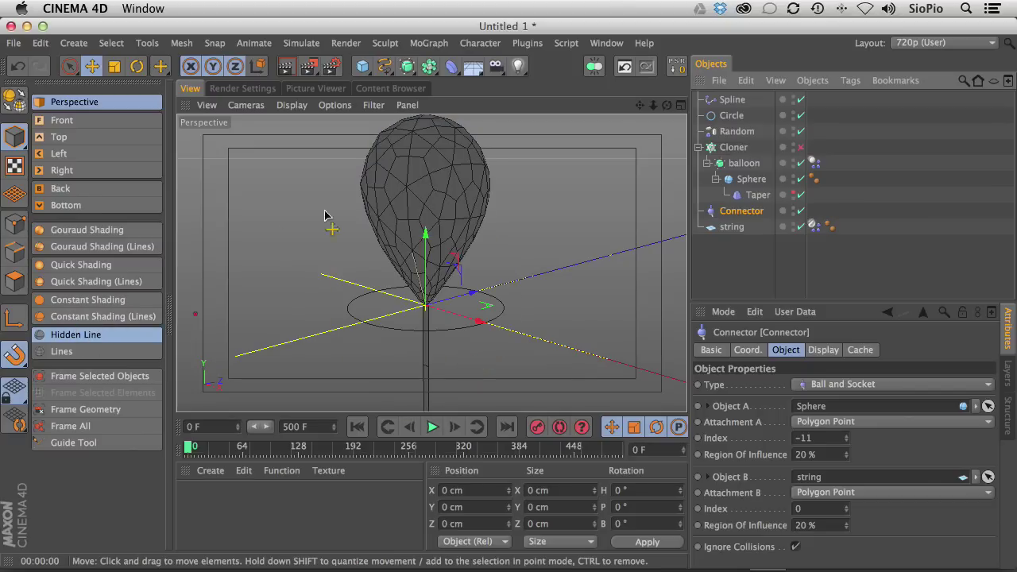
click(801, 163)
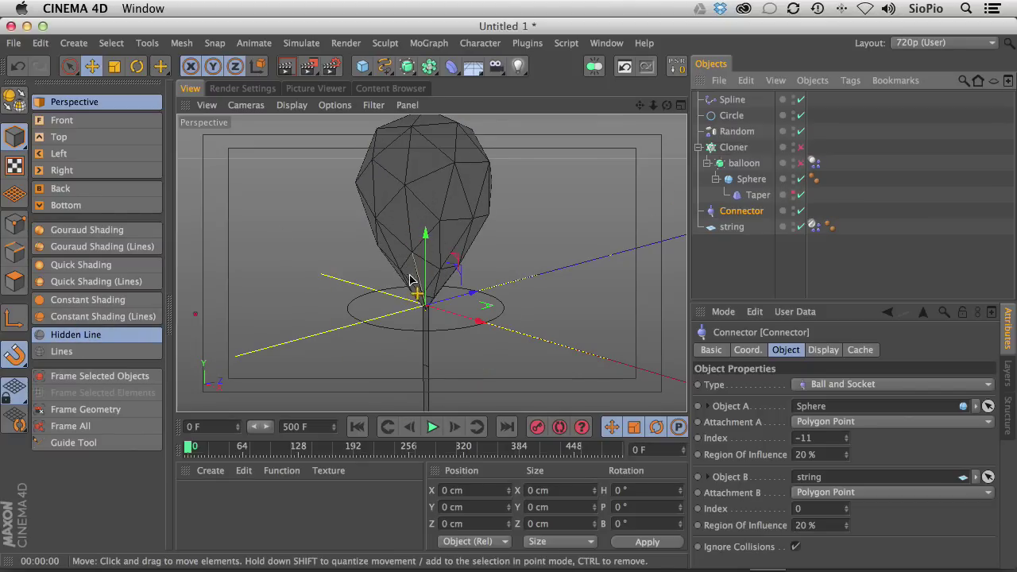
drag(848, 442, 848, 448)
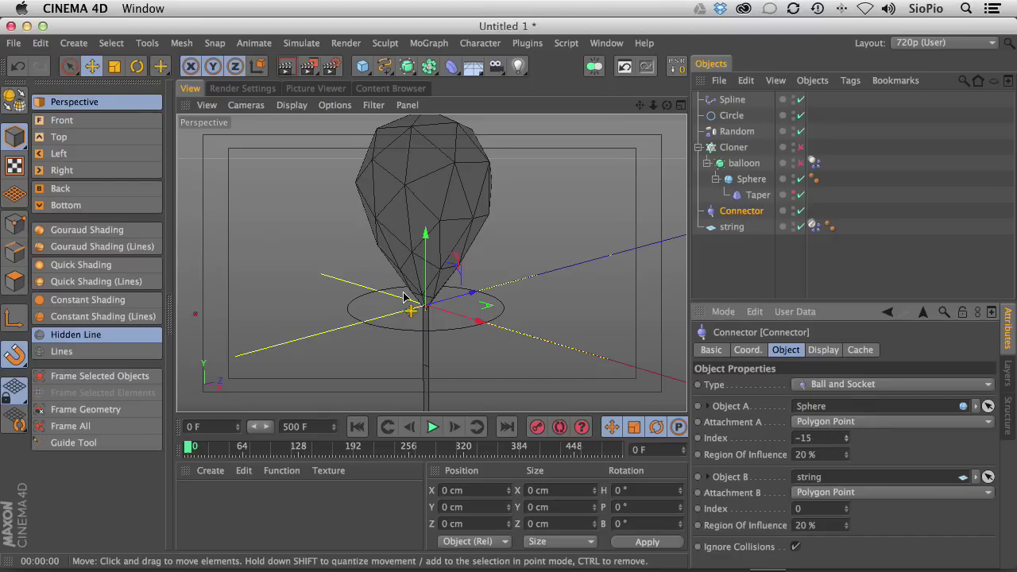
alt+right_drag(410, 292, 497, 318)
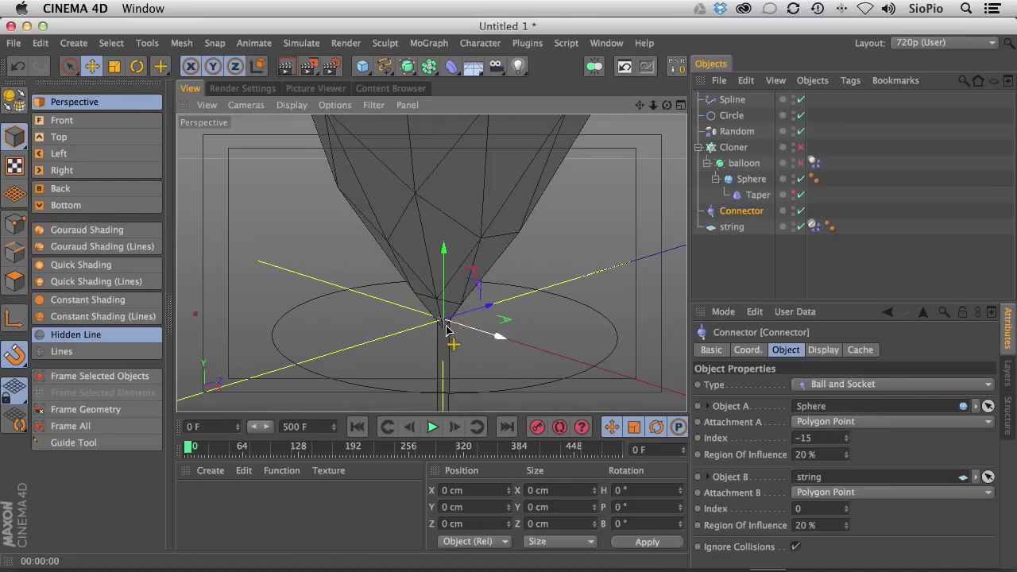
alt+drag(448, 327, 382, 275)
alt+right_drag(448, 319, 617, 279)
alt+drag(429, 368, 374, 334)
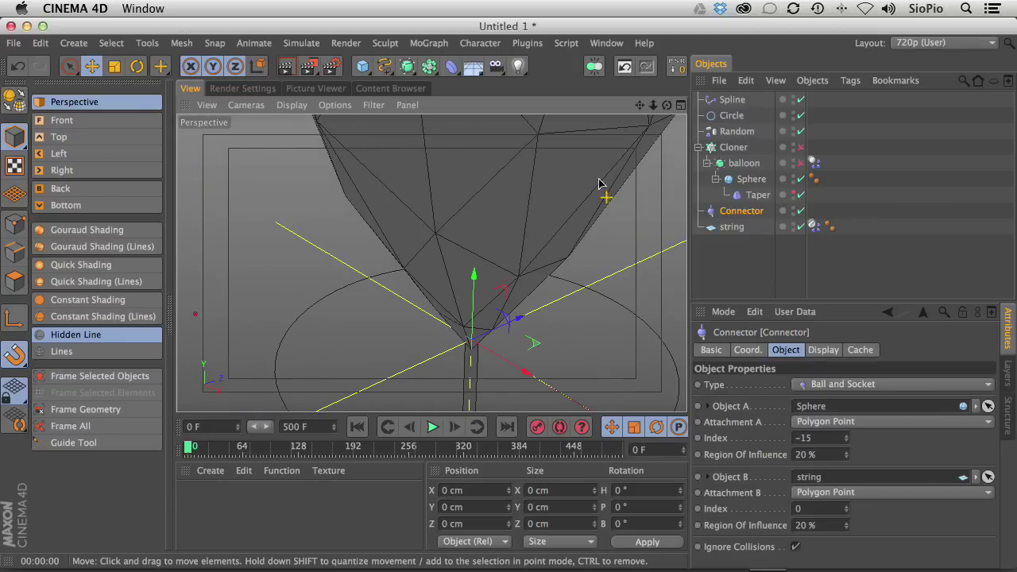
Re-enable the balloon's HyperNURBS, return the viewport to Gouraud Shading and collapse the balloon hierarchy
click(800, 163)
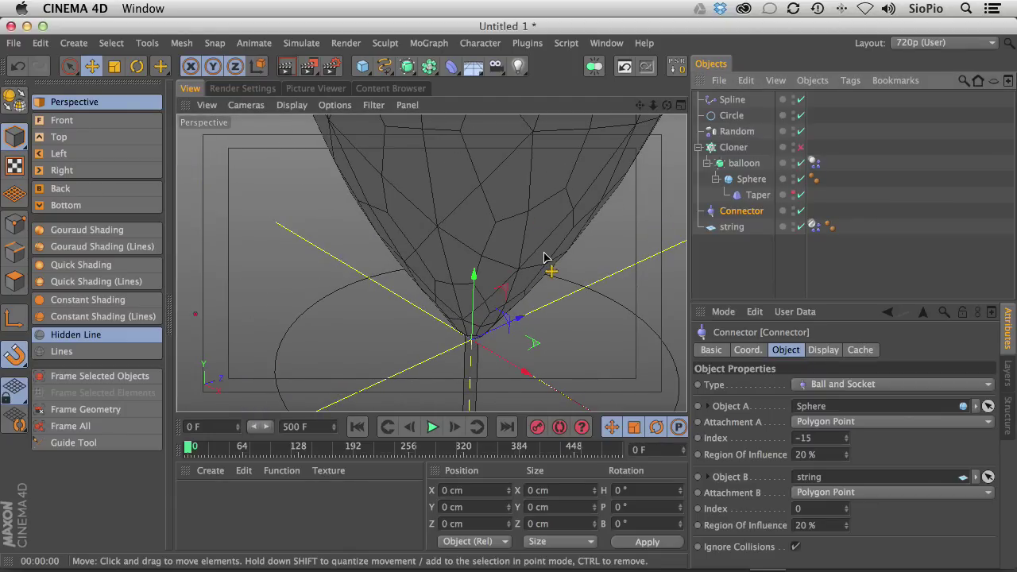
alt+right_drag(544, 258, 313, 281)
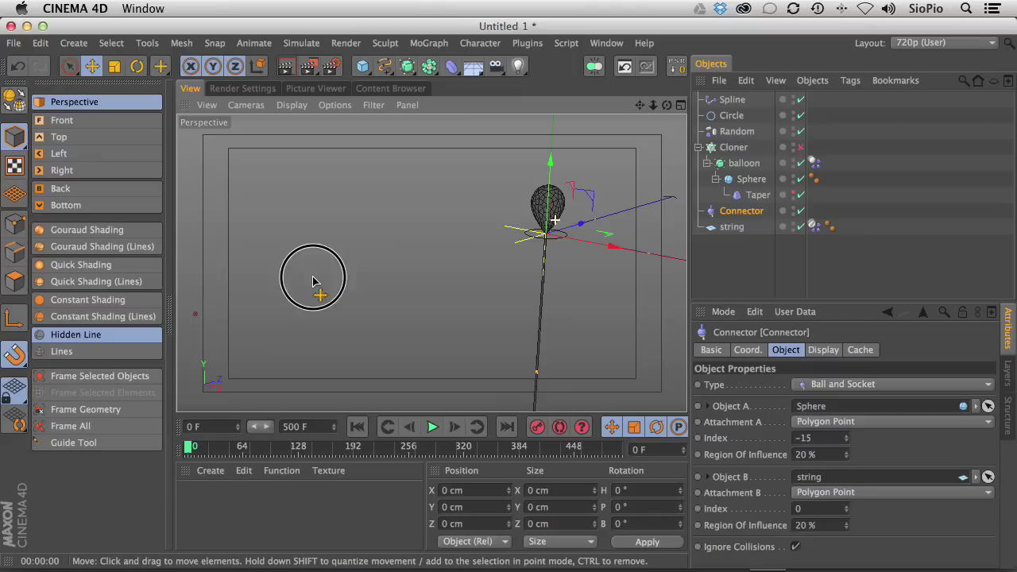
alt+middle_drag(531, 219, 479, 204)
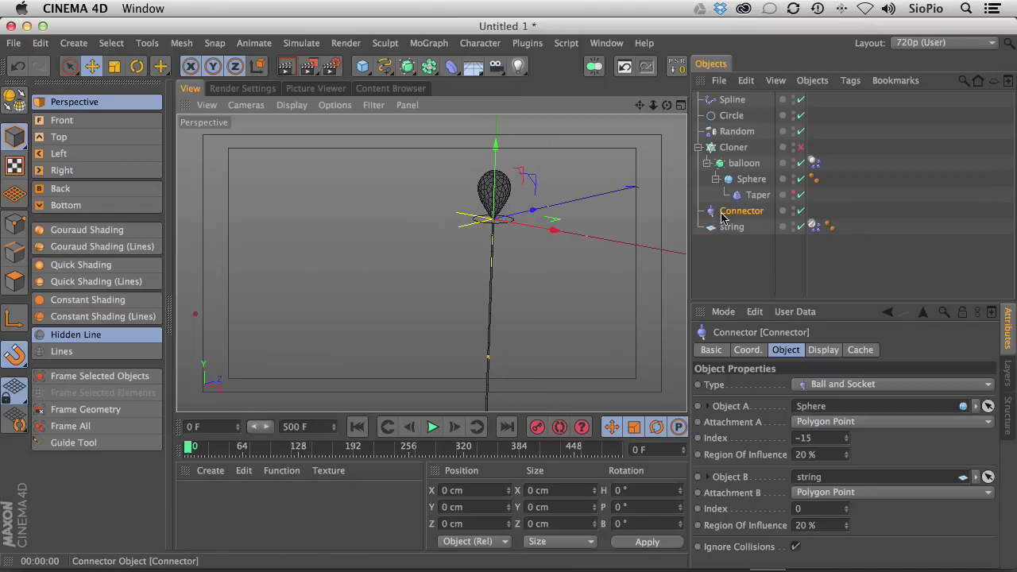
click(102, 231)
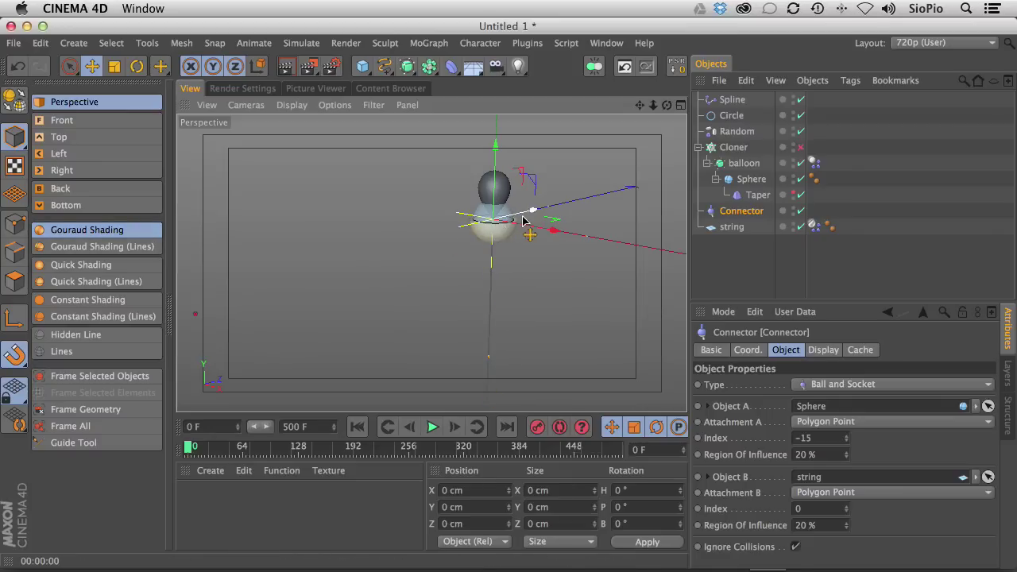
click(707, 163)
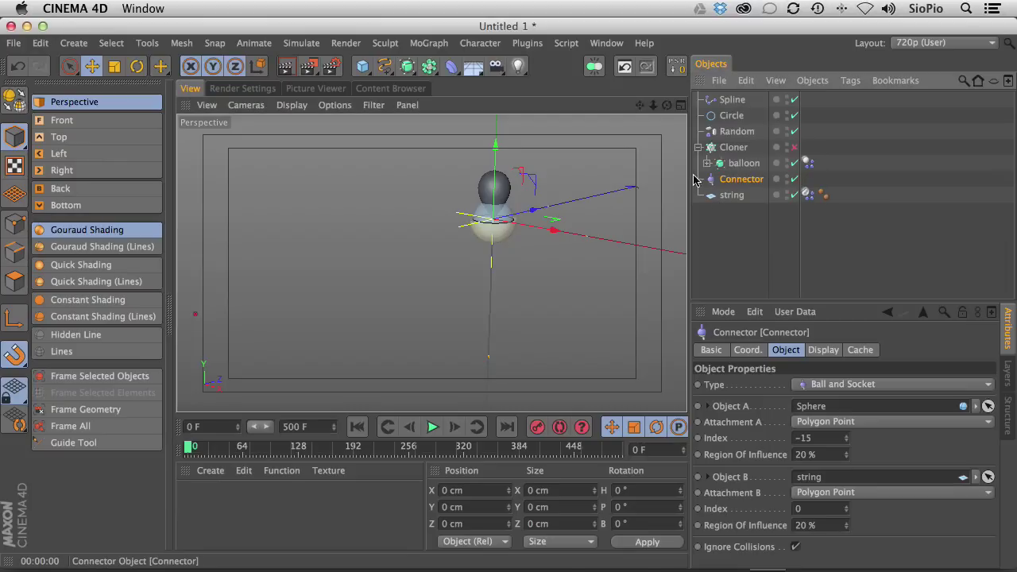
Group the balloon, Connector and string under a new Null object and place the Null inside the Cloner
drag(362, 66, 390, 88)
drag(731, 181, 735, 126)
drag(733, 213, 734, 163)
click(701, 100)
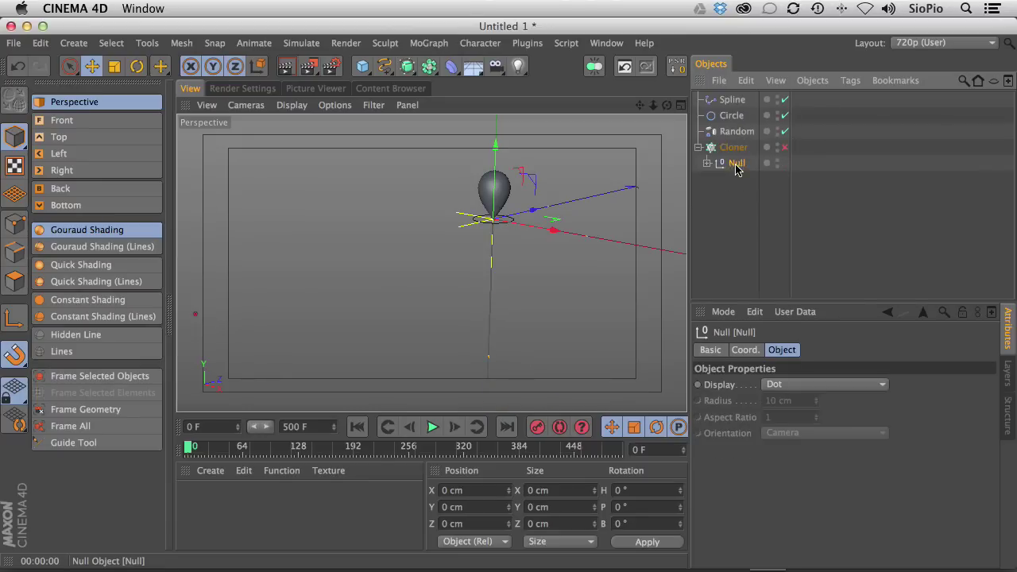
Enable the Cloner and play the balloon cluster simulation, stopping it at frame 41
click(785, 148)
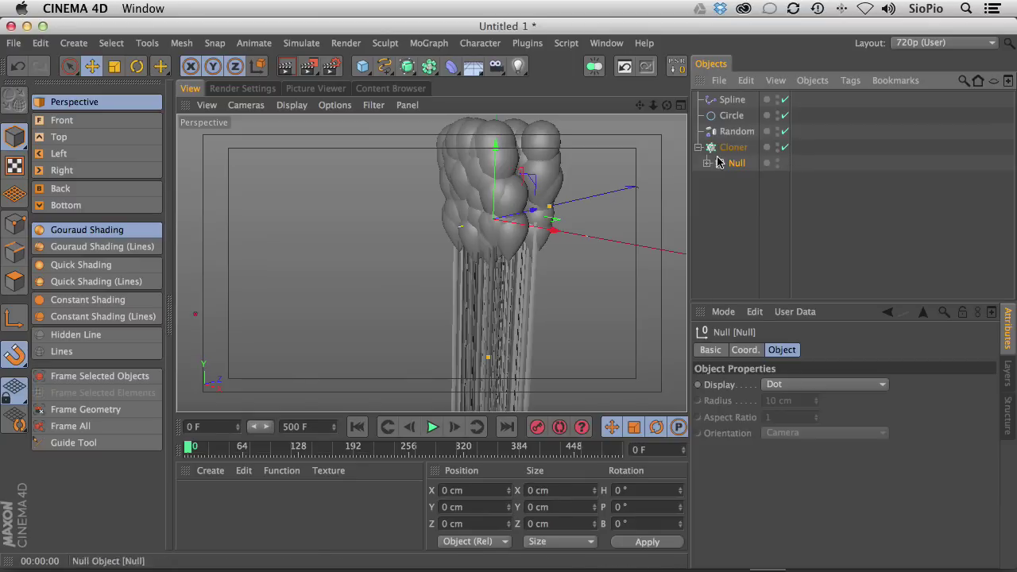
mouse_move(517, 263)
mouse_down()
mouse_move(511, 222)
mouse_move(461, 279)
mouse_move(510, 233)
mouse_move(354, 294)
mouse_move(388, 291)
mouse_move(461, 251)
mouse_move(445, 229)
mouse_move(415, 262)
mouse_move(391, 243)
mouse_move(390, 268)
mouse_move(479, 252)
mouse_move(509, 269)
mouse_move(524, 241)
mouse_move(386, 260)
mouse_move(398, 254)
mouse_up()
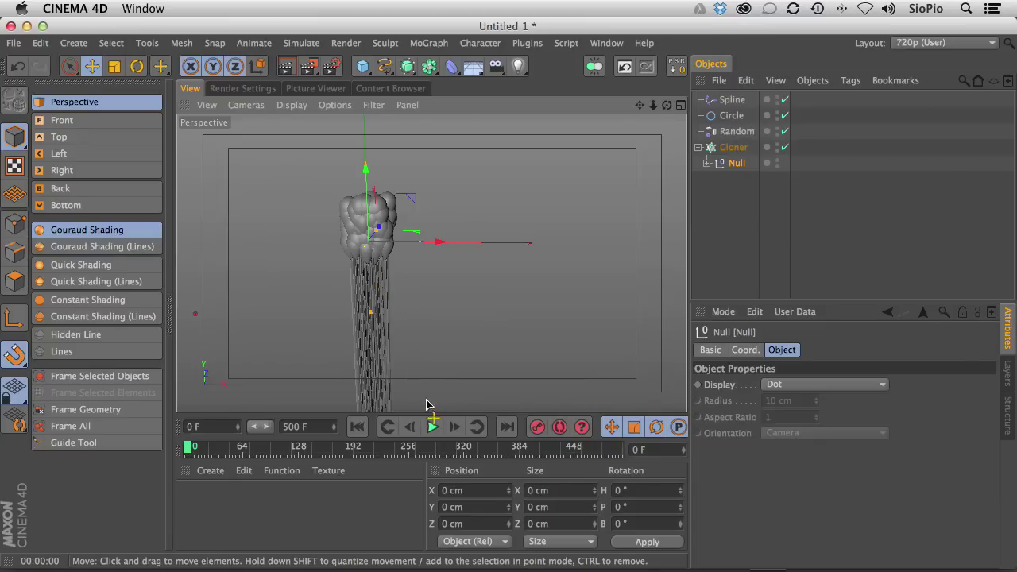
click(433, 428)
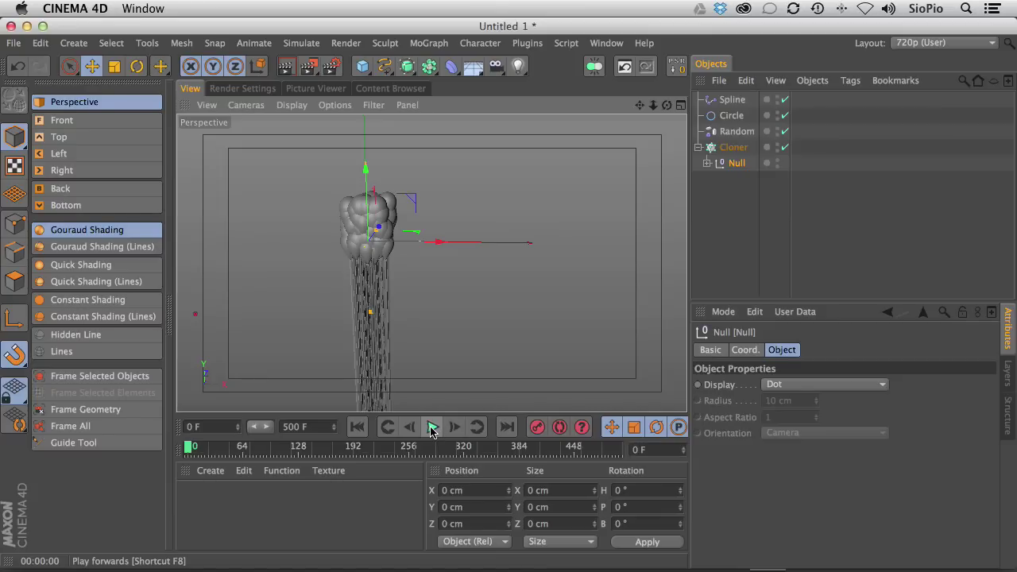
click(433, 428)
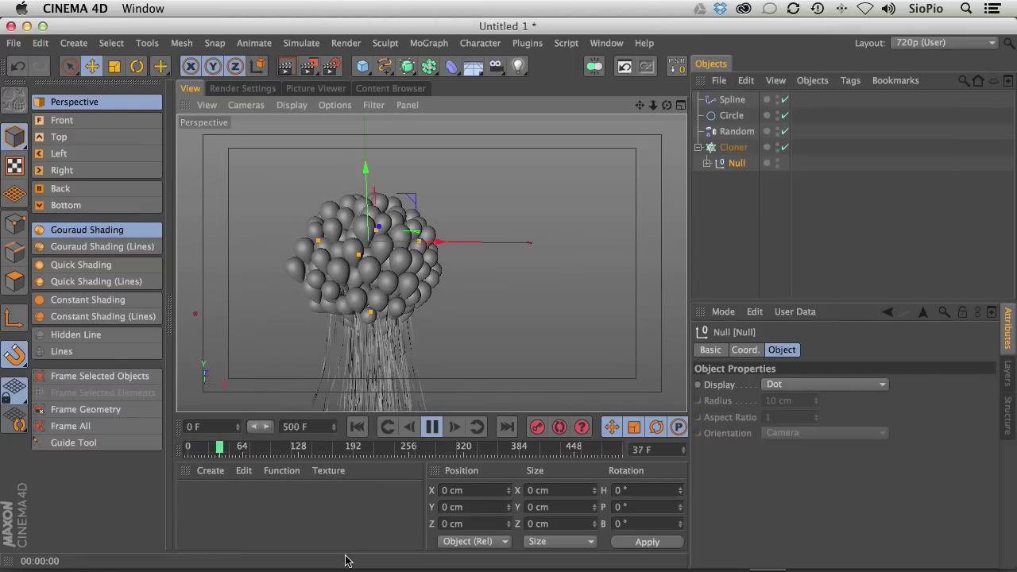
key(F8)
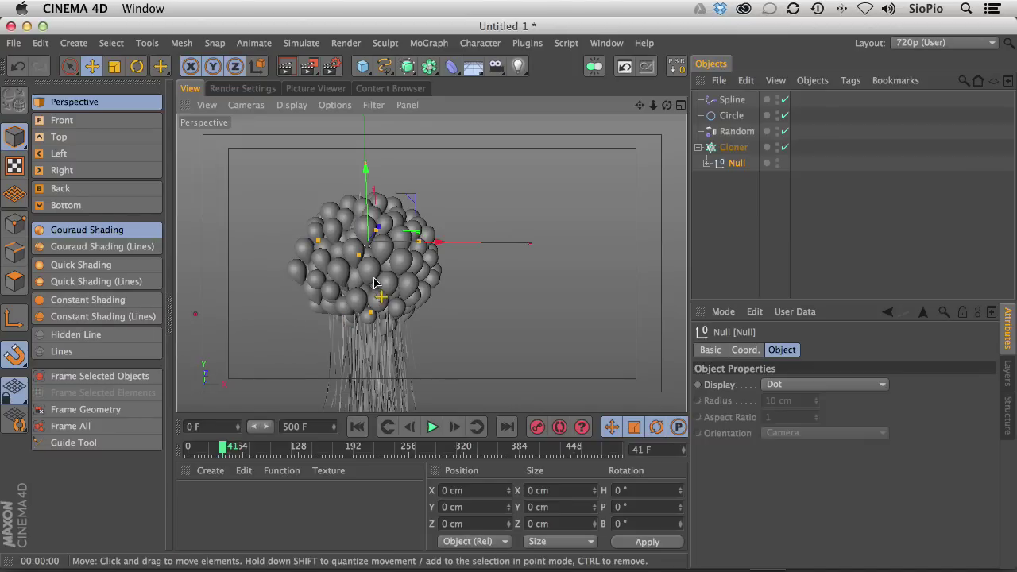
Render viewport previews of the balloon cluster with its strings from two different angles
drag(383, 294, 359, 234)
key(ctrl+r)
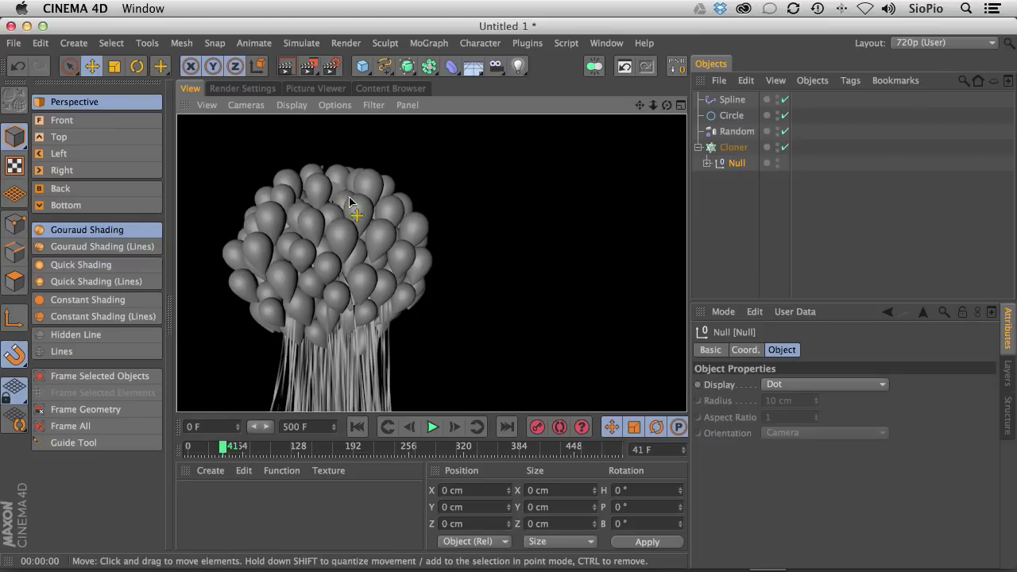
drag(349, 216, 228, 233)
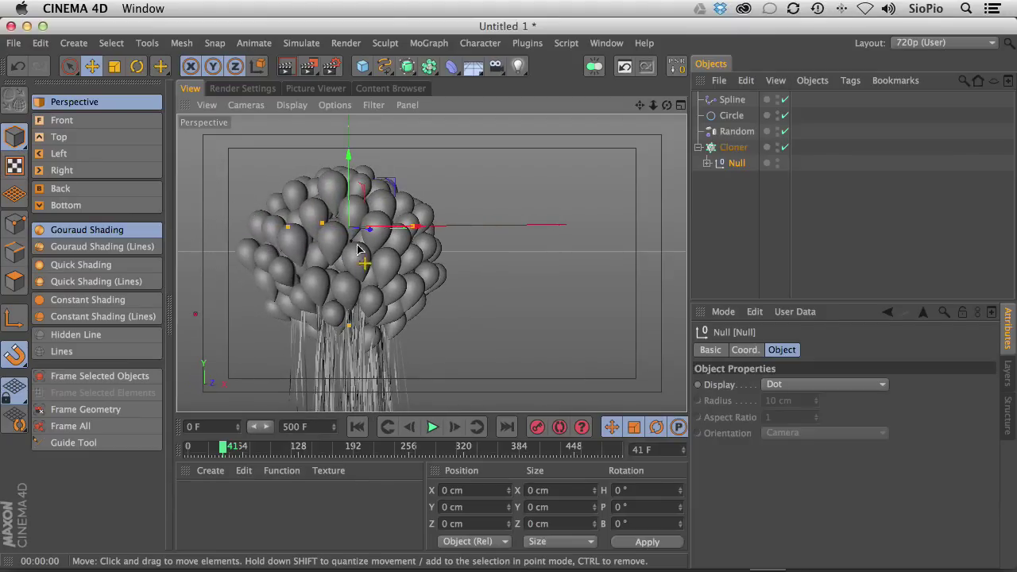
alt+drag(358, 248, 325, 230)
key(ctrl+r)
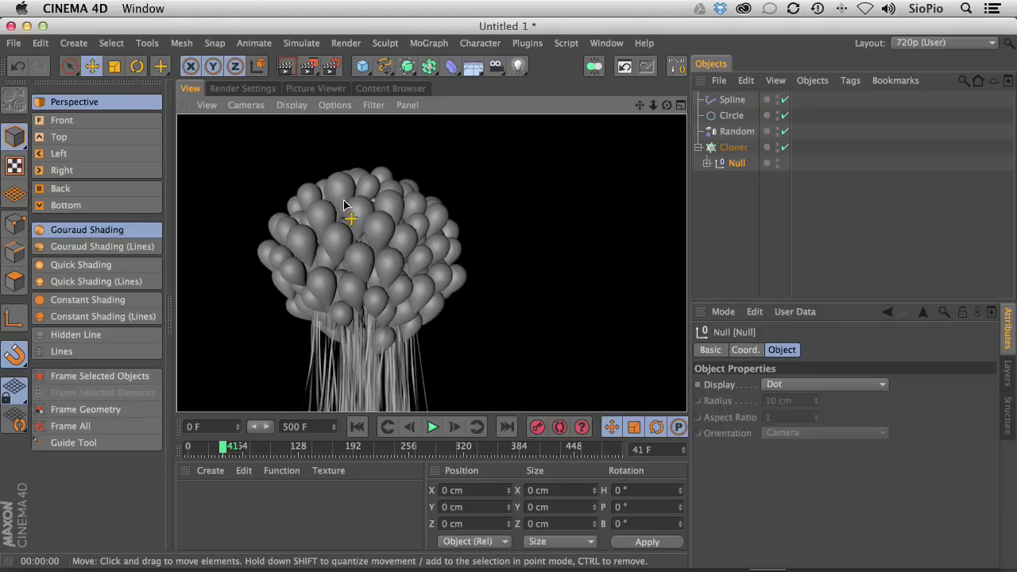
alt+middle_drag(373, 254, 344, 241)
mouse_move(345, 246)
alt+mouse_down()
mouse_move(325, 236)
mouse_move(337, 242)
alt+mouse_up()
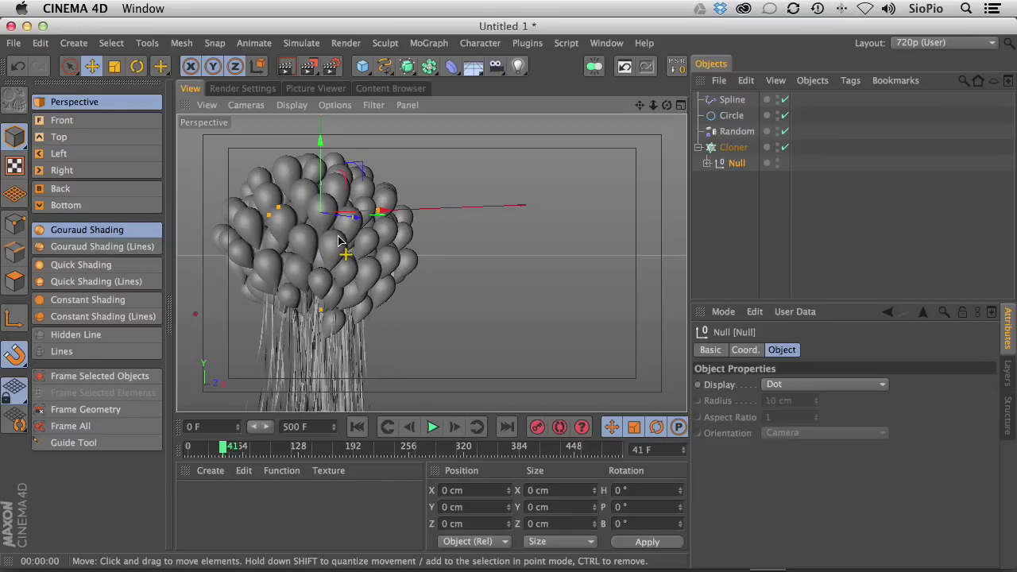
Add a Sky object to the scene and create a new material, opening it for editing
click(340, 243)
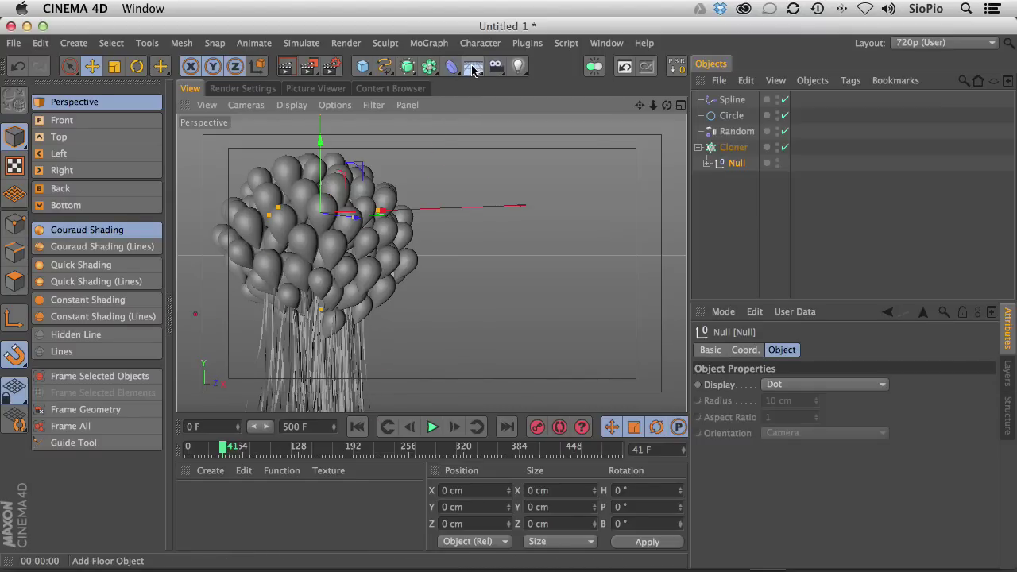
drag(476, 71, 502, 117)
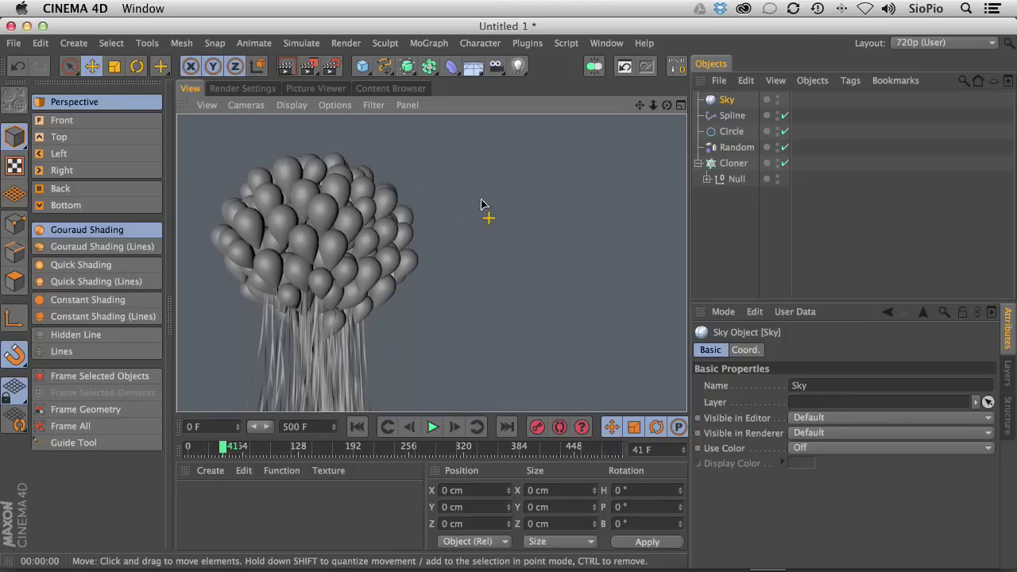
click(194, 502)
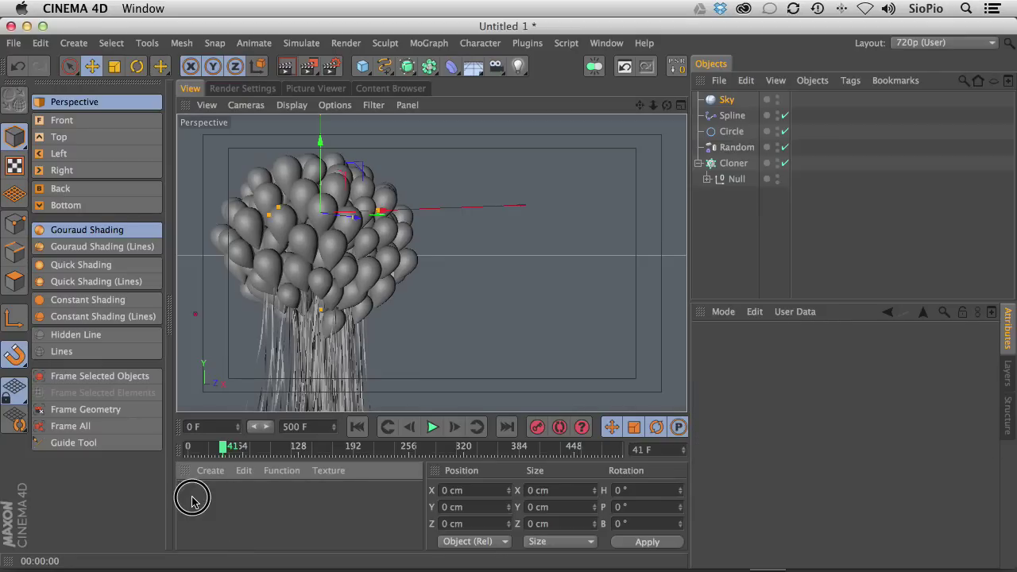
double_click(192, 499)
double_click(189, 497)
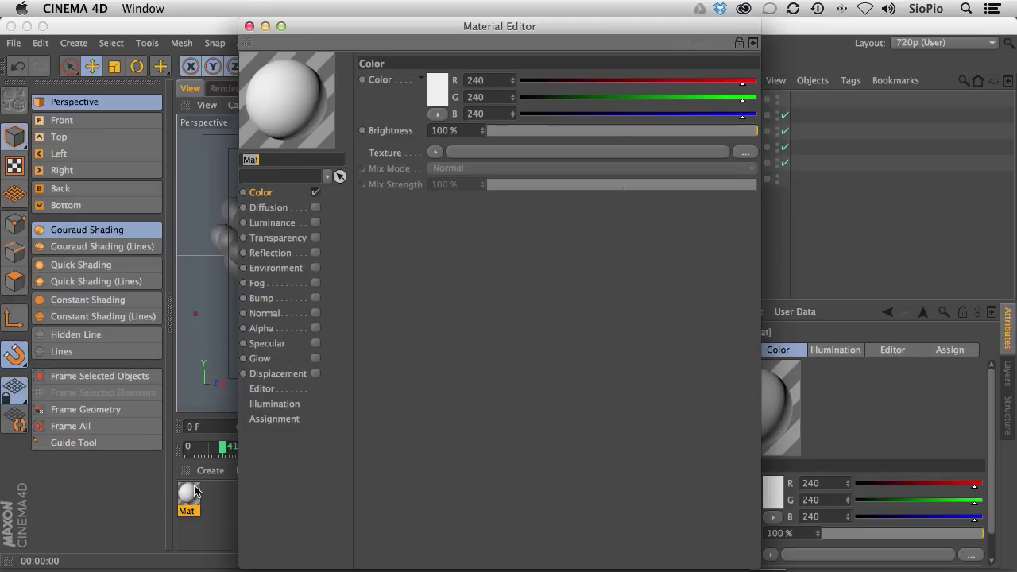
Switch the material from the Color channel to Luminance and load a Gradient of type 2D - V as its texture
drag(326, 31, 458, 29)
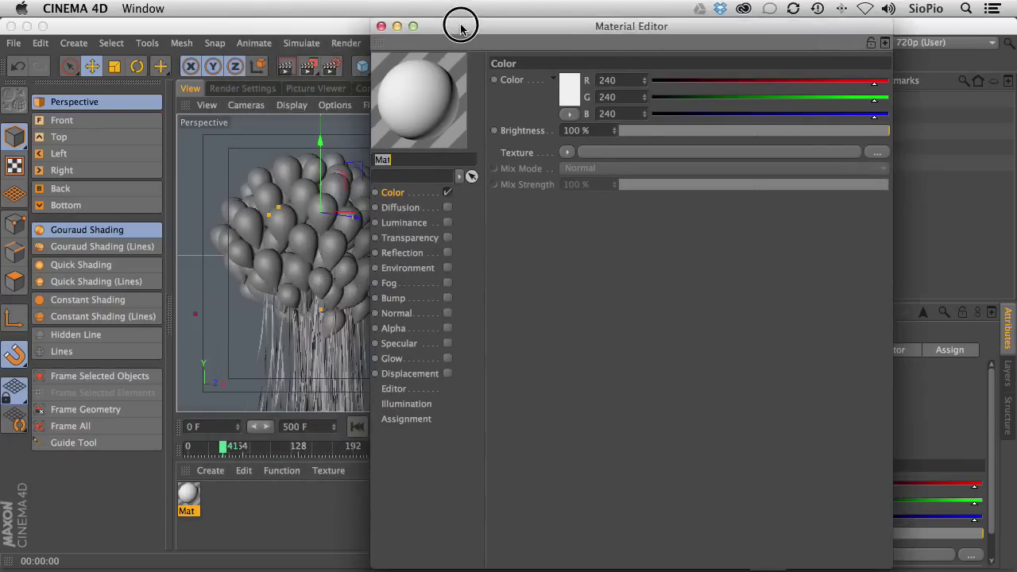
click(450, 193)
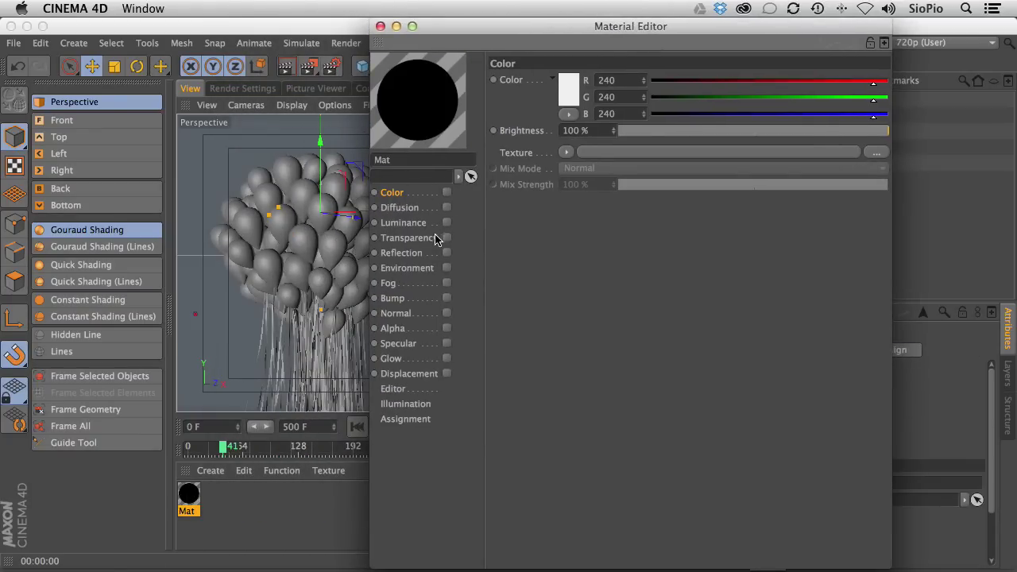
click(447, 224)
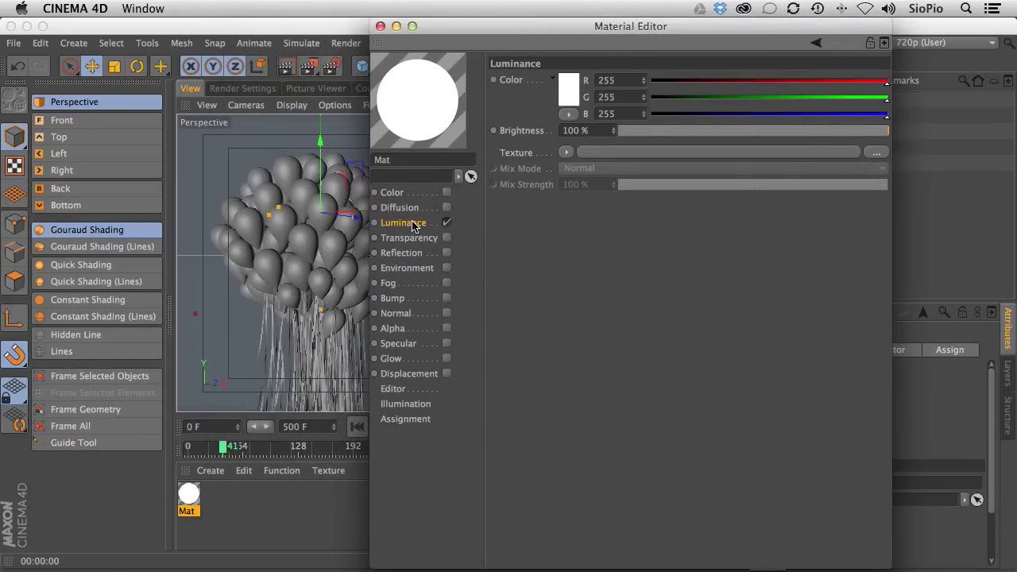
click(566, 154)
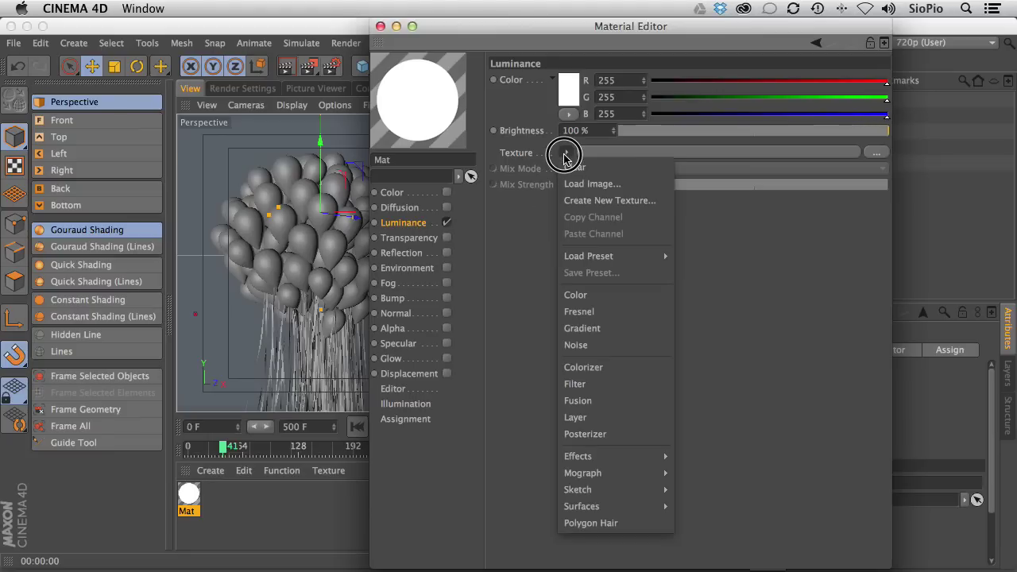
drag(565, 156, 569, 329)
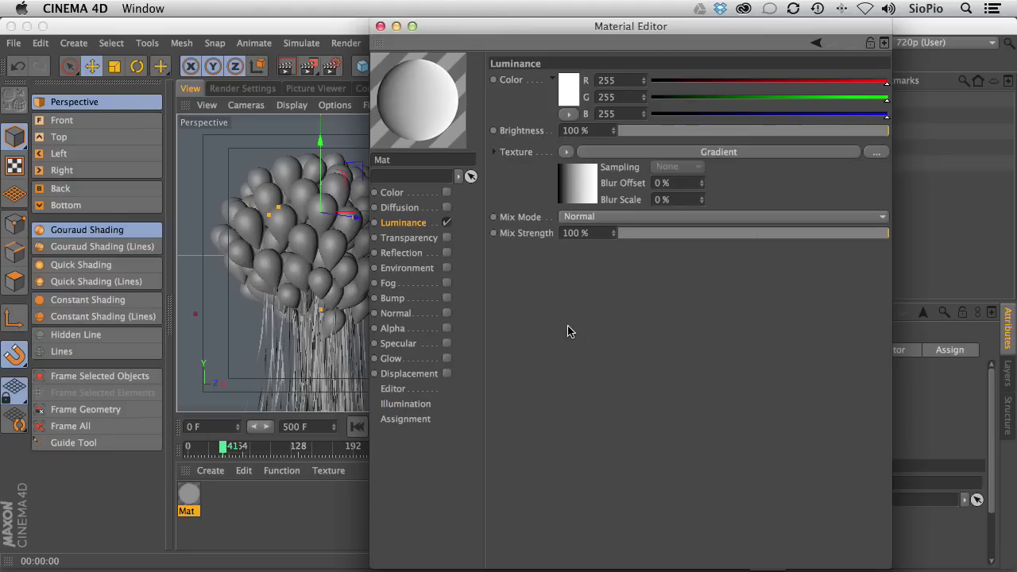
click(572, 189)
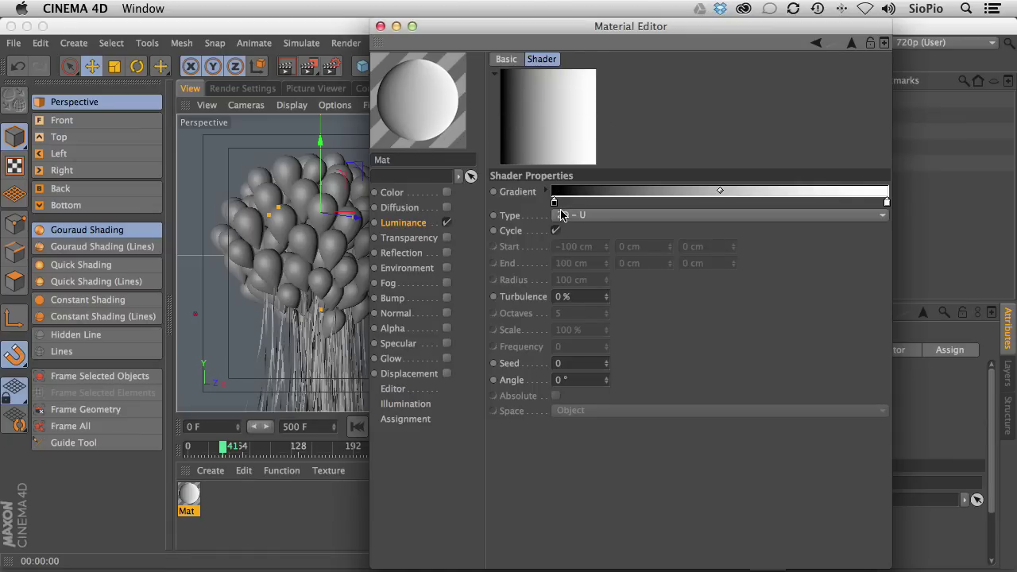
click(585, 217)
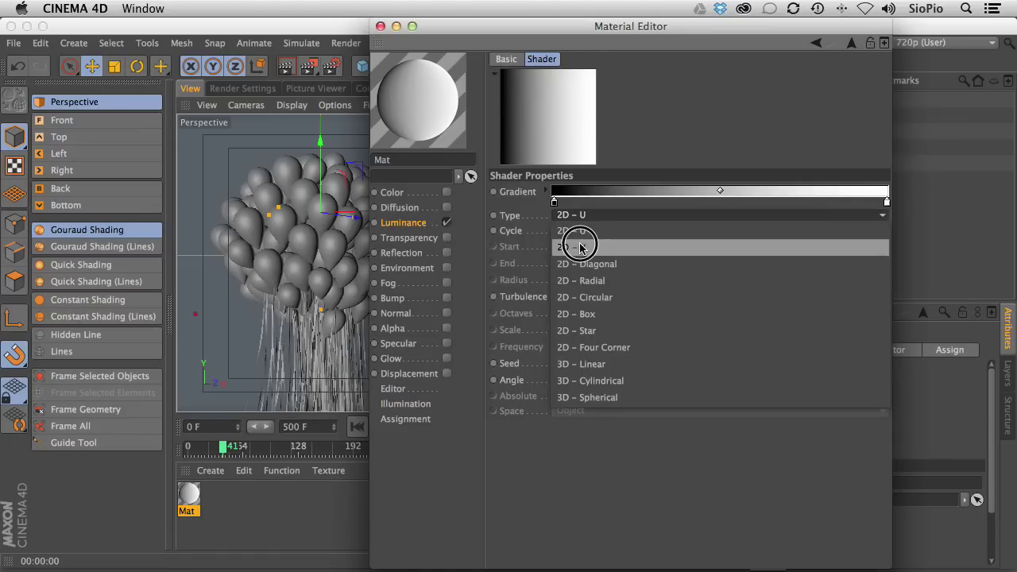
click(582, 227)
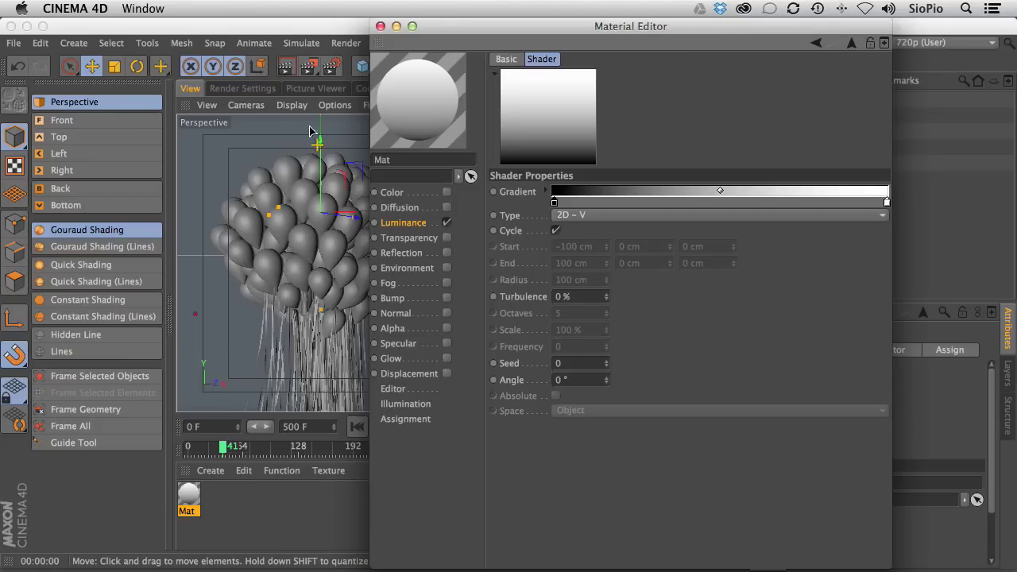
Set the gradient's black knot to a pale cyan with RGB 178, 255, 248
double_click(554, 202)
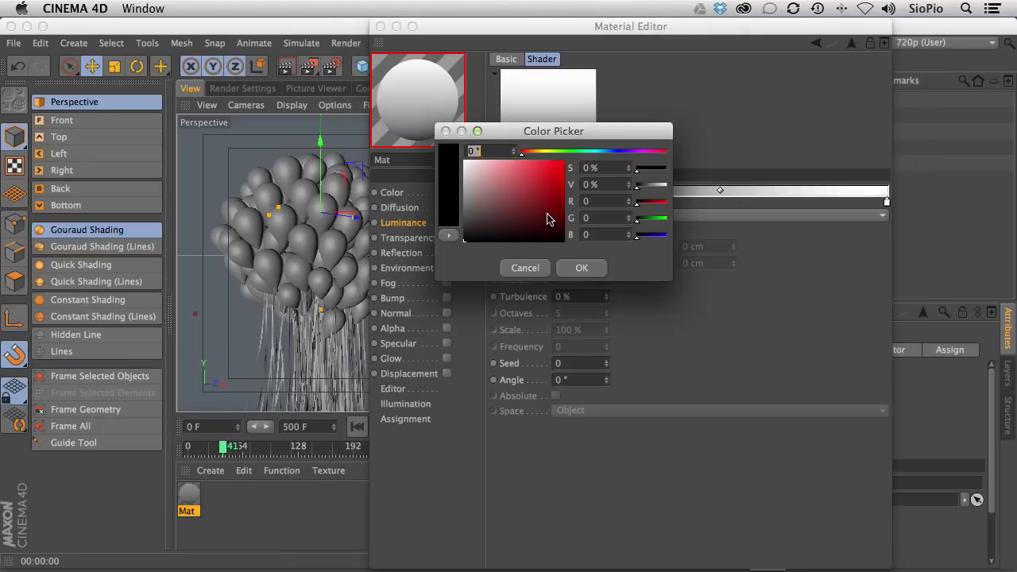
click(593, 152)
click(505, 159)
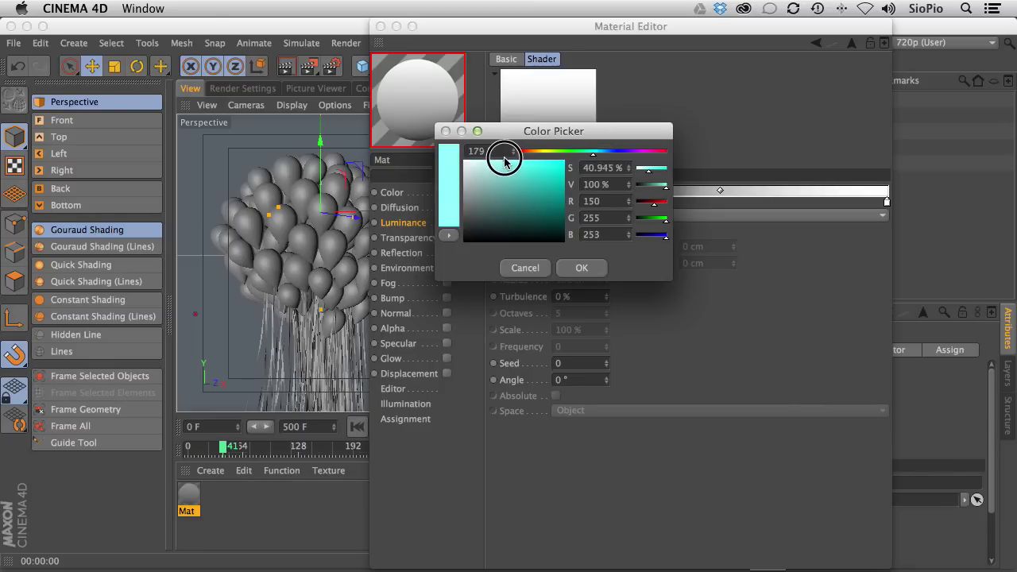
drag(504, 159, 495, 163)
click(591, 152)
click(592, 152)
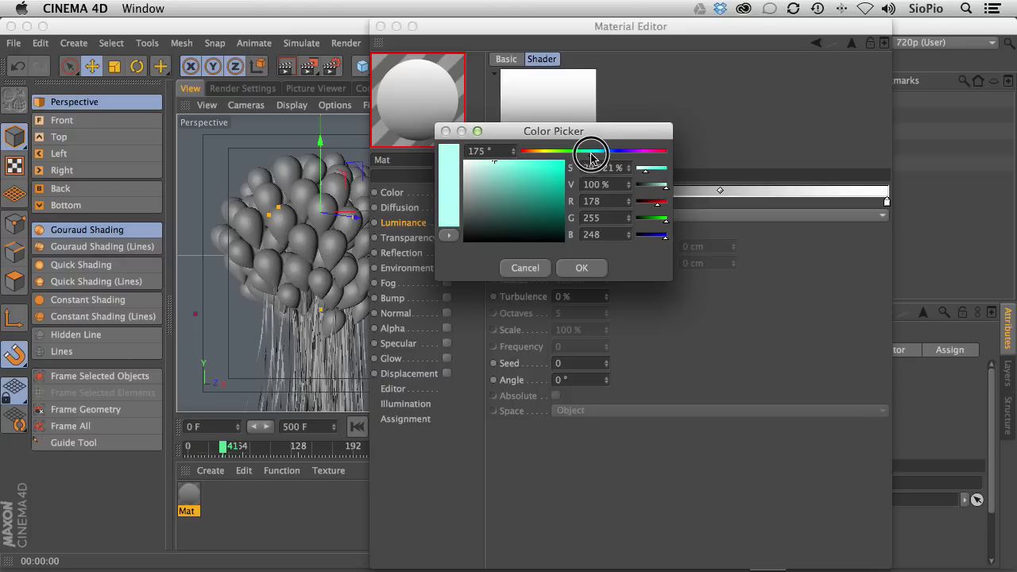
click(580, 268)
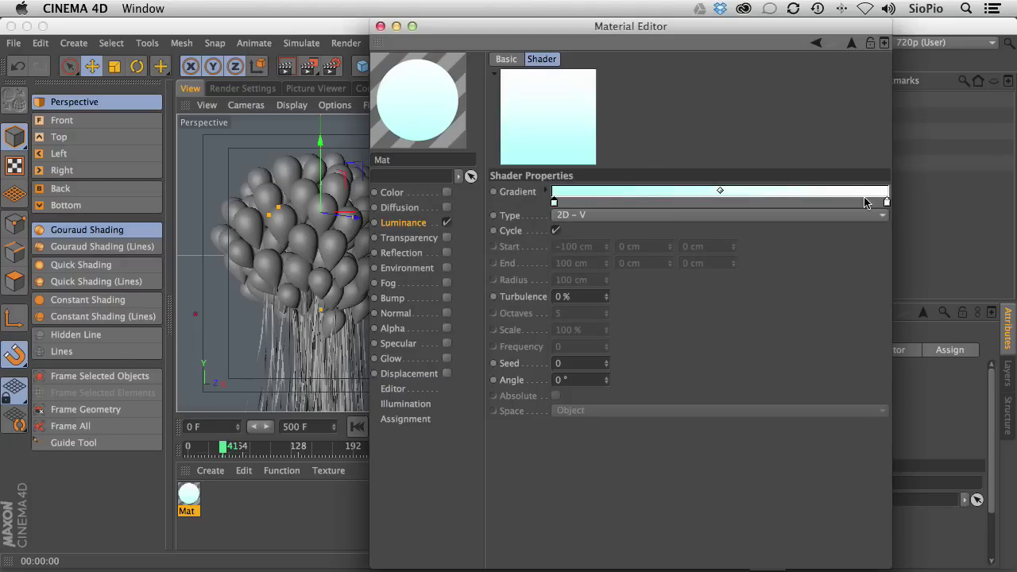
Set the gradient's white knot to blue with RGB 45, 115, 190 and apply the finished material to the Sky
double_click(887, 203)
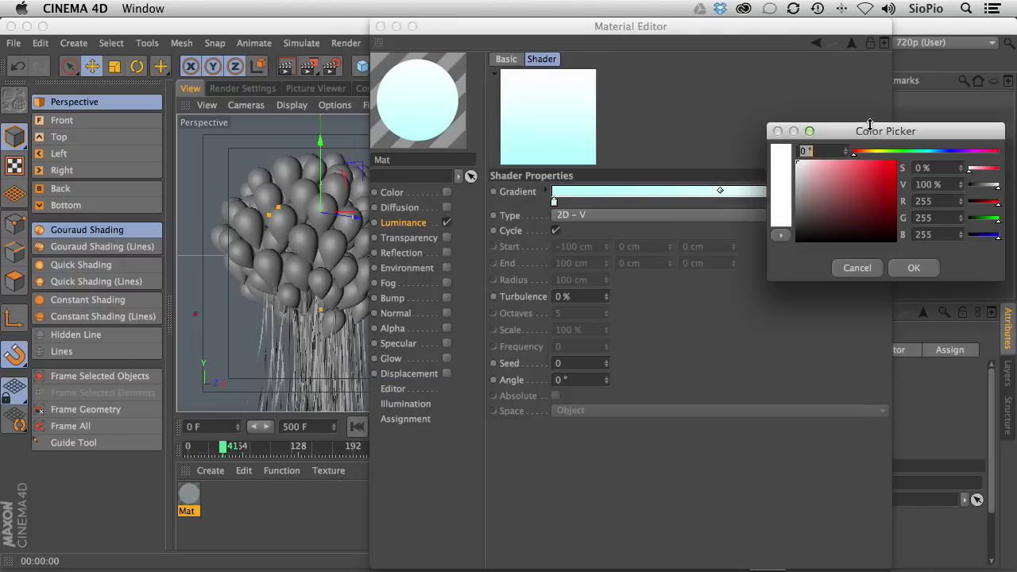
drag(843, 134, 687, 100)
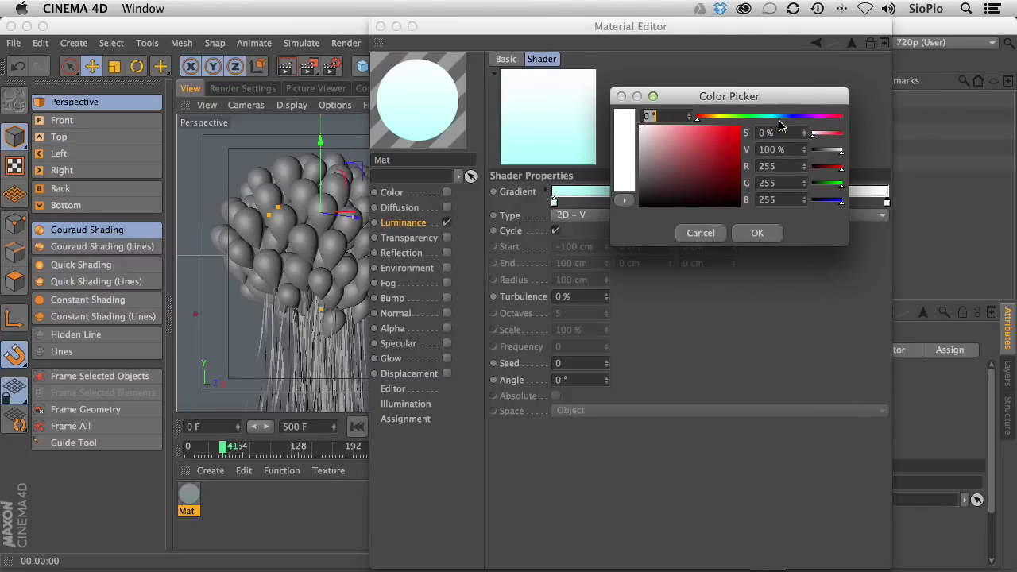
drag(779, 119, 782, 117)
click(701, 146)
drag(700, 145, 716, 145)
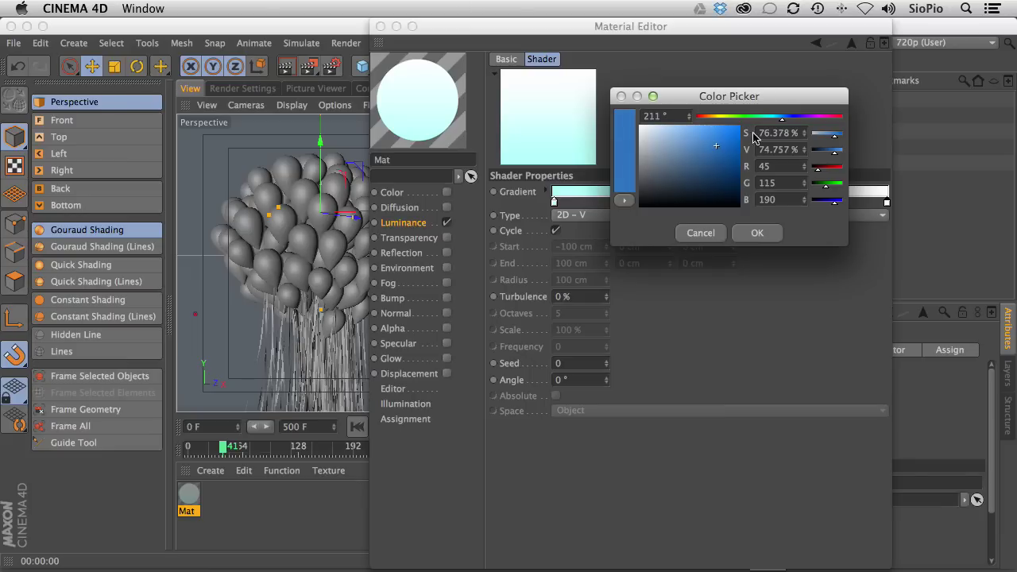
click(754, 233)
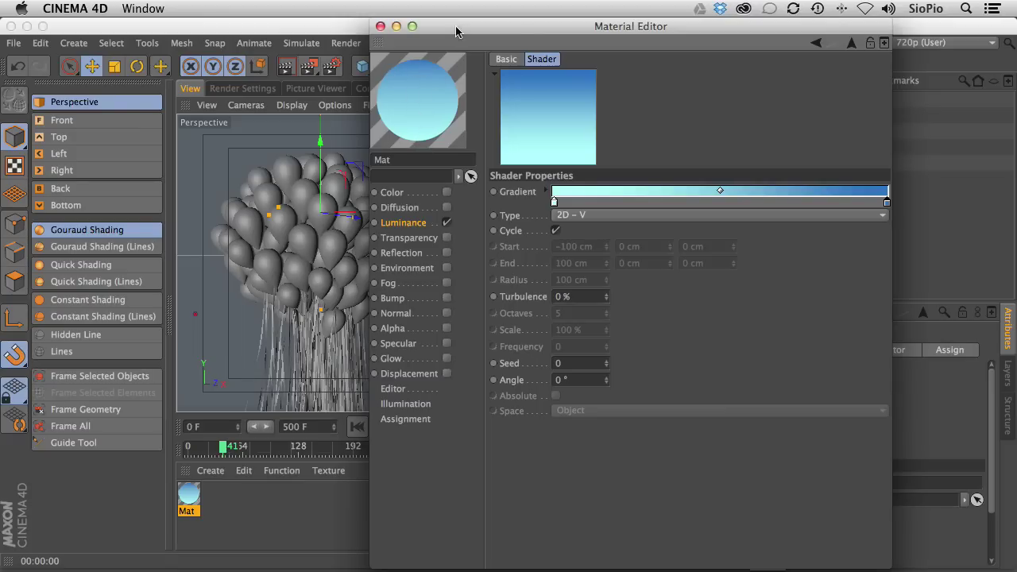
click(381, 26)
drag(188, 495, 720, 100)
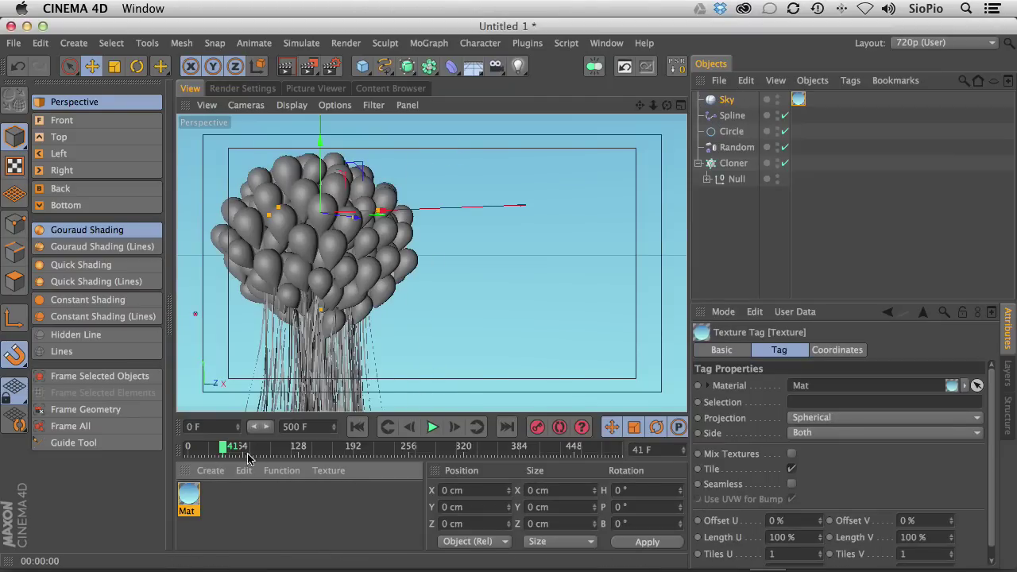
Tighten the sky material's gradient, moving the cyan knot to about a quarter and the blue knot to about two thirds of its length
click(189, 499)
double_click(190, 499)
drag(415, 34, 677, 33)
click(709, 194)
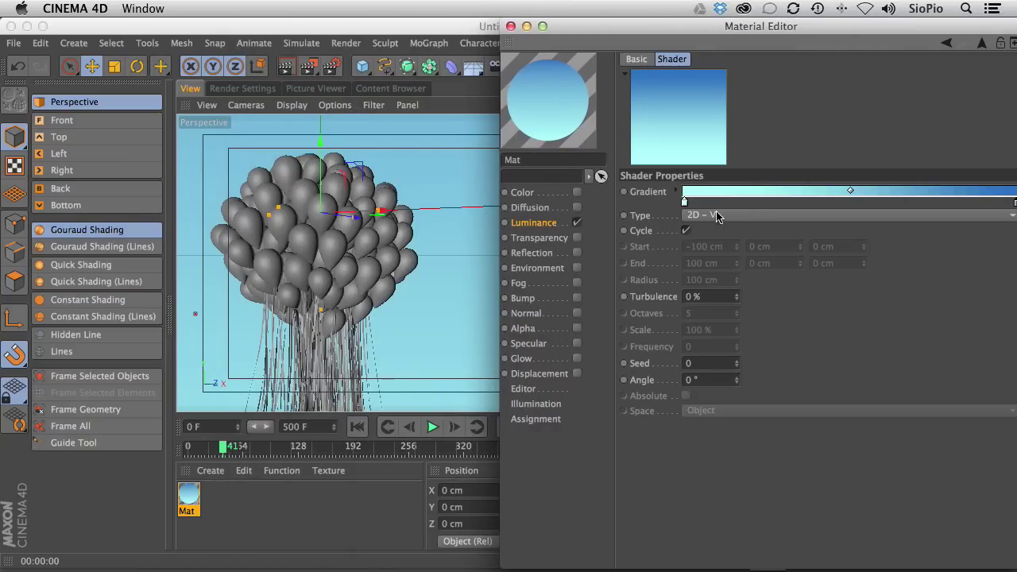
drag(686, 202, 761, 203)
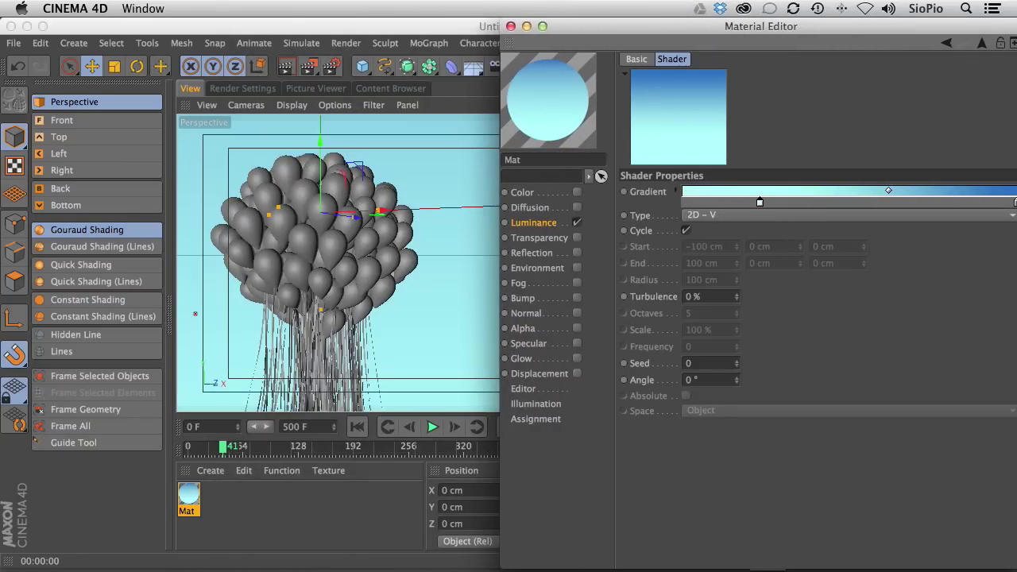
drag(1015, 204, 951, 202)
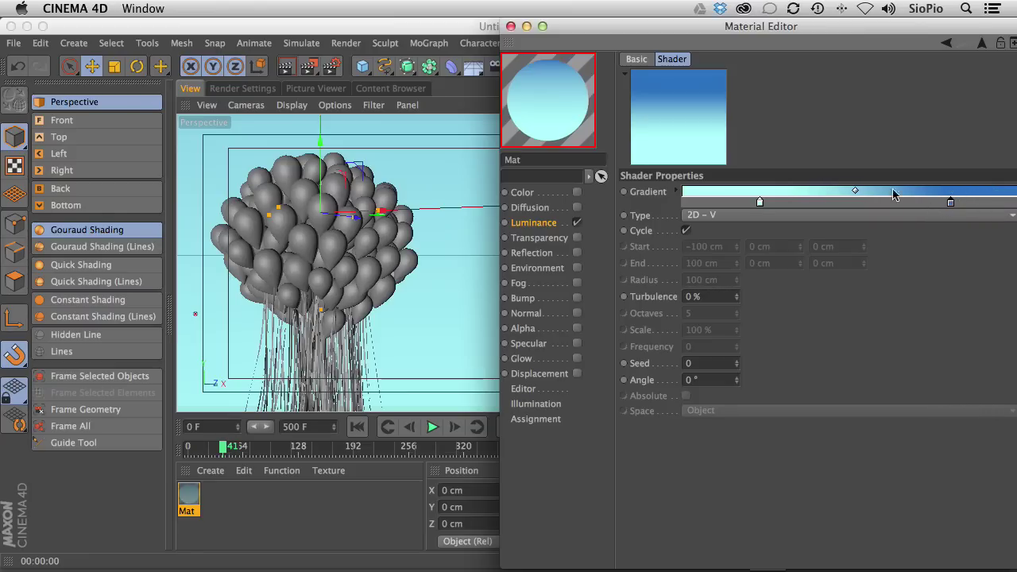
drag(695, 27, 682, 26)
drag(938, 202, 924, 202)
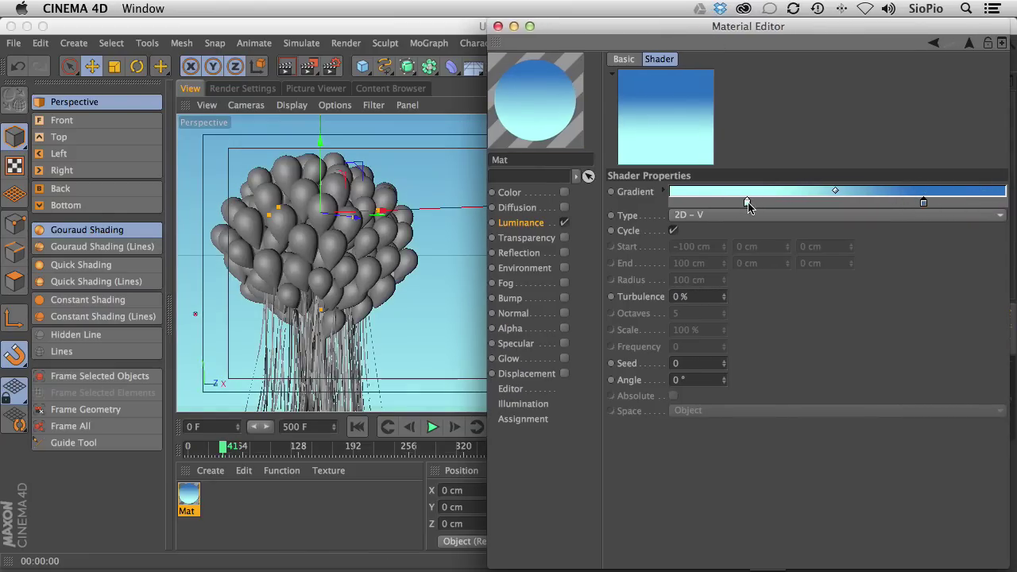
drag(747, 202, 778, 204)
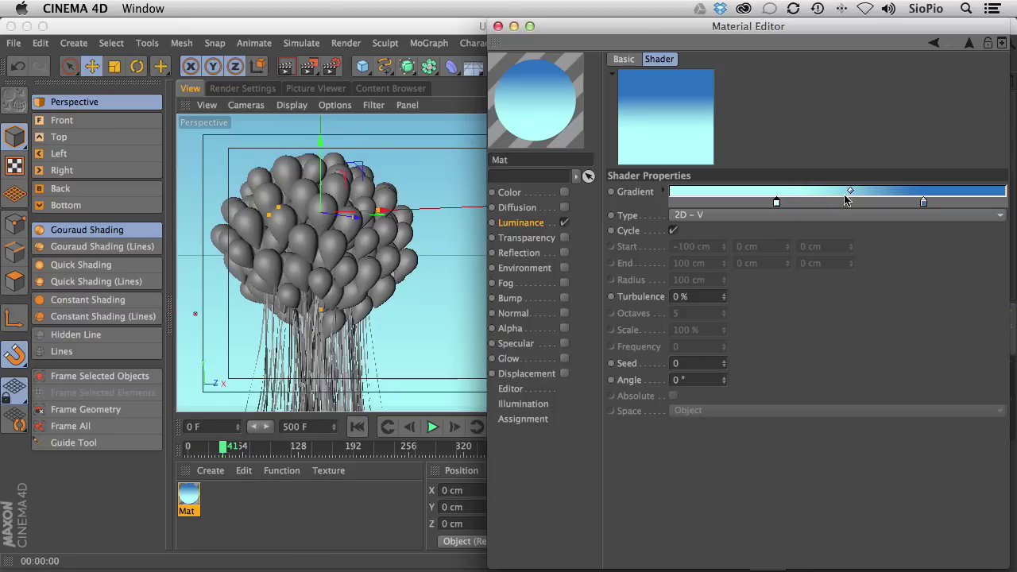
drag(777, 205, 753, 203)
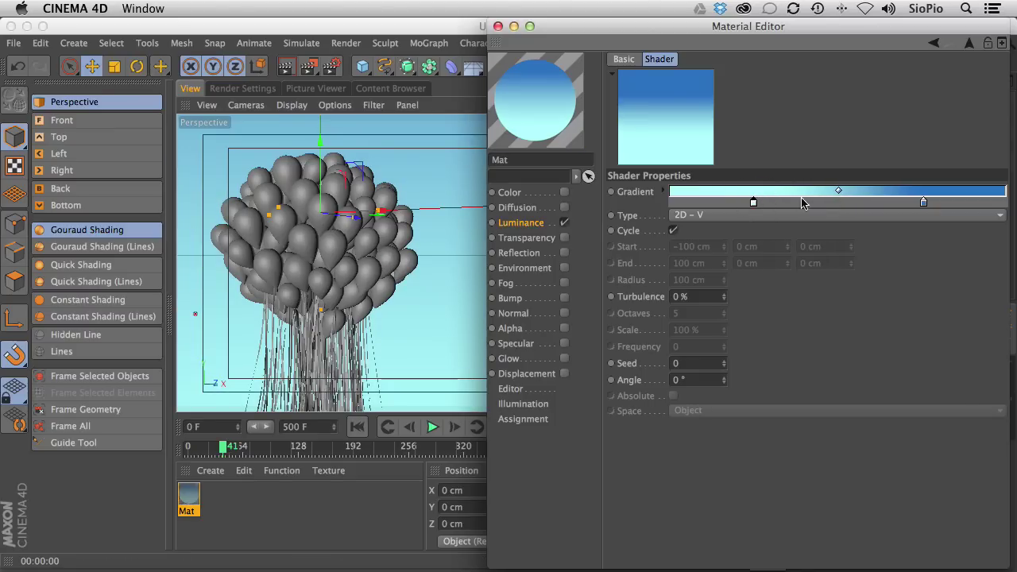
drag(924, 204, 901, 202)
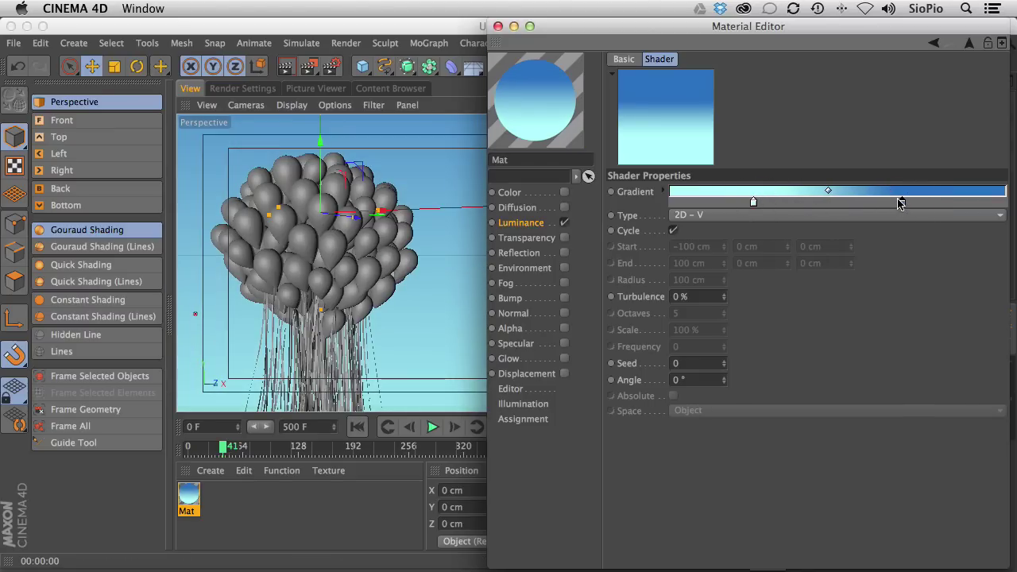
click(828, 194)
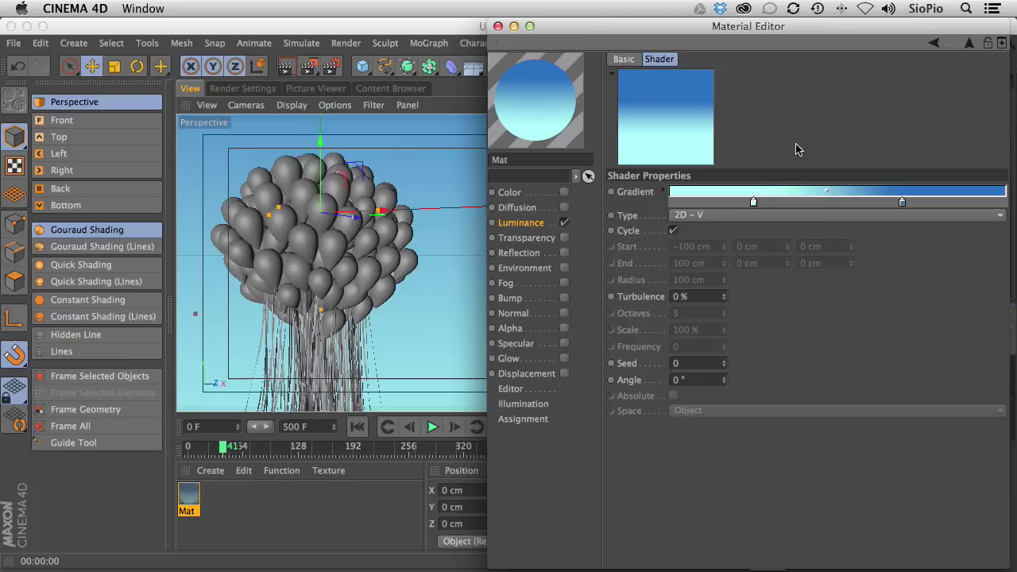
click(498, 26)
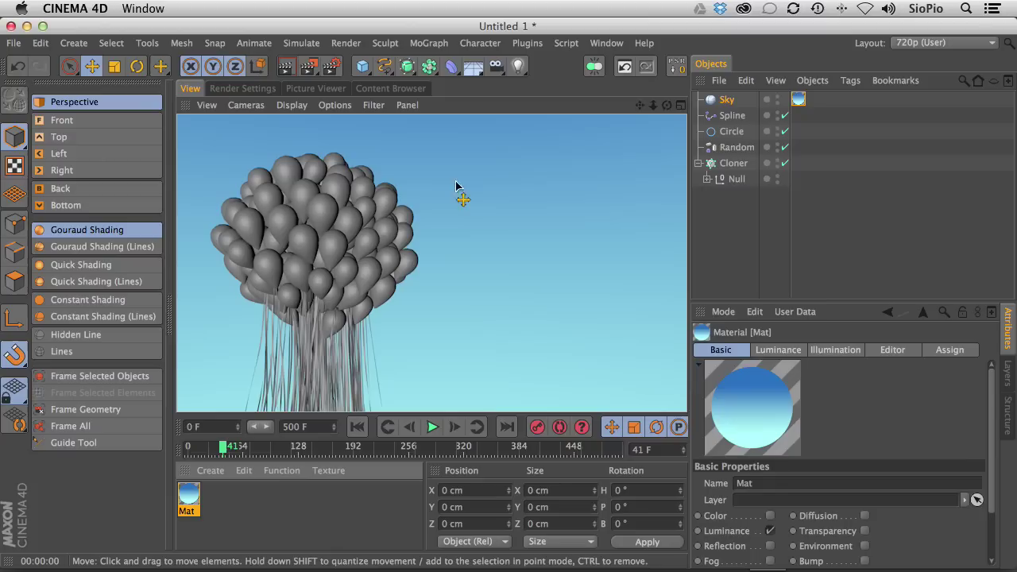
Add the Global Illumination effect to the render settings and set its sampling Samples to Low
click(240, 89)
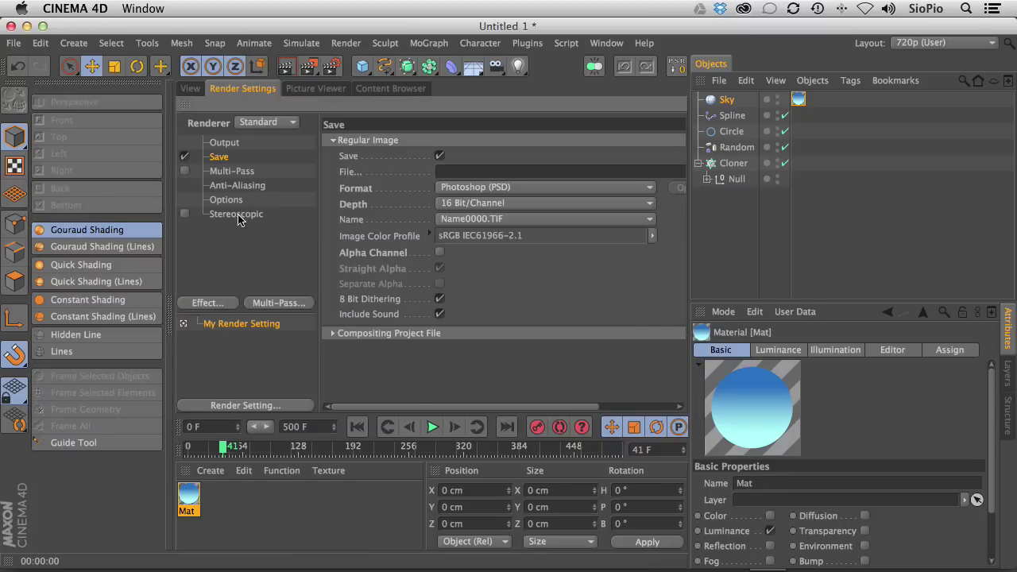
click(206, 304)
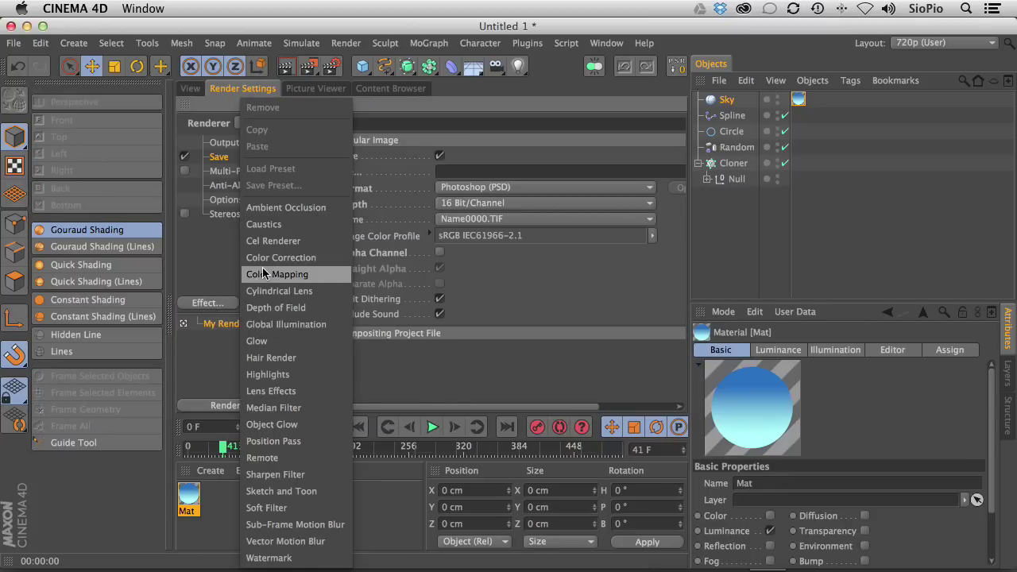
click(262, 324)
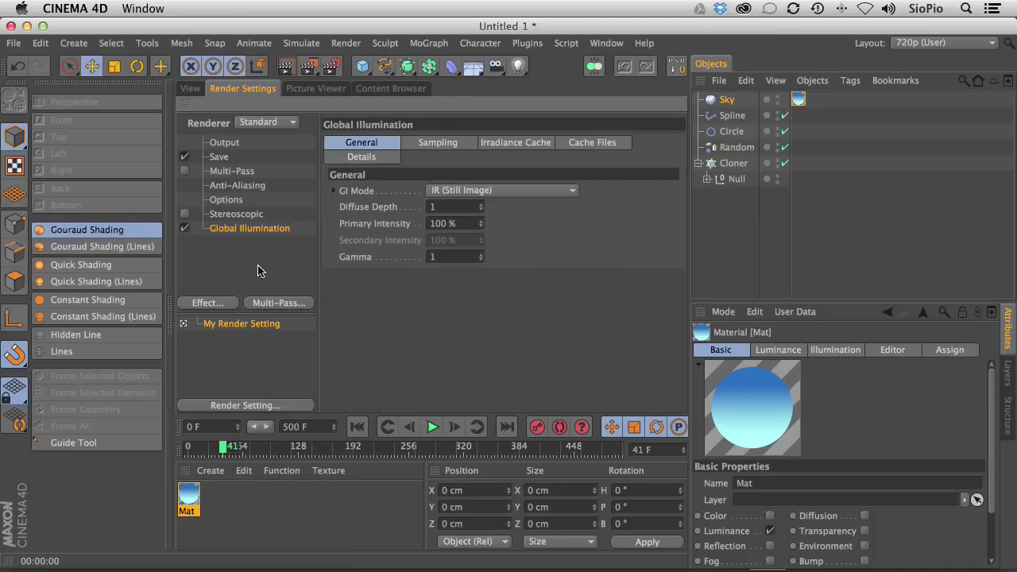
click(430, 144)
click(462, 191)
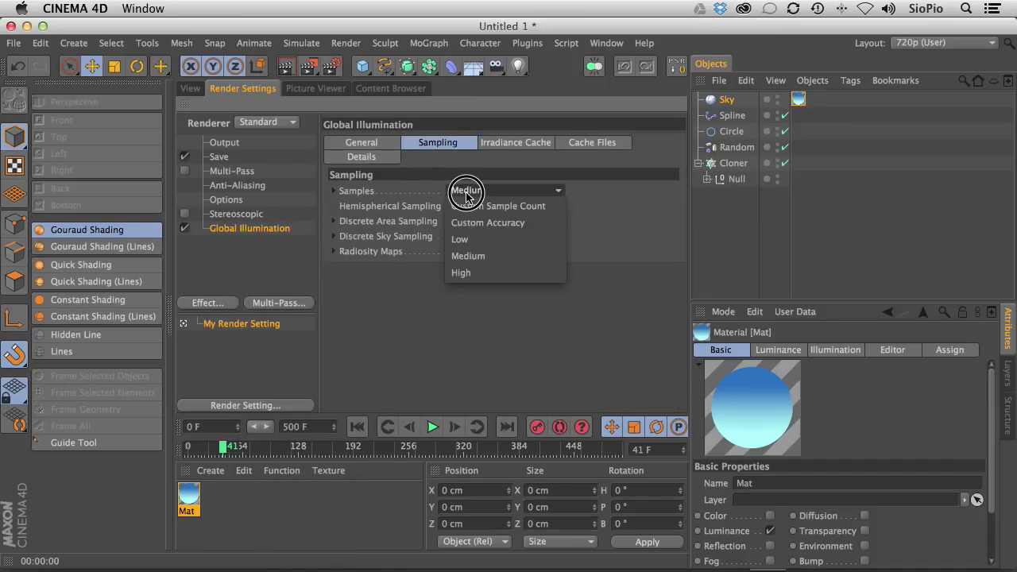
click(473, 229)
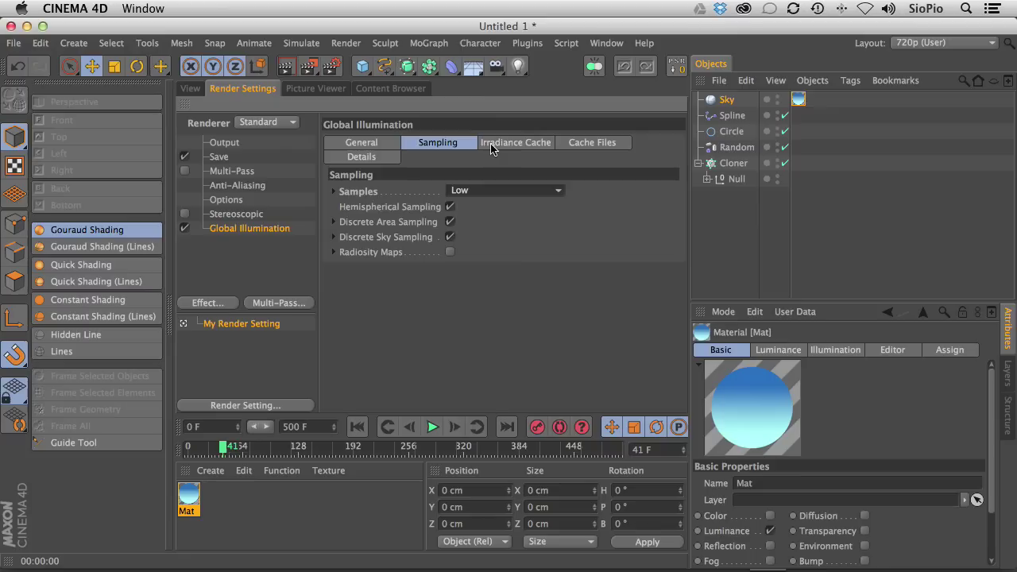
Set the Global Illumination irradiance cache's Record Density to Low, reduce its Smoothing, and test-render the perspective view
click(492, 145)
click(461, 191)
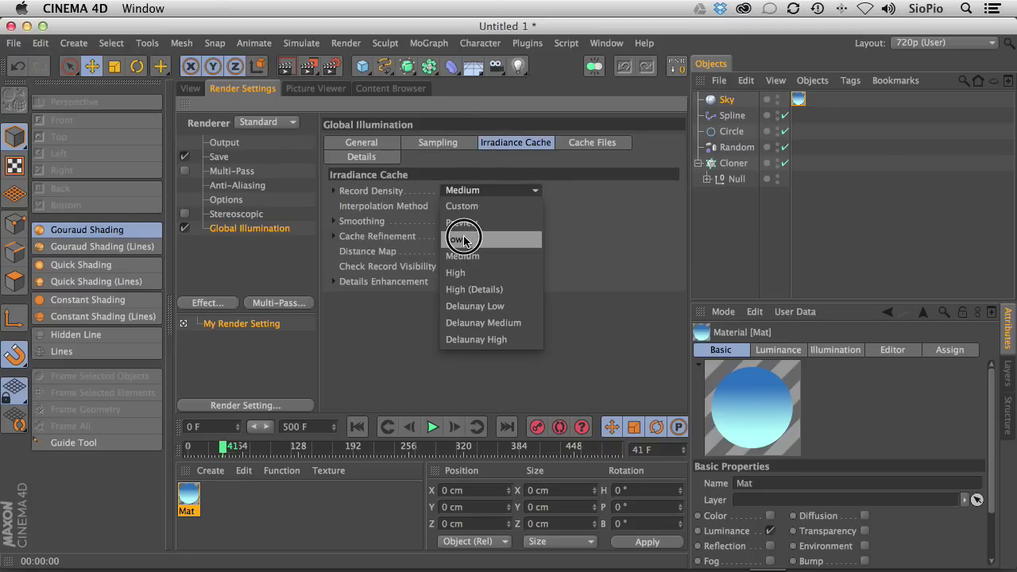
click(465, 240)
click(469, 223)
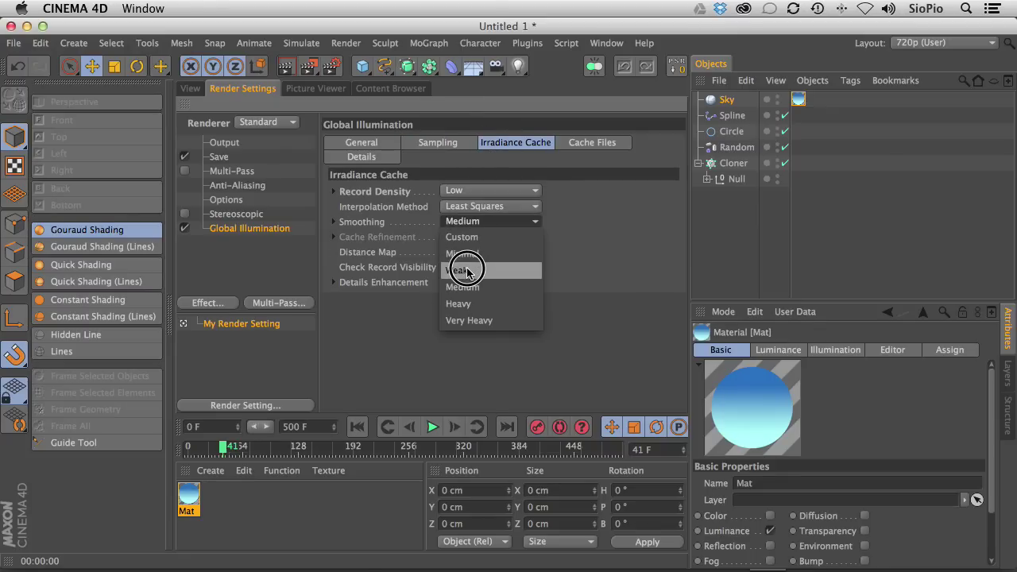
click(465, 258)
click(191, 88)
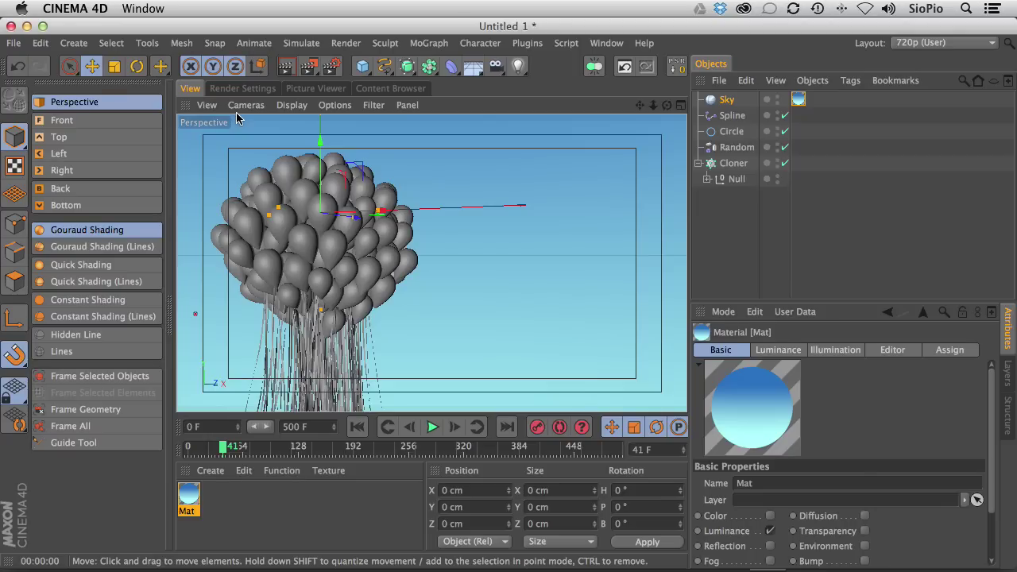
click(286, 68)
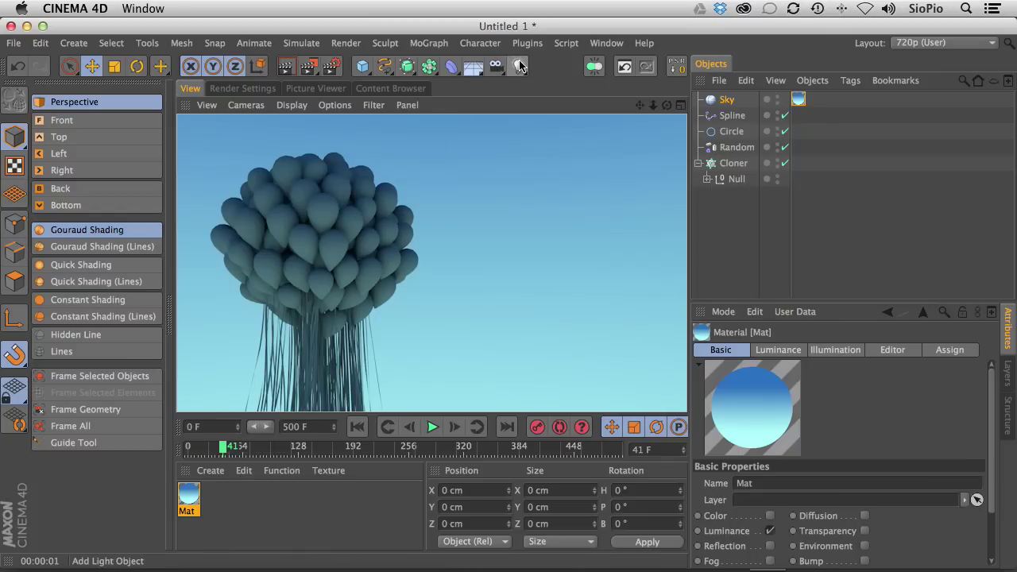
Add a light, move it along X to about 318 cm beside the balloon cluster, and test-render the view
drag(521, 66, 549, 86)
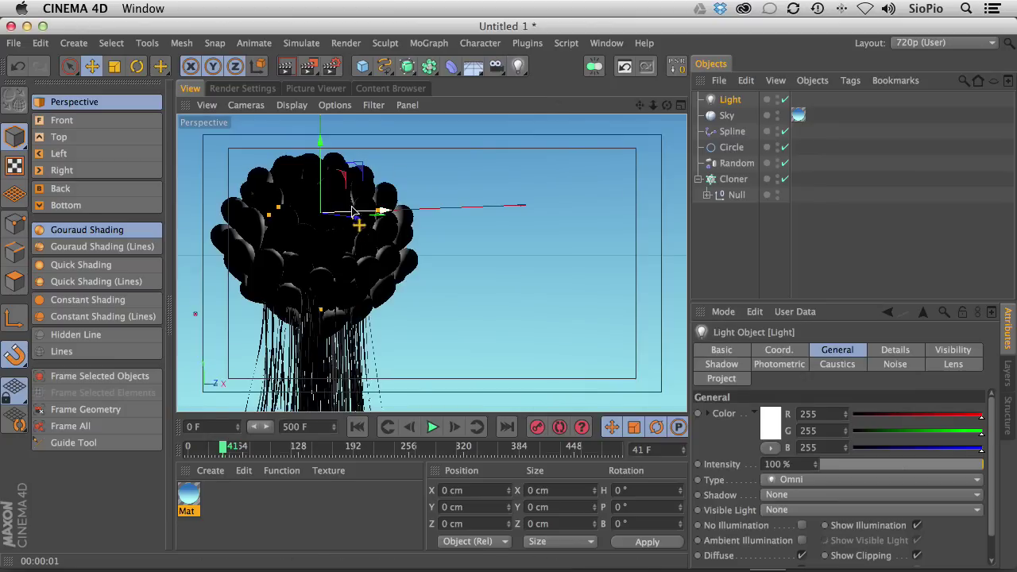
drag(352, 211, 601, 200)
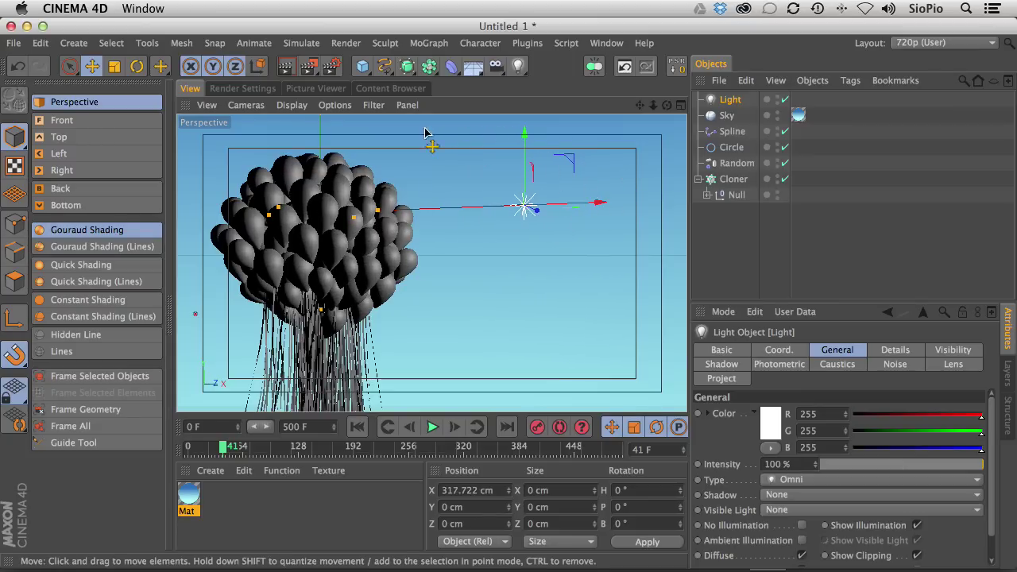
click(286, 66)
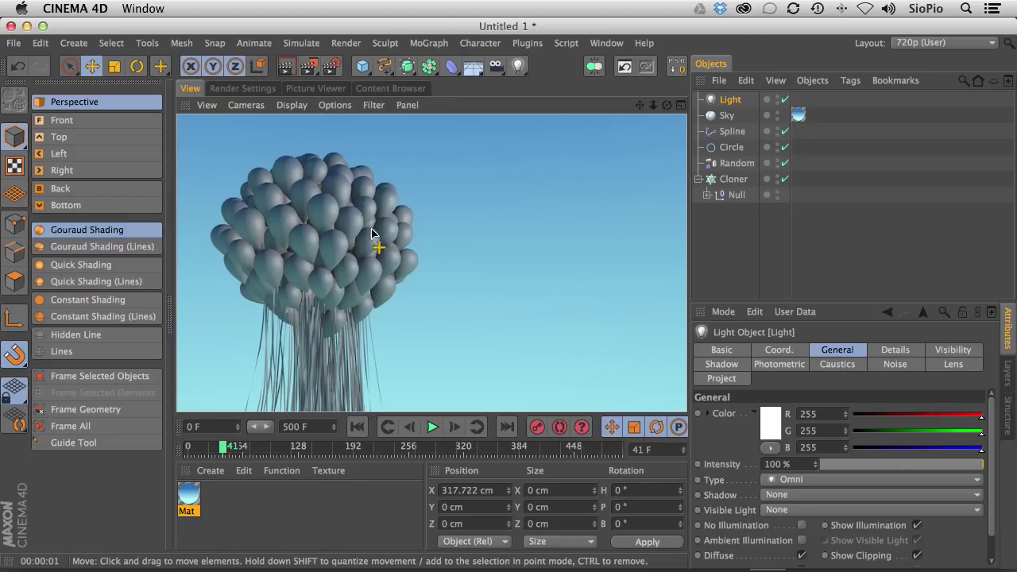
Set the light's shadow type to Area
click(727, 99)
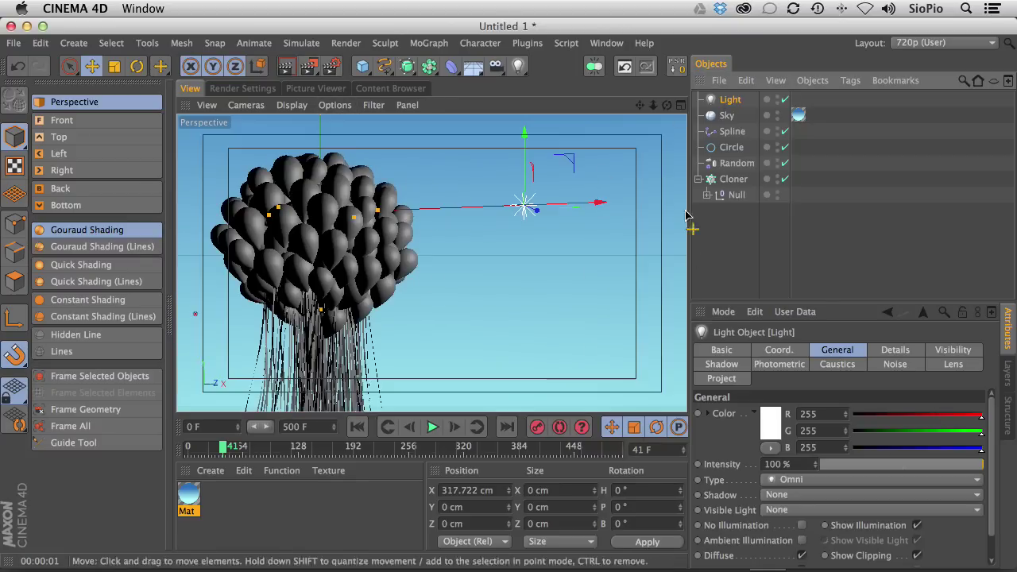
click(775, 497)
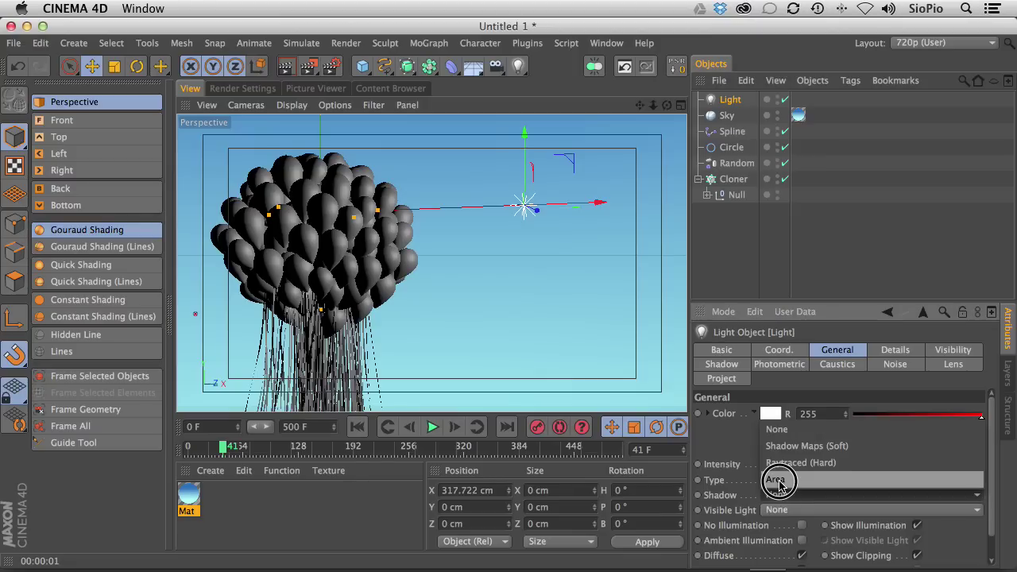
click(778, 481)
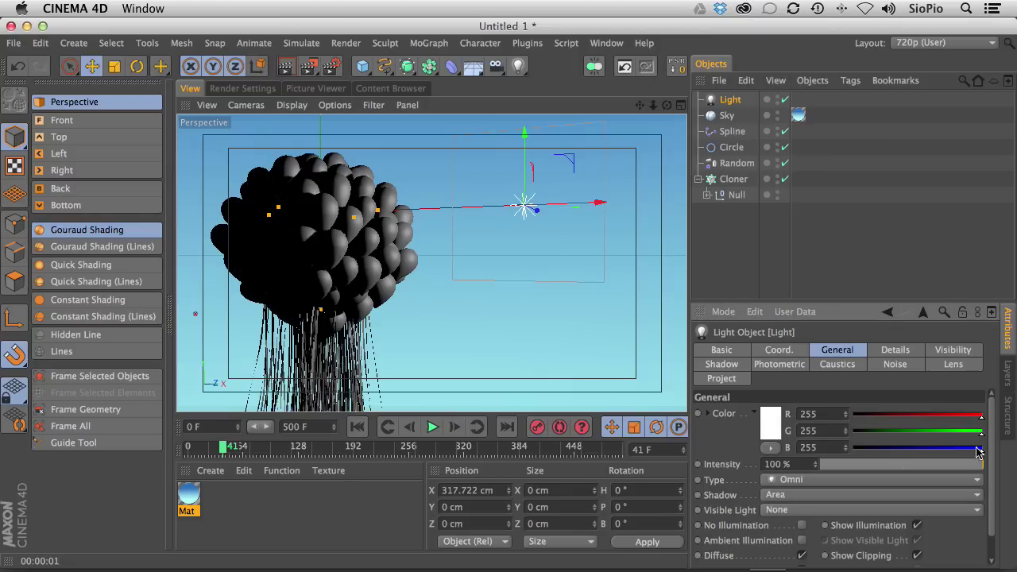
Tint the light warm with RGB 255, 238, 192, set its intensity to 110 %, and test-render the view
mouse_move(980, 452)
mouse_down()
mouse_move(951, 448)
mouse_move(974, 434)
mouse_move(947, 454)
mouse_move(975, 438)
mouse_up()
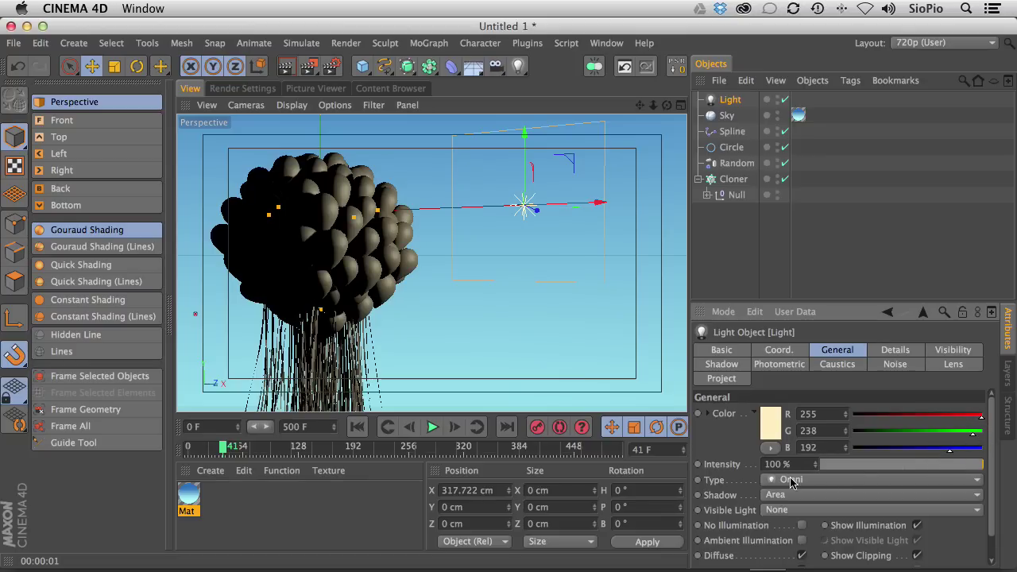
drag(774, 466, 770, 469)
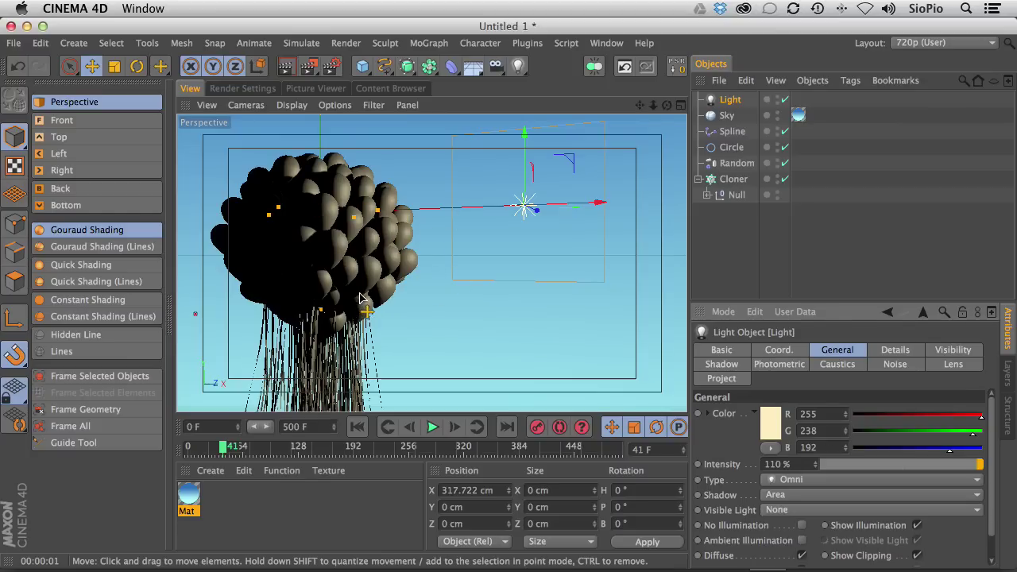
click(286, 66)
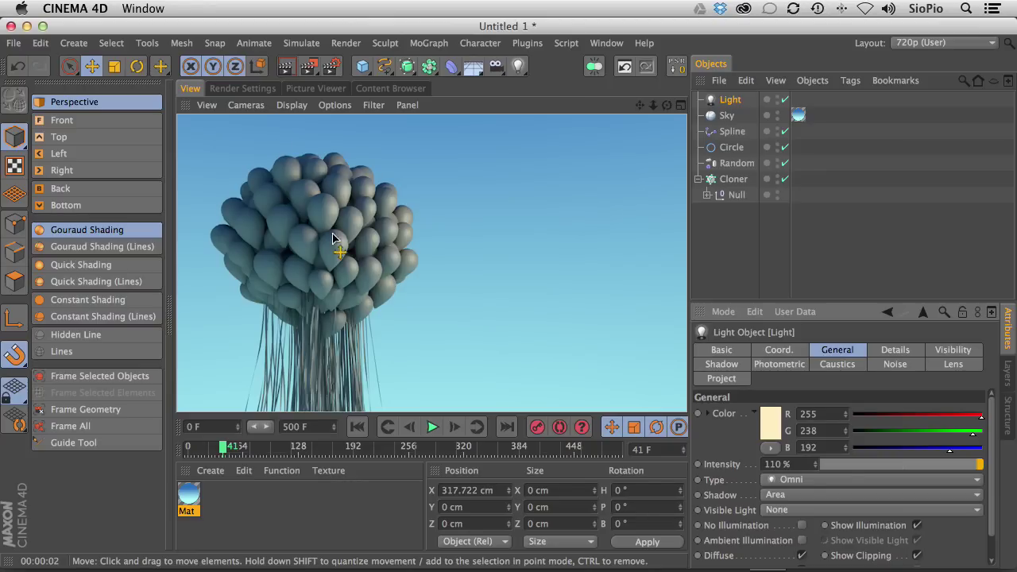
drag(338, 232, 339, 254)
Turn on the Random effector's Color Mode with Blending Mode set to Add, and test-render the balloons
click(734, 165)
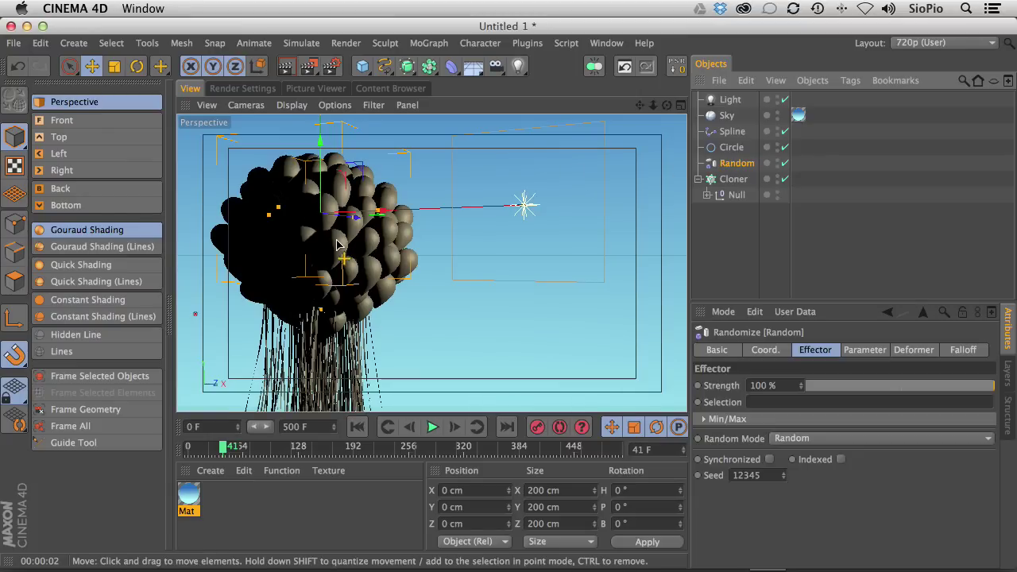
click(864, 351)
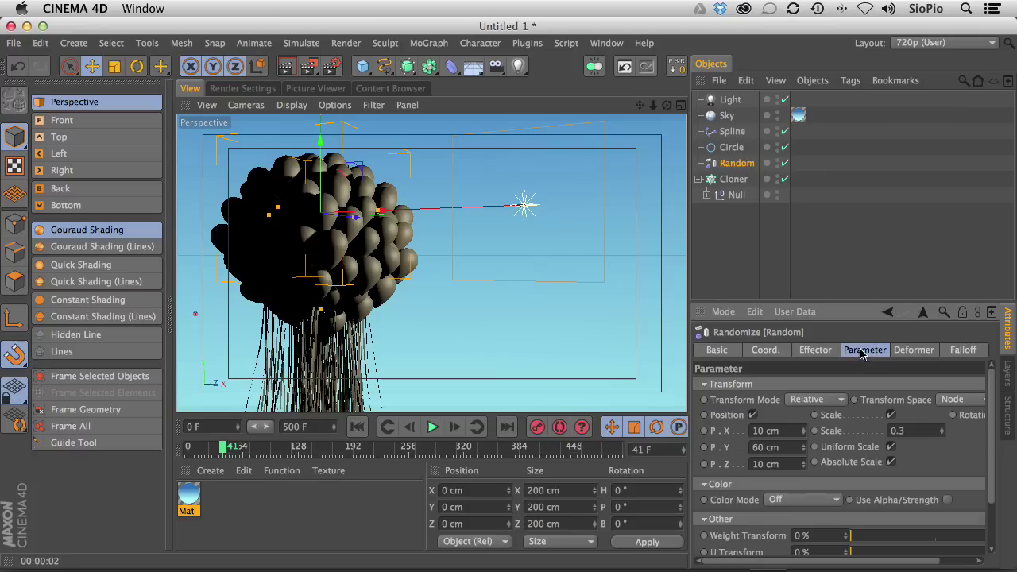
click(787, 501)
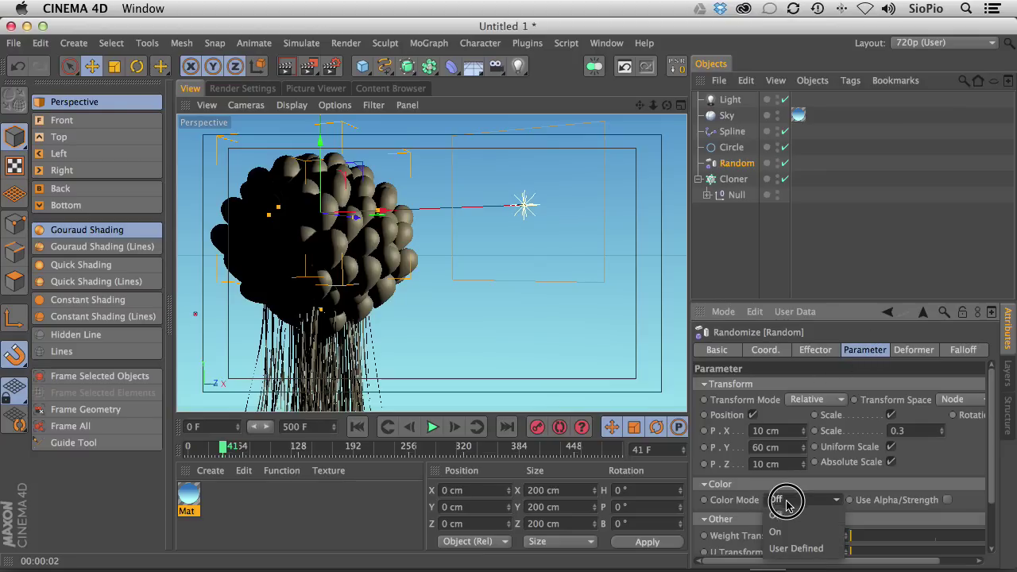
click(779, 534)
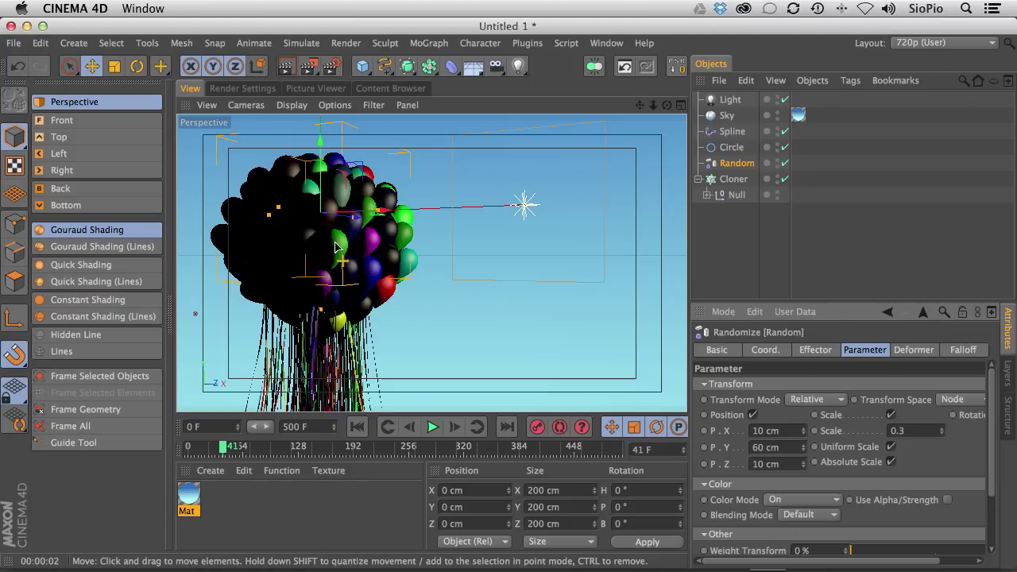
click(795, 517)
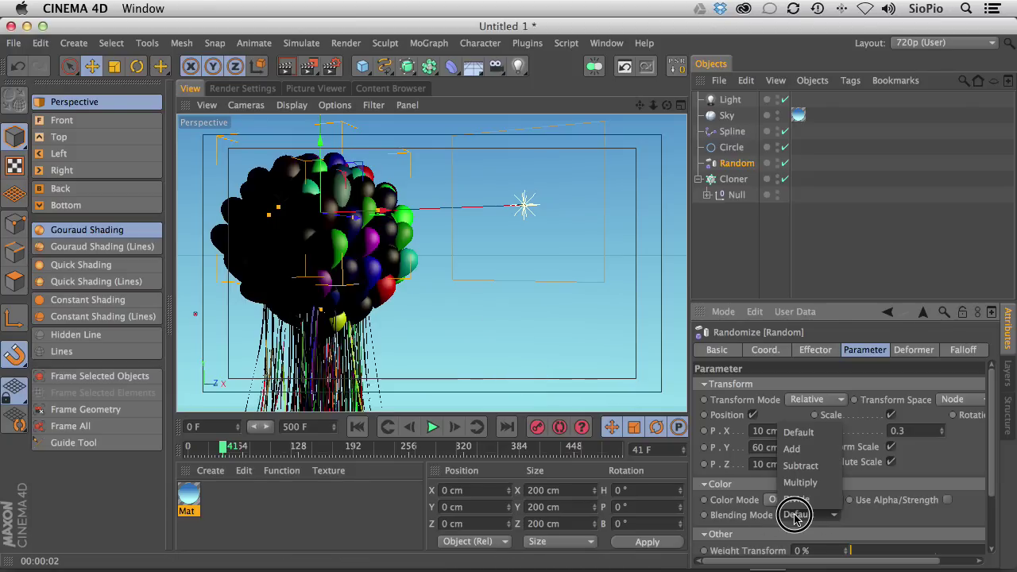
click(803, 449)
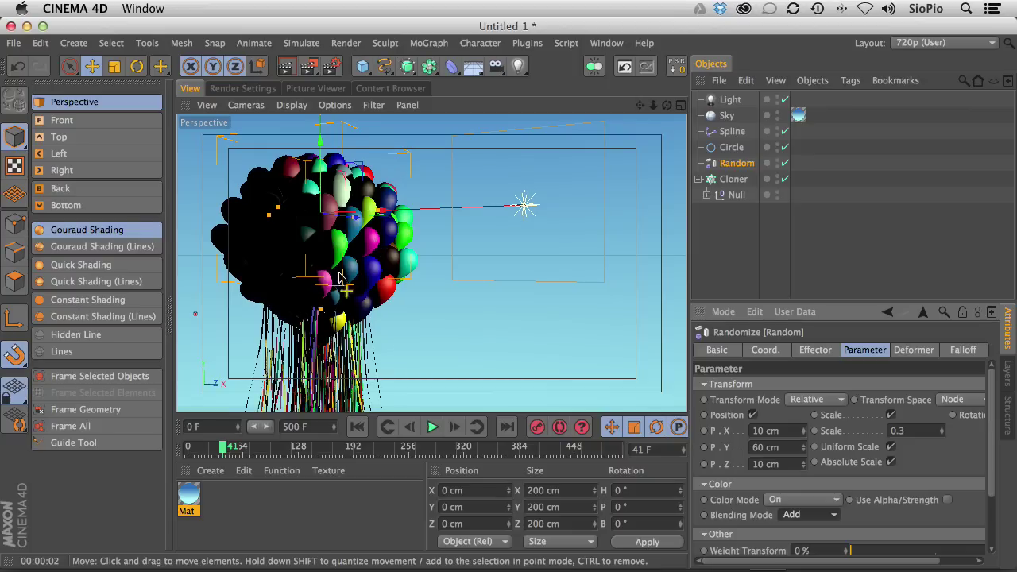
click(287, 66)
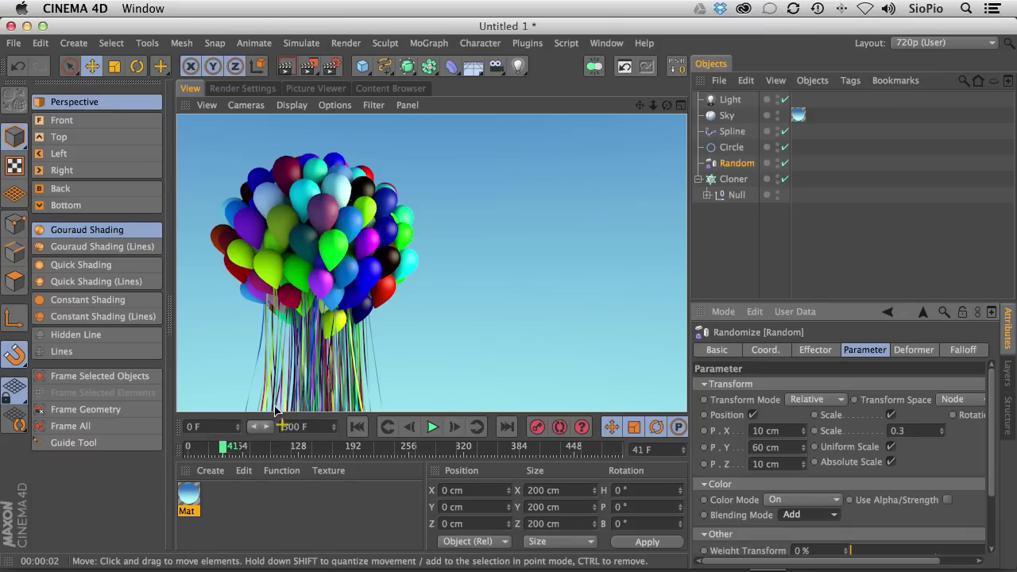
Create a new default material, apply it to the Cloner, and test-render the view
double_click(219, 504)
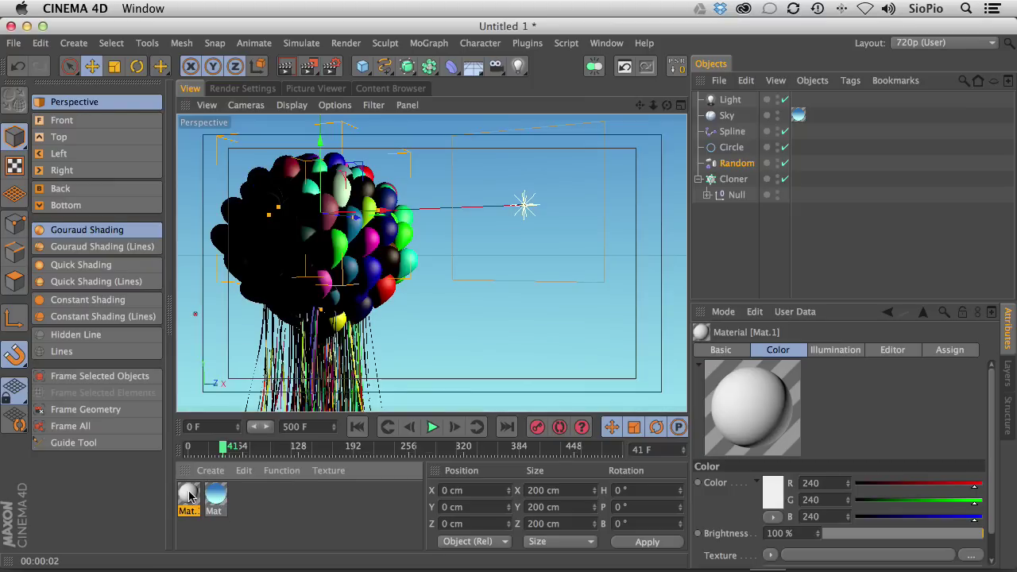
drag(191, 494, 732, 179)
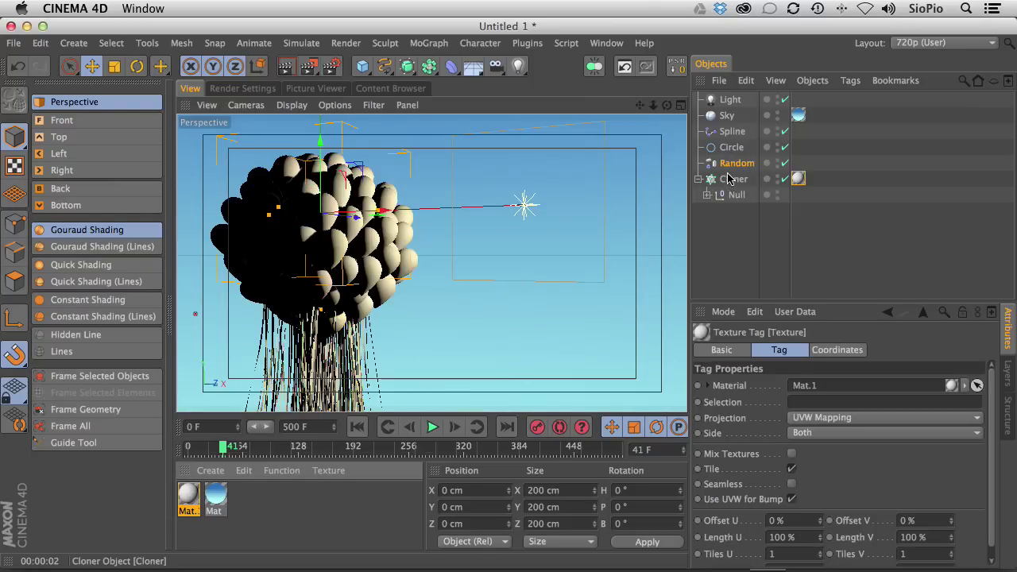
click(285, 66)
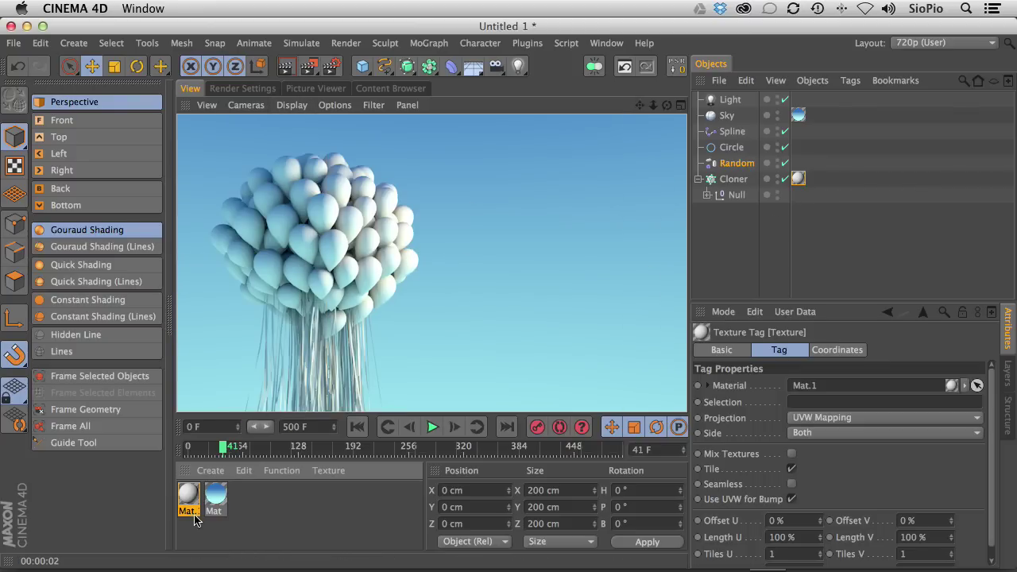
Load the MoGraph Color Shader as the Color texture of the Cloner's material and render the view
double_click(188, 495)
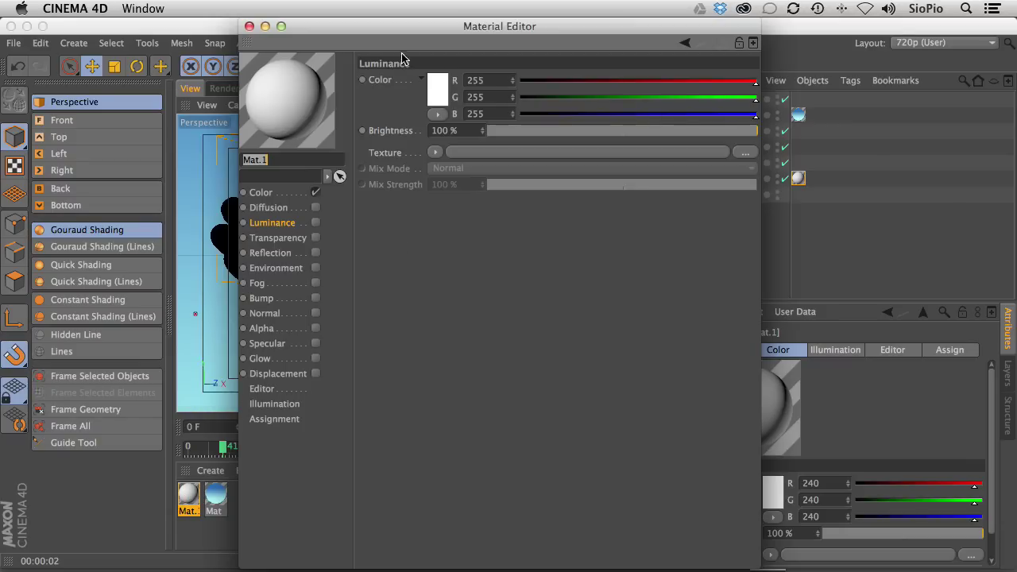
drag(395, 31, 595, 25)
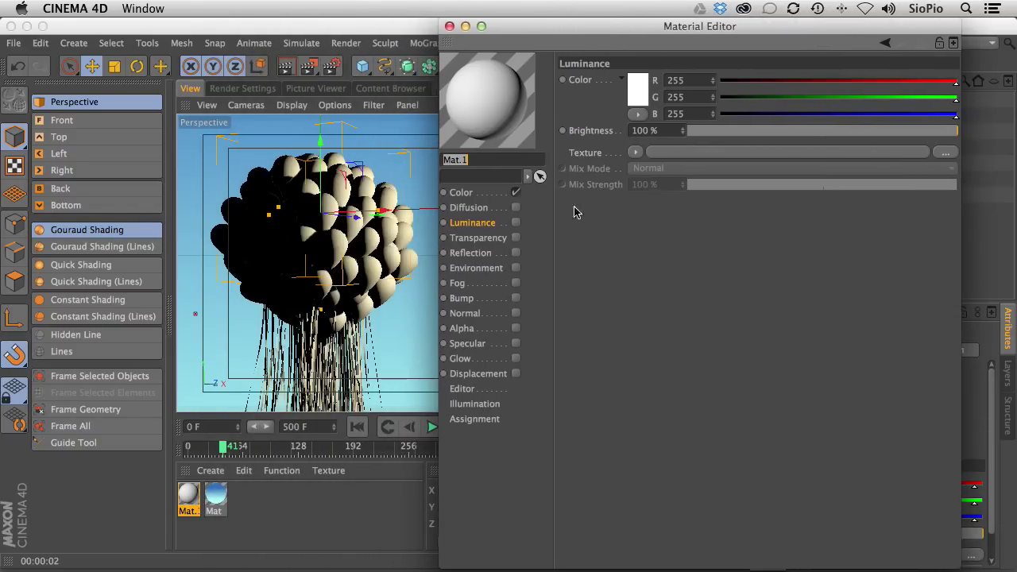
click(462, 193)
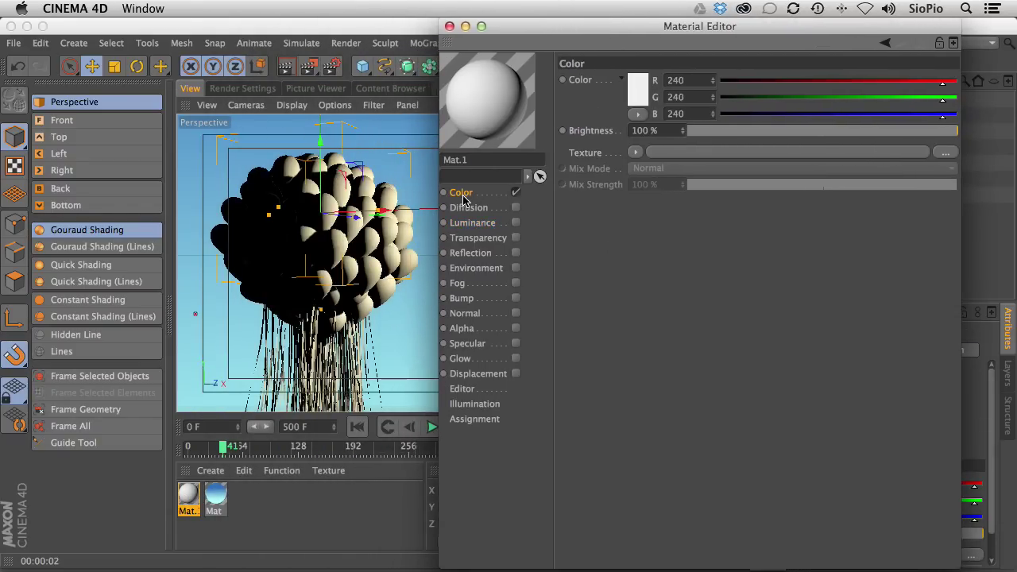
click(637, 153)
mouse_move(647, 477)
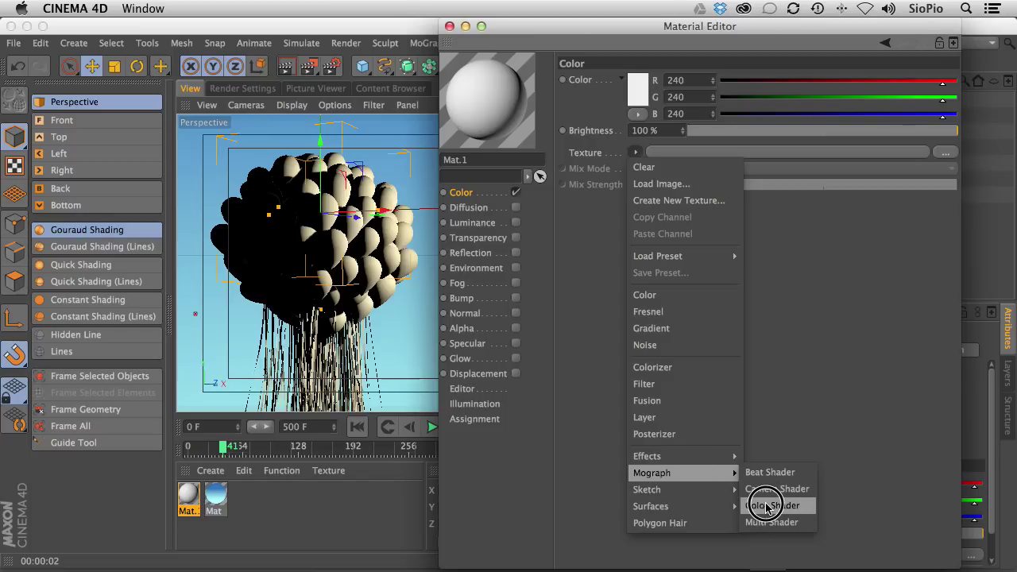
mouse_move(734, 477)
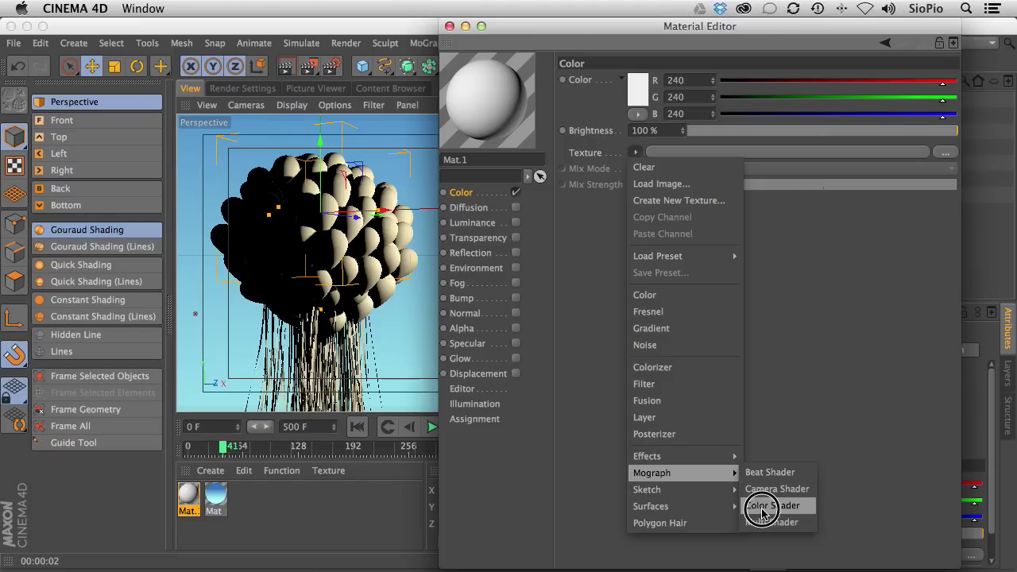
click(763, 513)
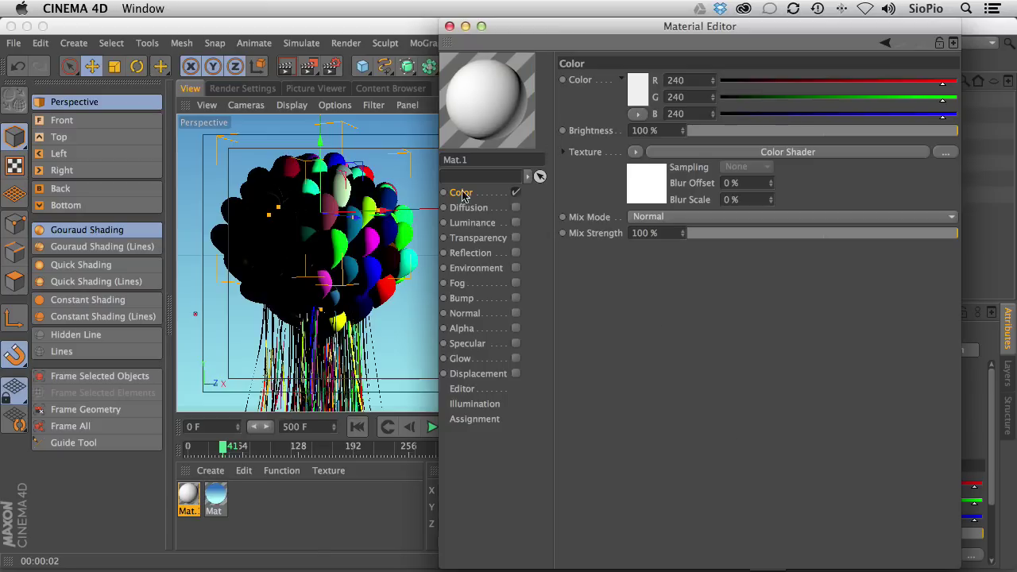
click(285, 66)
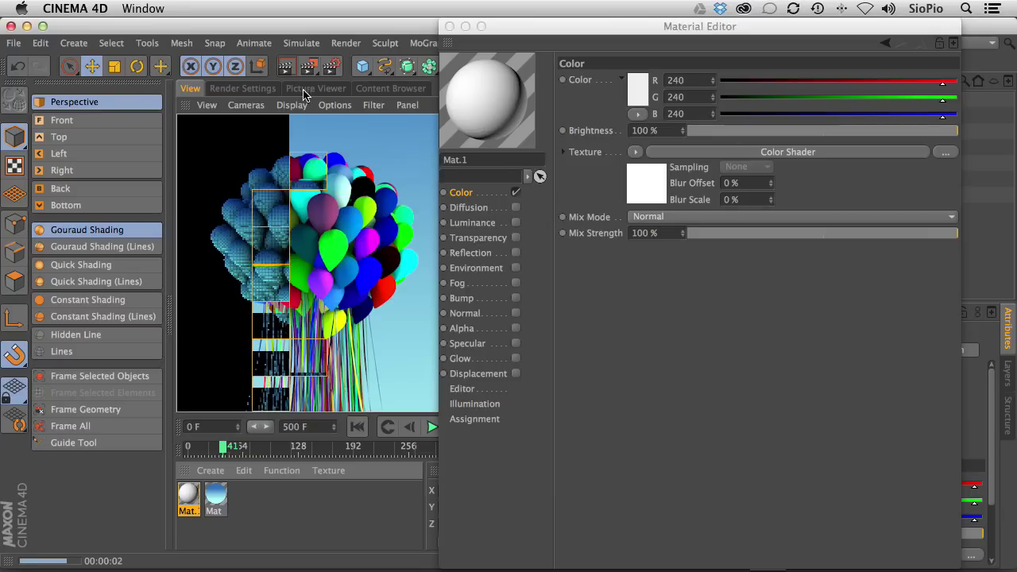
Start an Interactive Render Region and enlarge it to cover the whole balloon cluster and its strings
drag(308, 66, 368, 276)
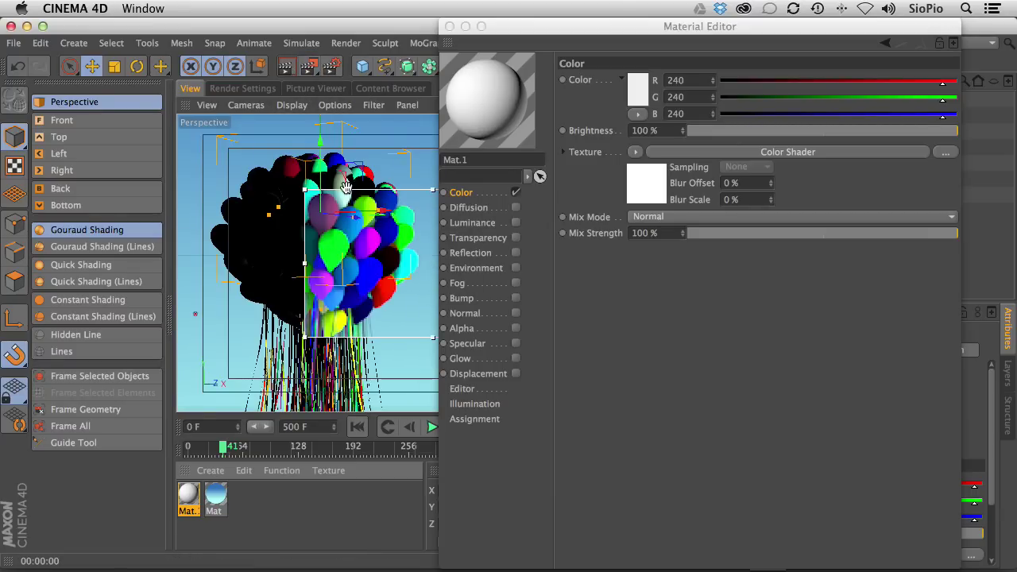
drag(345, 189, 179, 116)
drag(429, 264, 425, 412)
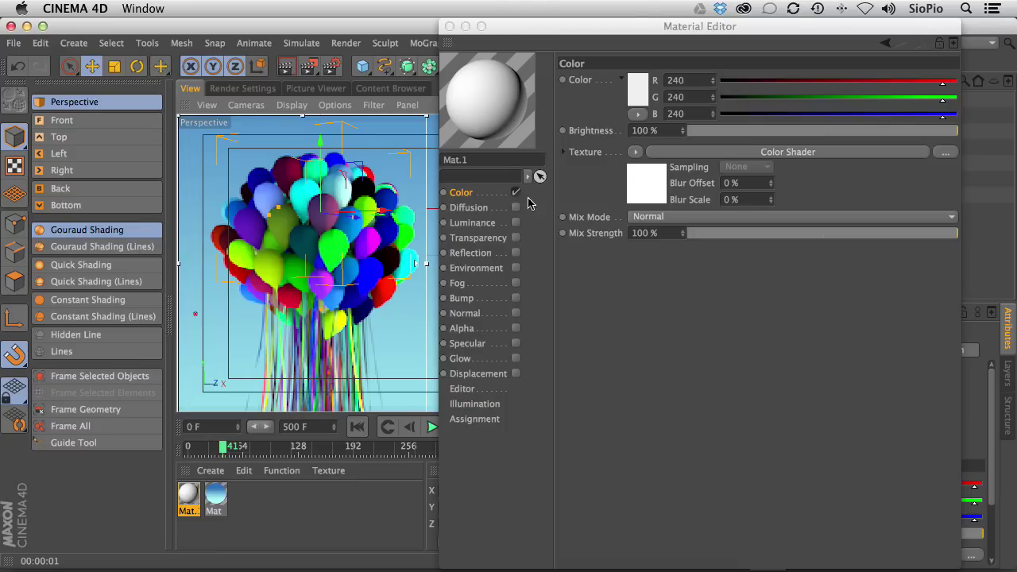
Wrap the Color Shader in a Layer shader in the balloon material's Color texture and open the layer settings
click(635, 153)
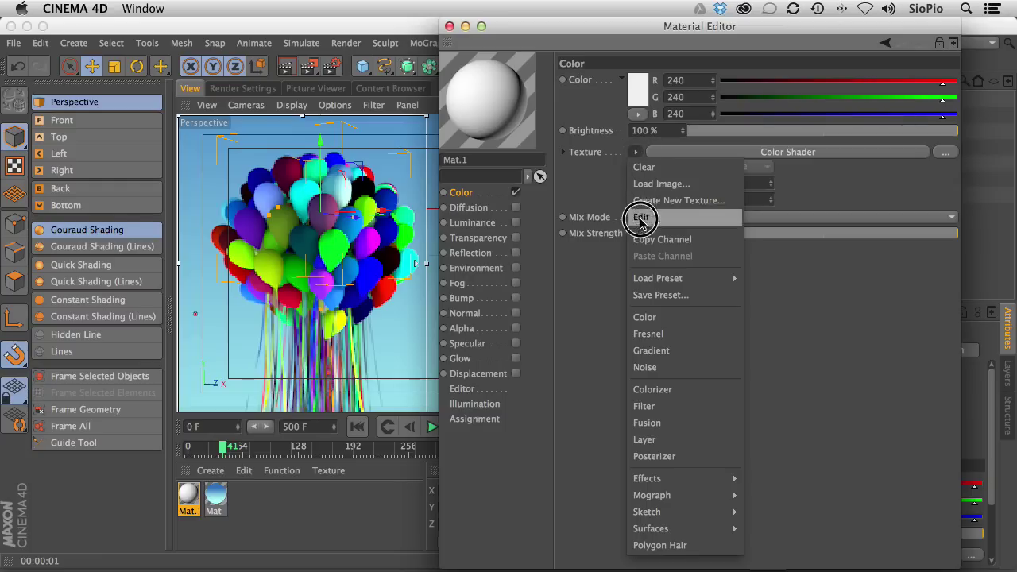
click(644, 442)
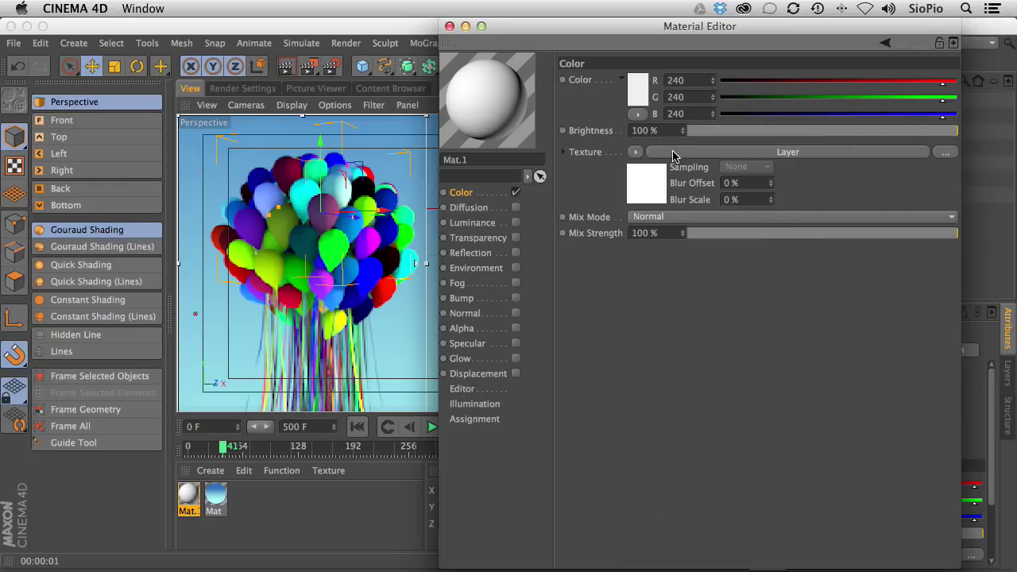
click(650, 180)
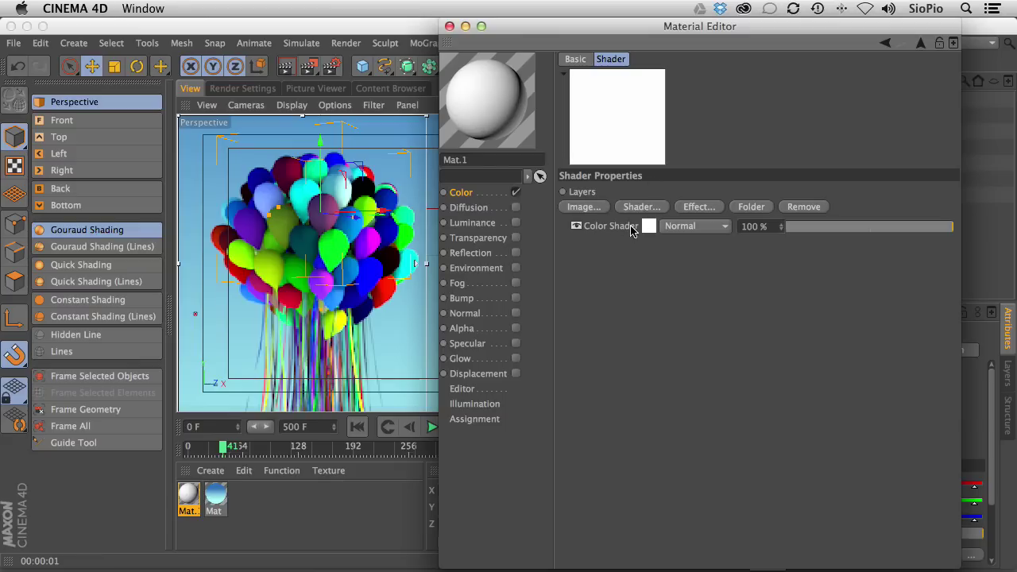
Add a Fresnel shader above the Color Shader in the material's layer stack and expand its gradient settings
click(636, 208)
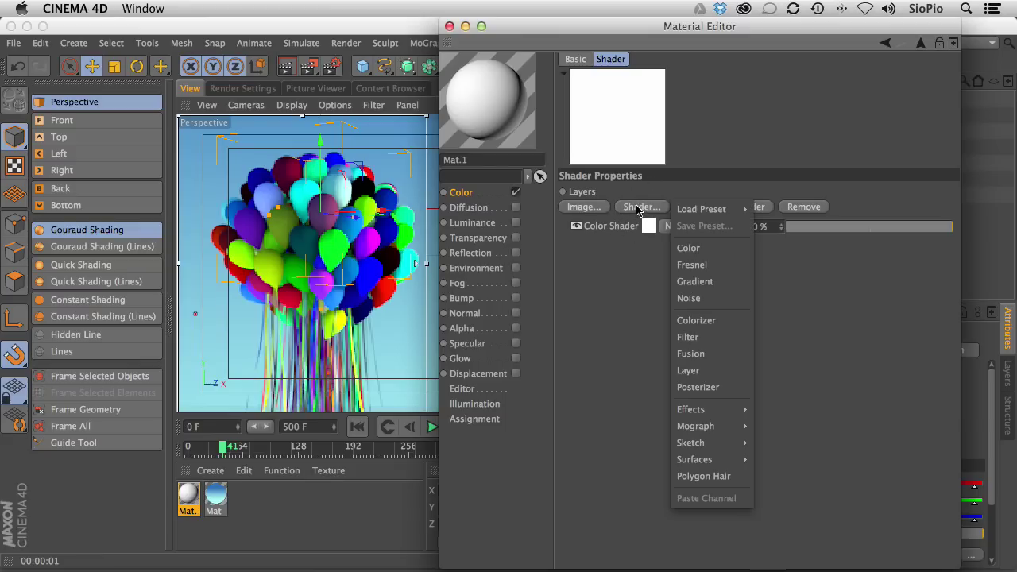
click(685, 265)
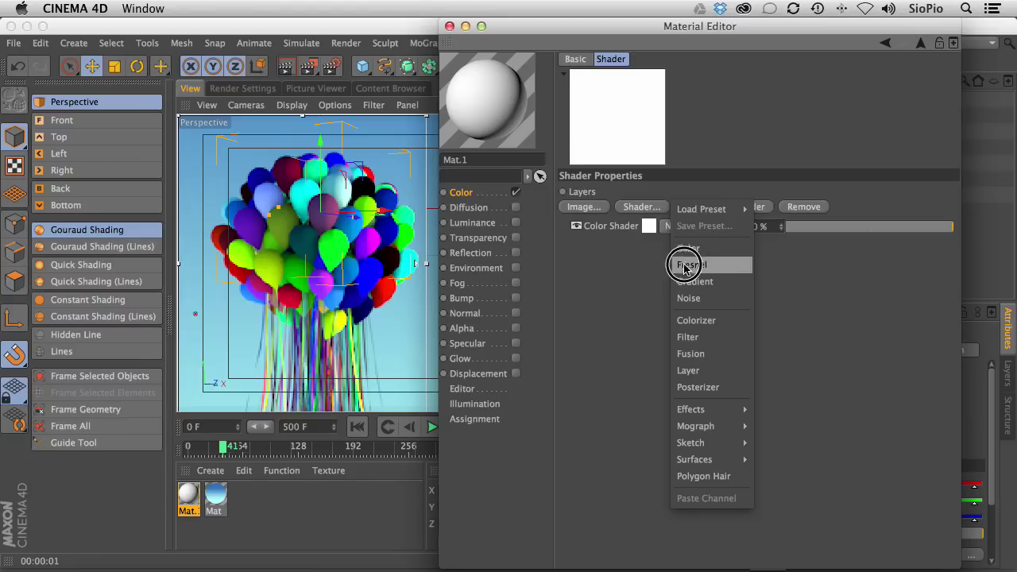
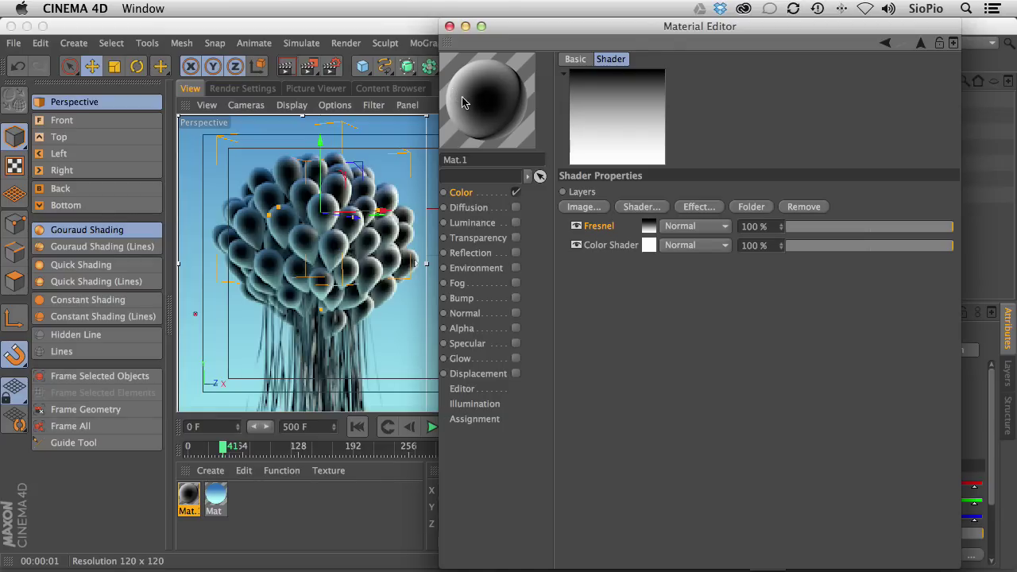
click(647, 228)
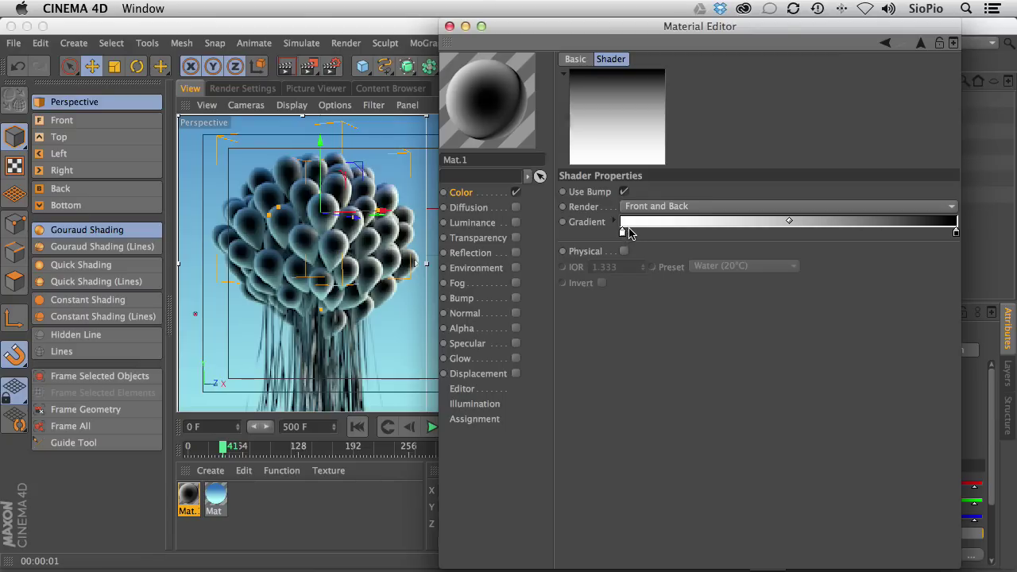
click(613, 223)
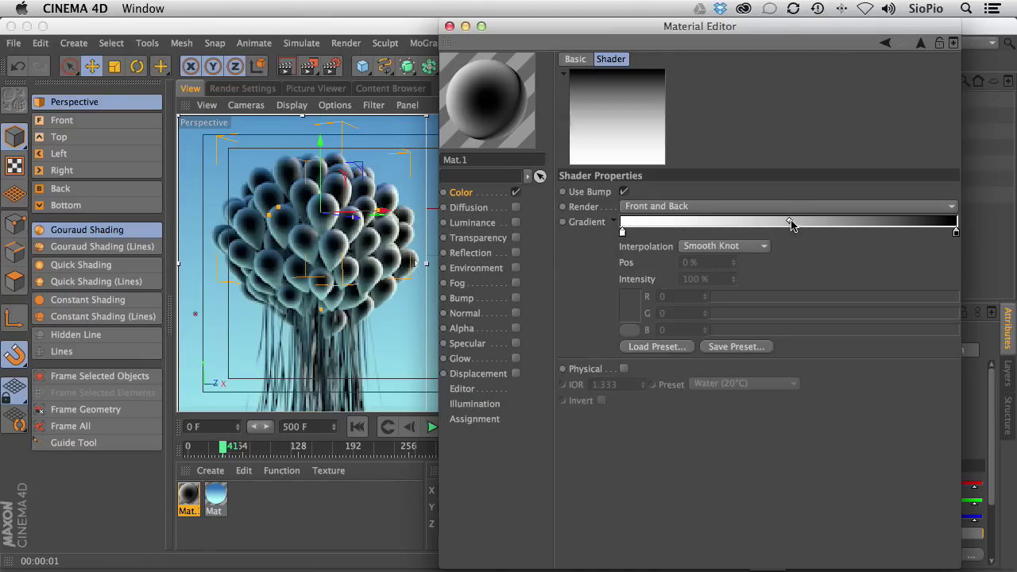
Move the Fresnel gradient's midpoint to about 4% and raise the Interactive Render Region's quality to maximum
drag(792, 225, 639, 231)
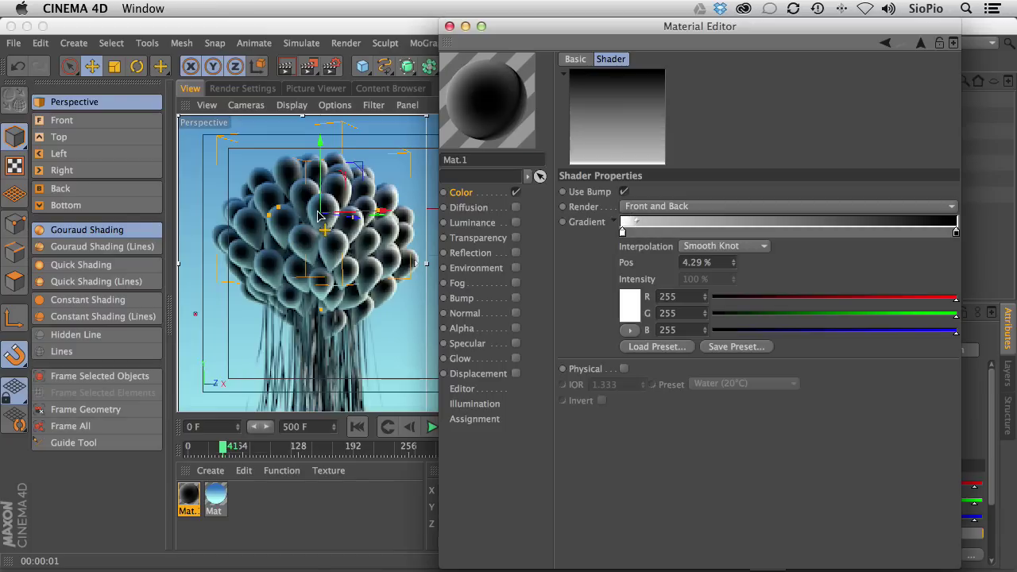
key(super+r)
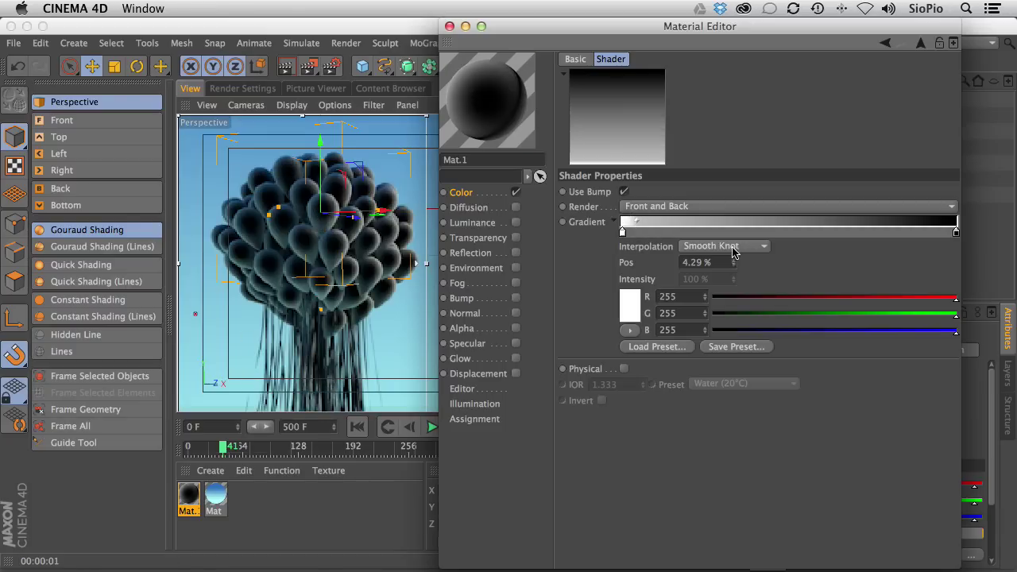
click(415, 271)
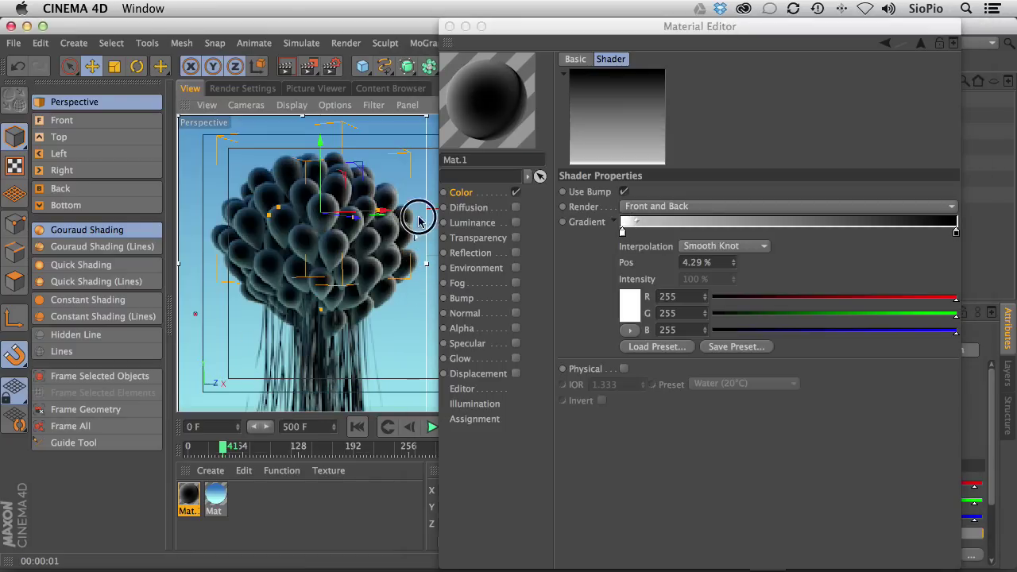
key(super+r)
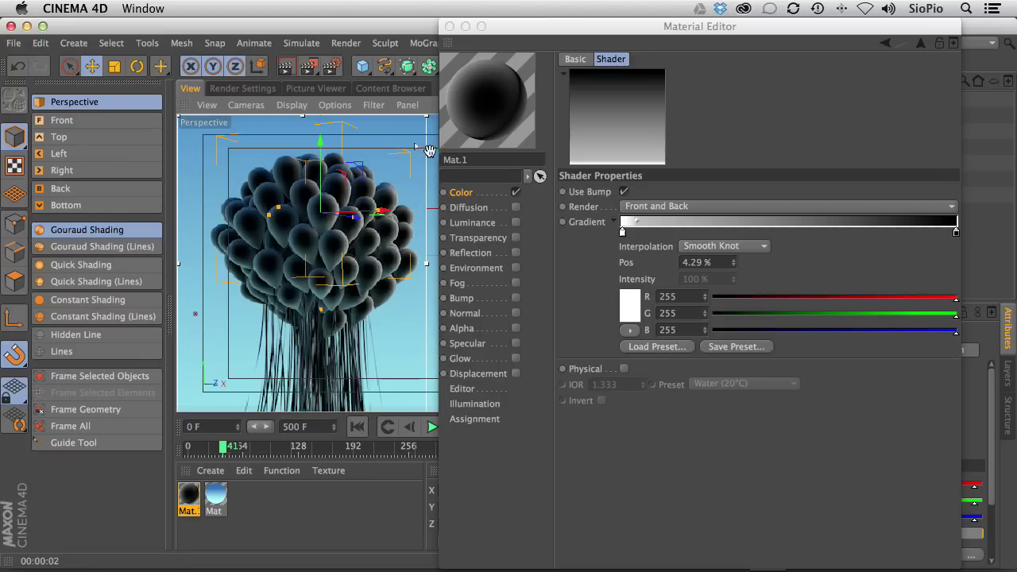
drag(415, 147, 430, 107)
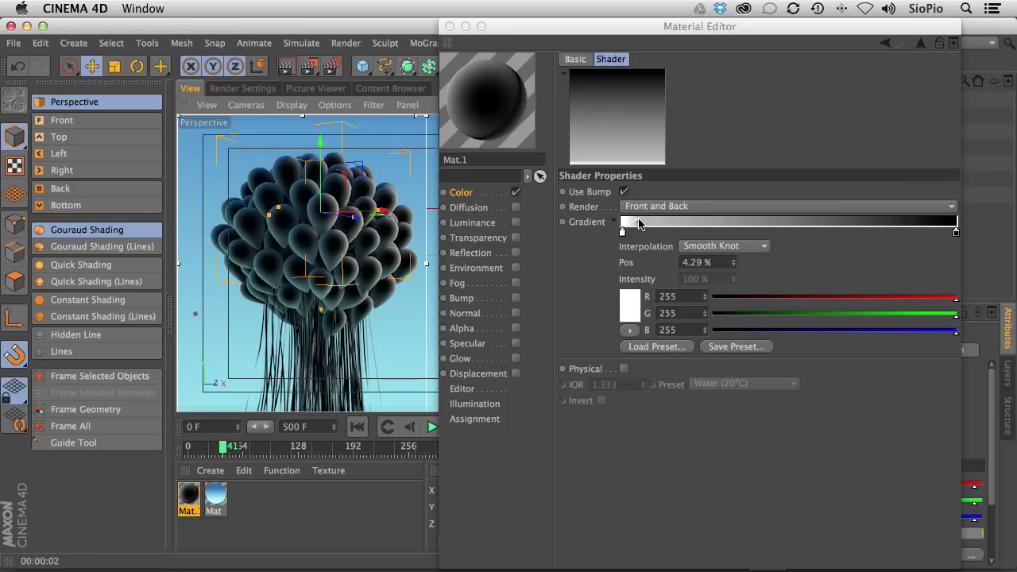
Compare the render with the Fresnel gradient's midpoint at about 51%, and set the midpoint to 5%
drag(639, 223, 795, 221)
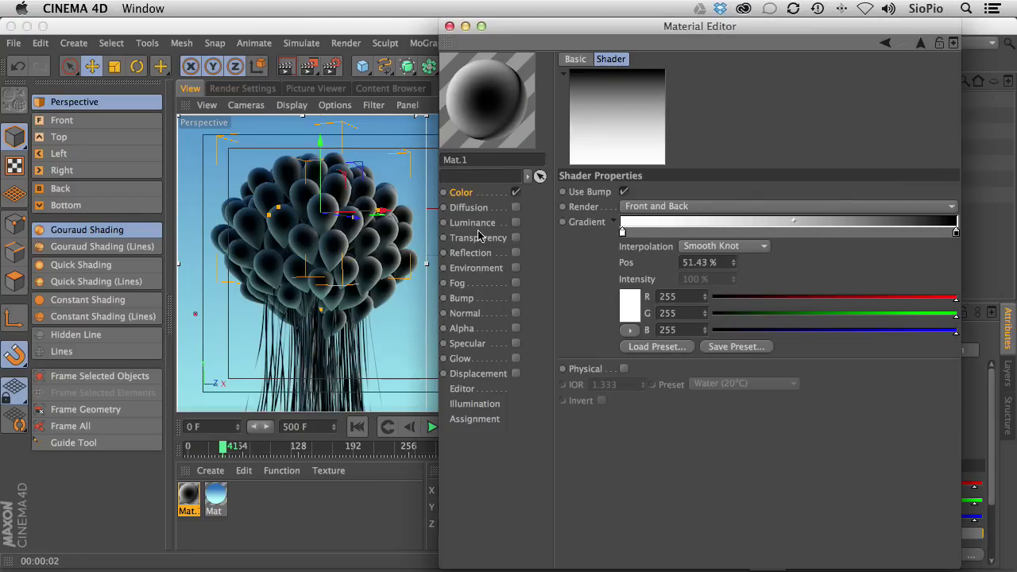
key(super+r)
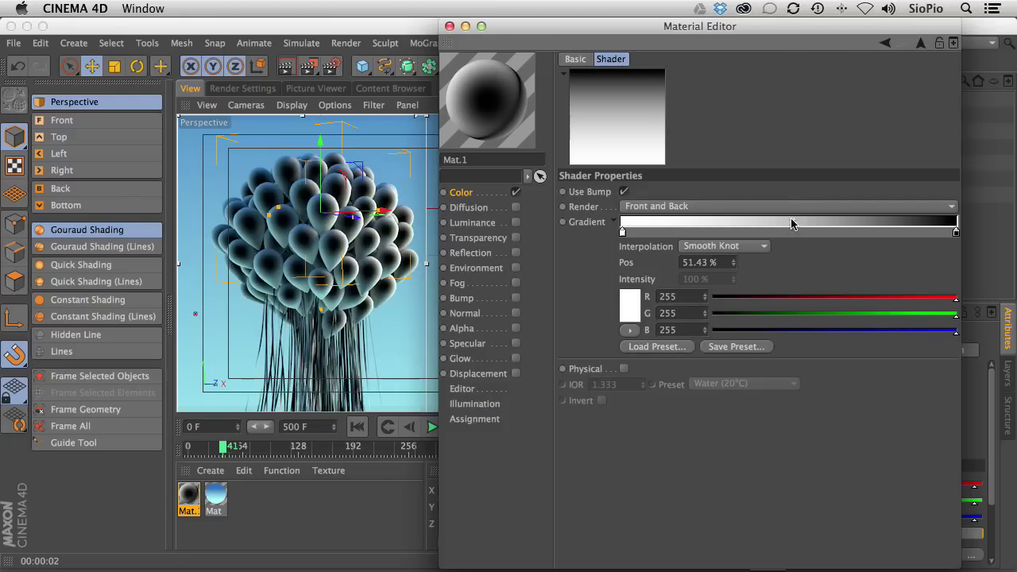
drag(793, 224, 638, 222)
double_click(692, 262)
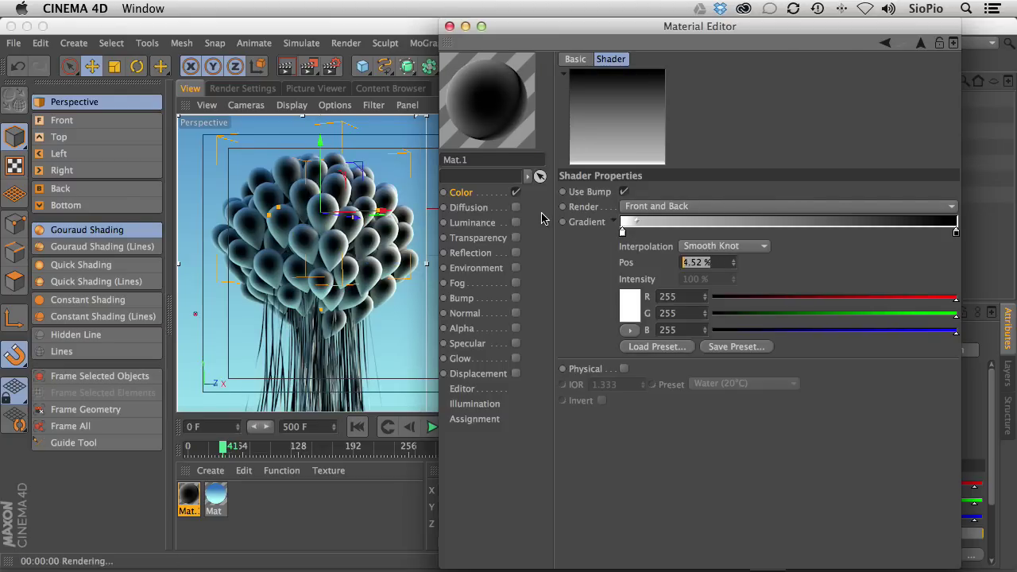
text(5)
key(Return)
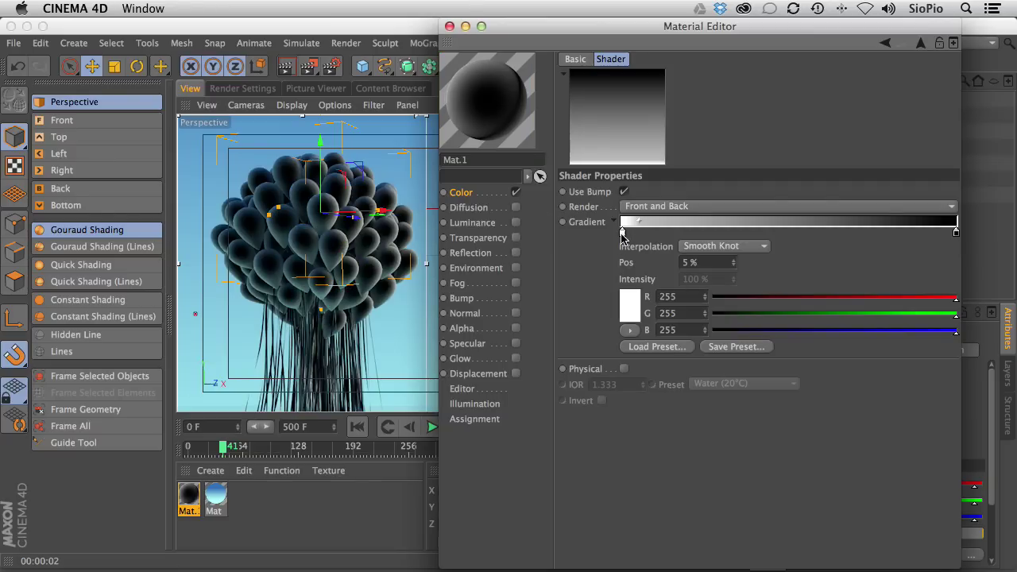
Set the white knot of the Fresnel gradient to position 10% and close the Material Editor
drag(623, 232, 637, 232)
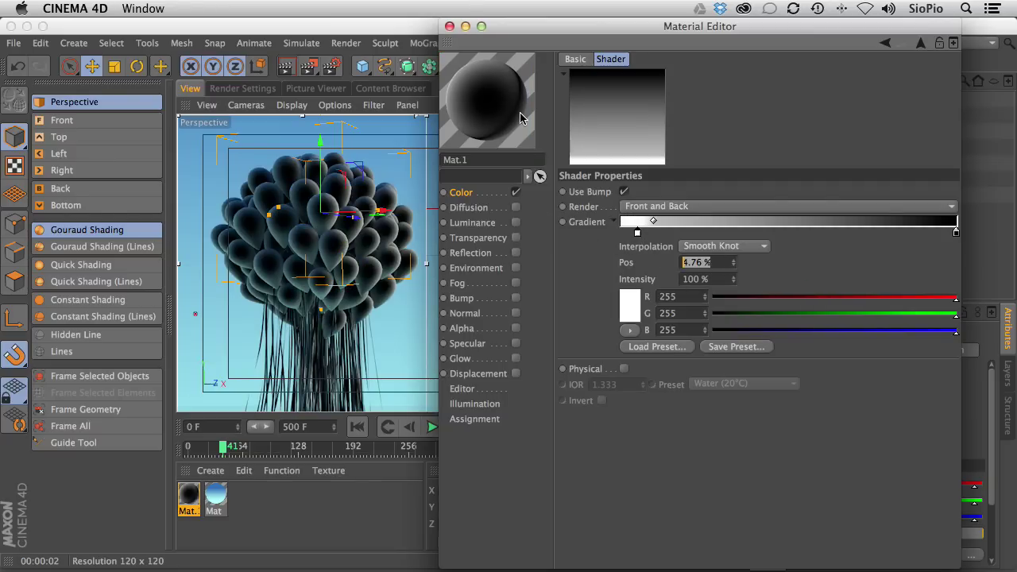
text(10)
key(Return)
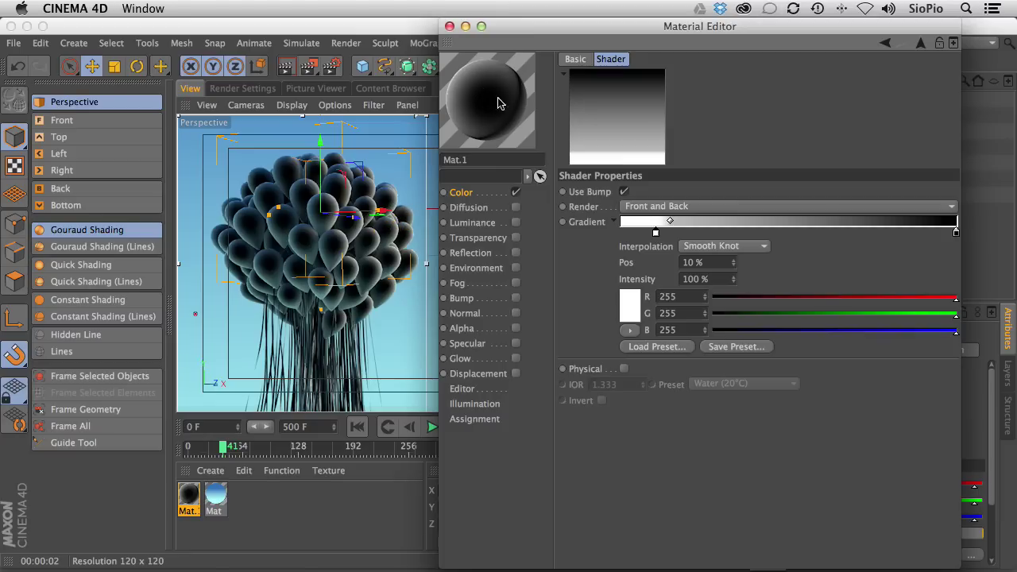
click(449, 26)
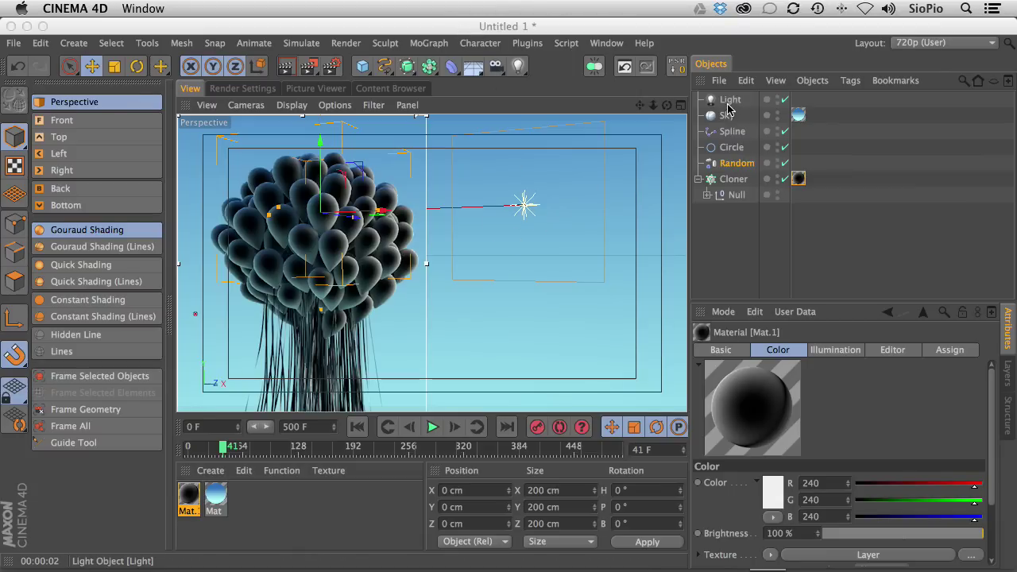
Set the Light's X position to -500 cm
click(729, 101)
click(770, 353)
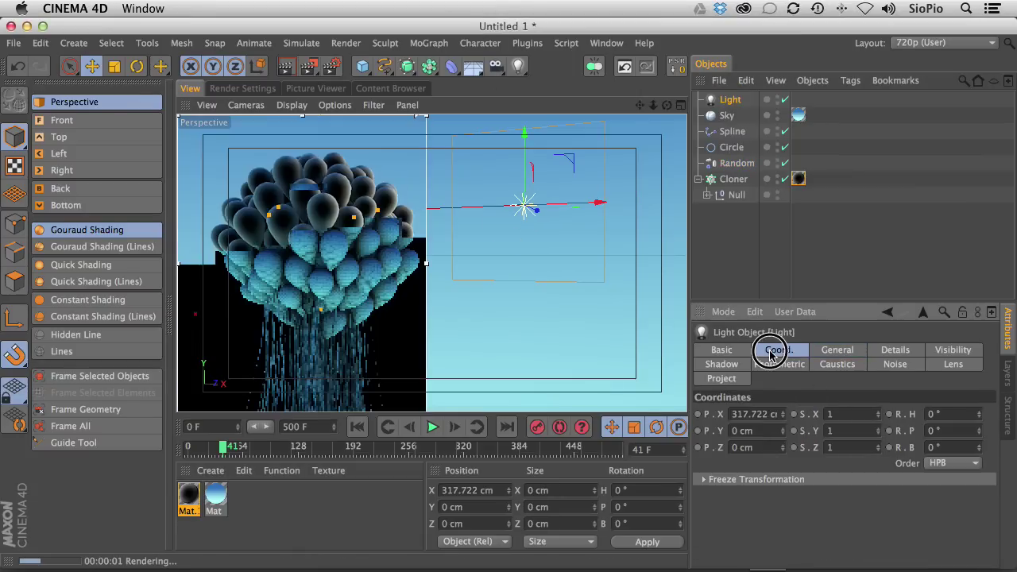
double_click(768, 414)
text(-)
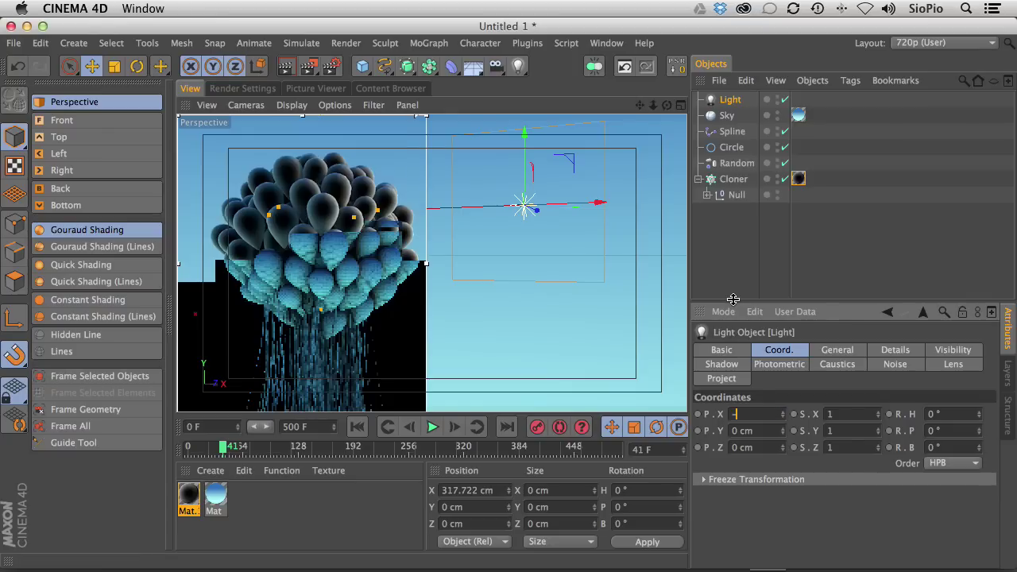
text(500)
key(Return)
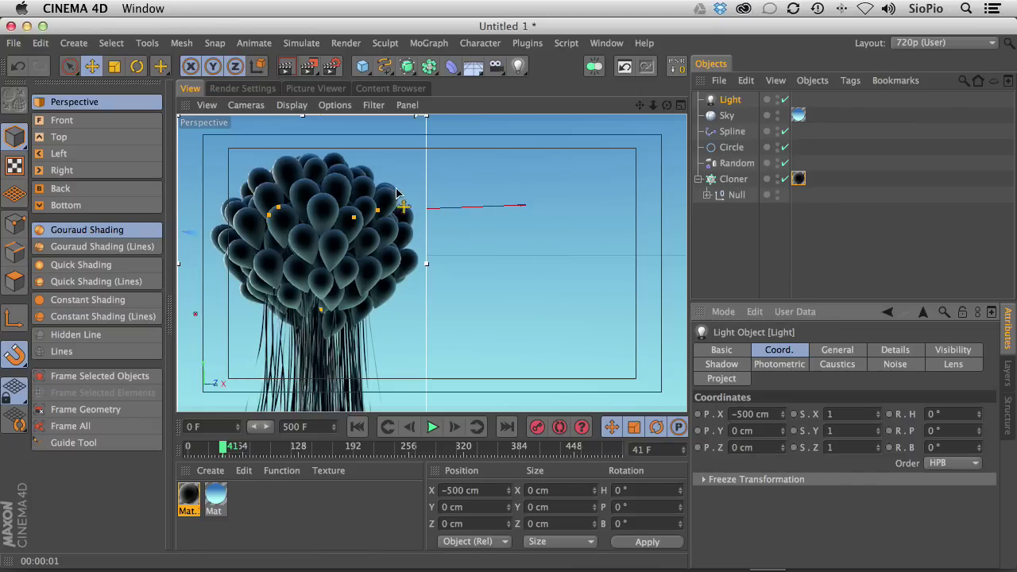
Reposition the Light to X -300 cm, Y 500 cm and Z -500 cm, refreshing the render
double_click(762, 432)
key(super+r)
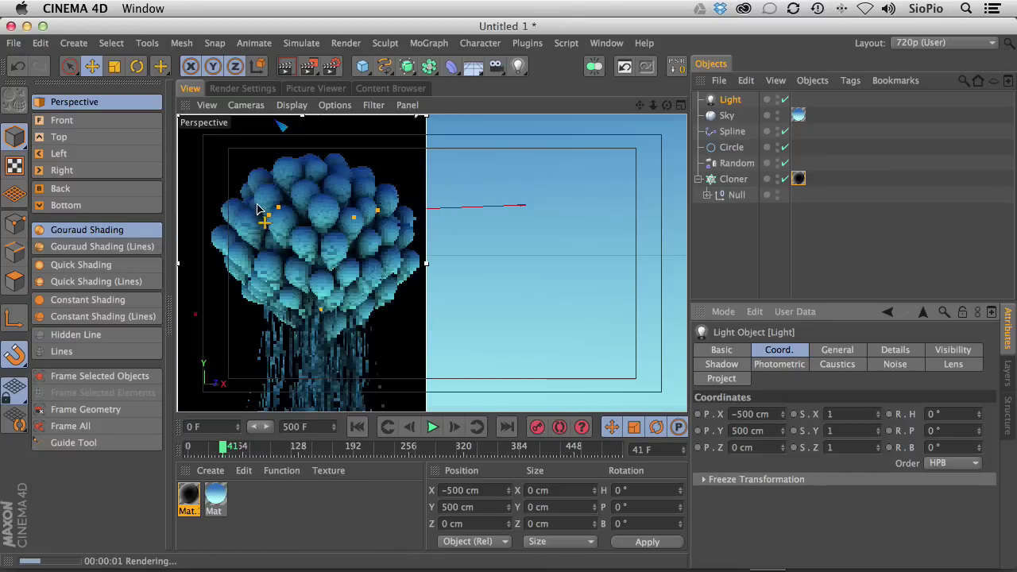
drag(760, 449, 720, 443)
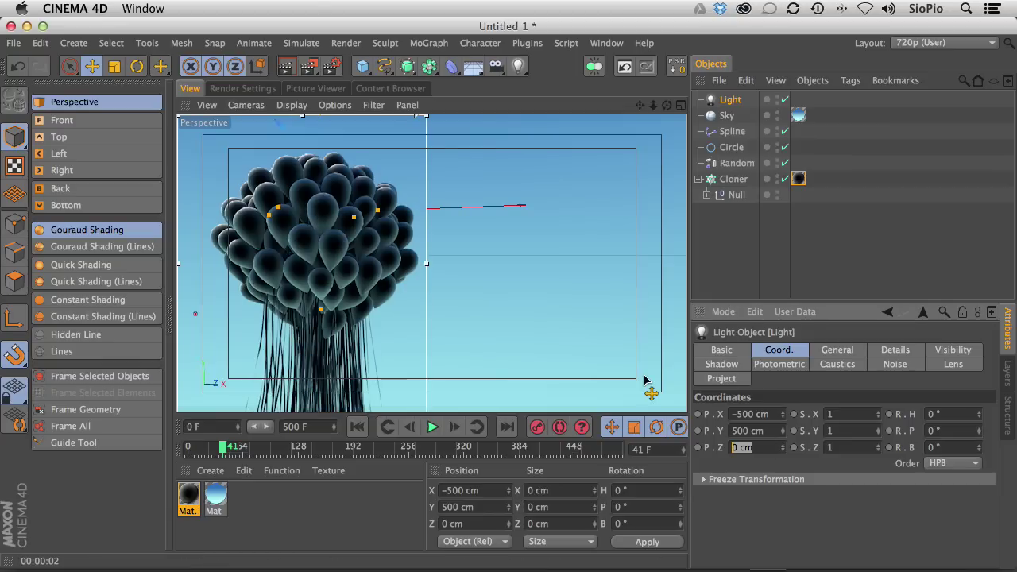
text(-500)
key(Return)
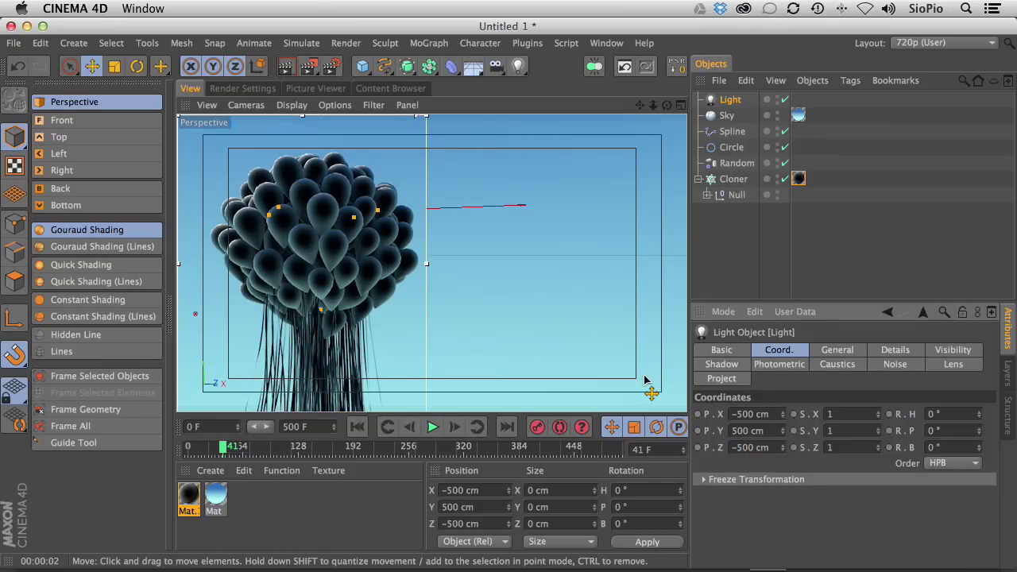
key(super+r)
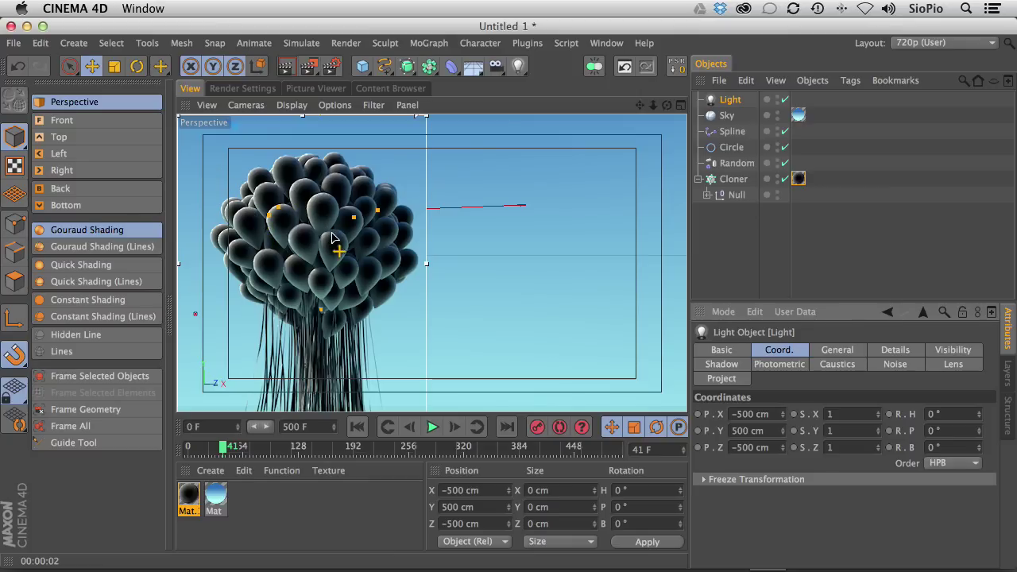
click(741, 414)
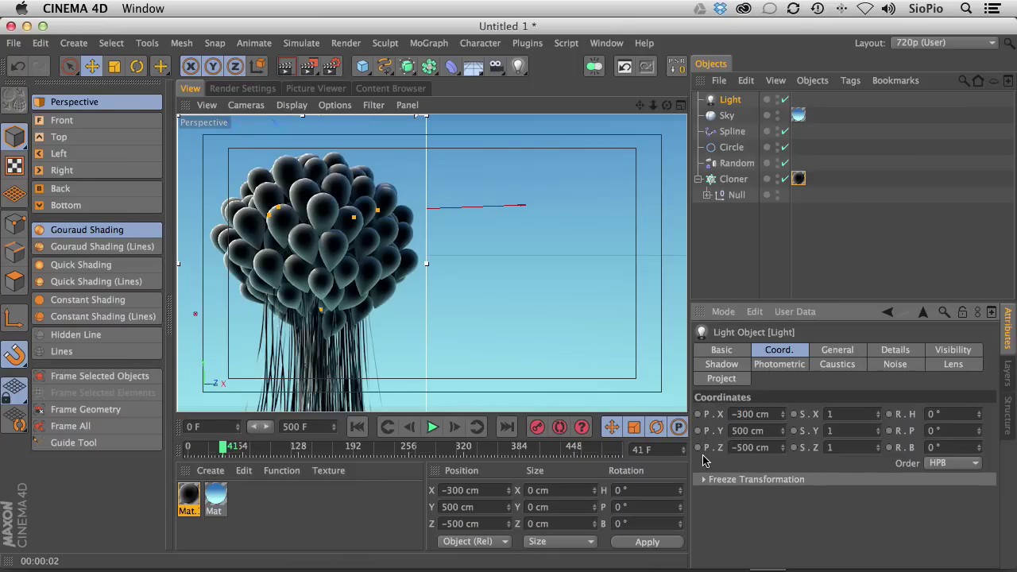
key(super+r)
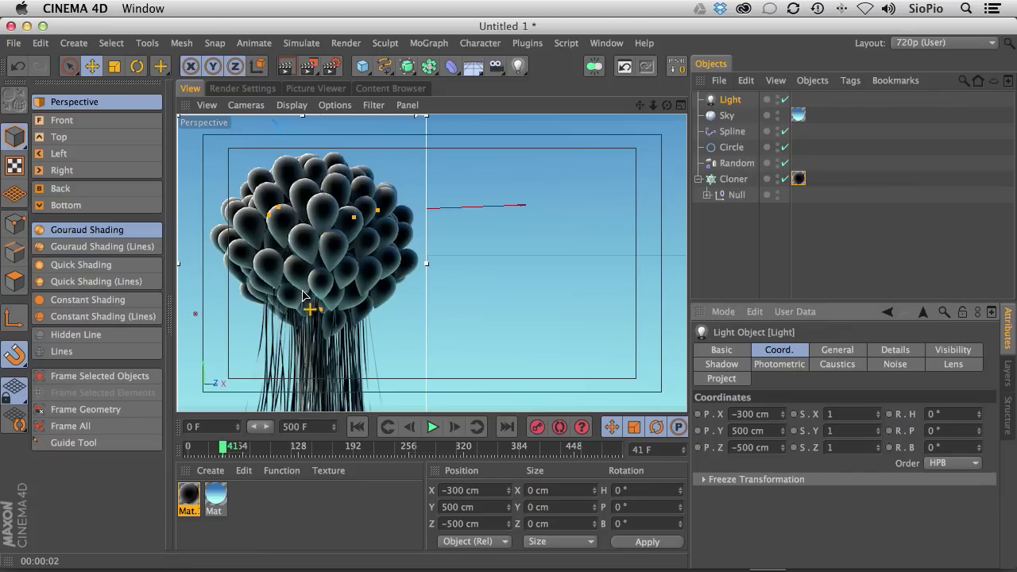
Reopen the balloon material in the Material Editor, clear of the rendered balloons, and open its Layer shader
double_click(187, 497)
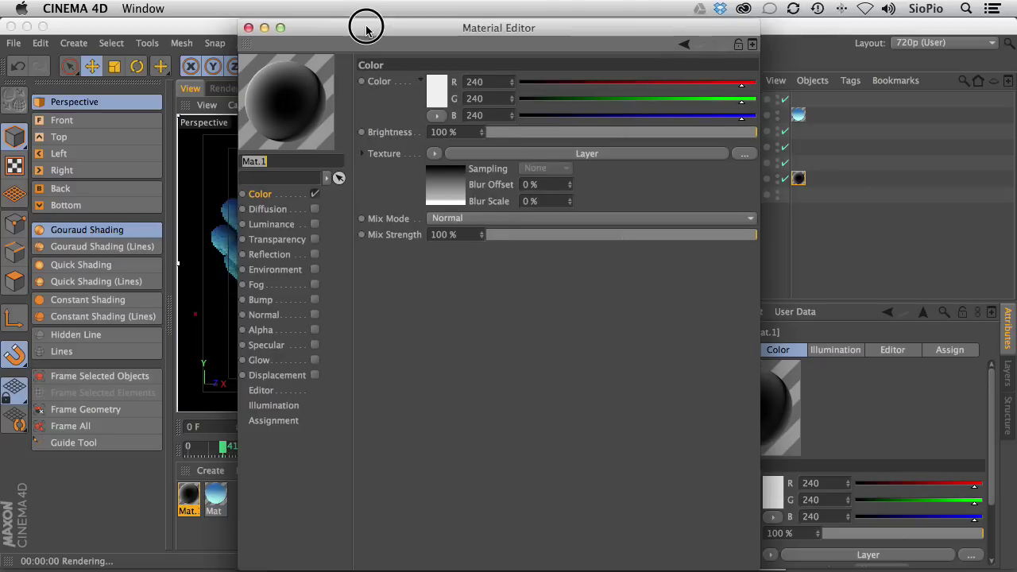
drag(364, 27, 566, 9)
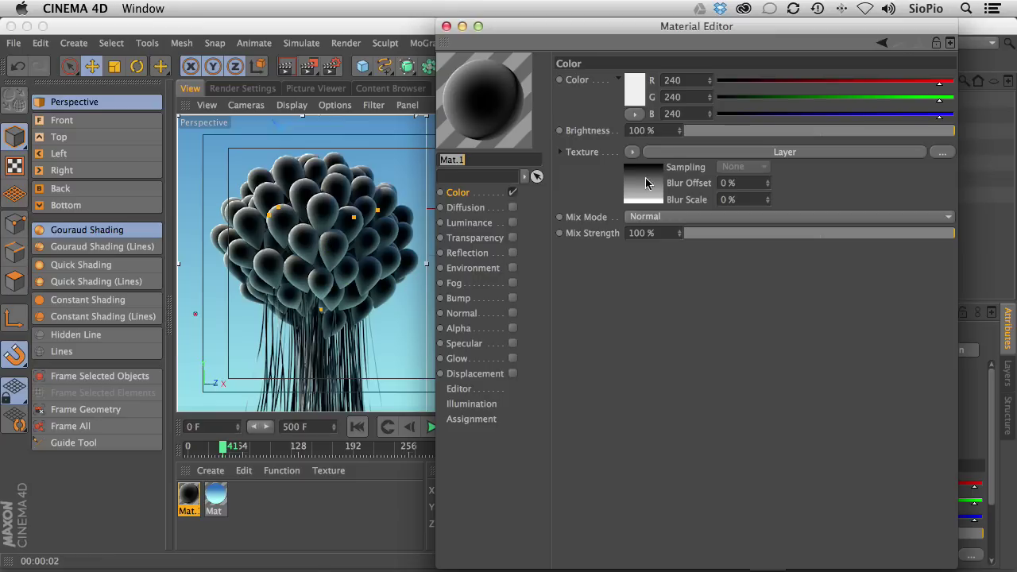
click(644, 186)
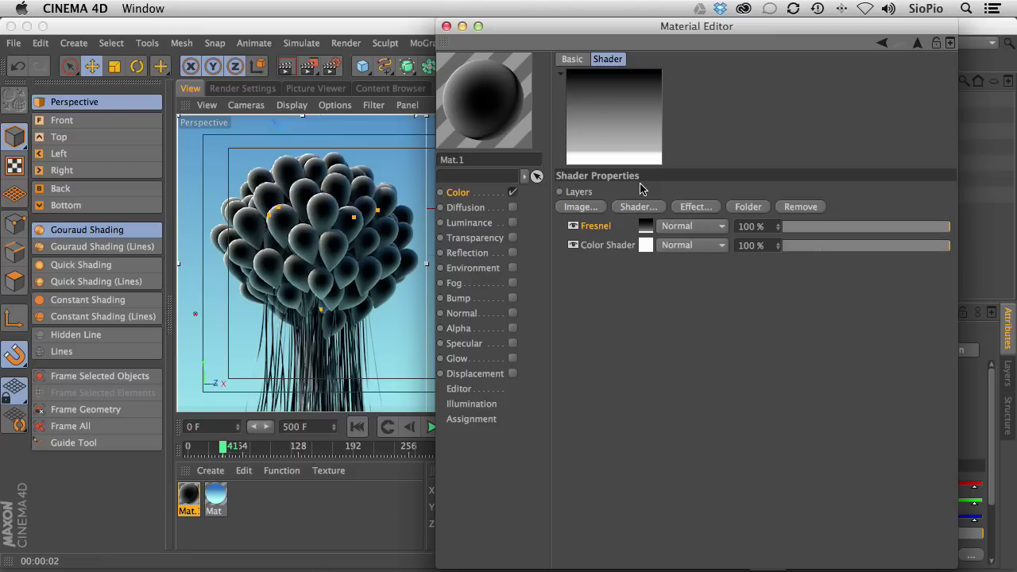
Hide the Fresnel layer to compare the render without it, and show the layer again
click(572, 227)
key(super+r)
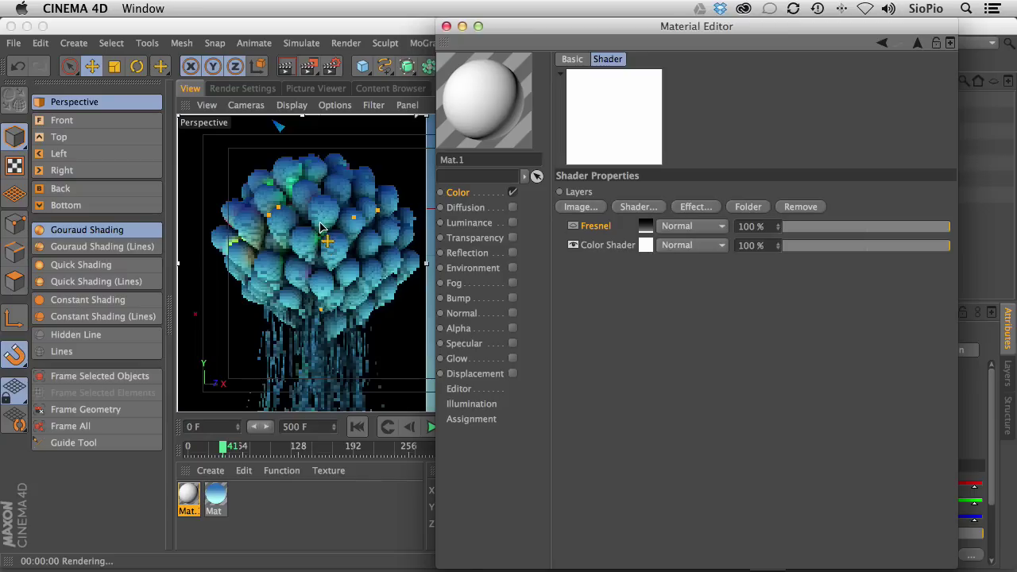
click(573, 226)
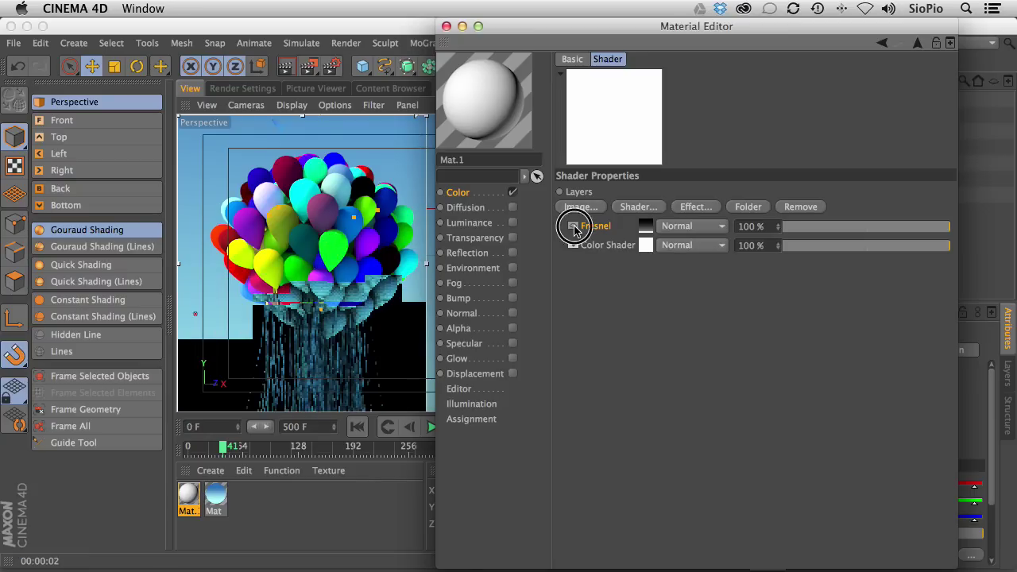
key(super+r)
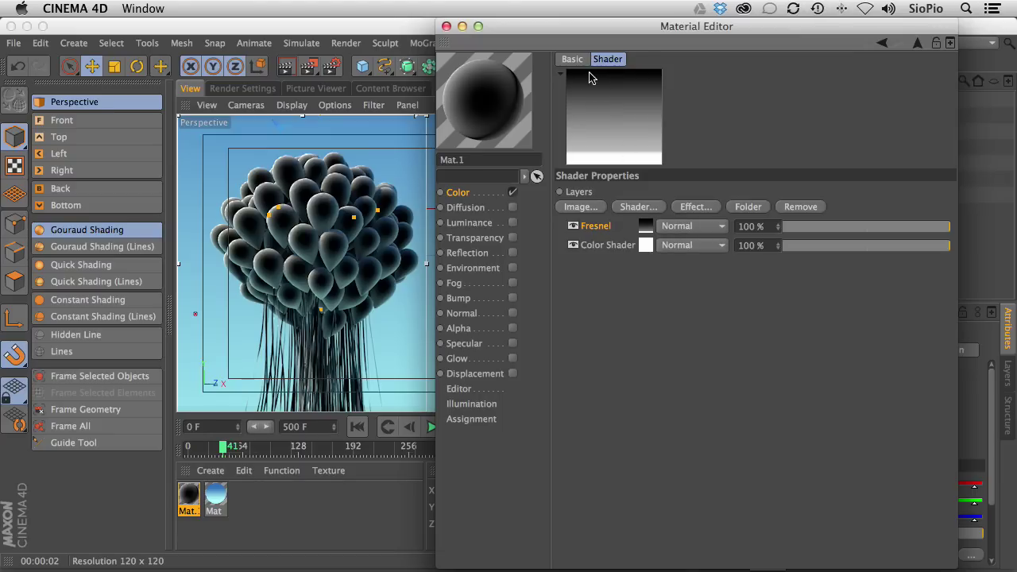
Set the Fresnel layer's blend mode to Add and render the view
click(676, 226)
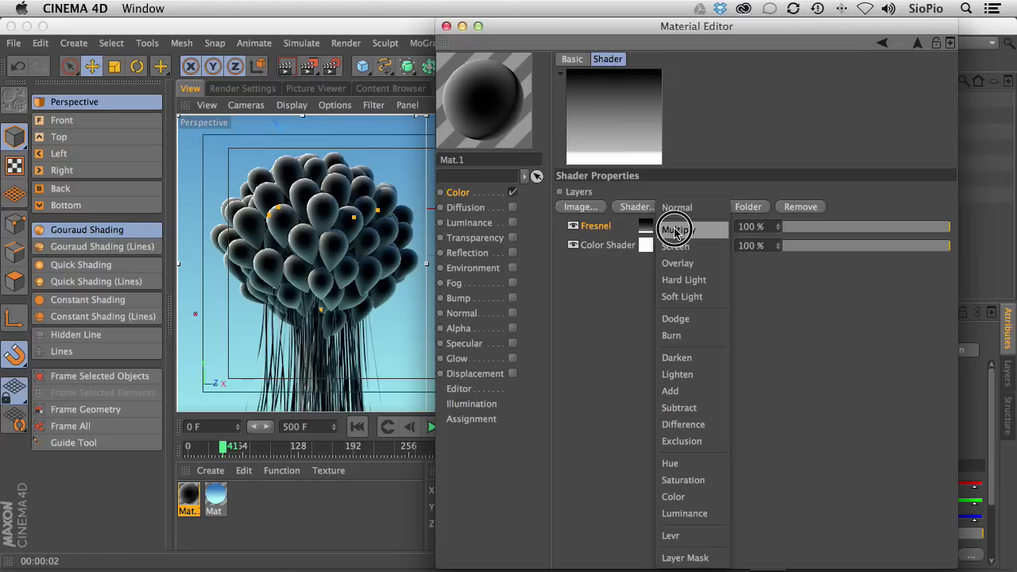
click(670, 392)
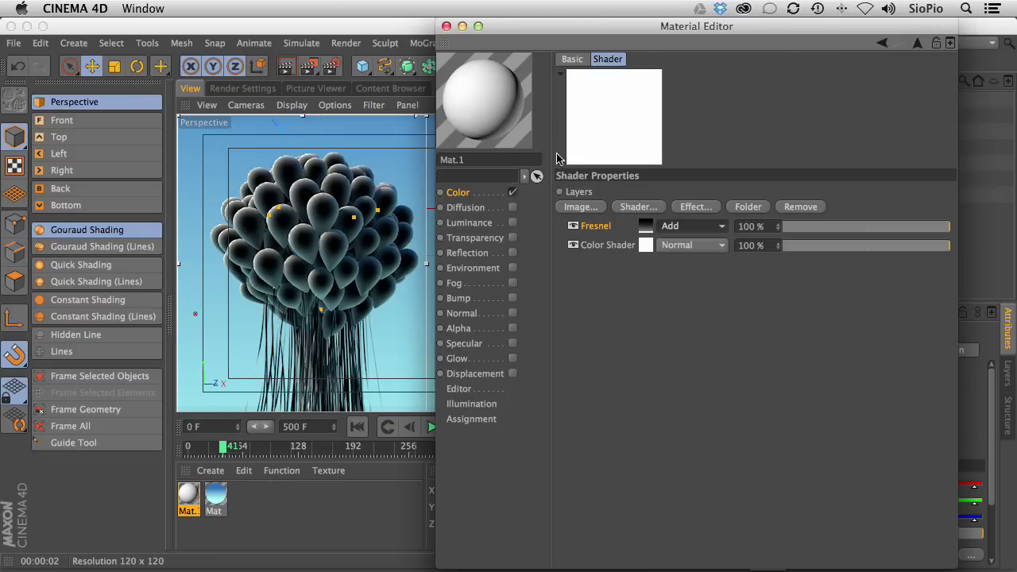
key(ctrl+r)
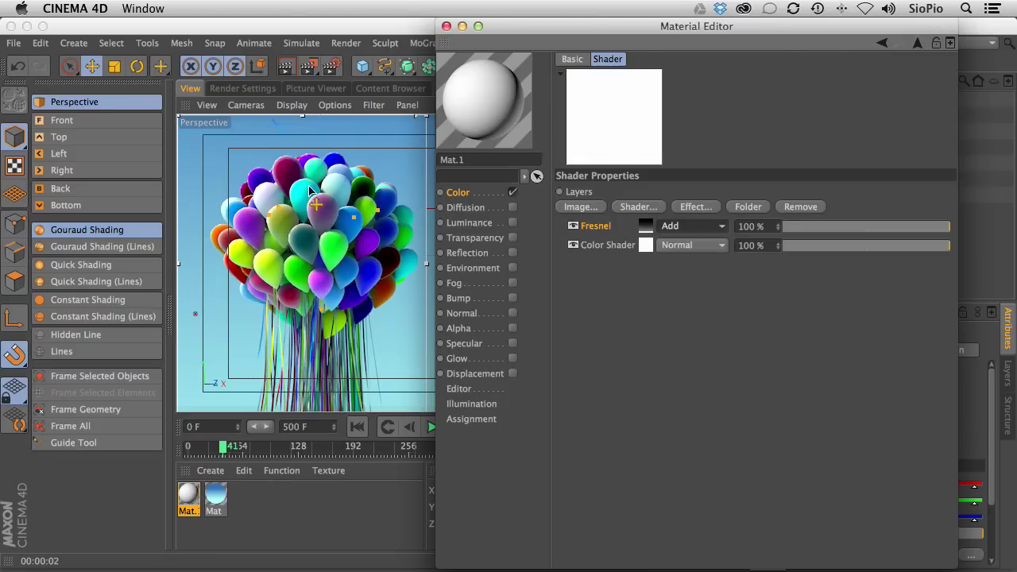
Toggle the Fresnel layer off and on to compare the render, and try the material's Specular channel before switching it off
click(572, 228)
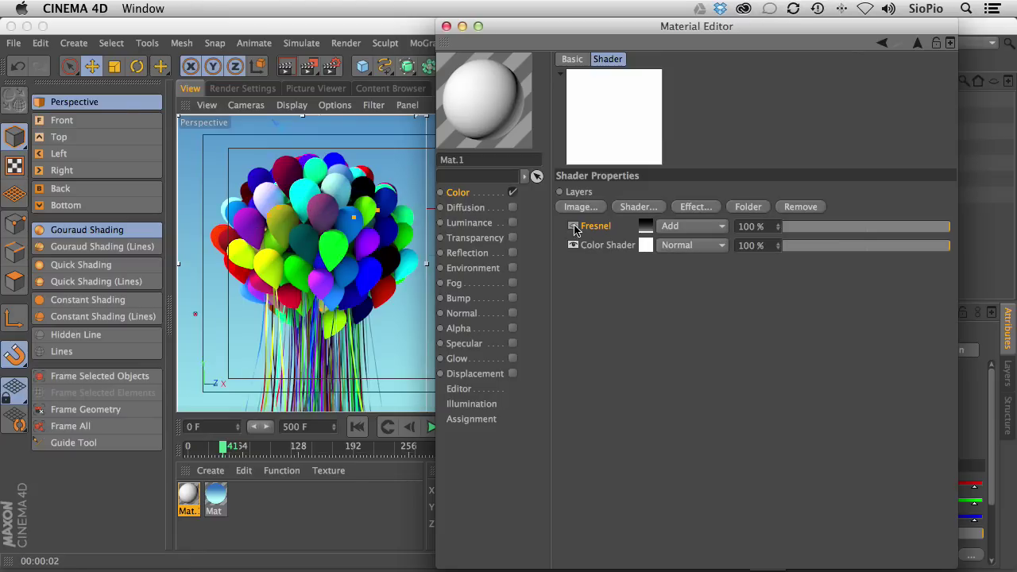
click(573, 226)
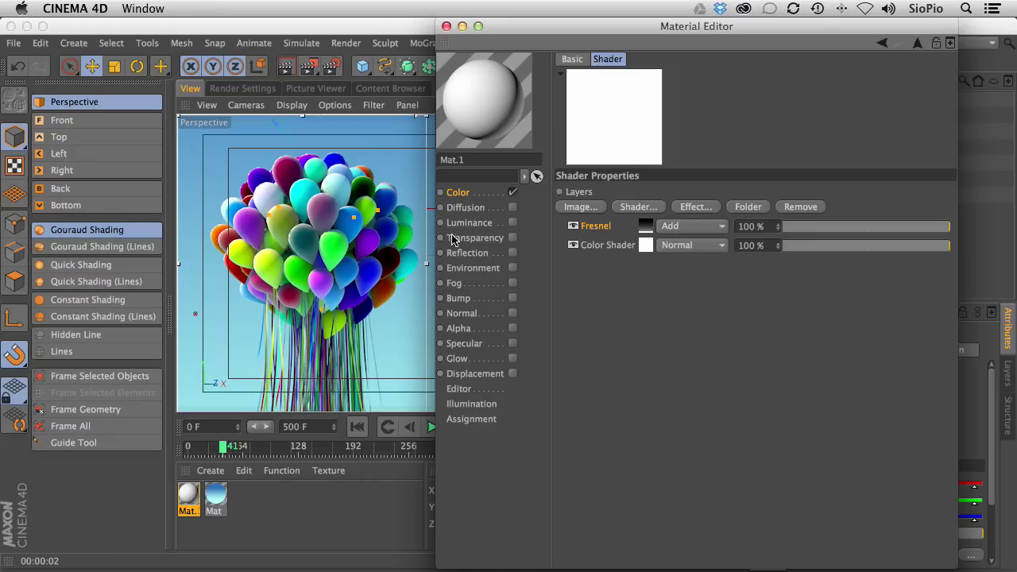
click(512, 344)
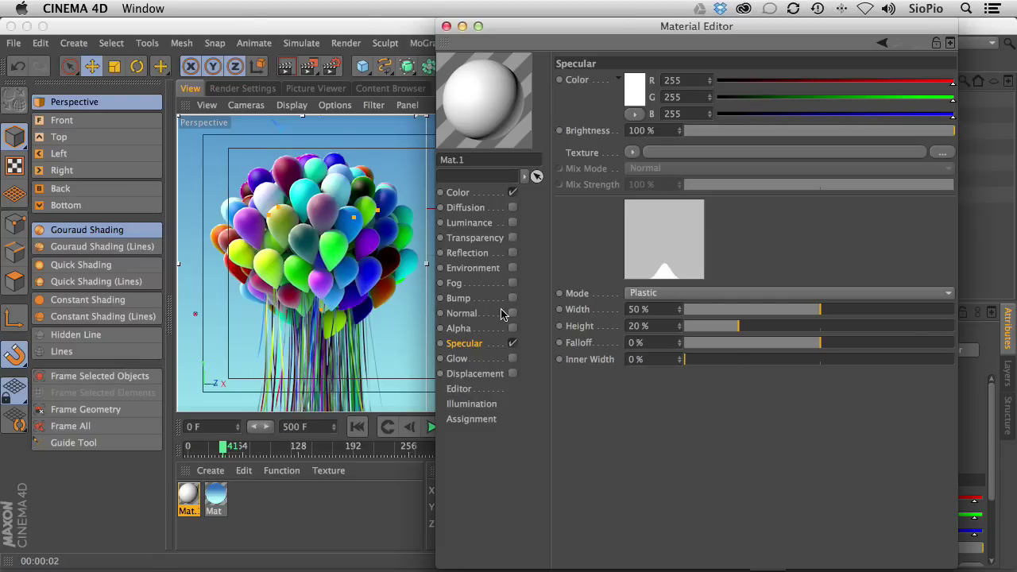
click(513, 345)
Enable the material's Luminance channel with a Lumas shader as texture, render the view, and deactivate the shader's base diffuse shading
click(512, 224)
click(445, 224)
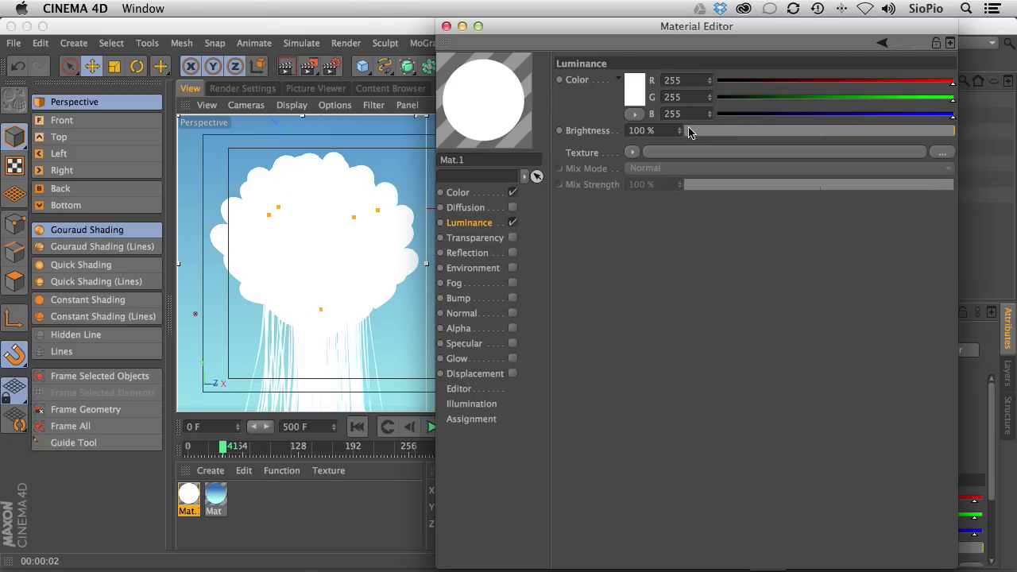
drag(631, 153, 766, 358)
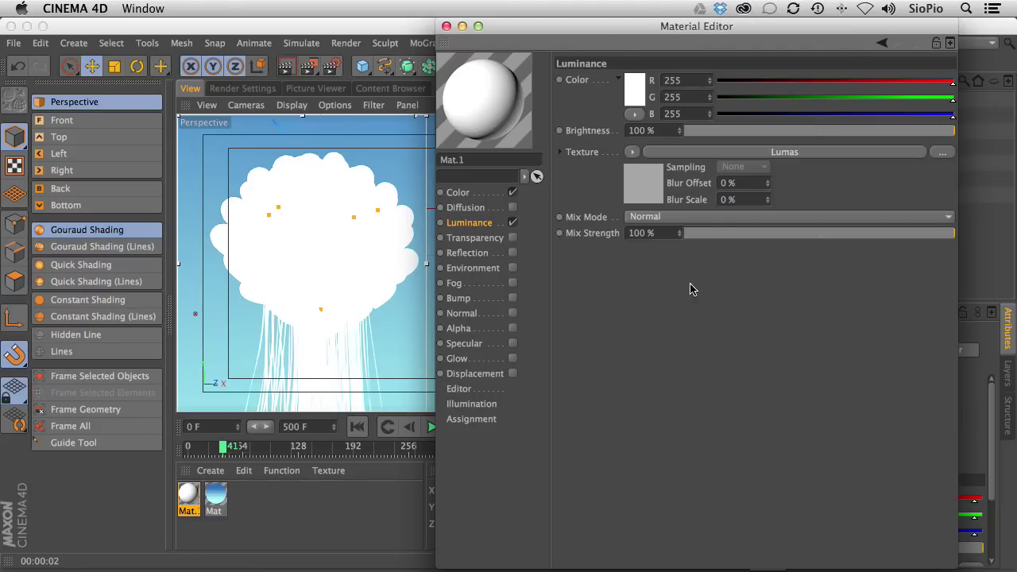
key(super+r)
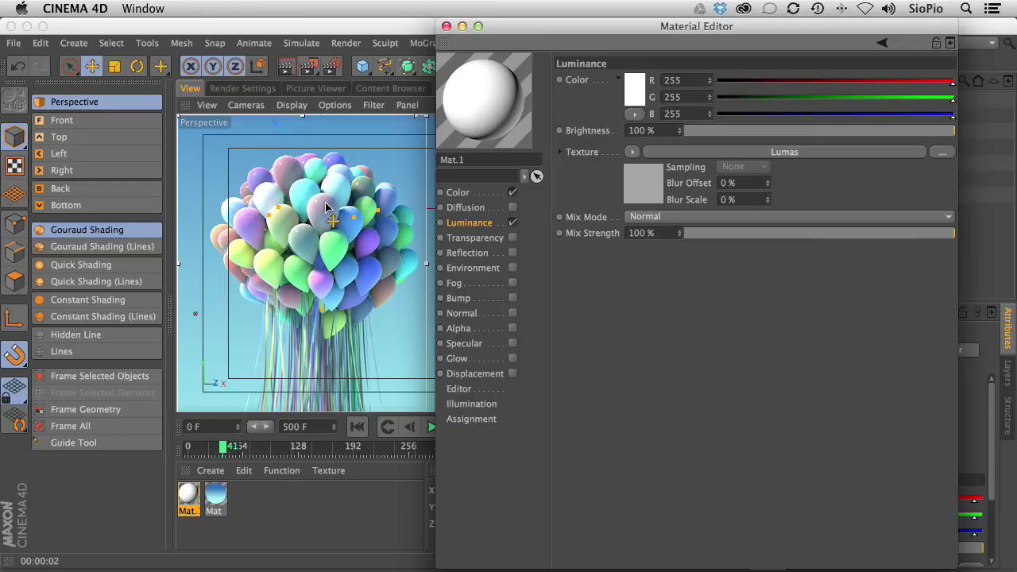
click(644, 188)
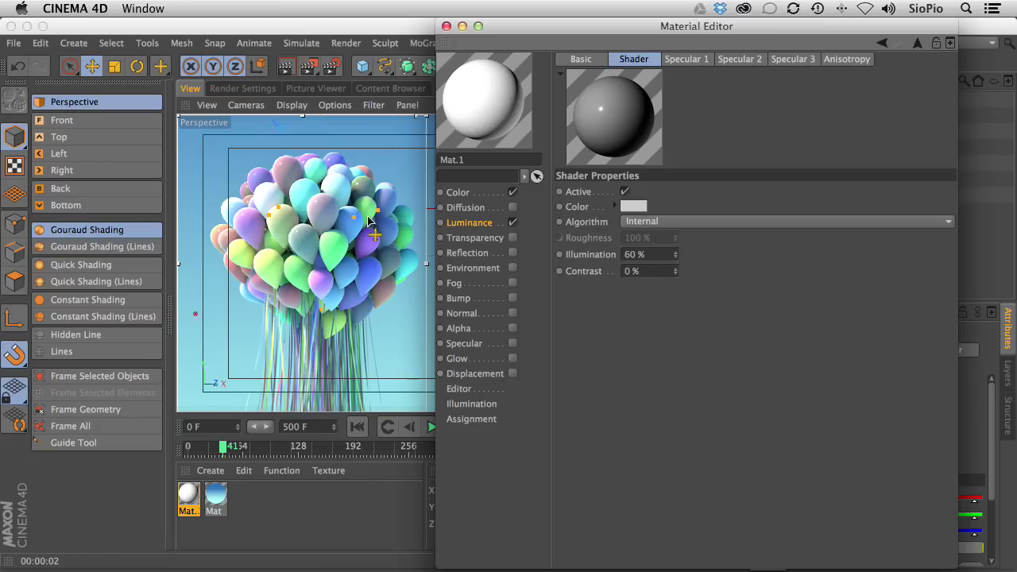
click(624, 192)
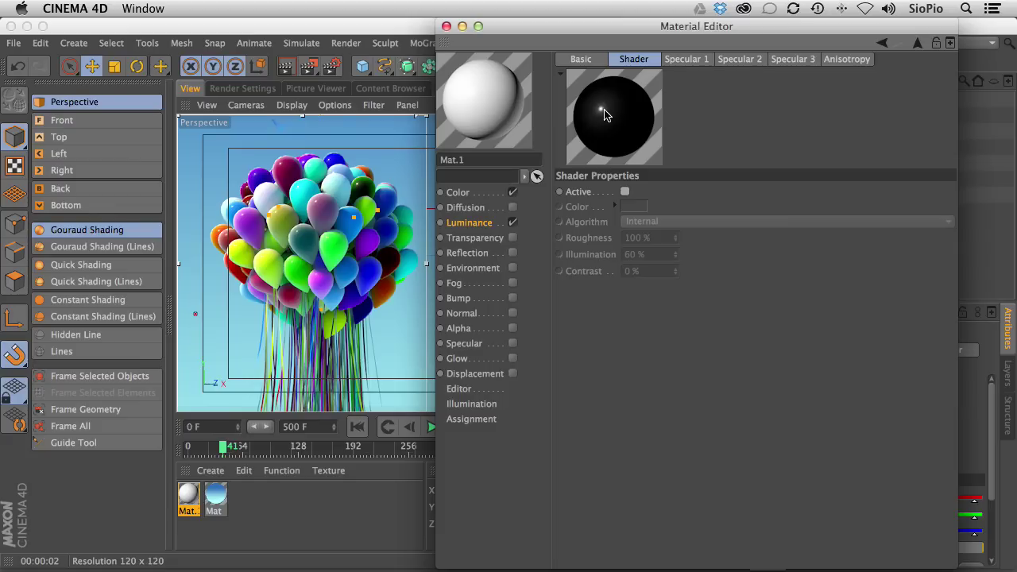
Lighten the Lumas shader's Specular 3 color to a mid grey and render the view
click(794, 61)
click(618, 207)
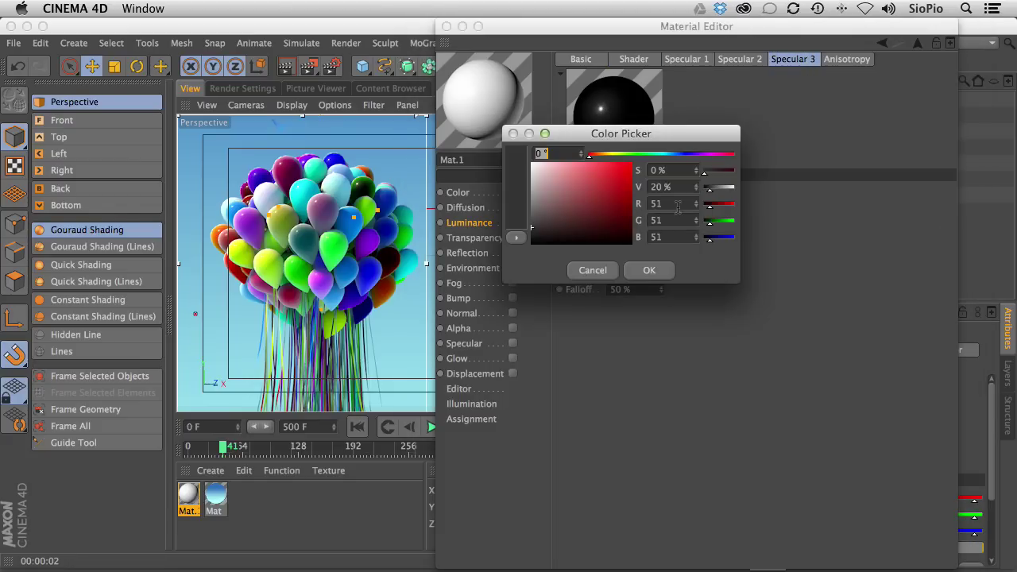
click(680, 190)
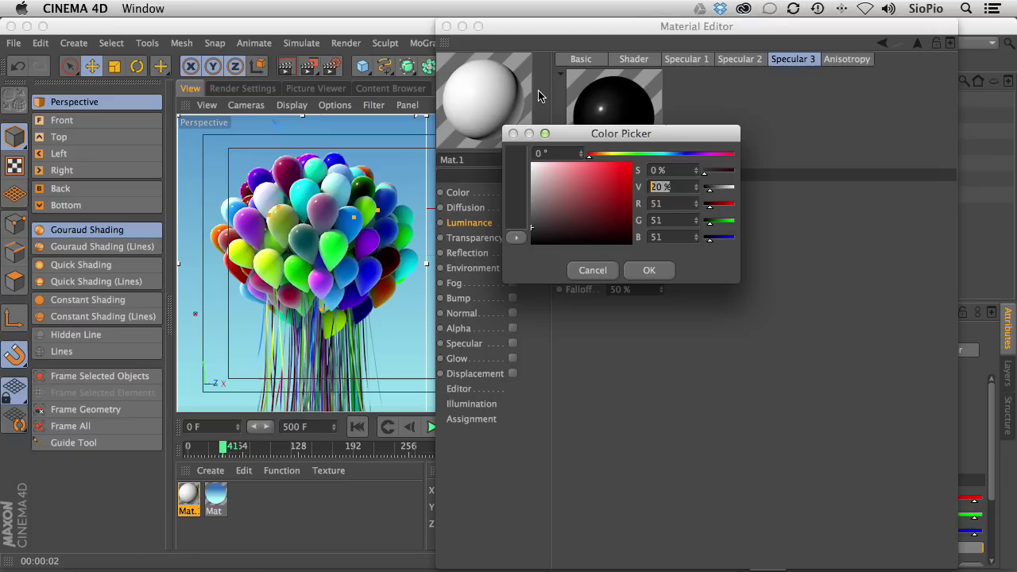
key(Return)
key(ctrl+r)
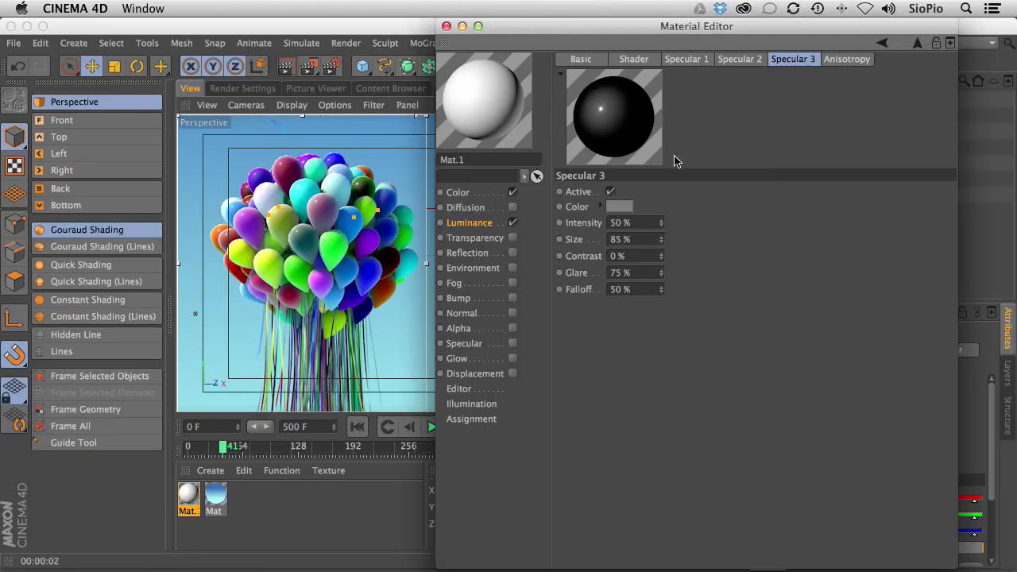
Set the Lumas shader's Specular 1 intensity to 5% and size to 20%, refreshing the render
click(688, 60)
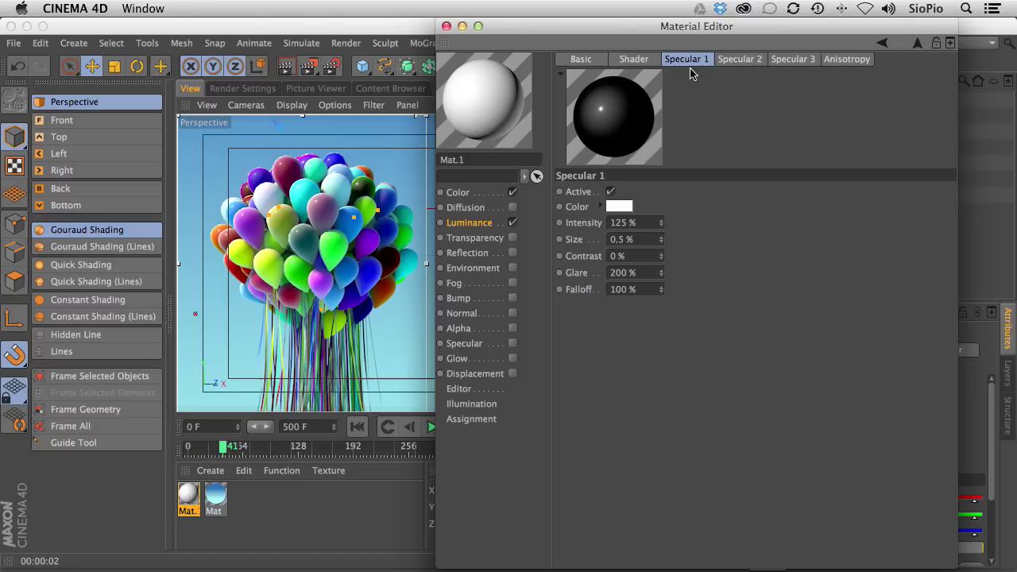
click(647, 223)
text(5)
key(Return)
key(super+r)
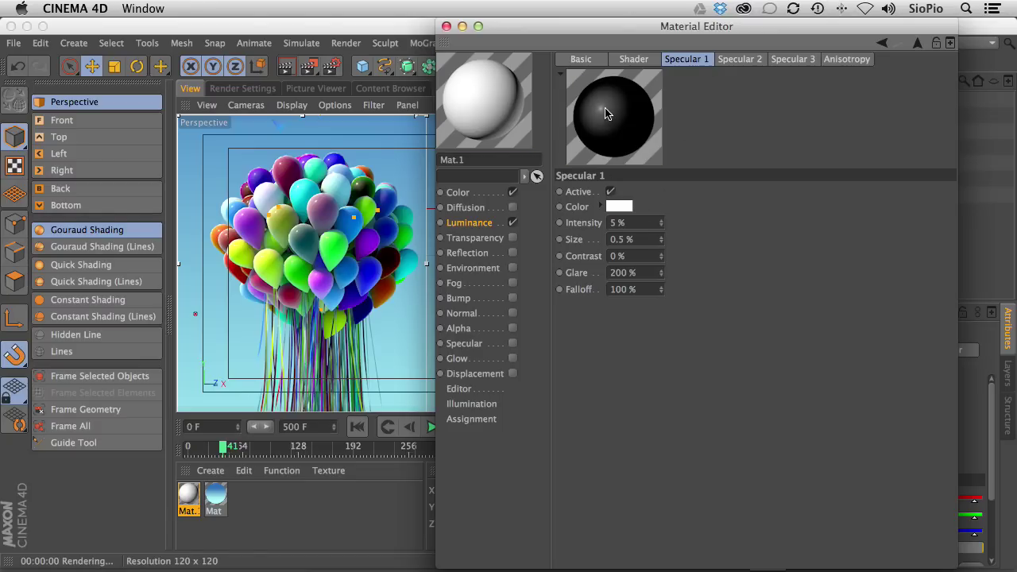
click(634, 239)
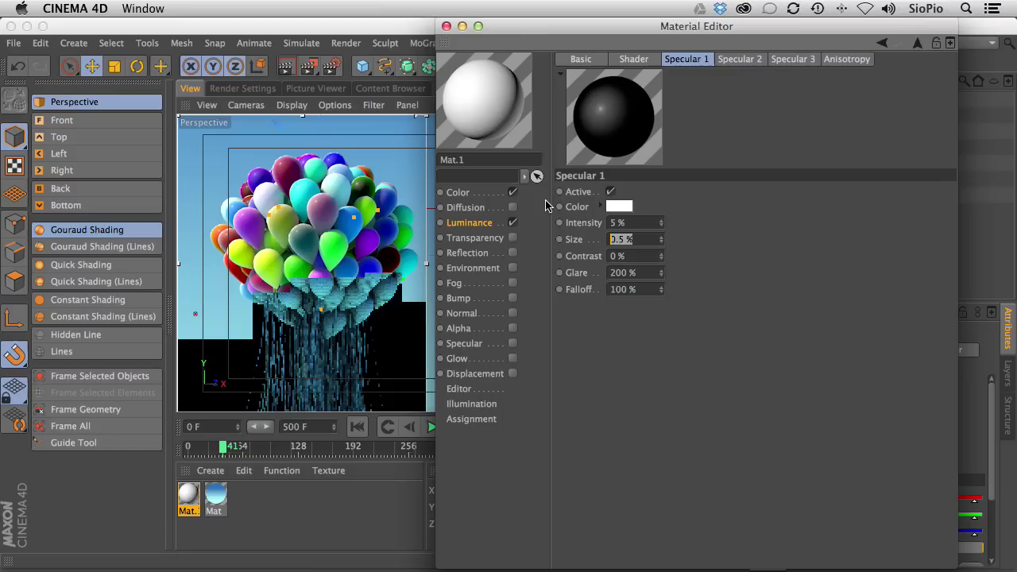
text(20)
key(Return)
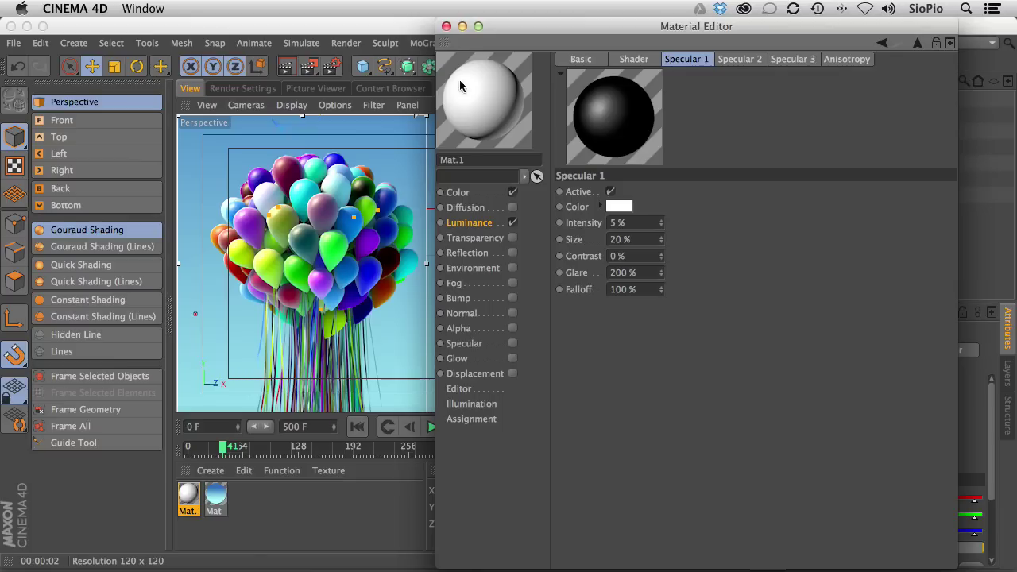
Create a new default material and apply it to the string object in the Cloner's Null
click(446, 26)
double_click(243, 511)
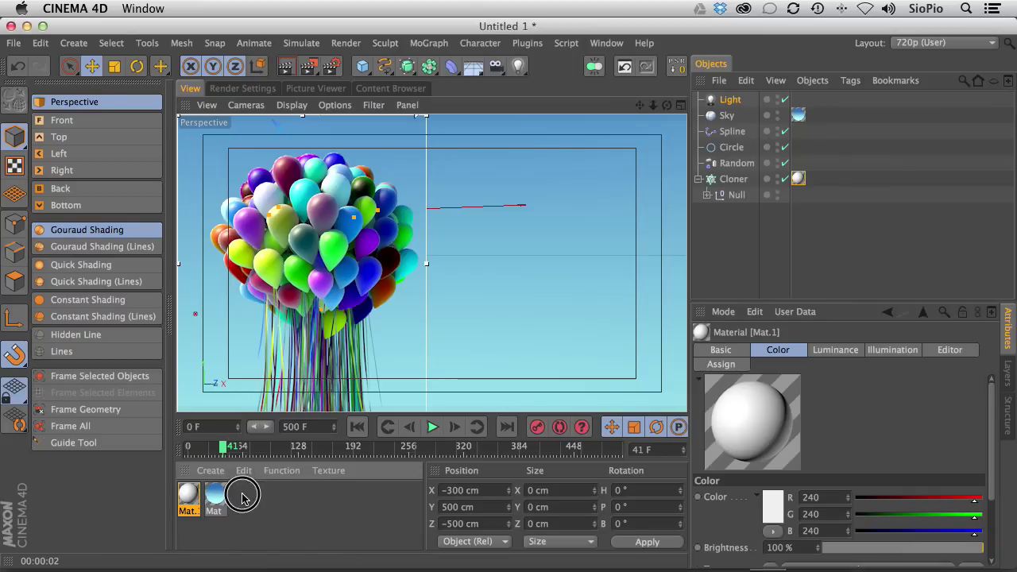
key(super+r)
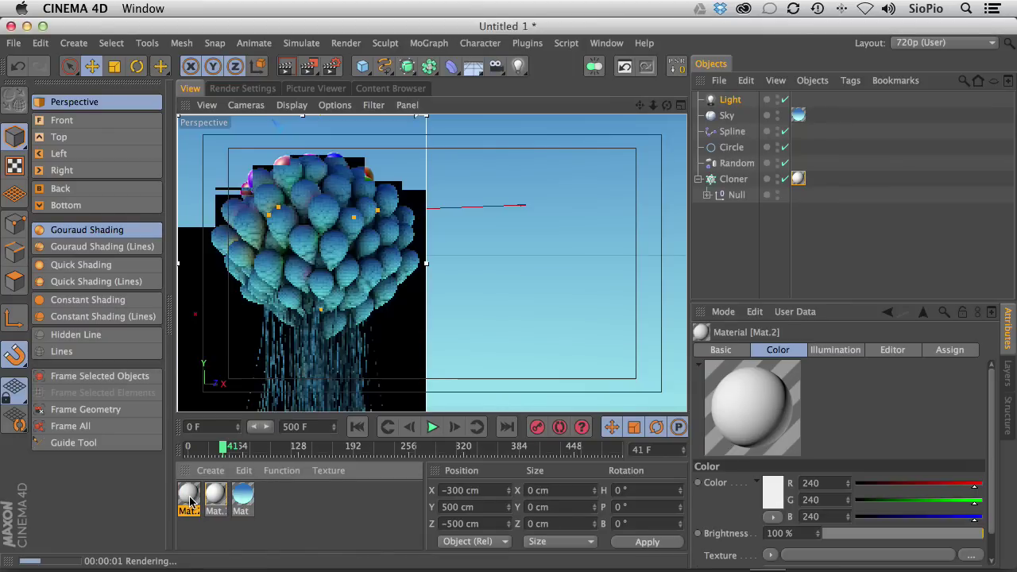
double_click(190, 502)
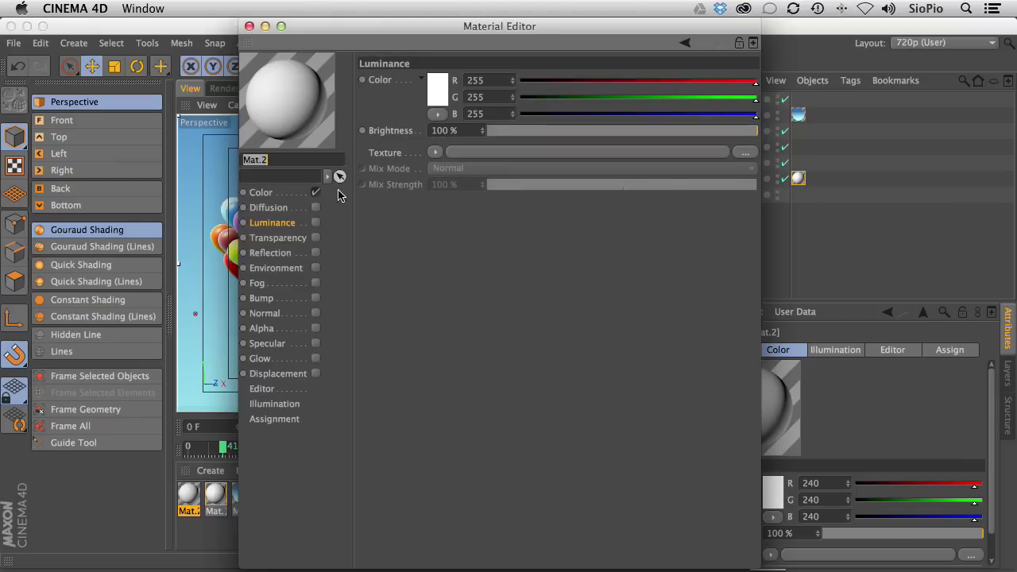
click(249, 26)
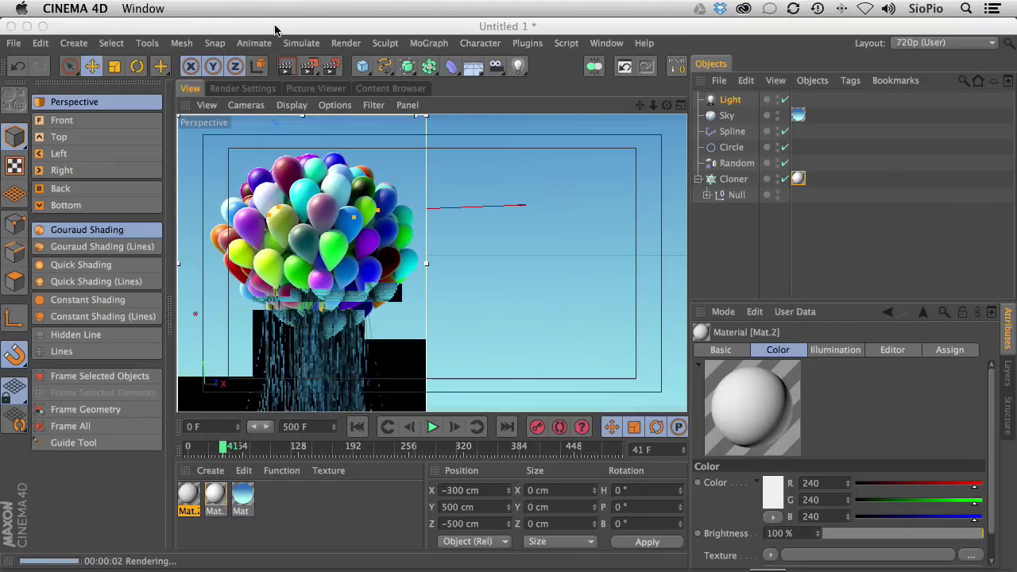
click(707, 194)
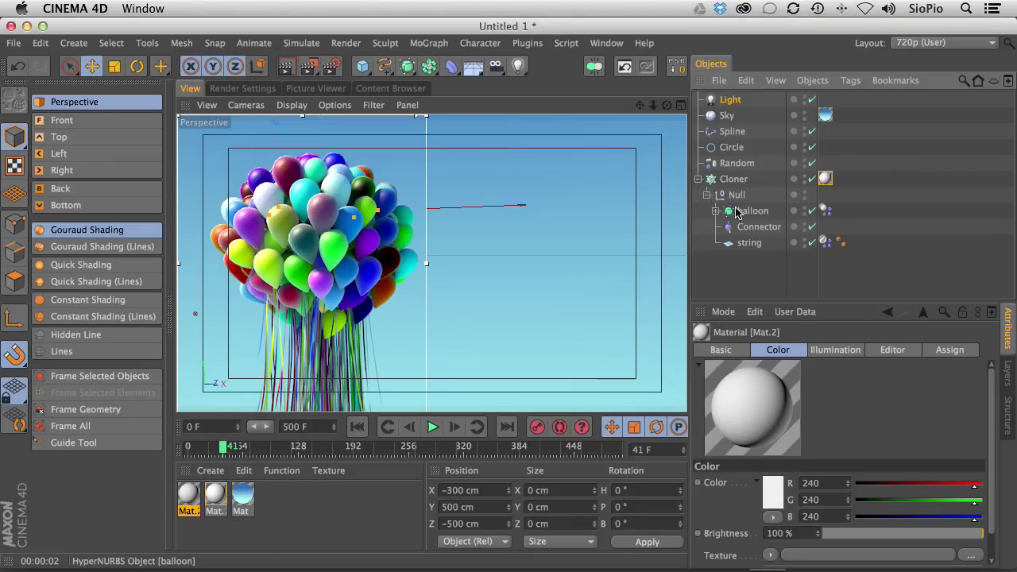
drag(188, 496, 759, 245)
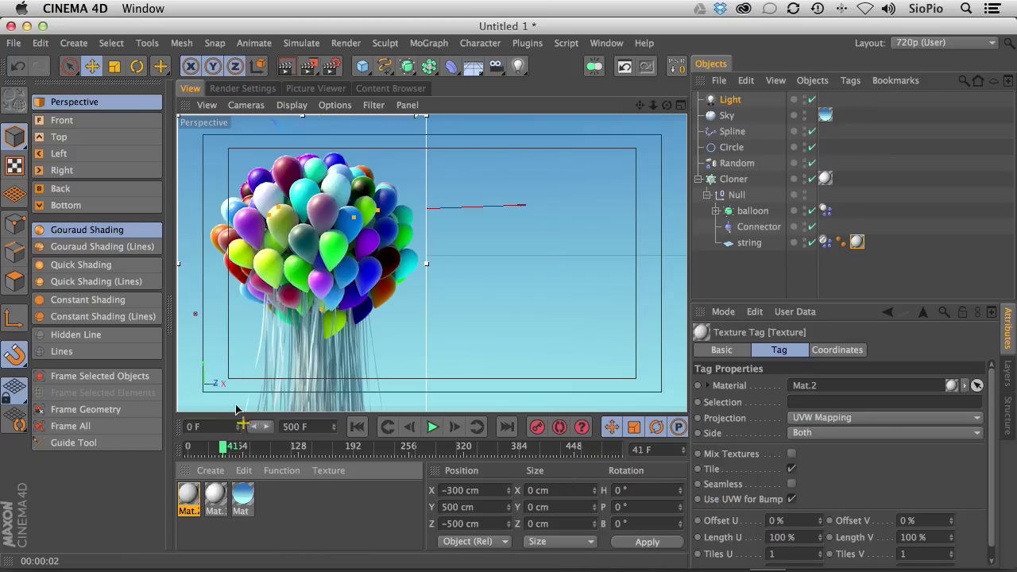
Reopen the balloon material clear of the rendered balloons and enable its Reflection channel at 15% brightness
double_click(216, 496)
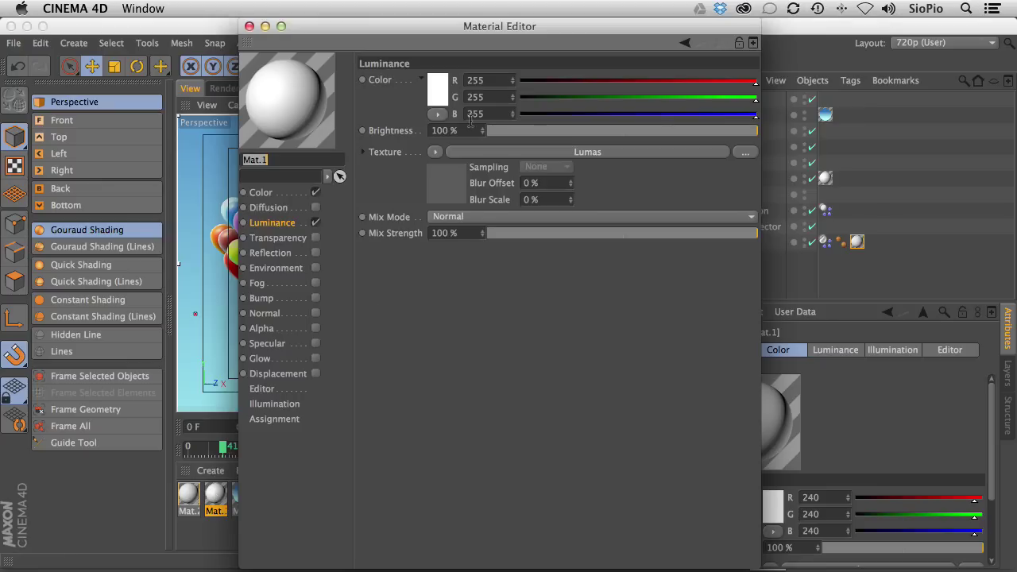
drag(408, 27, 623, 6)
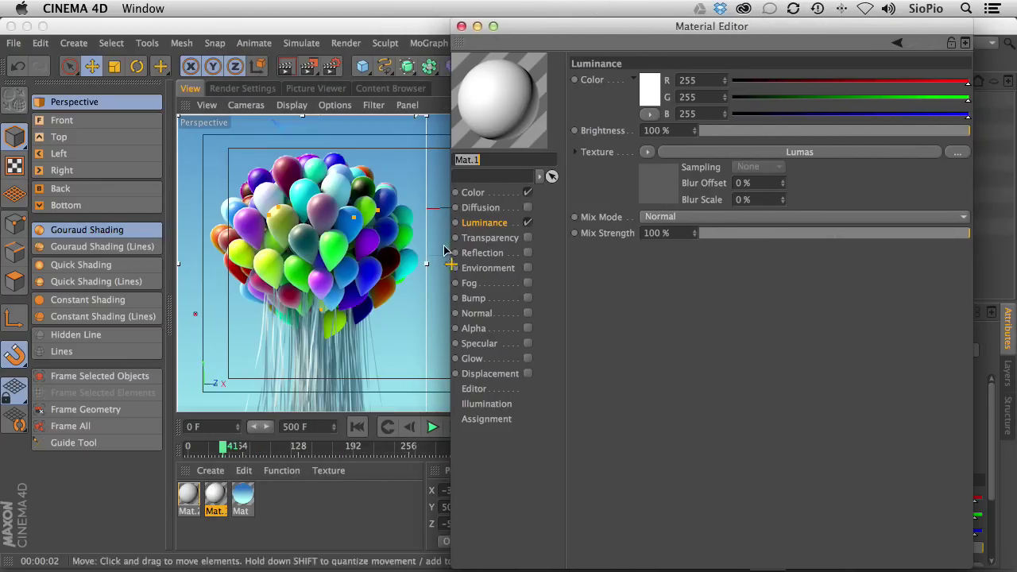
click(529, 253)
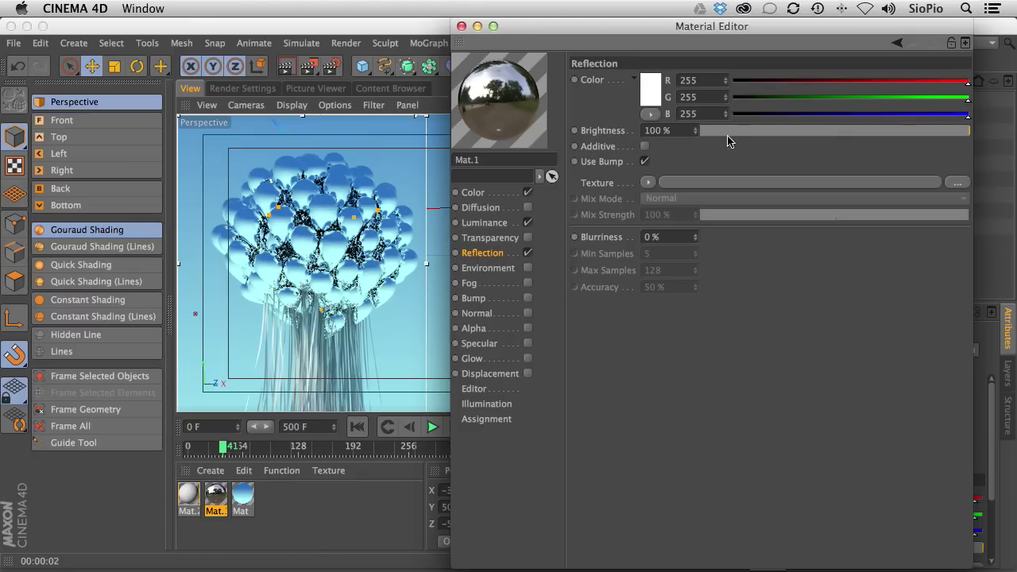
drag(729, 131, 741, 131)
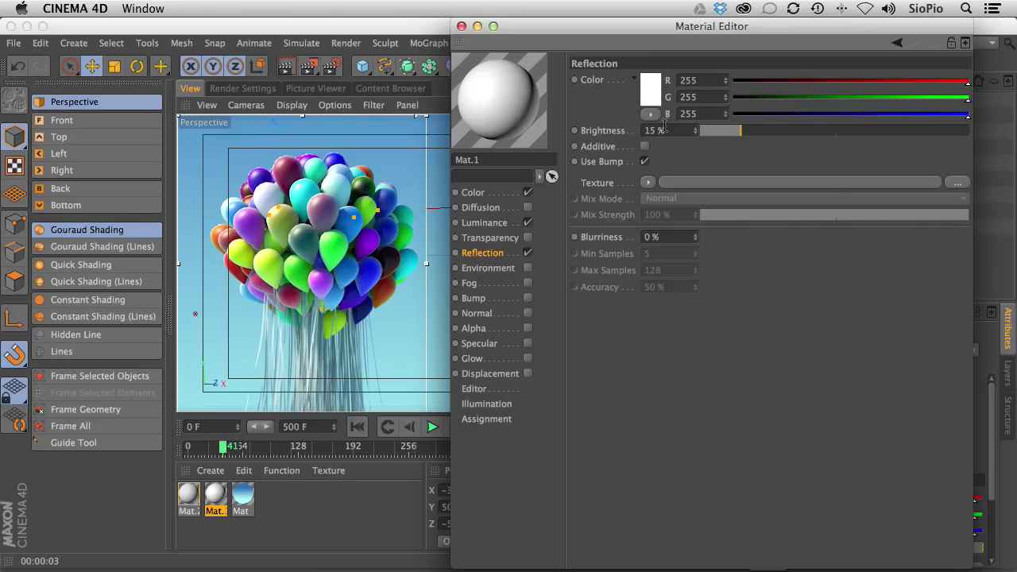
Load a Fresnel texture into the Reflection channel at 45% mix strength, set brightness to 25%, and render the view
click(649, 182)
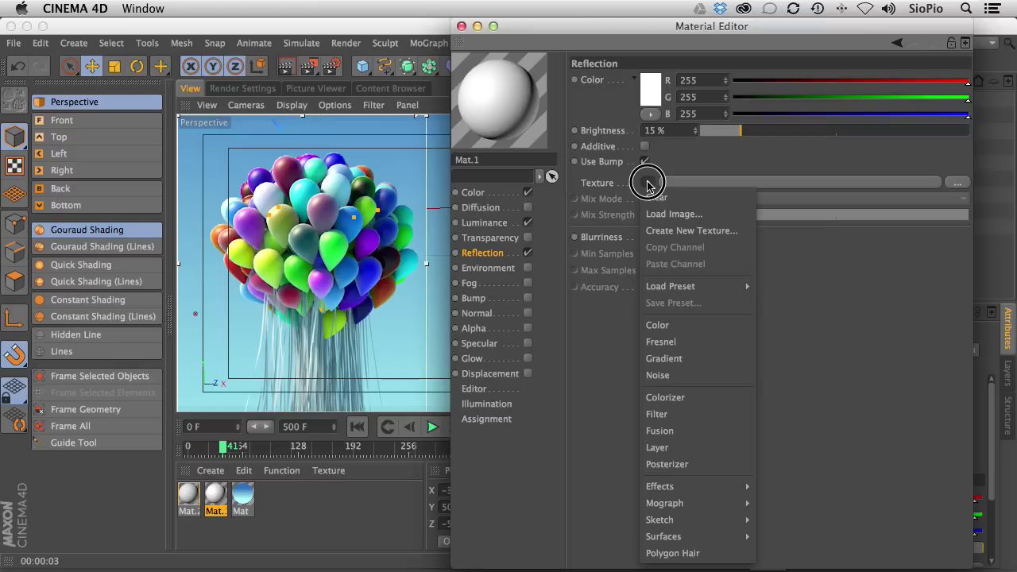
click(683, 344)
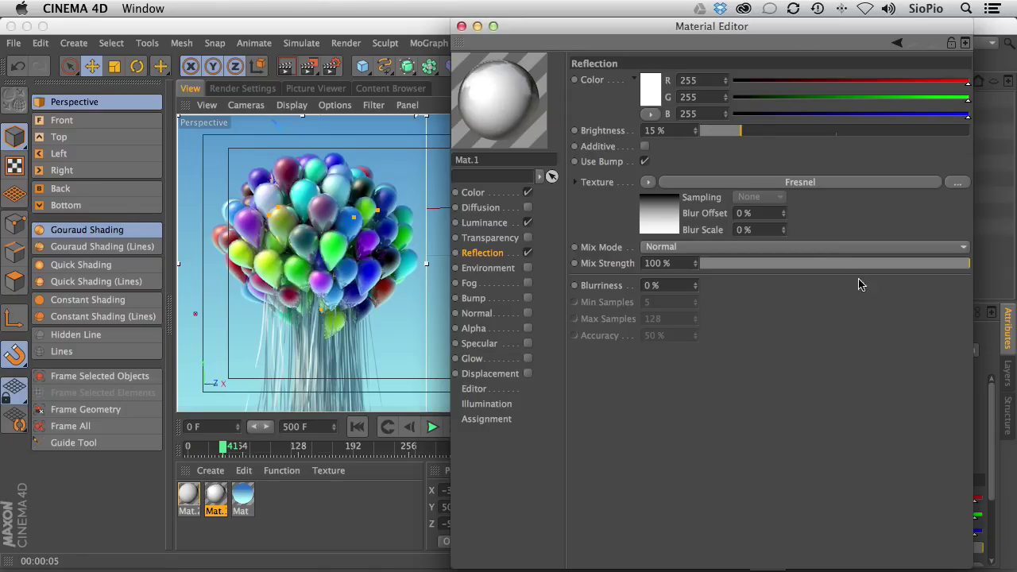
drag(857, 271, 822, 271)
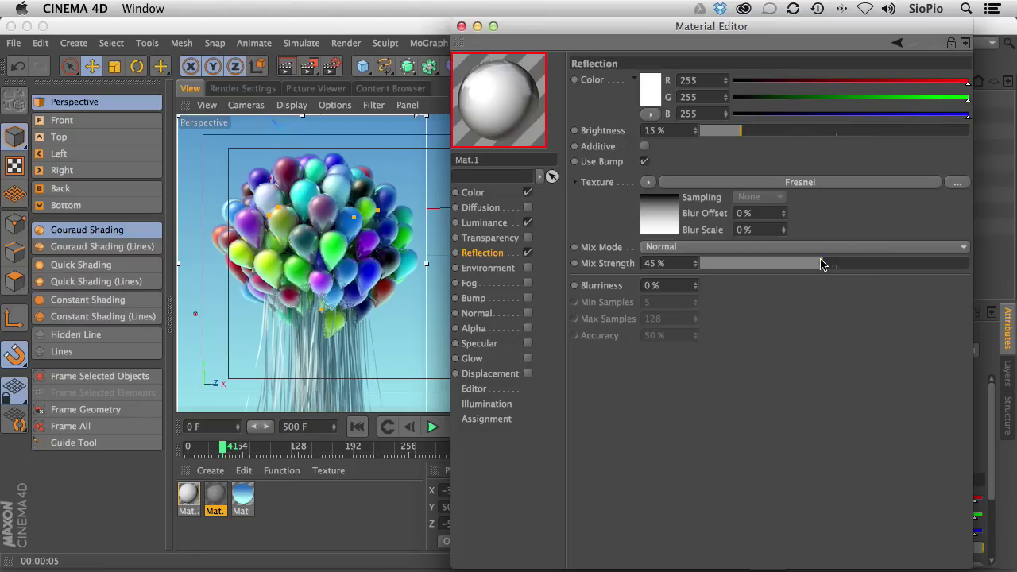
key(super+r)
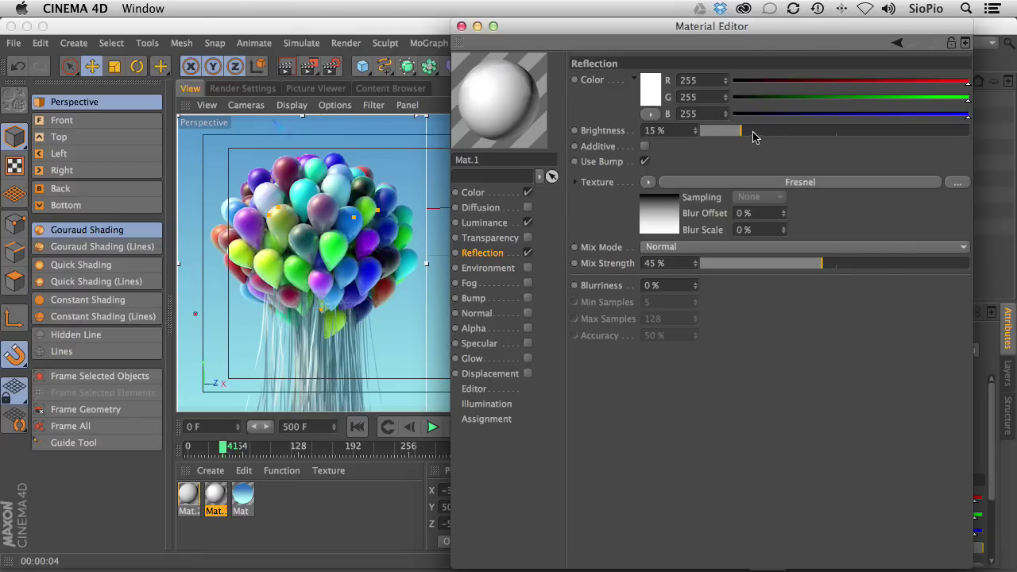
drag(741, 131, 771, 130)
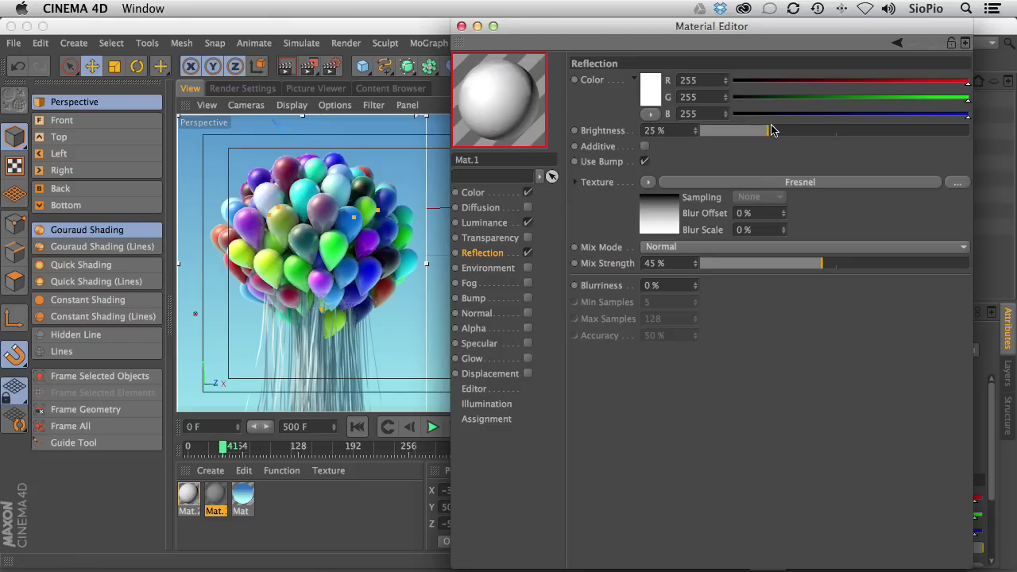
key(super+r)
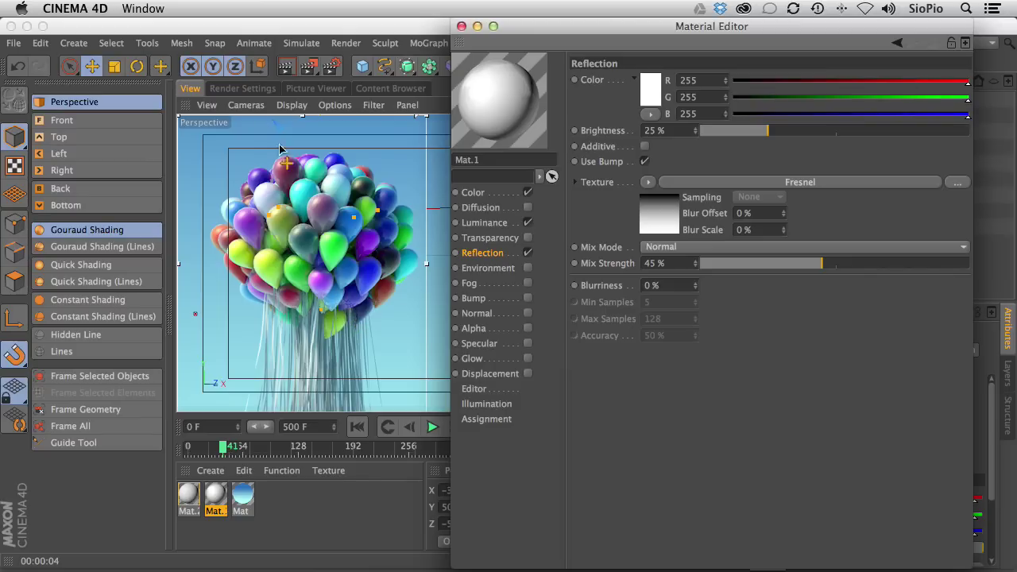
Close the material editor and set the render settings' anti-aliasing to Best
click(246, 89)
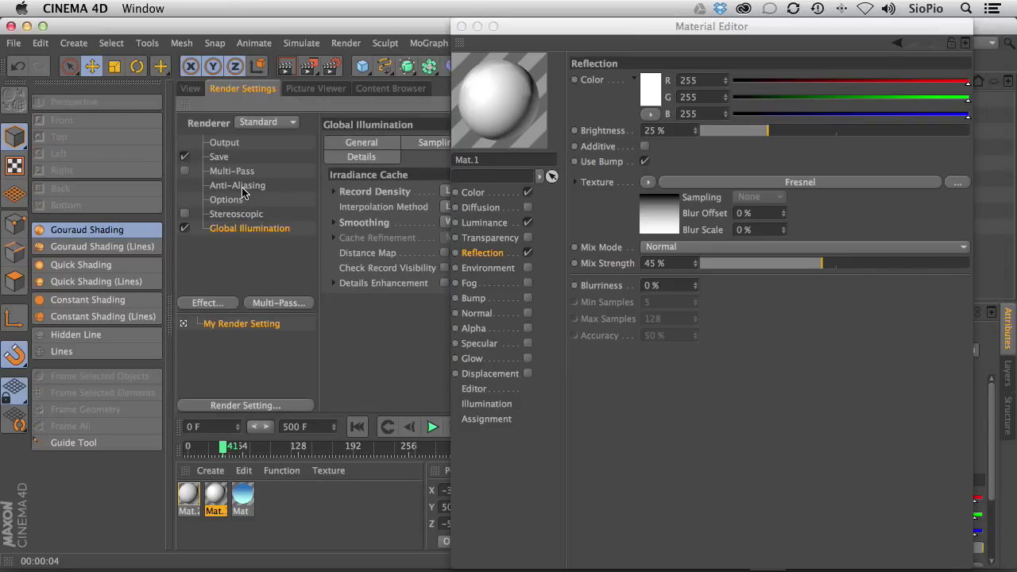
click(241, 189)
click(462, 26)
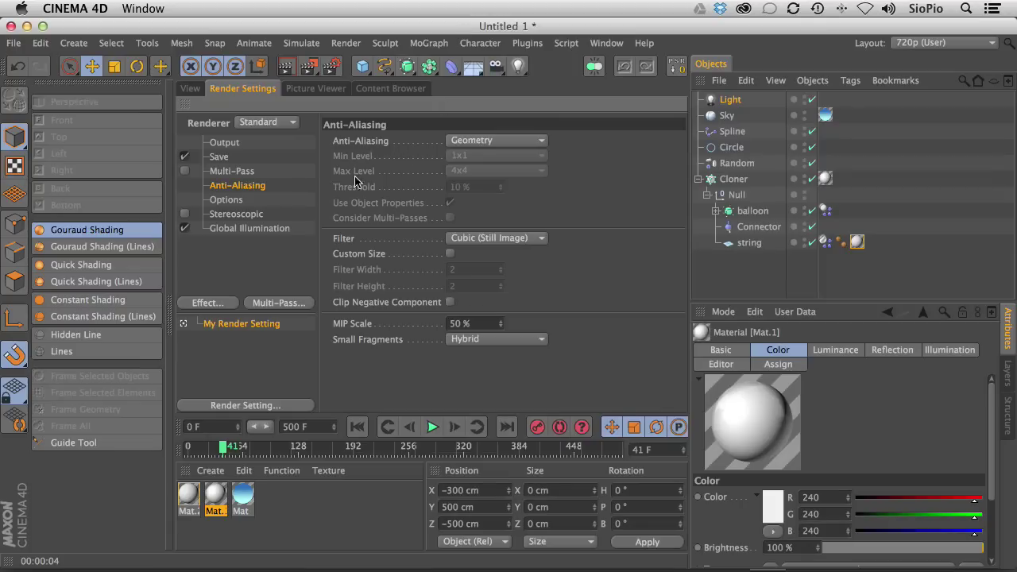
click(456, 143)
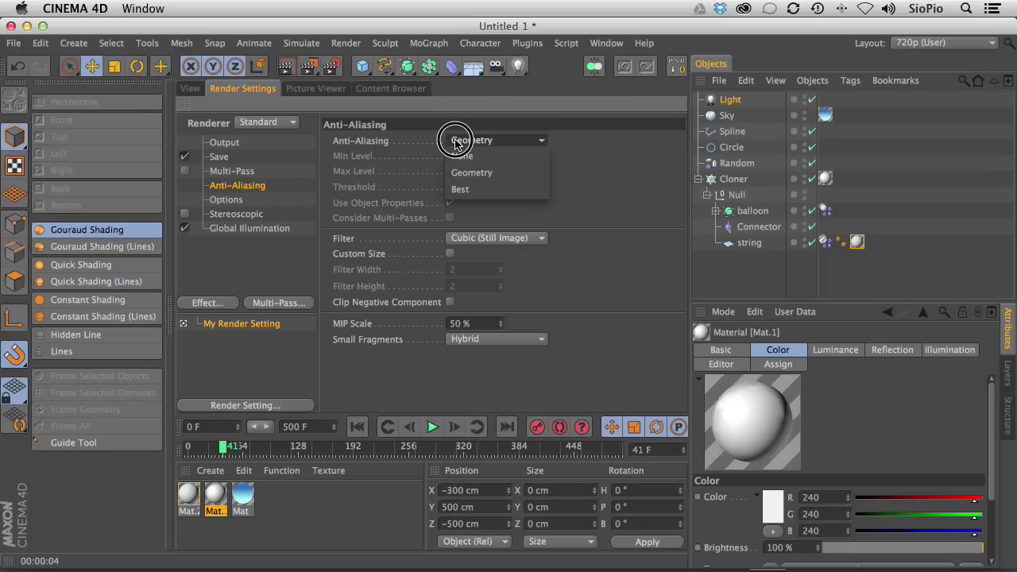
click(461, 192)
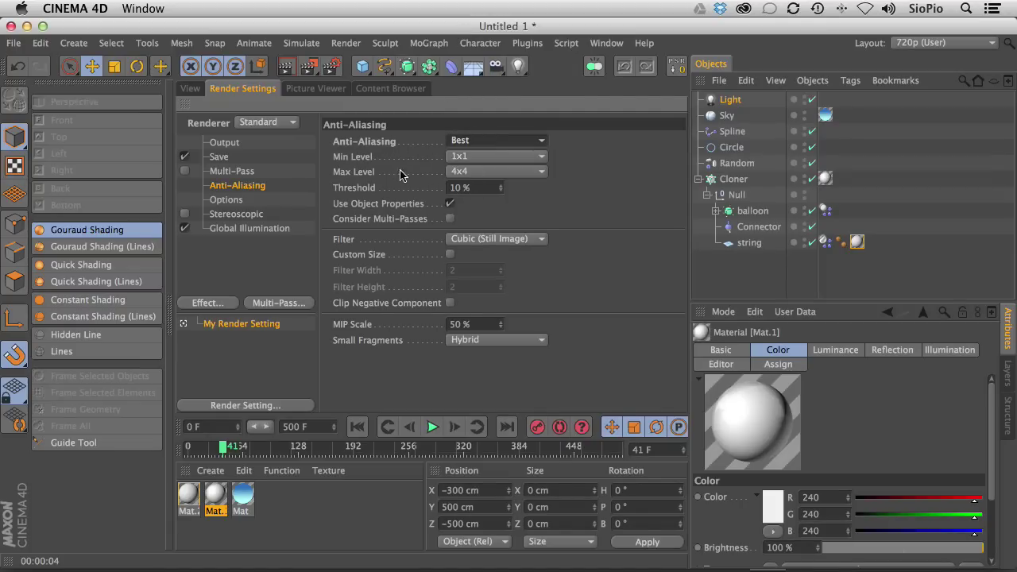
Set the anti-aliasing Max Level to 2x2 and return to the perspective view
click(461, 172)
click(466, 191)
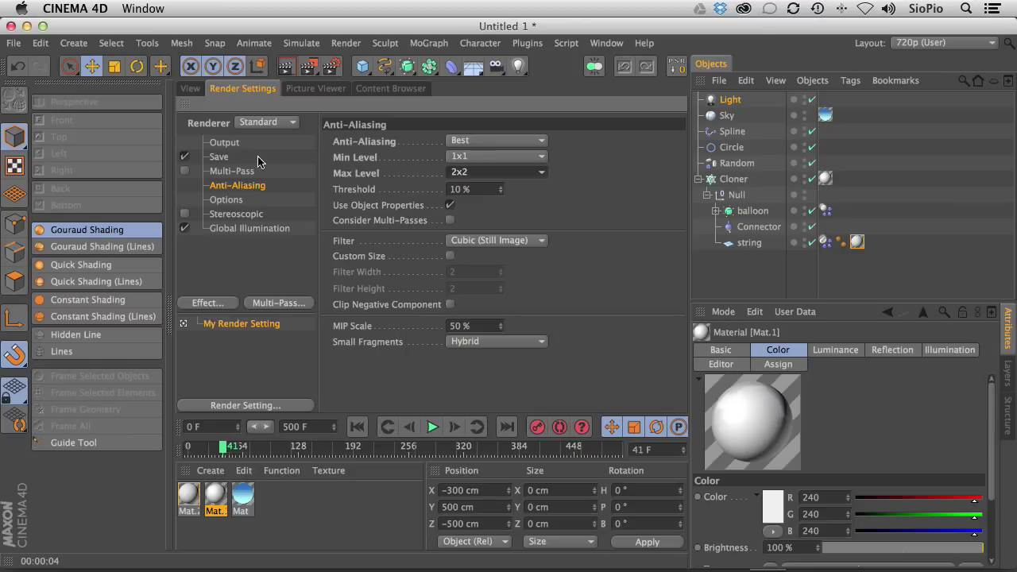
click(191, 88)
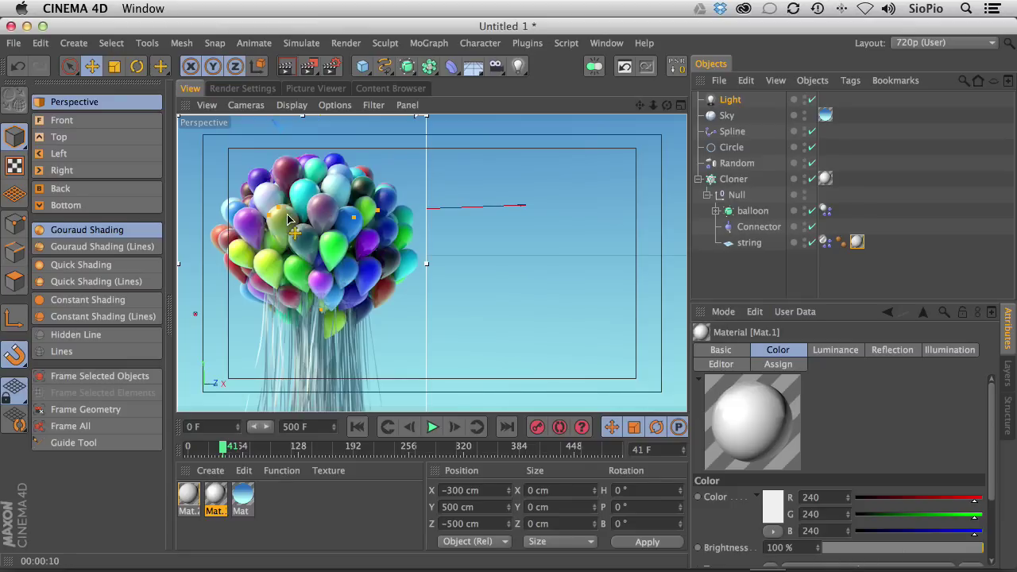
Open the balloon material clear of the balloons and shrink the interactive render region to a small patch of the upper balloons
double_click(213, 501)
drag(376, 19, 593, 29)
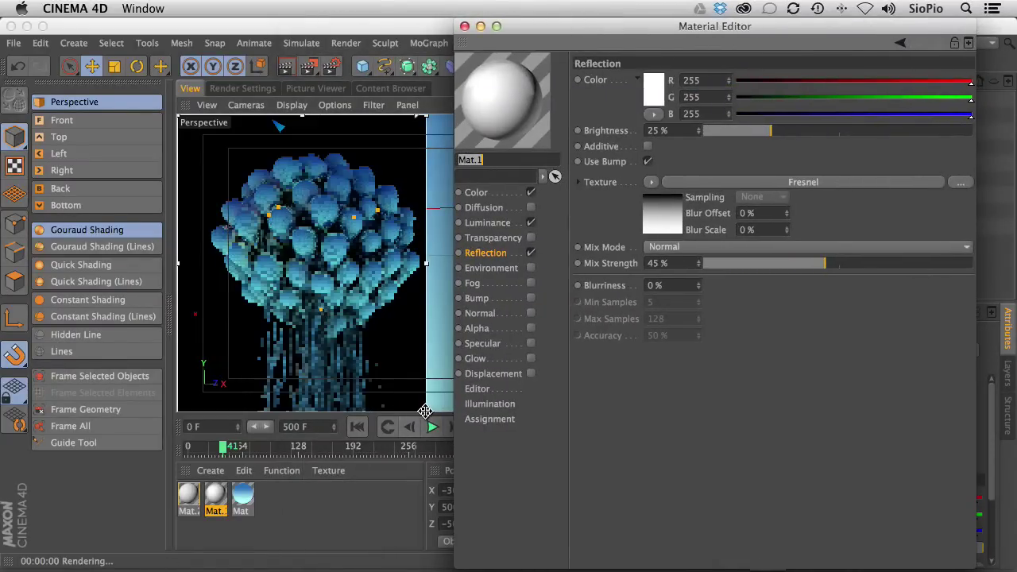
click(427, 119)
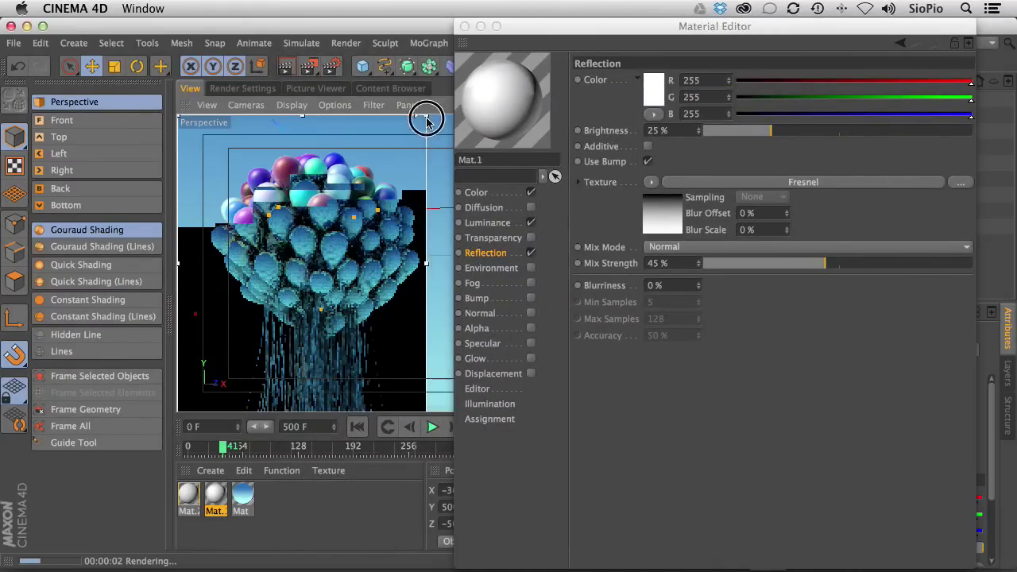
drag(426, 119, 311, 172)
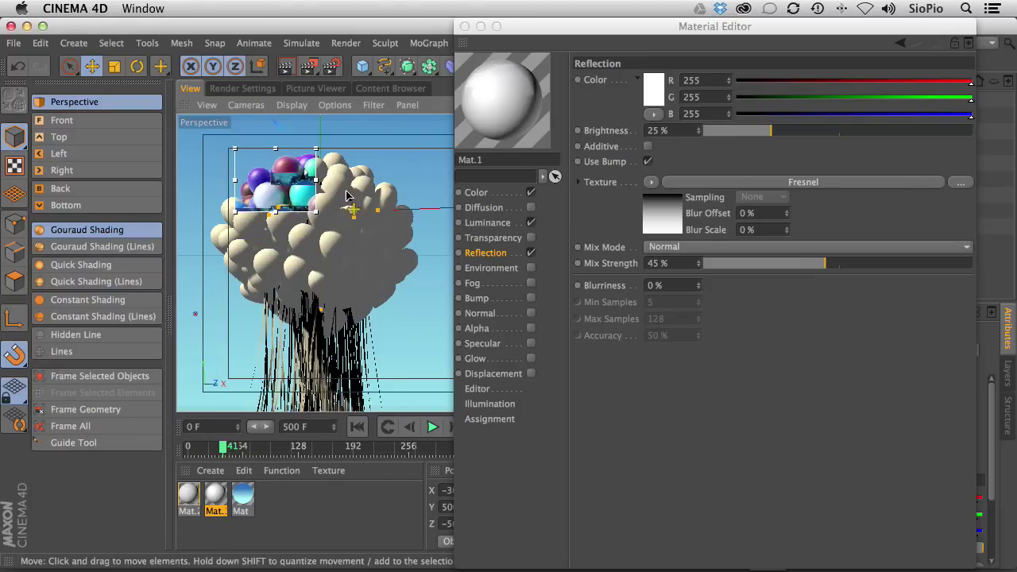
Enable Transparency on the balloon material at 65% brightness, extending the render region over more balloons to preview it, and close the editor
click(531, 238)
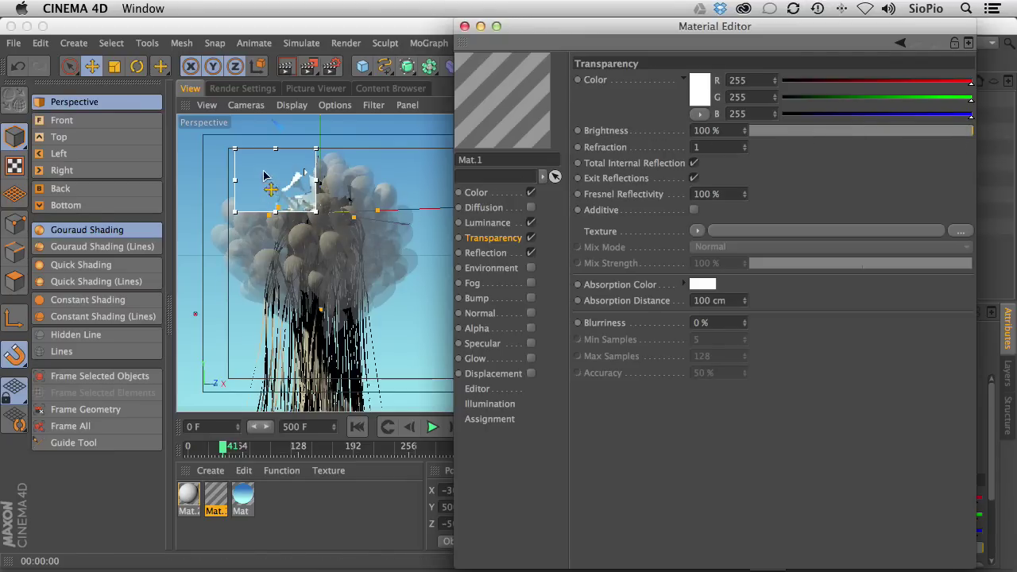
drag(877, 129, 861, 134)
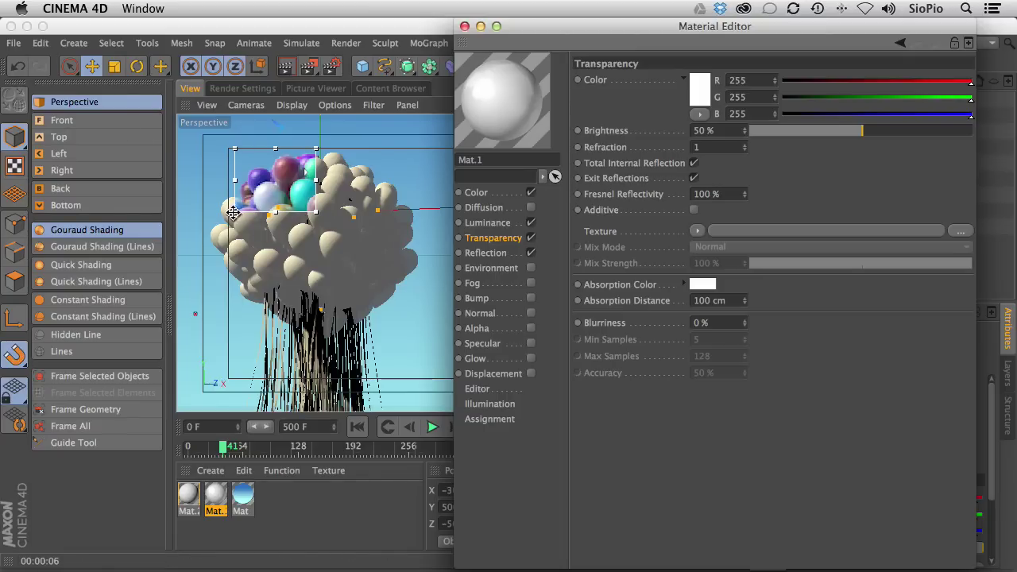
drag(237, 210, 202, 255)
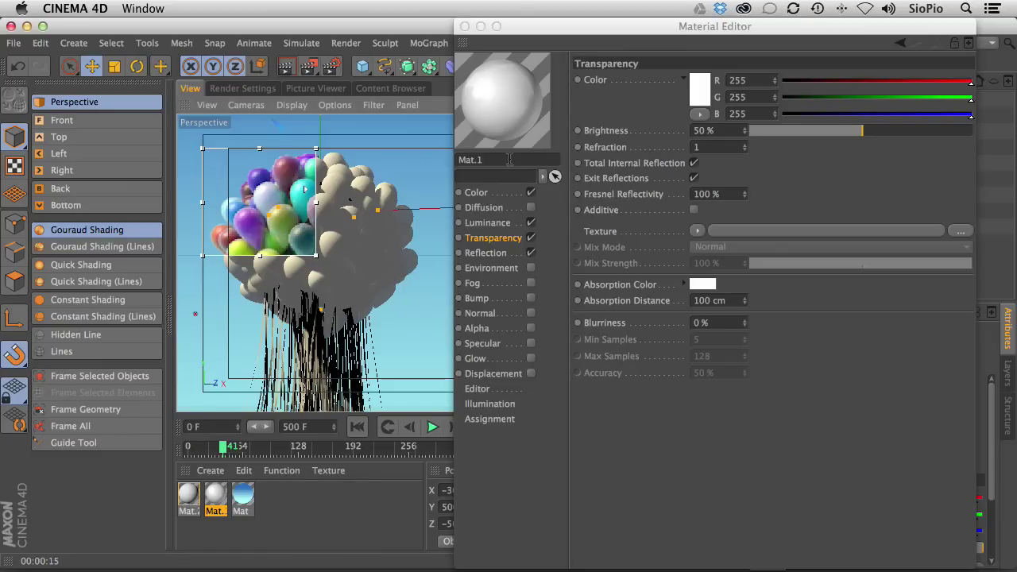
drag(864, 130, 896, 131)
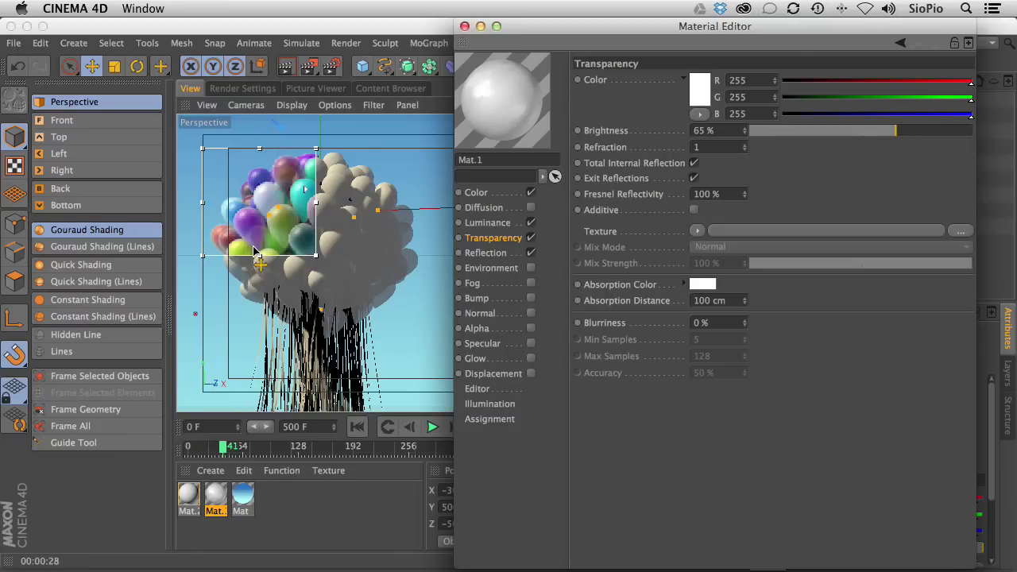
click(468, 26)
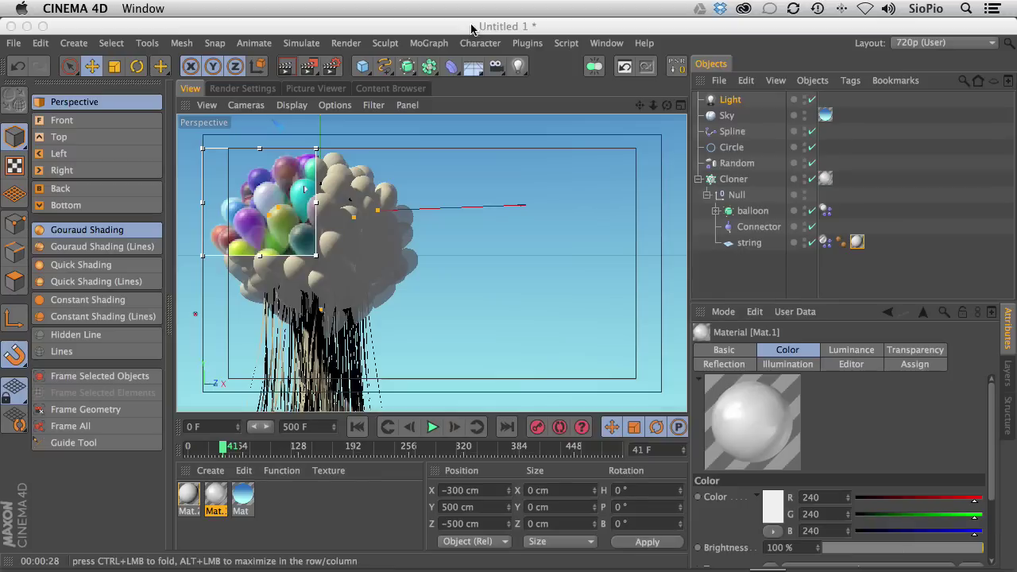
Turn off the interactive render region and render the scene to the Picture Viewer
drag(334, 66, 362, 273)
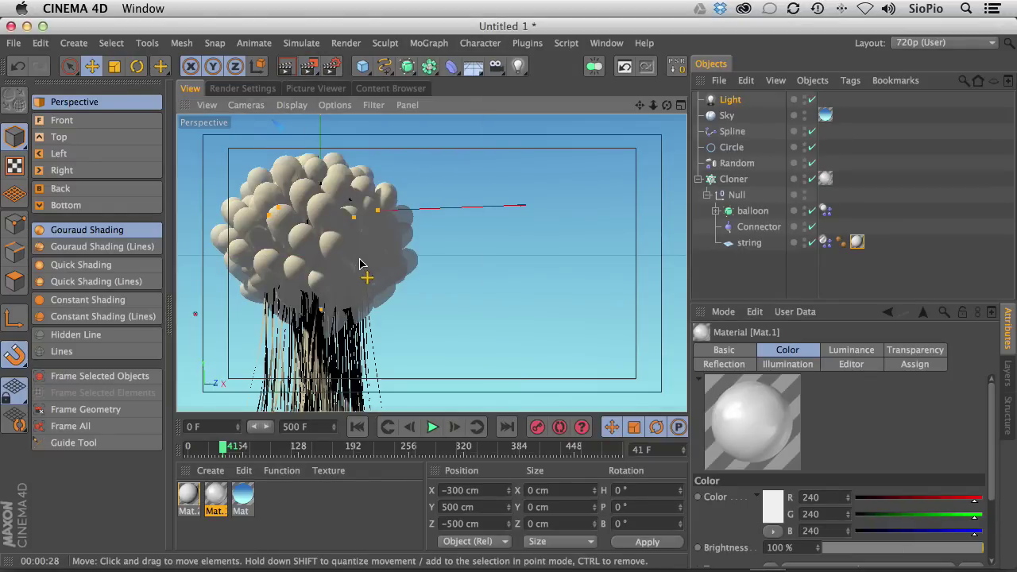
click(307, 66)
drag(307, 65, 309, 72)
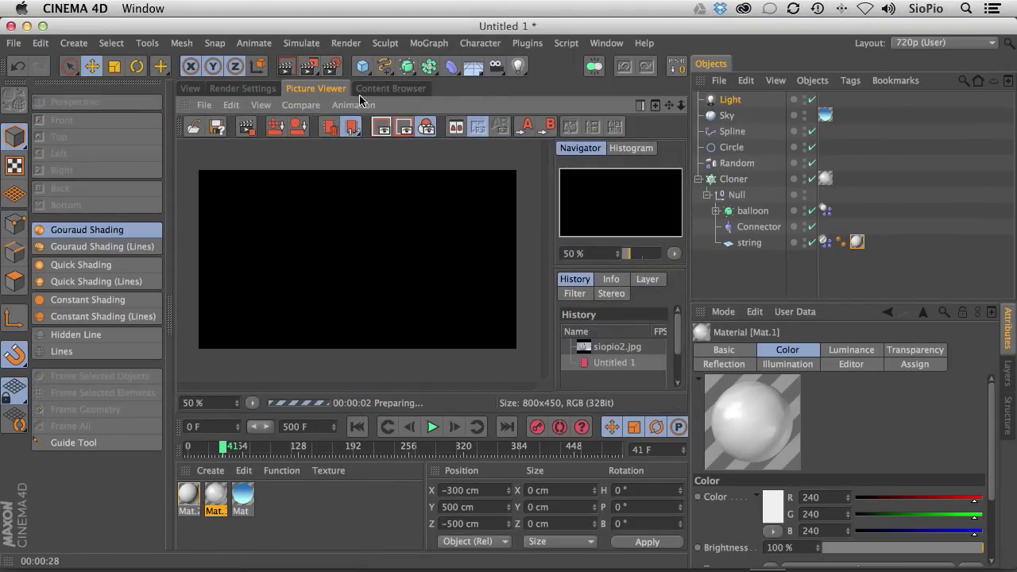
Maximize the Picture Viewer and set its zoom to 100%
key(ctrl+Tab)
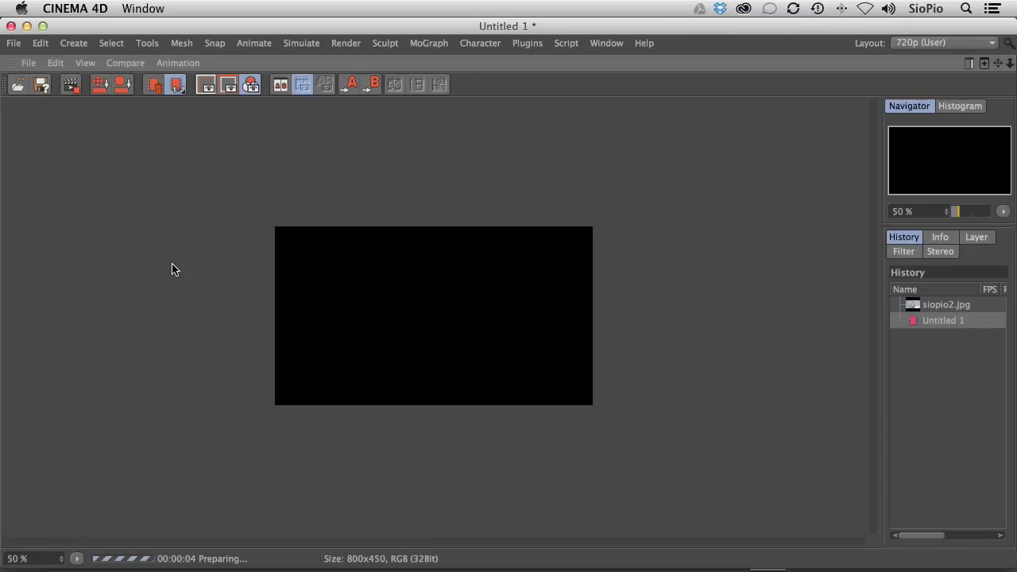
click(62, 558)
drag(74, 559, 112, 495)
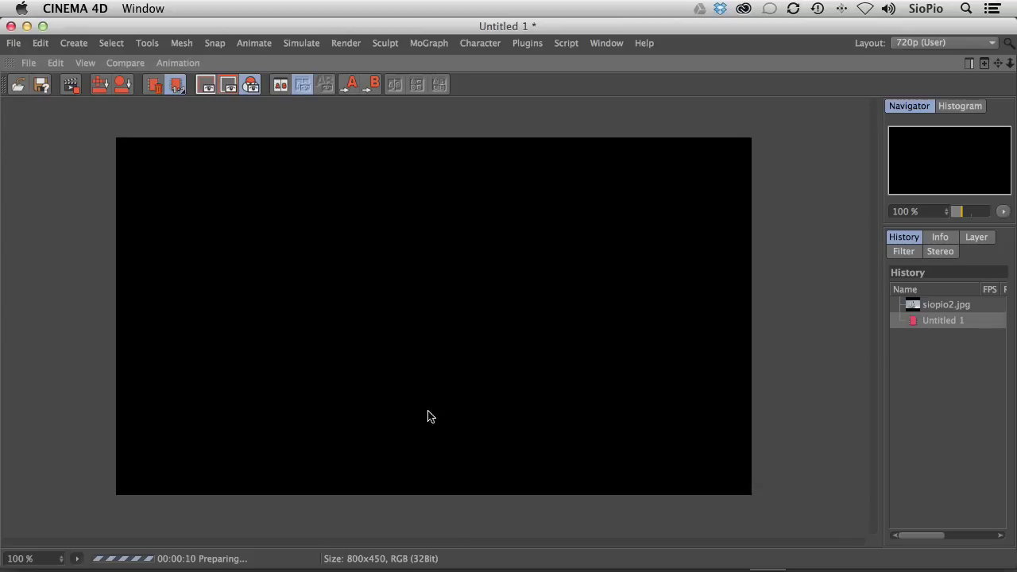